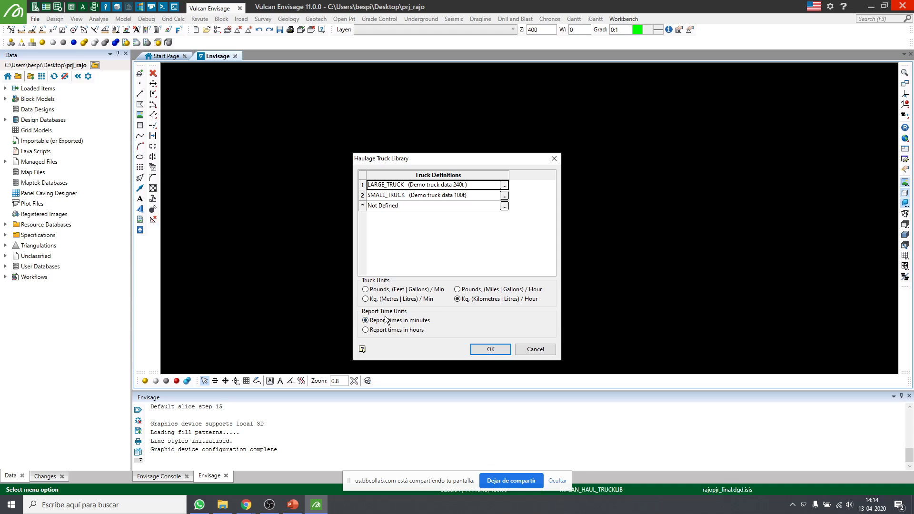
Switch the truck library's report times to hours and back to minutes
click(414, 330)
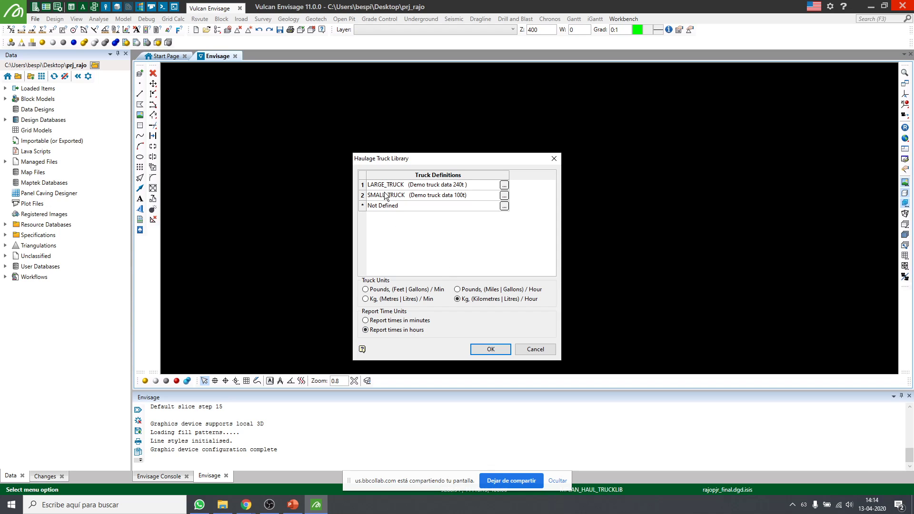
click(397, 322)
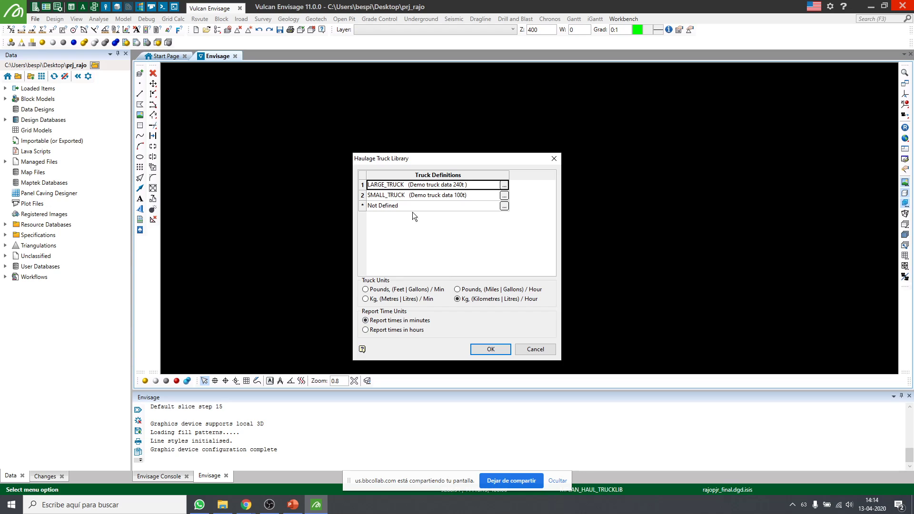
Look at the blank truck definition form of the undefined library row and close it without entering data
click(472, 196)
click(451, 184)
click(458, 193)
click(460, 188)
click(460, 194)
click(476, 207)
click(504, 206)
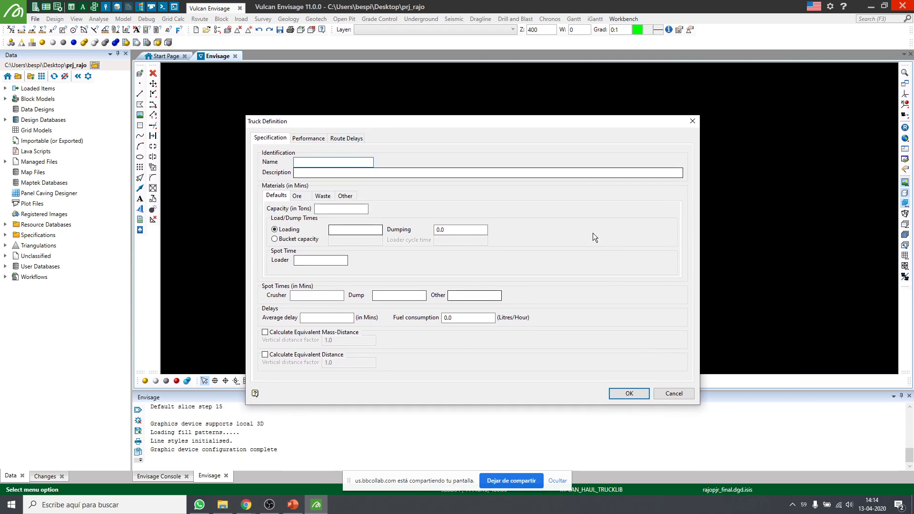
click(692, 121)
Open the LARGE_TRUCK definition and review its name, description and default capacity
click(449, 191)
click(447, 187)
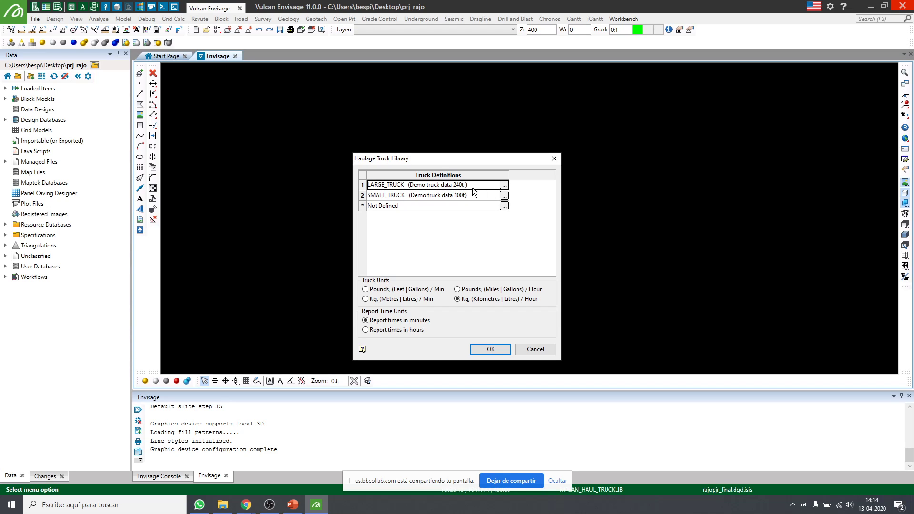
click(504, 186)
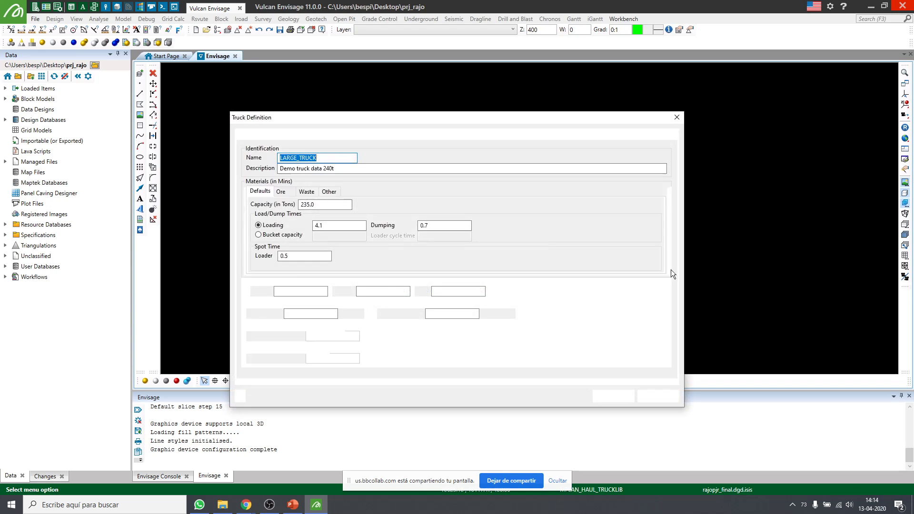
click(336, 167)
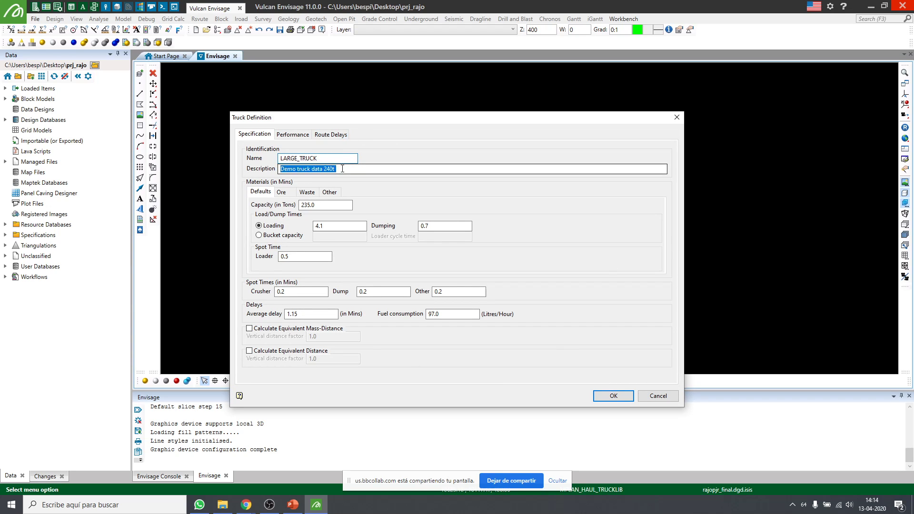
drag(318, 205, 296, 203)
click(286, 215)
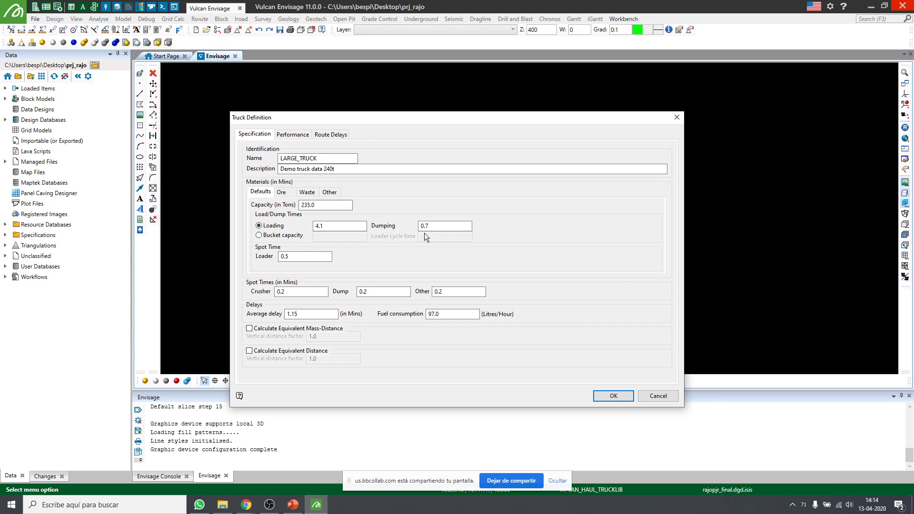
Review the large truck's loader spot time, crusher, dump and other spot times, average delay and fuel consumption
drag(286, 256, 272, 251)
click(304, 257)
drag(292, 293, 277, 291)
click(287, 292)
key(Tab)
key(Tab)
click(394, 256)
drag(302, 313, 272, 313)
drag(428, 315, 442, 315)
Compare the large truck's ore, waste and other material settings and return to the default material values
click(282, 192)
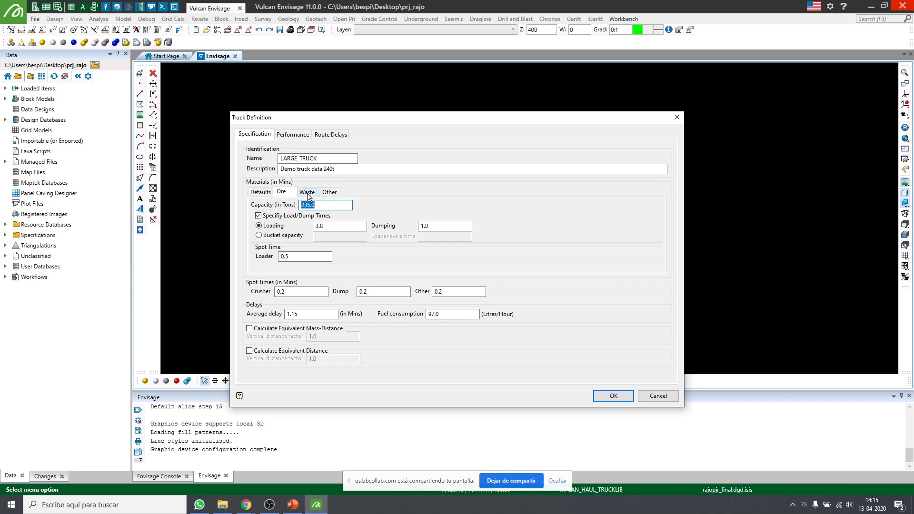
click(307, 192)
click(330, 192)
click(307, 192)
click(289, 193)
click(265, 192)
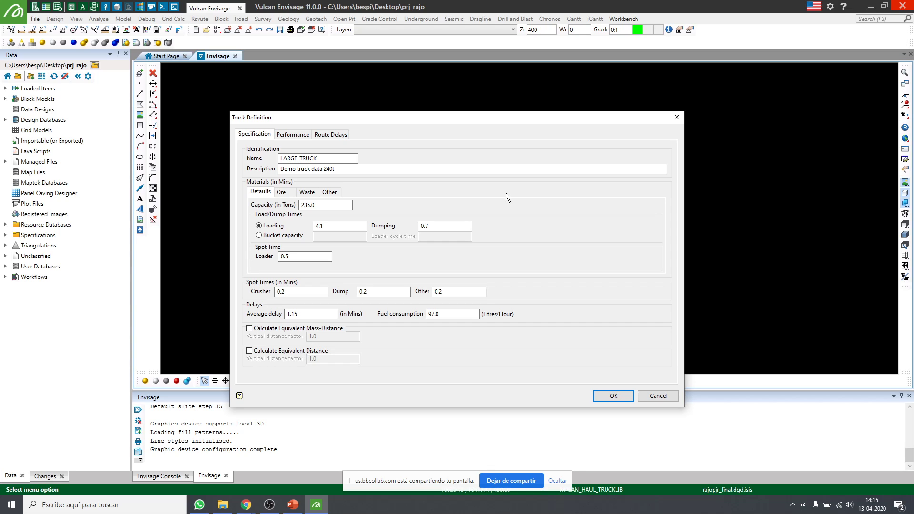
Examine the large truck's standard performance data, including loaded grade cutoffs and uphill and downhill speeds and fuel rates
click(295, 136)
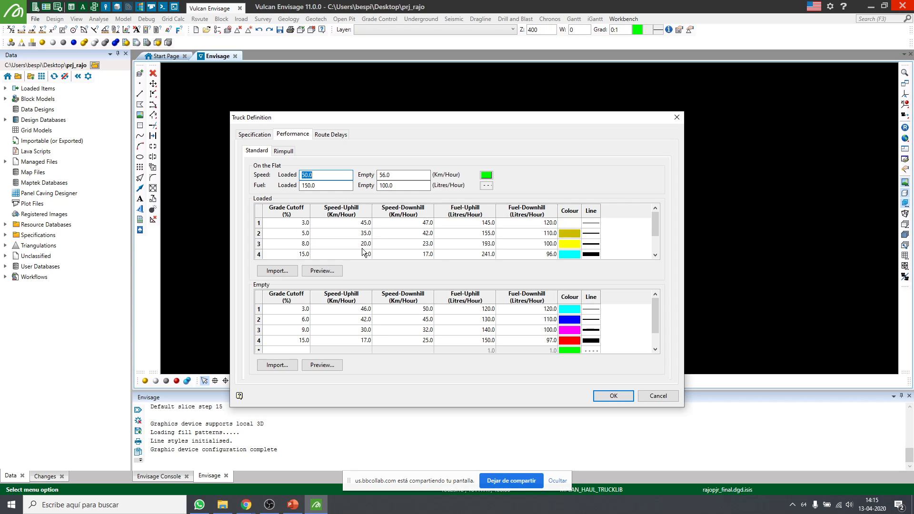
double_click(292, 228)
click(357, 225)
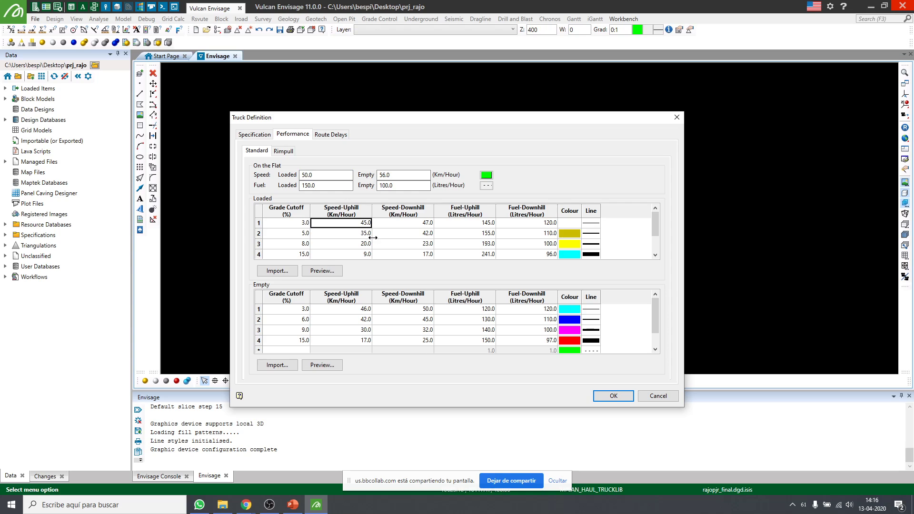
click(405, 224)
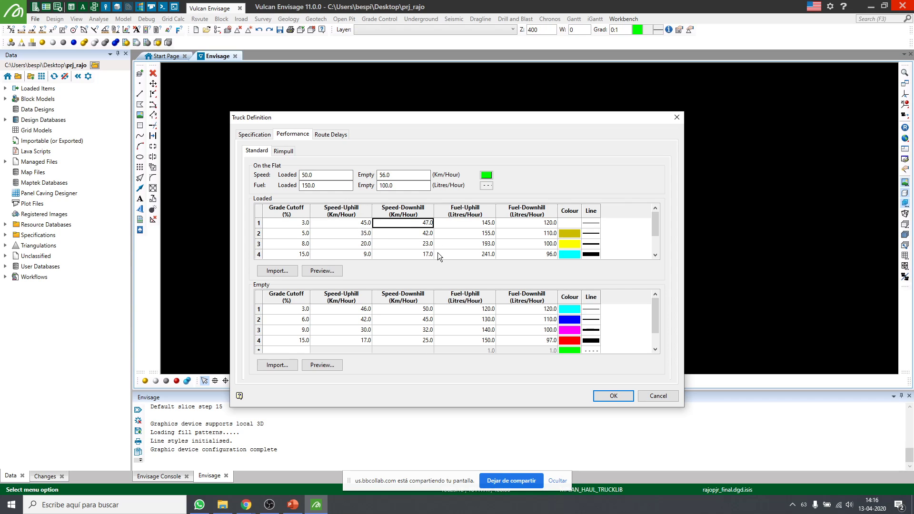
click(477, 224)
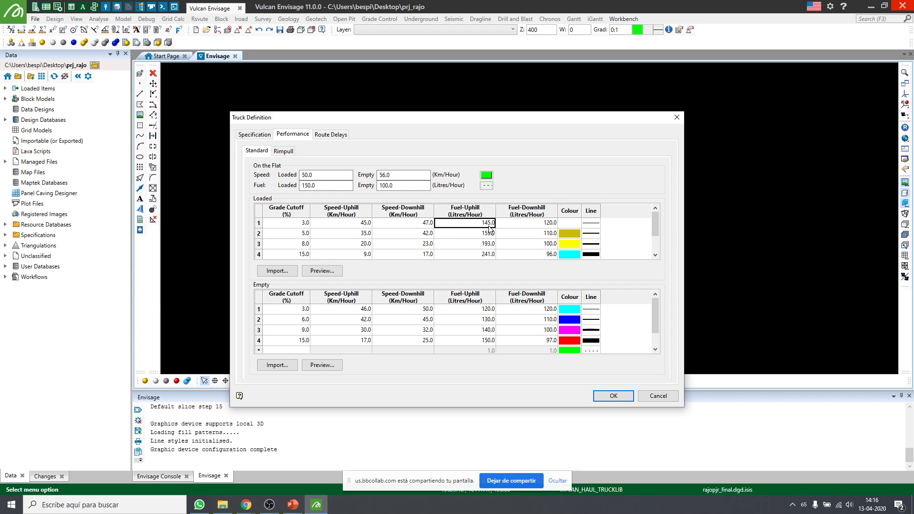
click(537, 223)
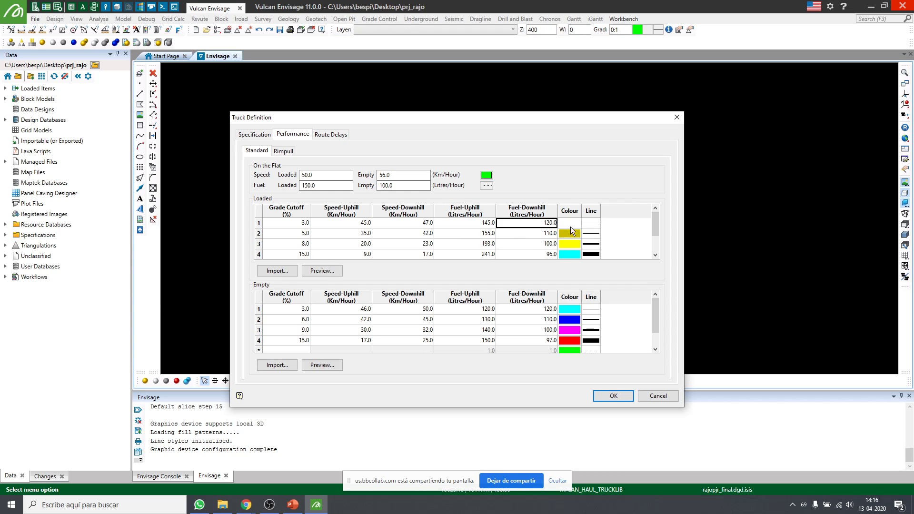
scroll(592, 237, down, 1)
scroll(593, 242, up, 1)
scroll(633, 324, down, 1)
scroll(633, 324, up, 1)
Examine the large truck's rimpull performance data for horizontal and uphill gradients
click(284, 152)
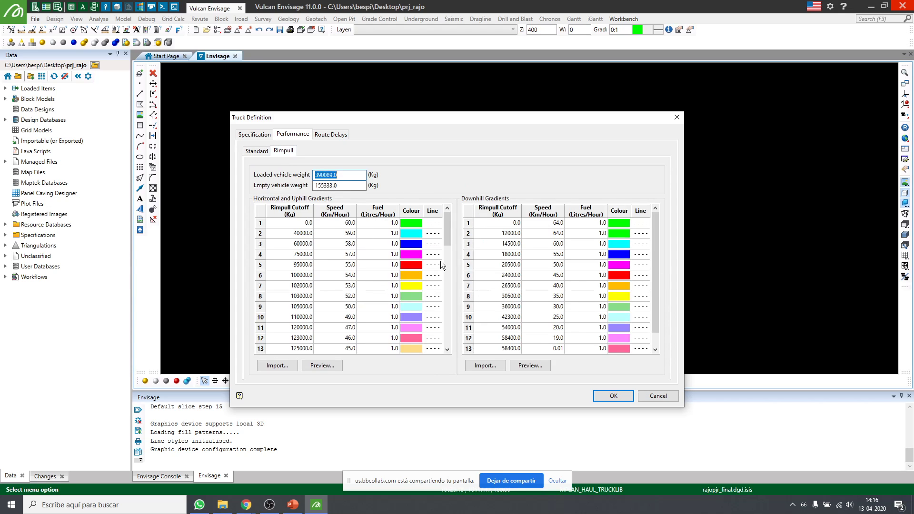
drag(447, 235, 449, 224)
drag(448, 233, 441, 163)
Look at the import options for the horizontal and uphill rimpull data, browse for a data file, and cancel the import
click(280, 365)
click(520, 234)
click(526, 236)
click(531, 236)
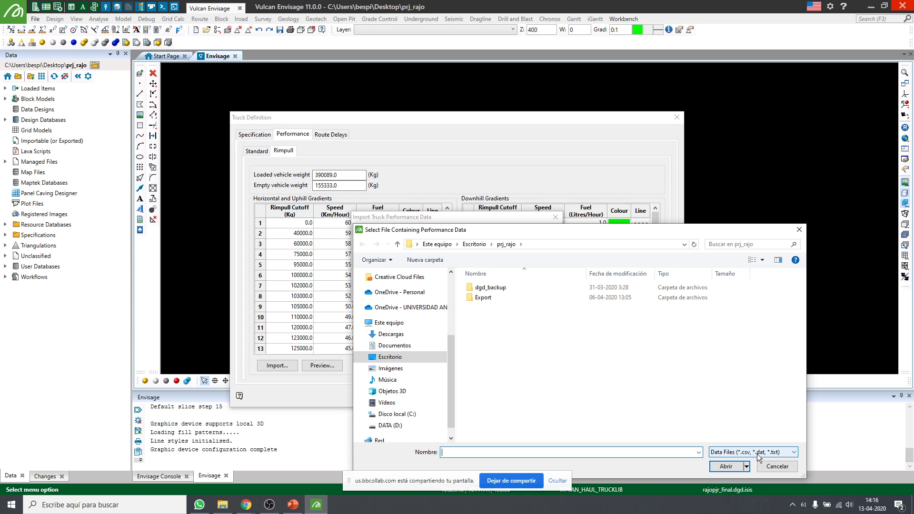
drag(663, 230, 445, 161)
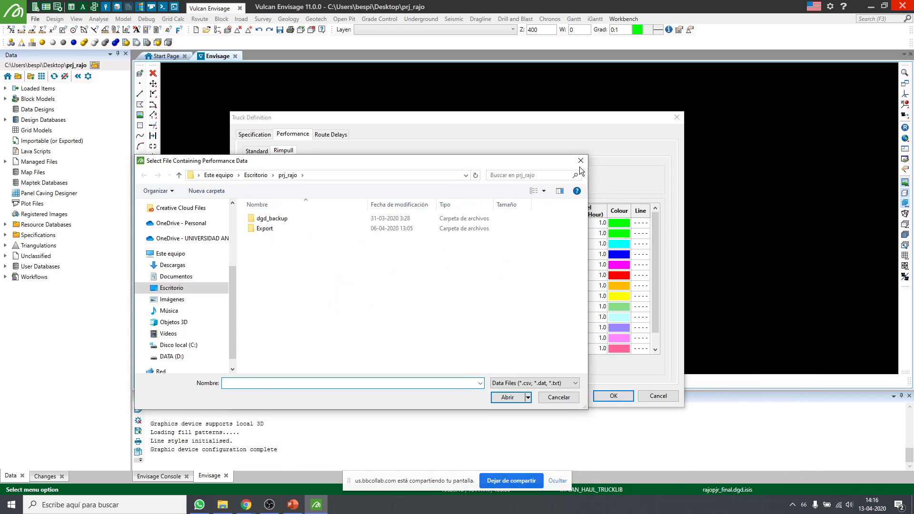
click(581, 161)
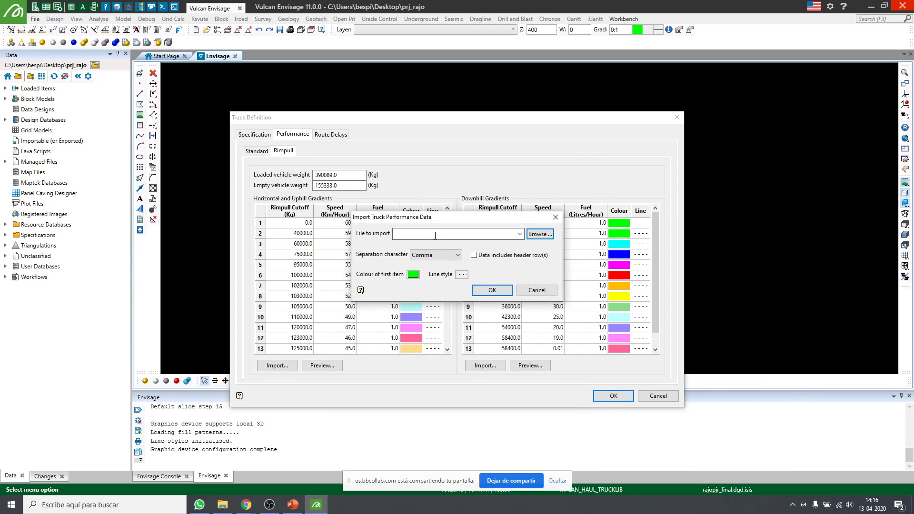
drag(438, 220, 408, 180)
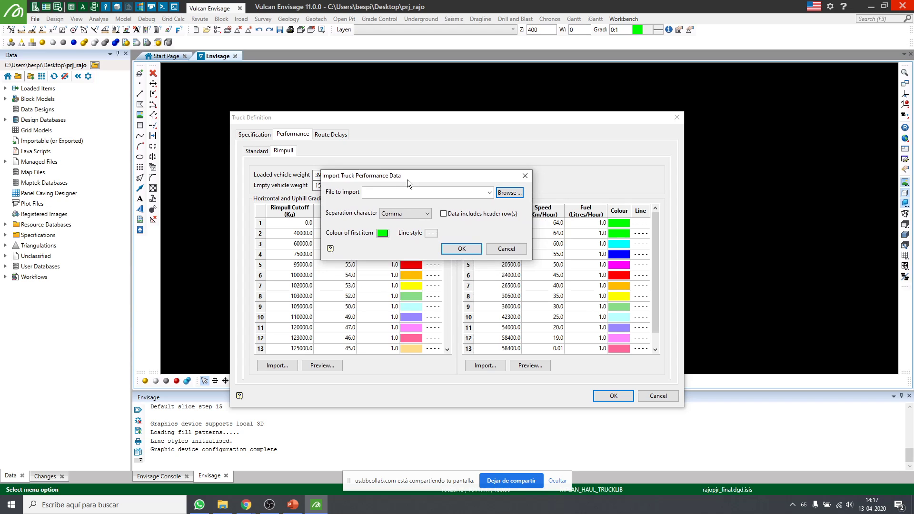
click(513, 249)
Review the large truck's route delays, return to its specification, and close the definition without changes
click(324, 135)
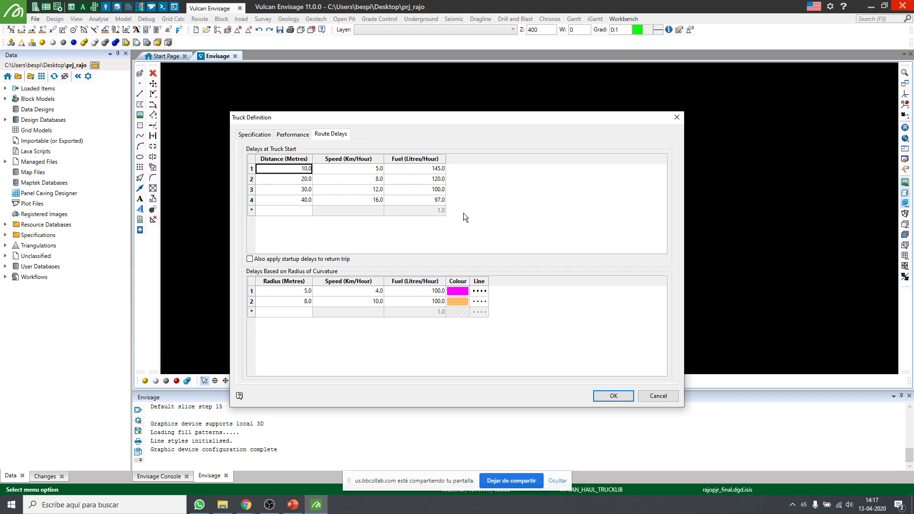
click(292, 134)
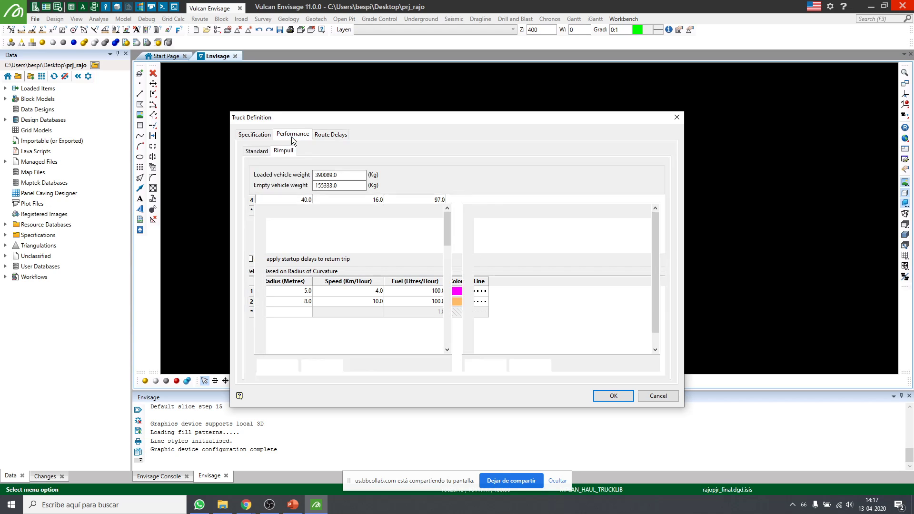
click(261, 134)
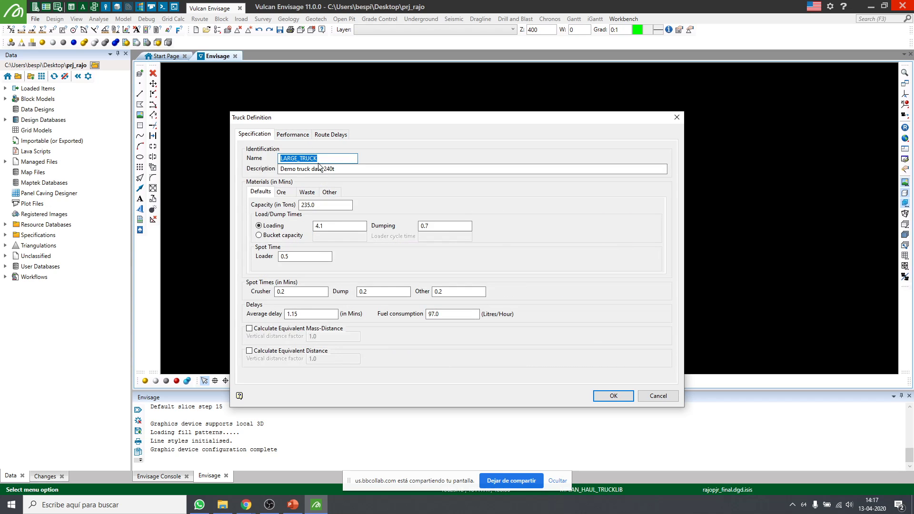
click(646, 395)
Accept the Haulage Truck Library and run the truck library validation
click(490, 183)
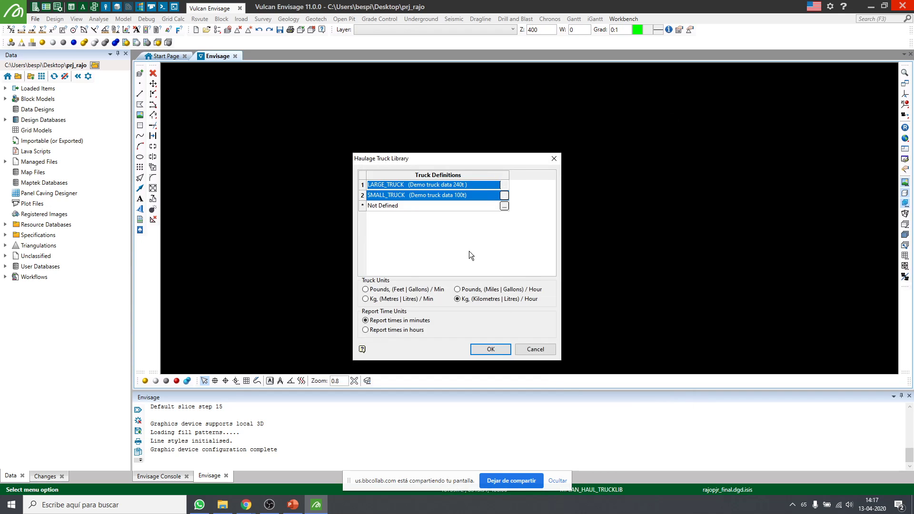
click(484, 347)
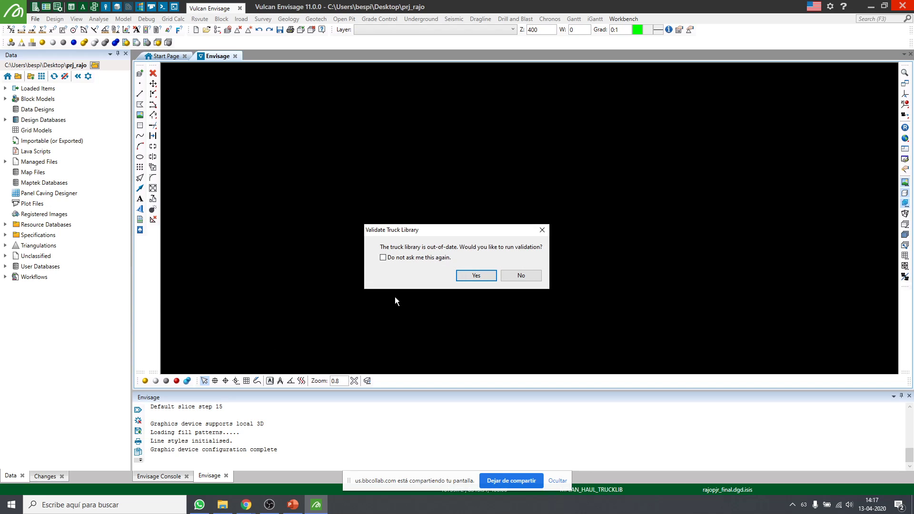
click(475, 277)
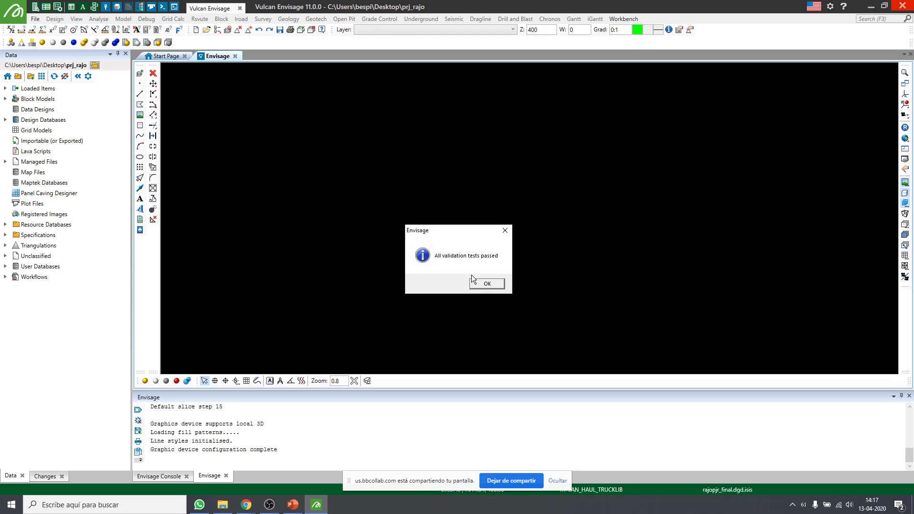
click(479, 283)
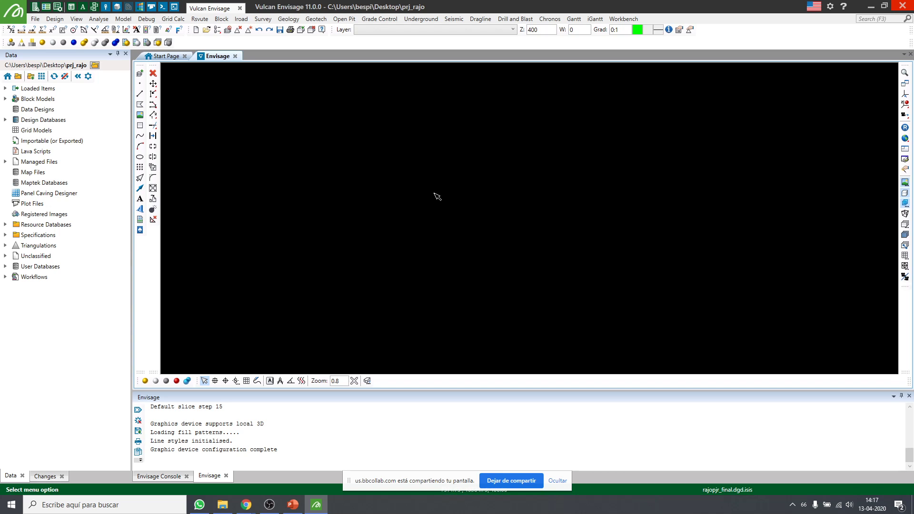
Switch to PowerPoint to consult the Truck Library slide and return to Vulcan Envisage
click(293, 504)
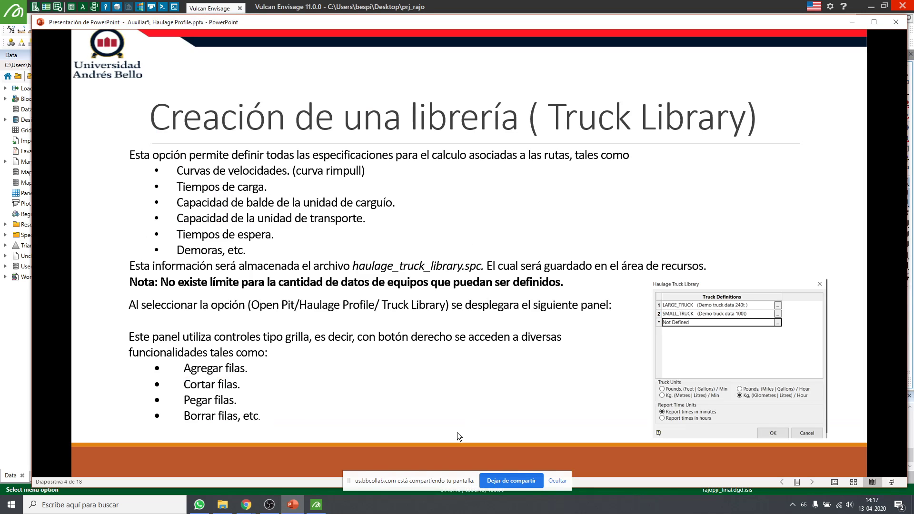
click(850, 22)
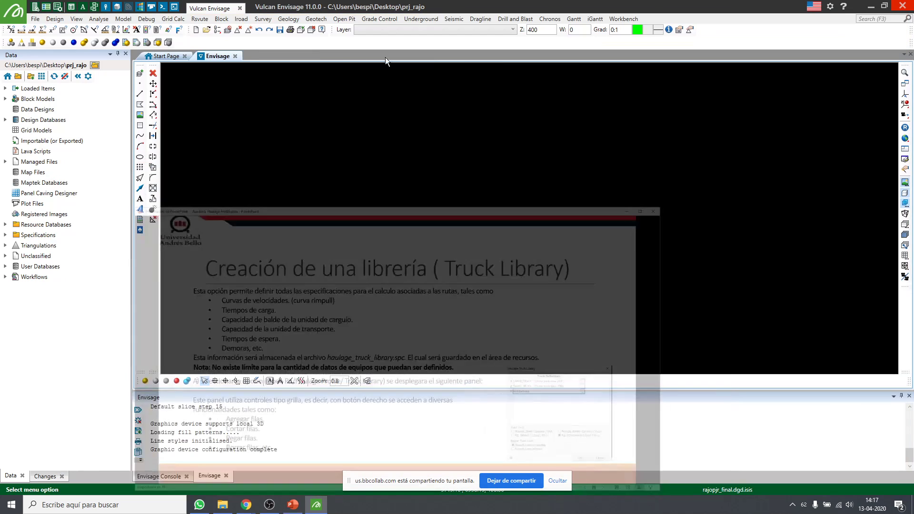
click(349, 21)
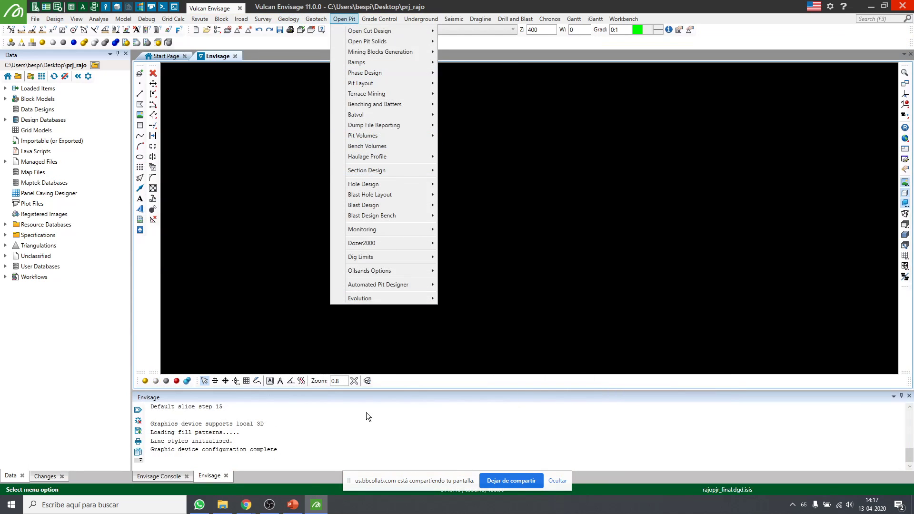
click(292, 504)
drag(384, 26, 0, 72)
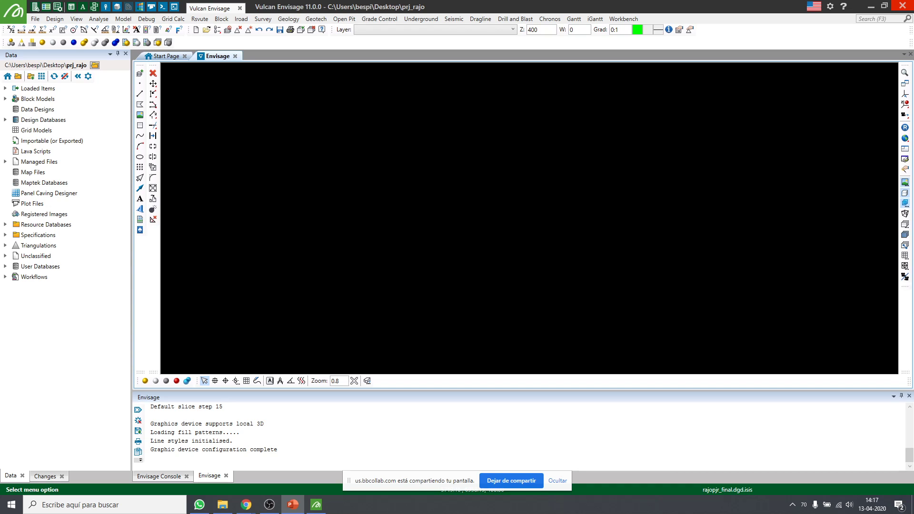
click(379, 170)
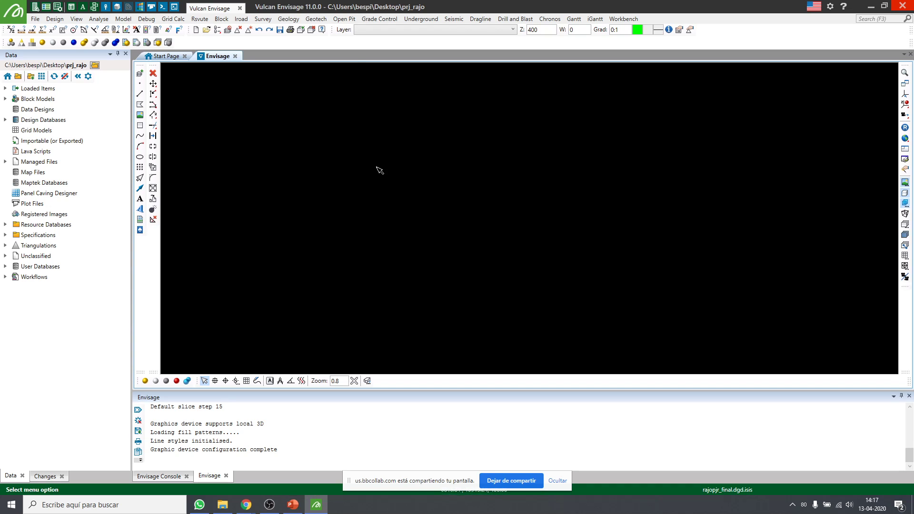
Open the Haulage Truck Library for open-pit haulage profiles and insert a new truck definition row below SMALL_TRUCK
click(263, 19)
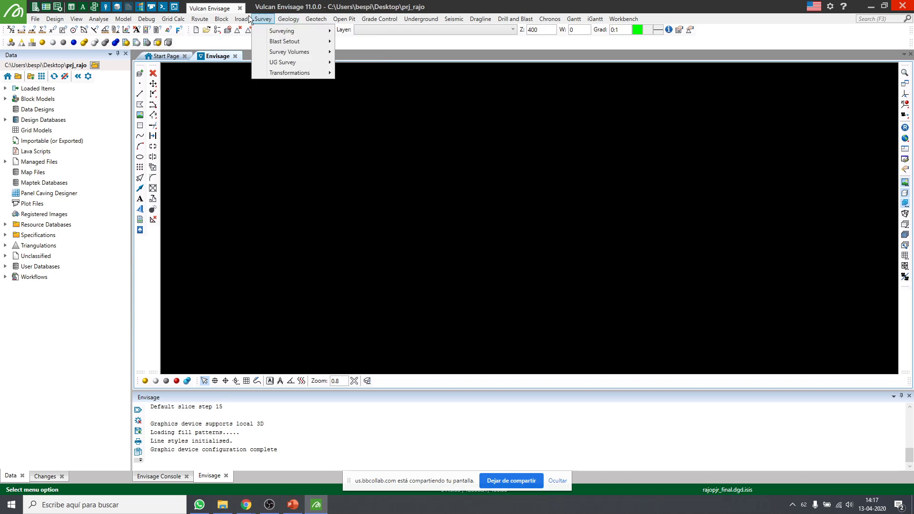
mouse_move(344, 18)
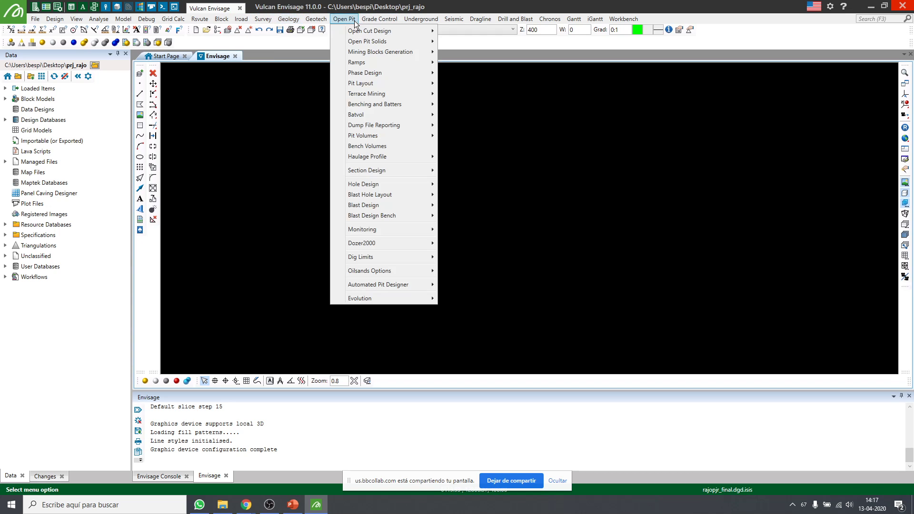
mouse_move(384, 158)
click(459, 153)
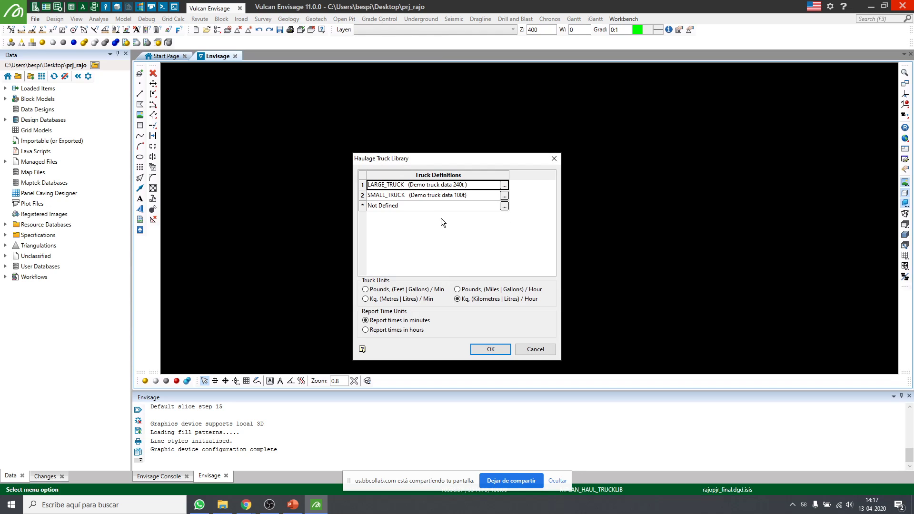
right_click(436, 206)
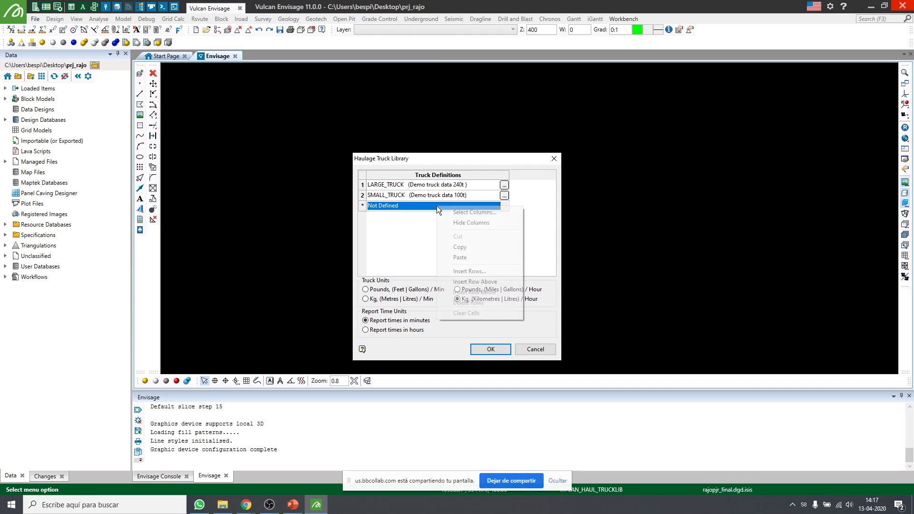
click(505, 281)
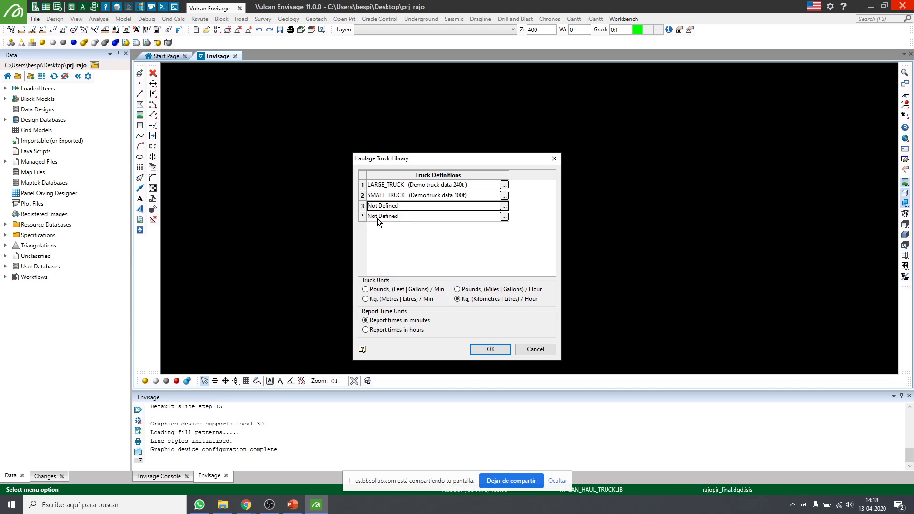
Look at the new truck's blank definition, close it, and cancel the Haulage Truck Library
click(504, 206)
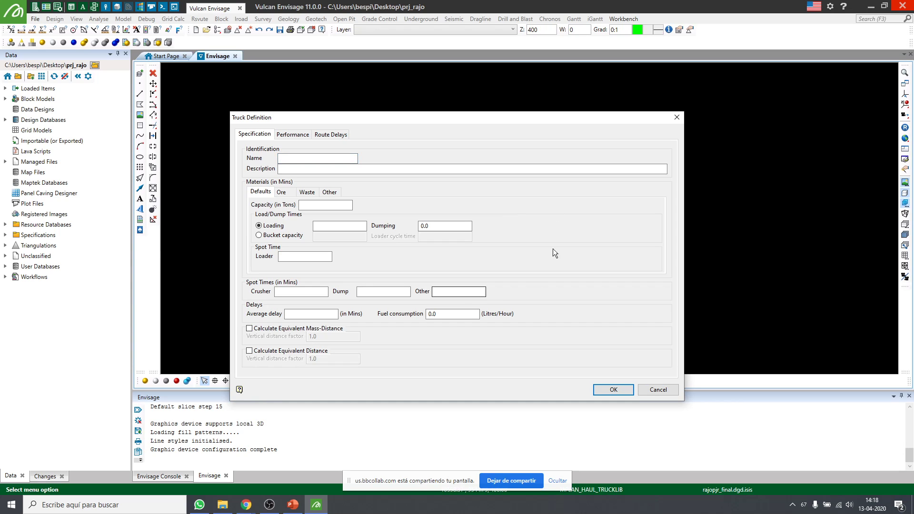
click(677, 118)
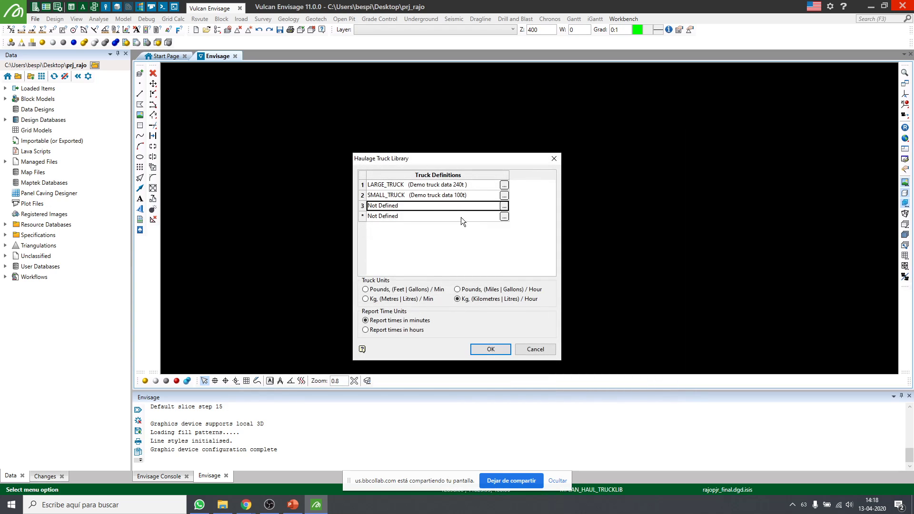
right_click(364, 206)
click(477, 239)
click(527, 348)
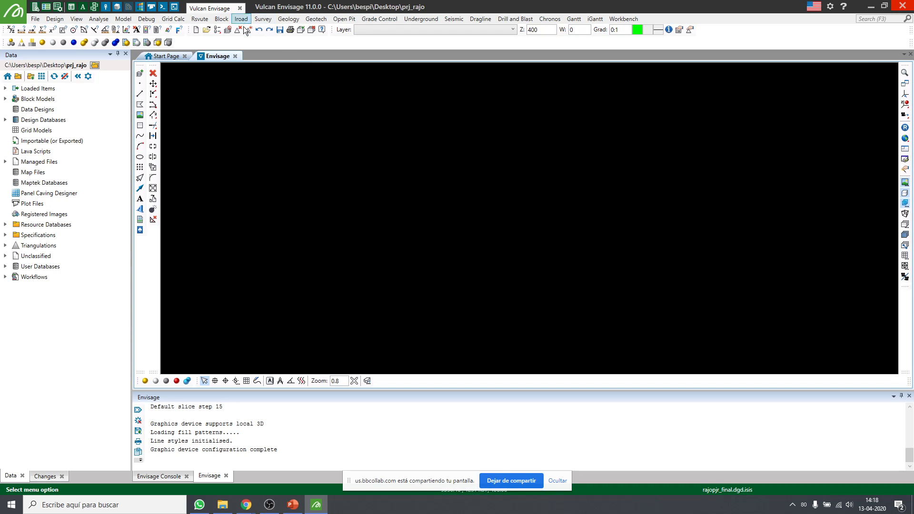
click(355, 16)
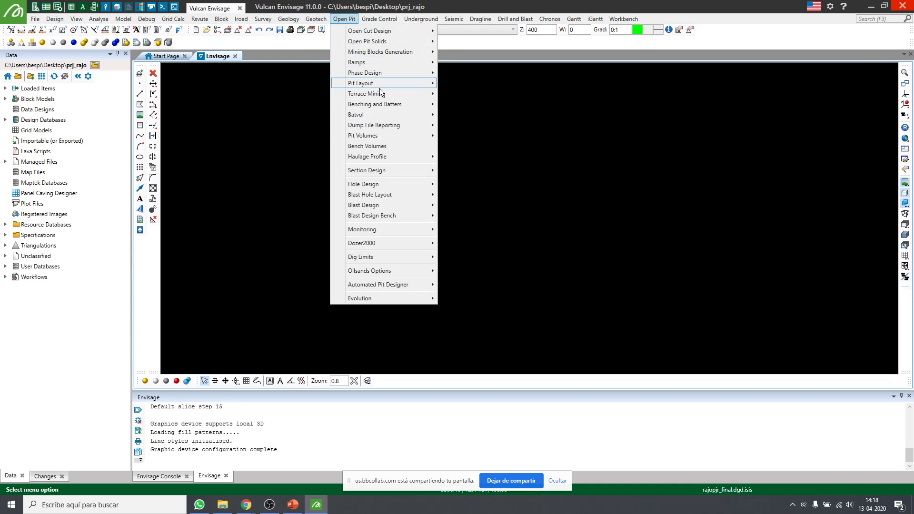
click(491, 142)
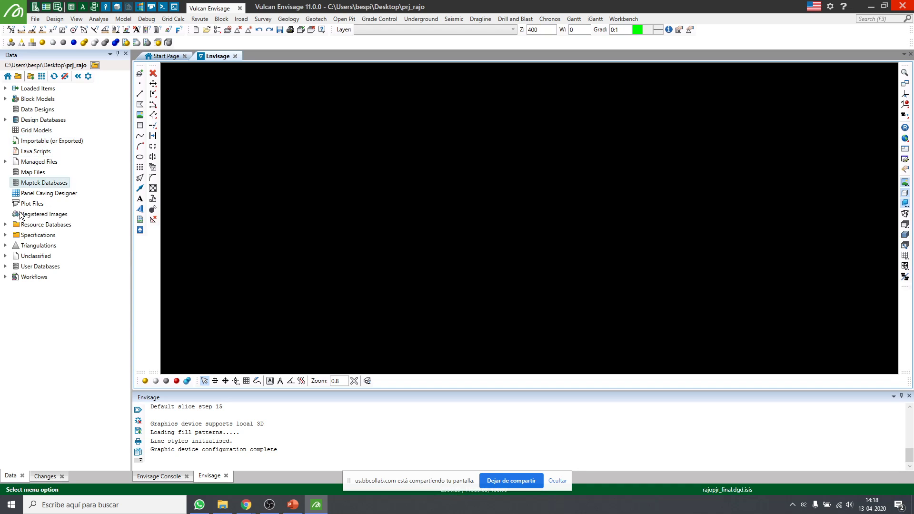
Look through the project's triangulations, block models and the layers of the rajopjr_final.dgd.isis design database
click(5, 246)
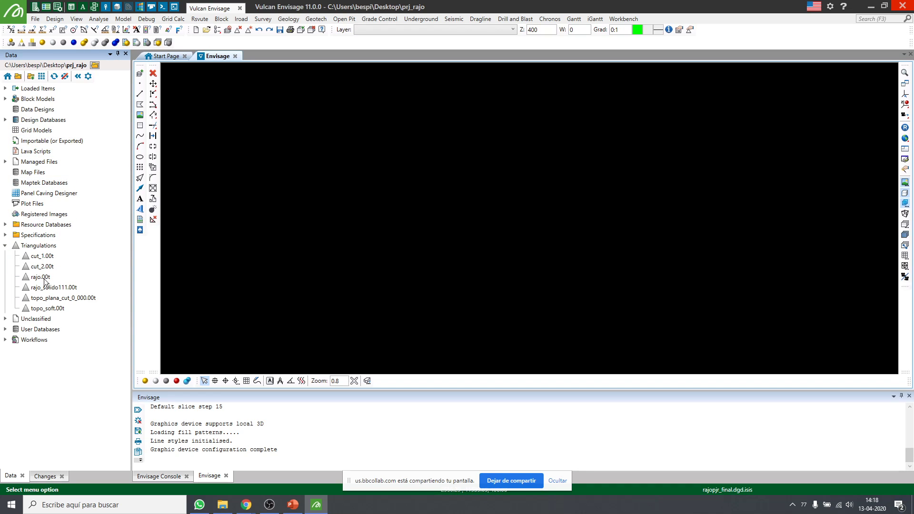
click(5, 99)
click(5, 99)
click(5, 120)
click(15, 130)
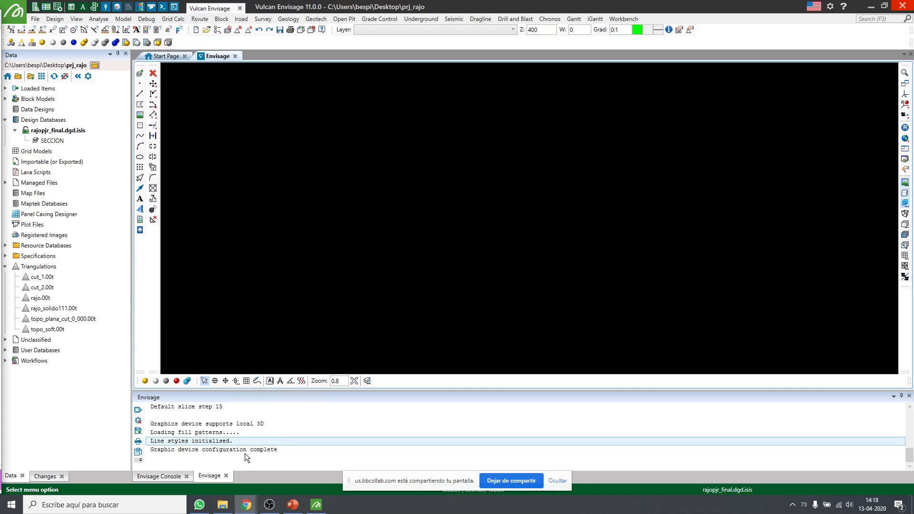
Switch to Chrome and open the Clases Lab folder of the open-pit mine design course in Blackboard
drag(0, 29, 544, 30)
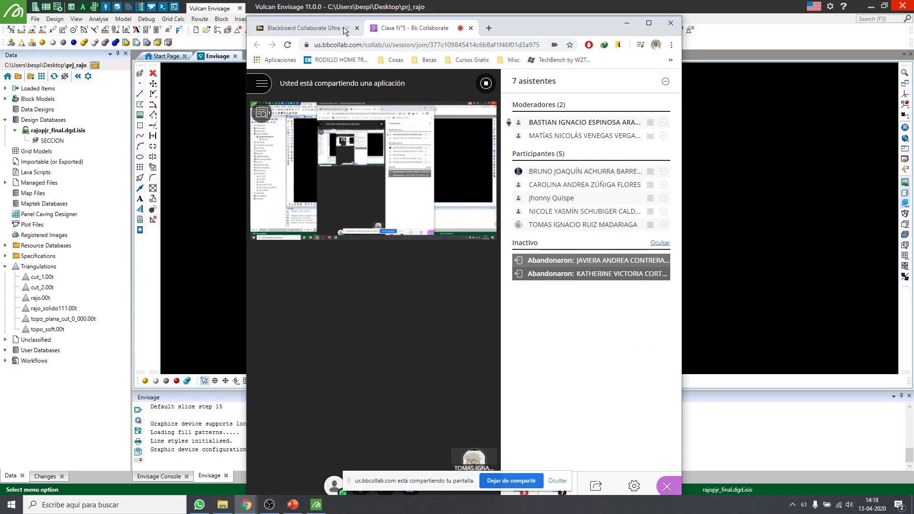
click(345, 29)
double_click(516, 31)
click(706, 204)
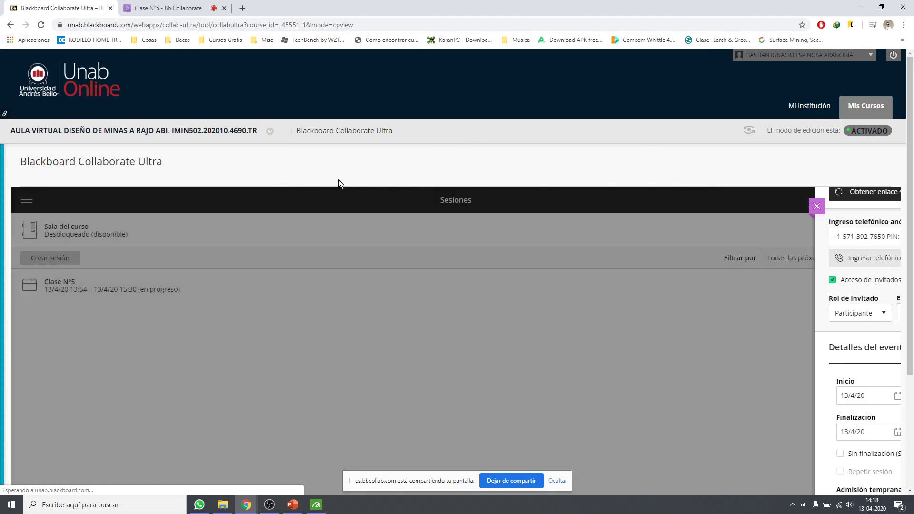
click(854, 115)
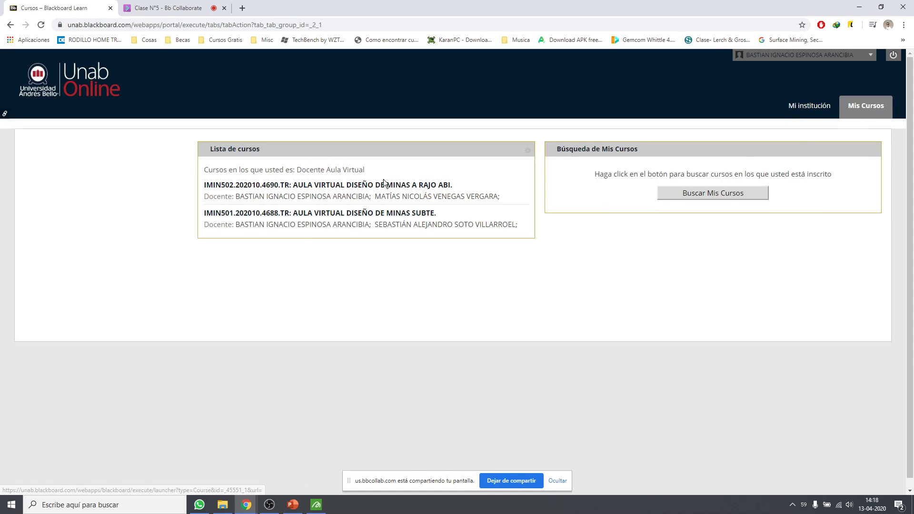
click(417, 190)
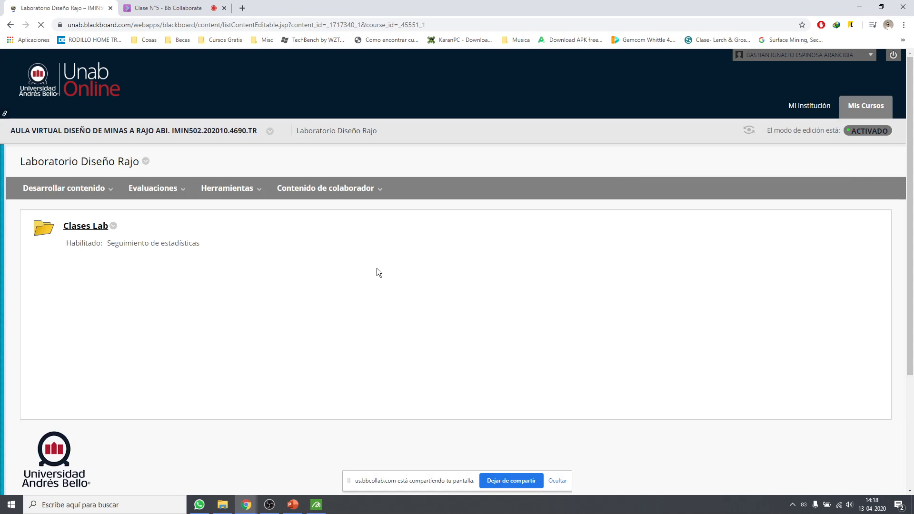
click(98, 227)
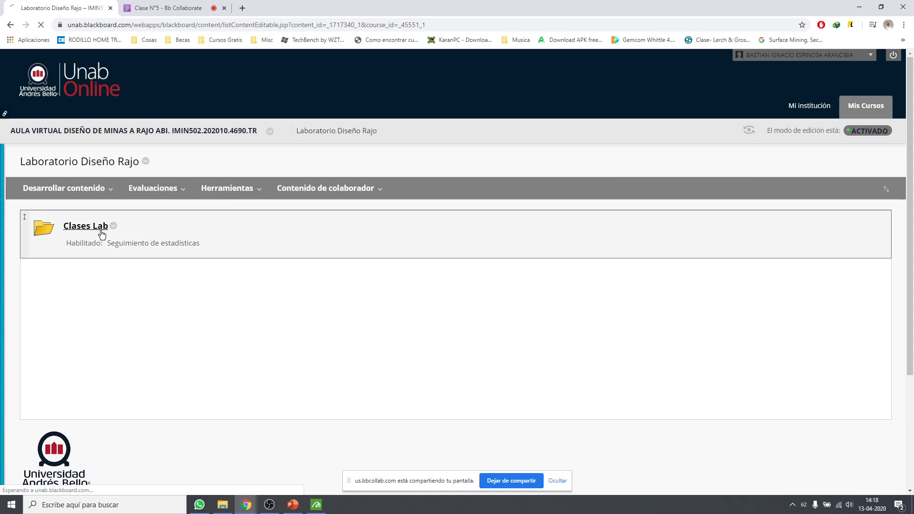
scroll(196, 240, down, 7)
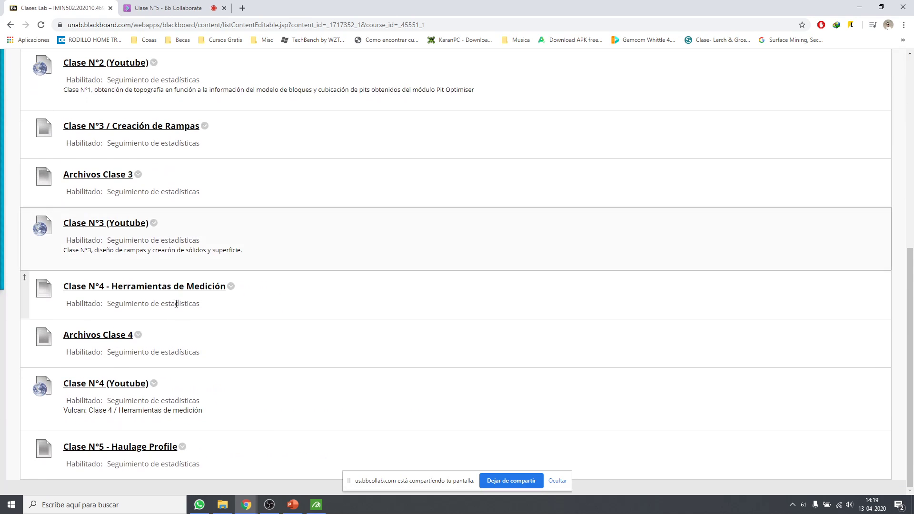
Download the Archivos Clase 4 file Export.rar and open the folder that contains it
click(103, 336)
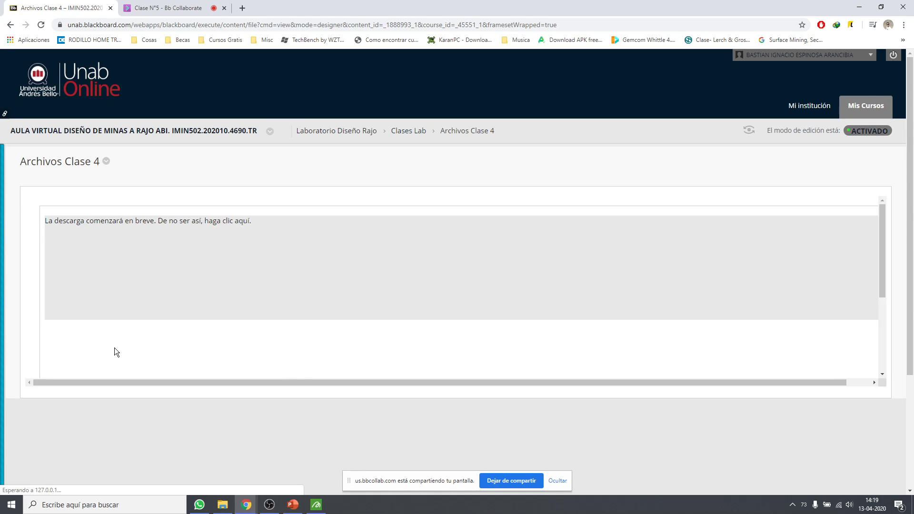
click(456, 295)
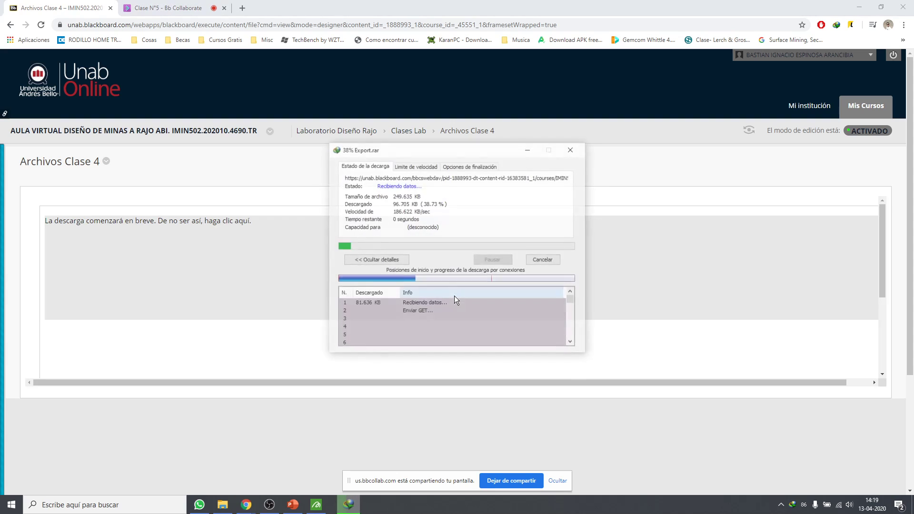
click(465, 281)
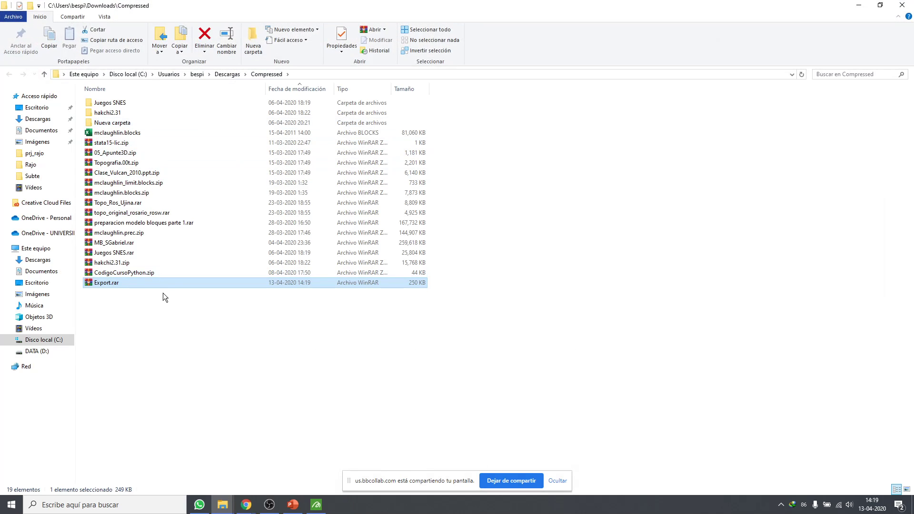
Check the contents of the Export folder inside prj_rajo in File Explorer and return to Vulcan Envisage
key(super+d)
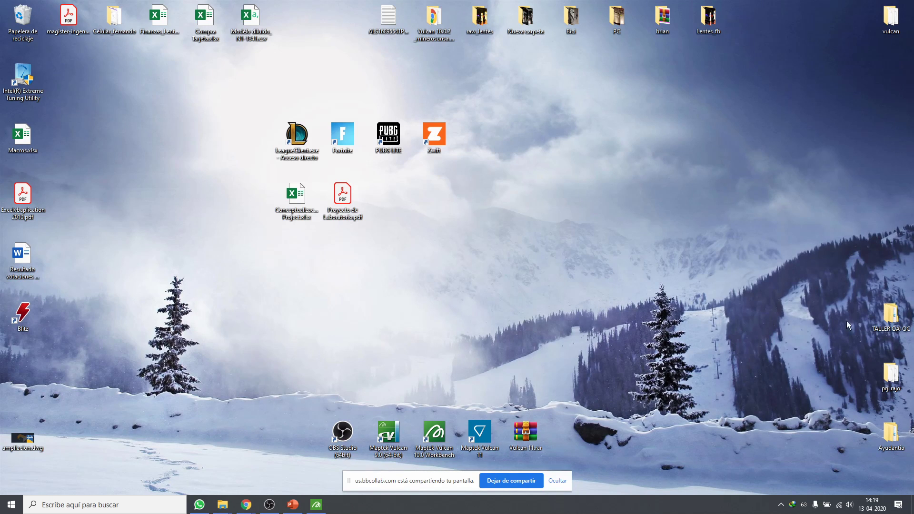
click(317, 505)
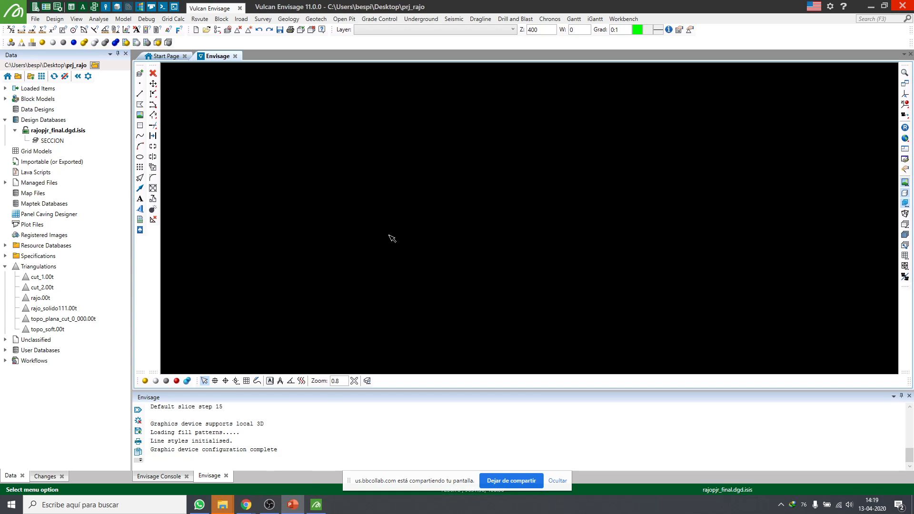
mouse_move(222, 505)
click(275, 469)
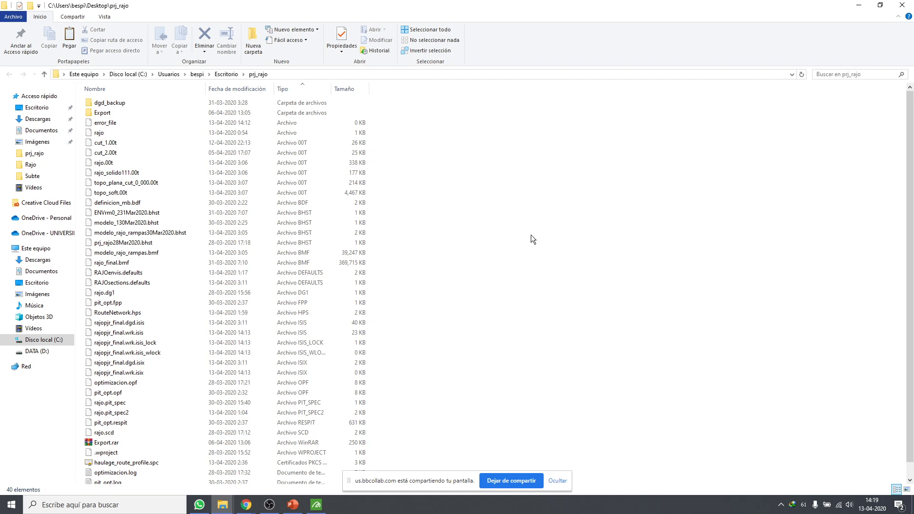
double_click(157, 113)
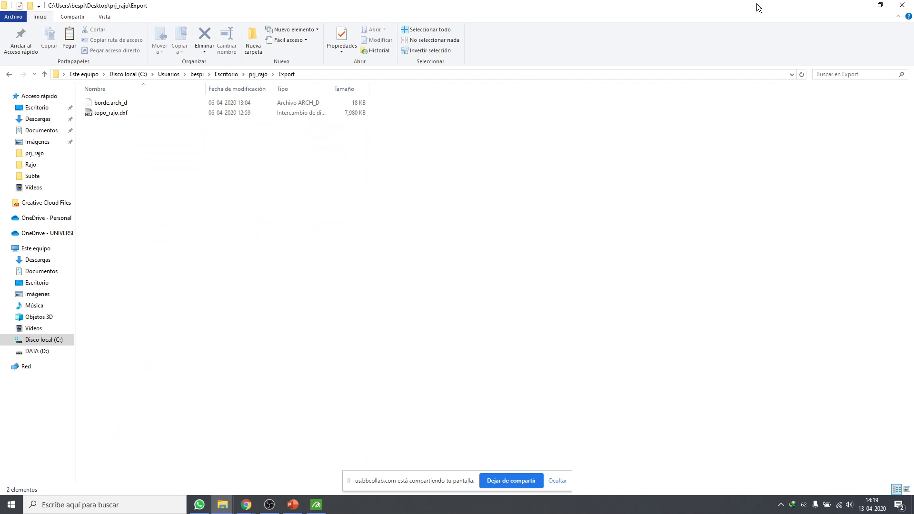
click(902, 5)
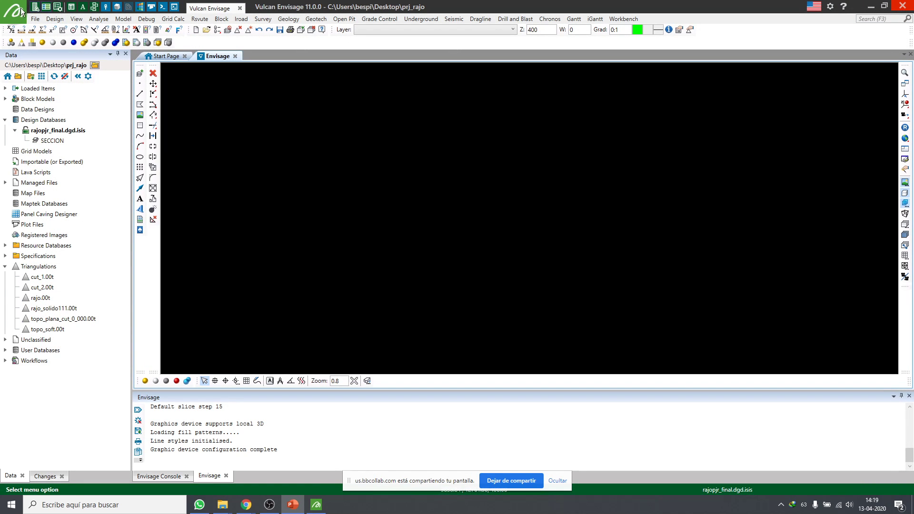
Load the archive file borde.arch_d from the Export folder into the design database
click(35, 18)
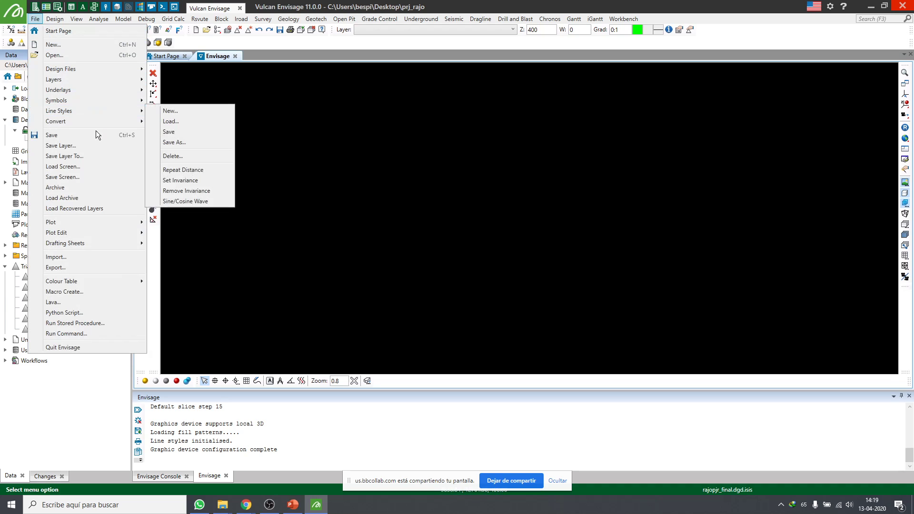
click(99, 199)
double_click(304, 196)
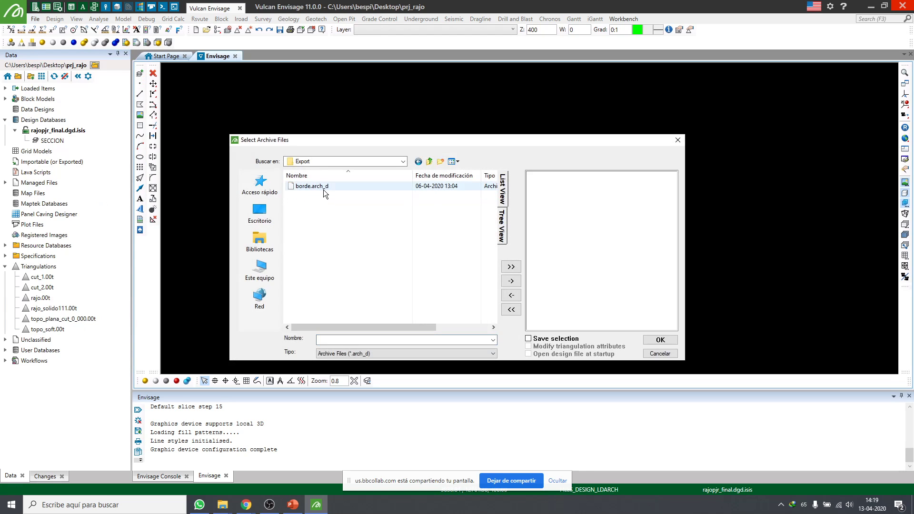
double_click(324, 189)
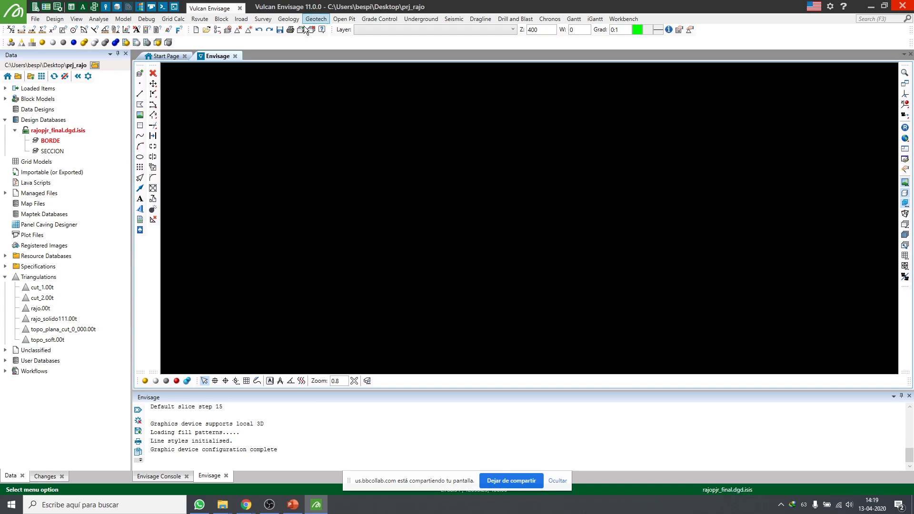
Save the loaded BORDE layer to the rajopjr_final.dgd.isis design database and display all its lines
click(282, 30)
click(484, 284)
click(905, 138)
scroll(547, 230, down, 2)
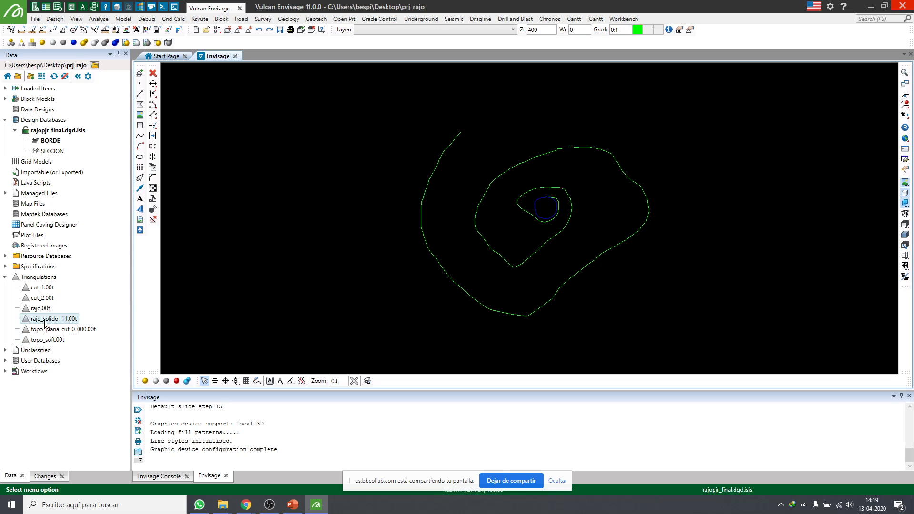
double_click(49, 319)
right_click(53, 322)
click(71, 343)
Load the rajo.00t pit triangulation together with the BORDE lines
double_click(36, 308)
scroll(639, 155, up, 2)
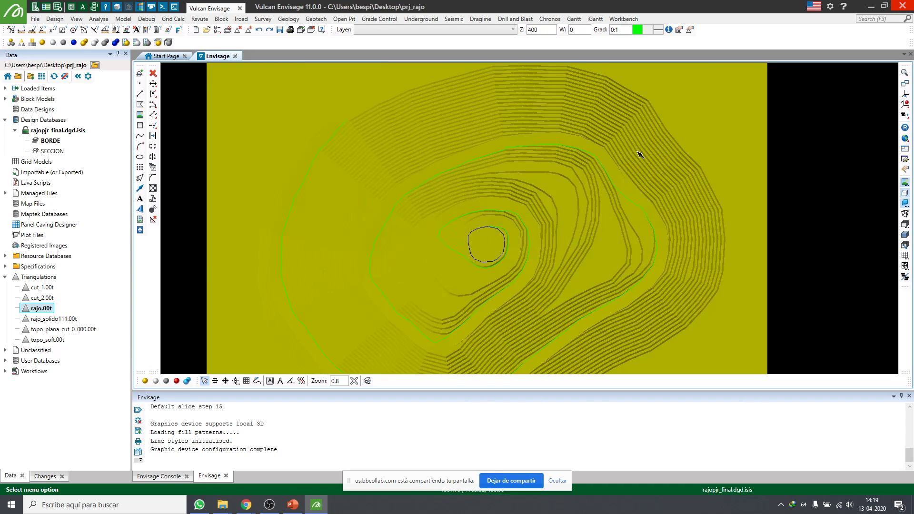
Examine how the BORDE lines follow the ramp on the rajo.00t pit surface from the pit bottom outward
key(z)
click(525, 254)
drag(517, 279, 486, 309)
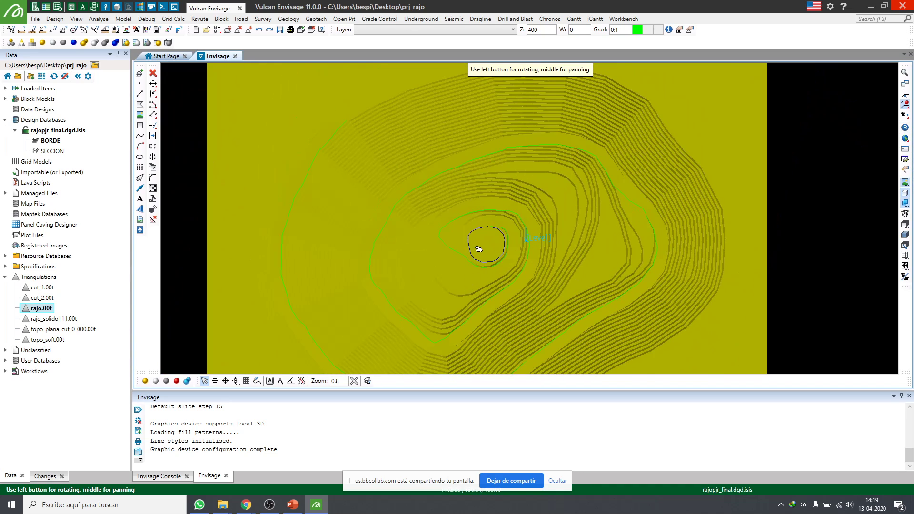
scroll(479, 245, down, 4)
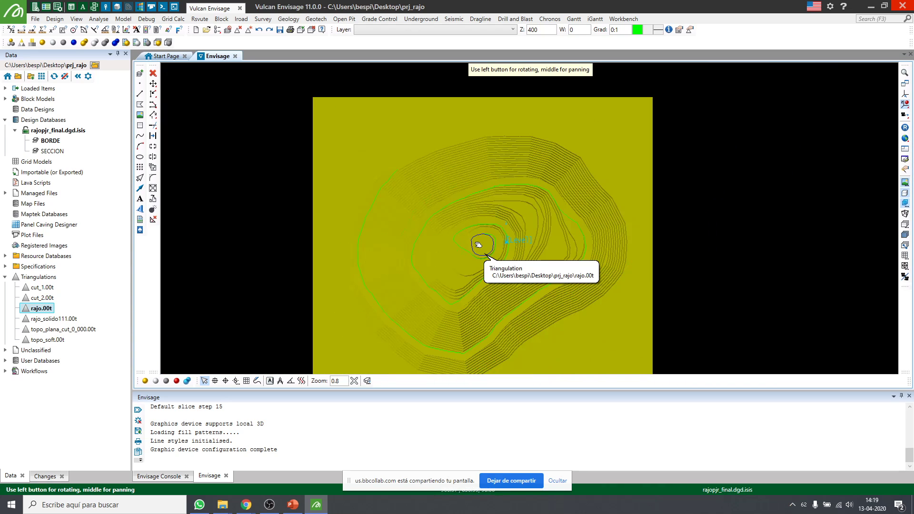
scroll(483, 213, up, 1)
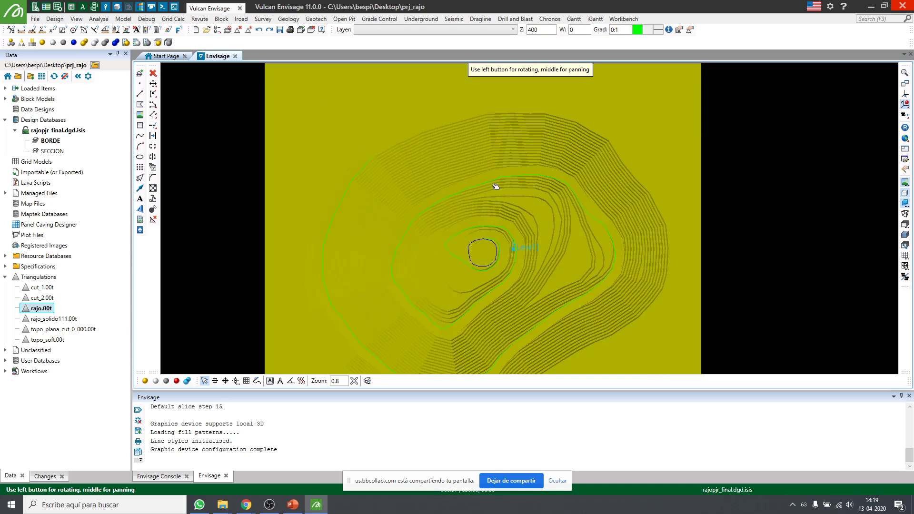
scroll(496, 136, down, 2)
scroll(486, 217, up, 1)
scroll(486, 215, up, 1)
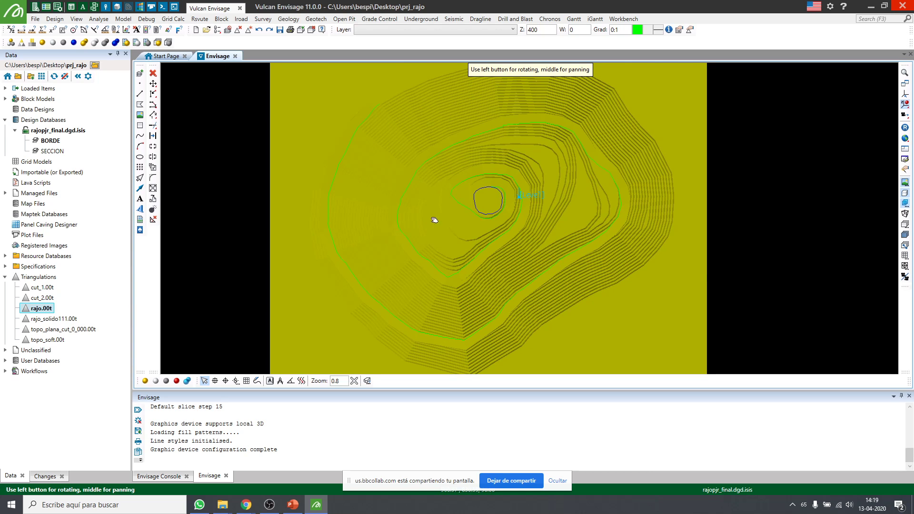
Examine the ramp line around the pit bottom on the rajo.00t surface, selecting the line to see its vertices
scroll(557, 163, up, 2)
scroll(530, 204, down, 1)
scroll(508, 212, up, 2)
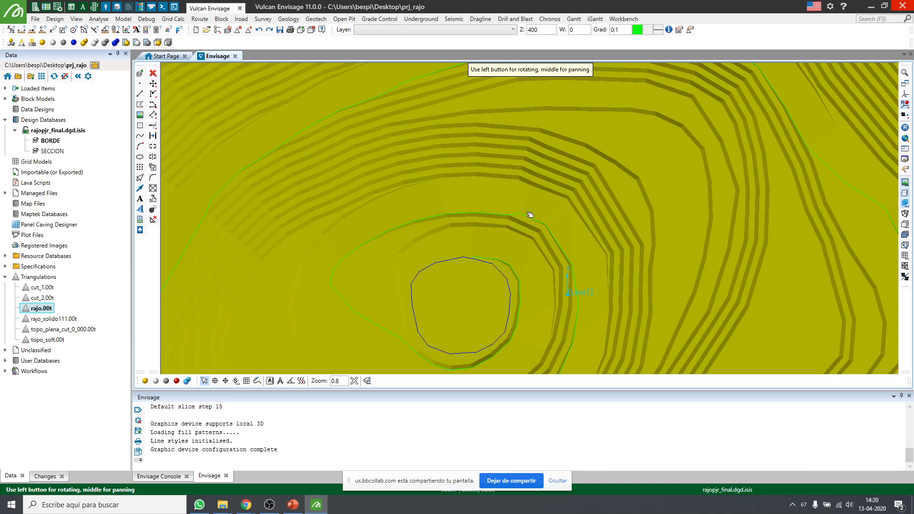
scroll(505, 203, down, 2)
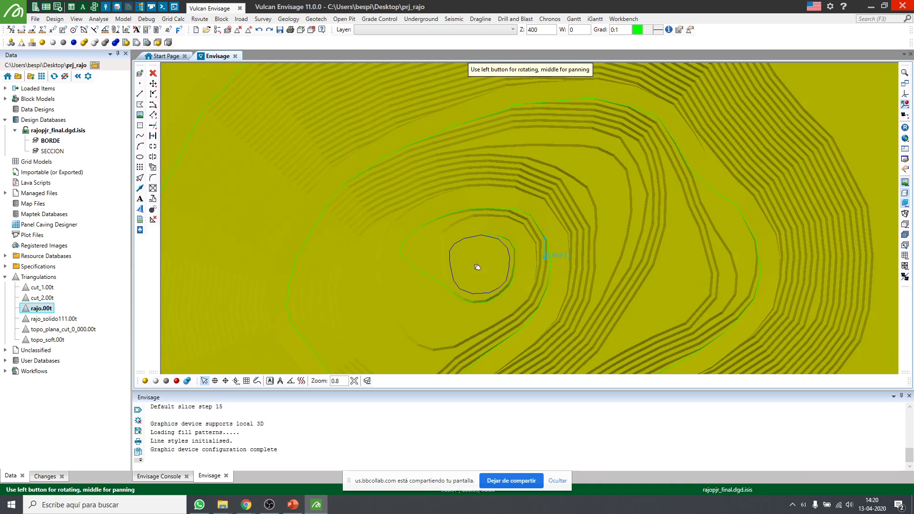
scroll(431, 217, up, 2)
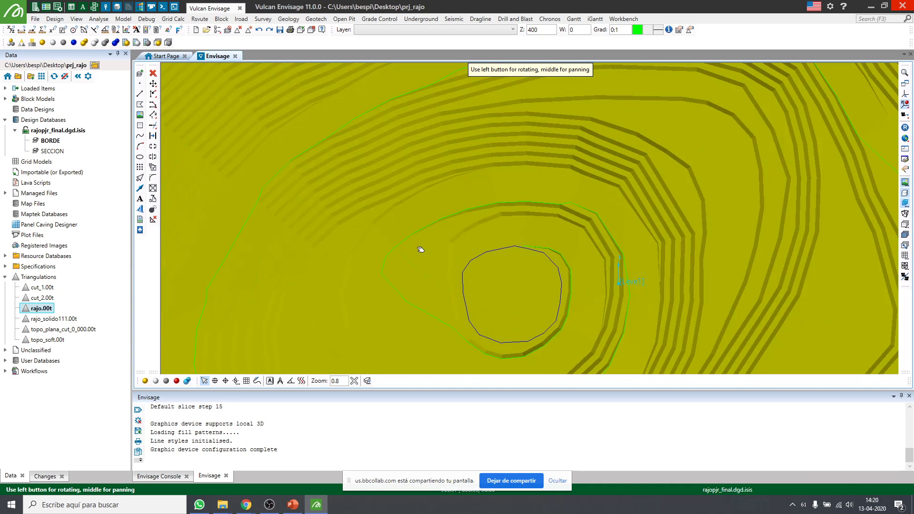
click(399, 247)
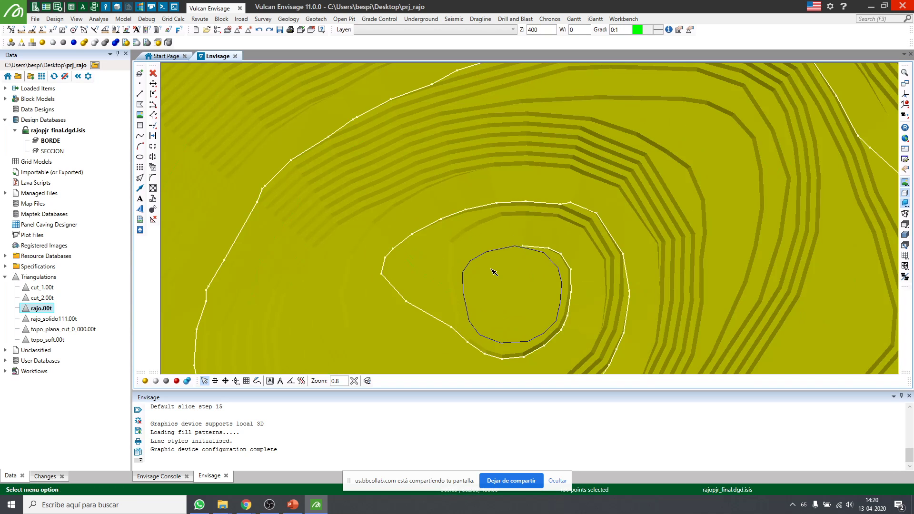
scroll(500, 246, up, 2)
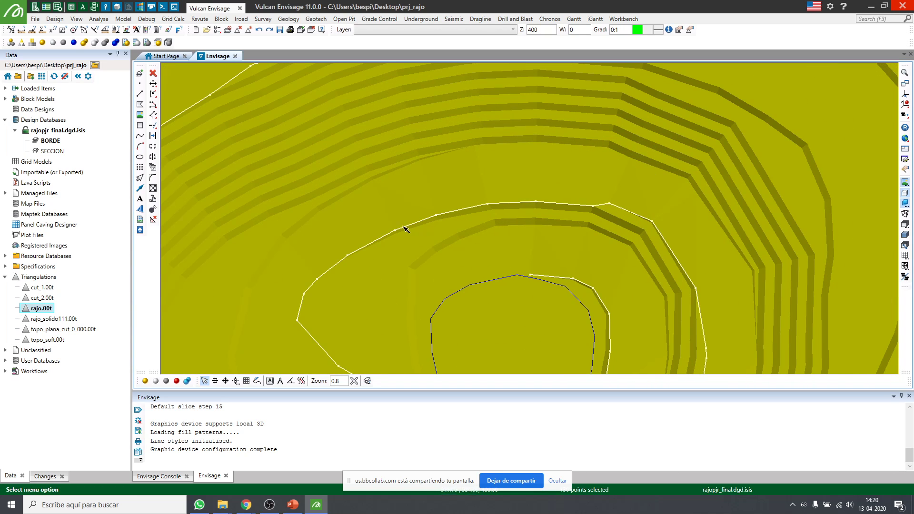
scroll(480, 228, down, 2)
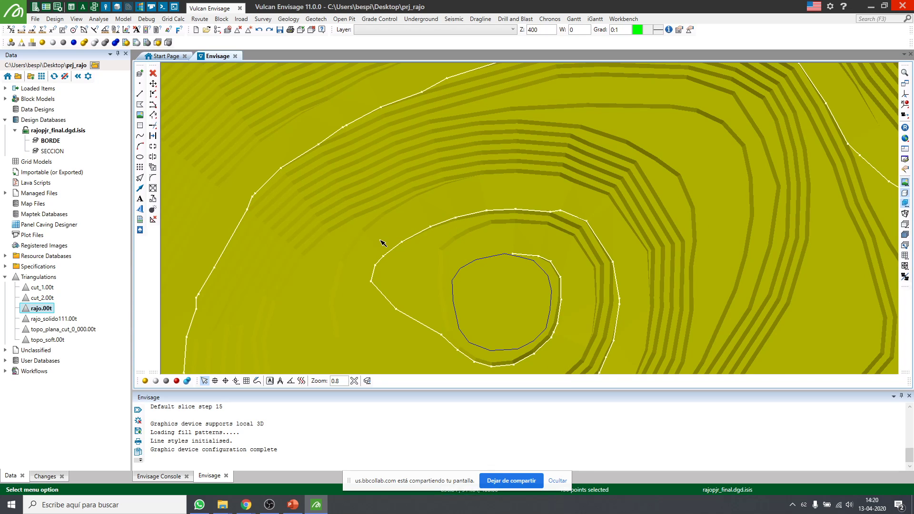
mouse_move(389, 257)
scroll(389, 258, up, 2)
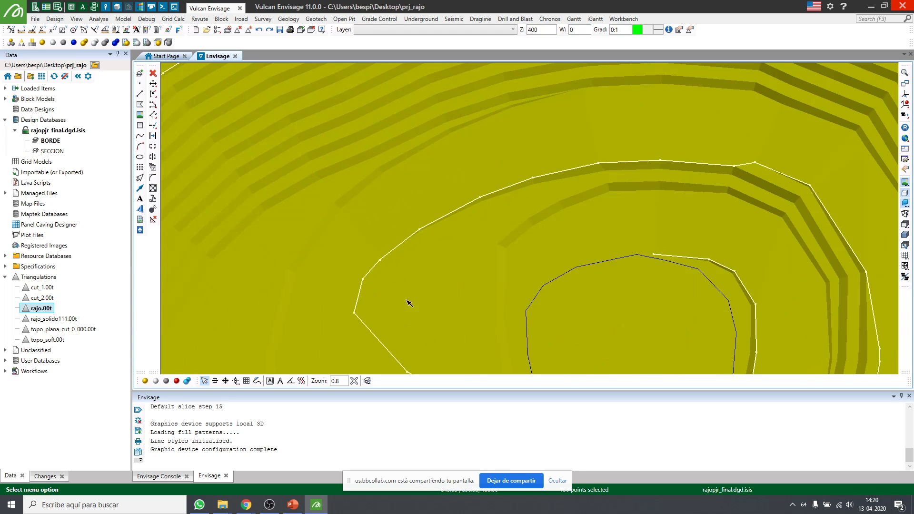
Remove the rajo.00t triangulation from view, reload it and select the pit surface
right_click(481, 281)
click(532, 98)
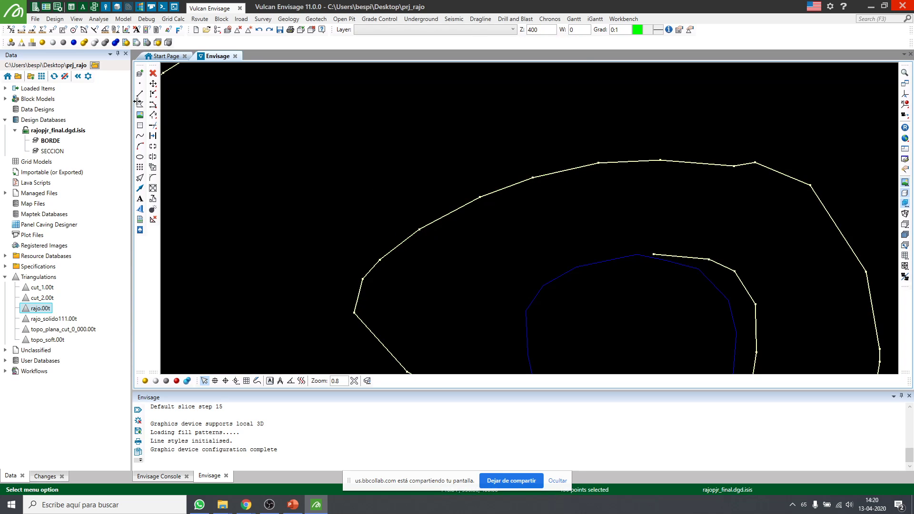
double_click(41, 309)
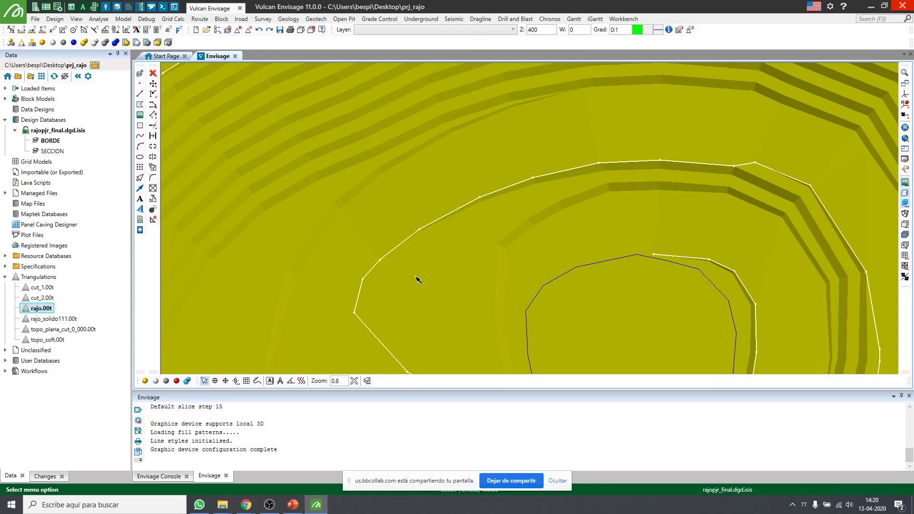
click(397, 282)
click(378, 263)
click(325, 230)
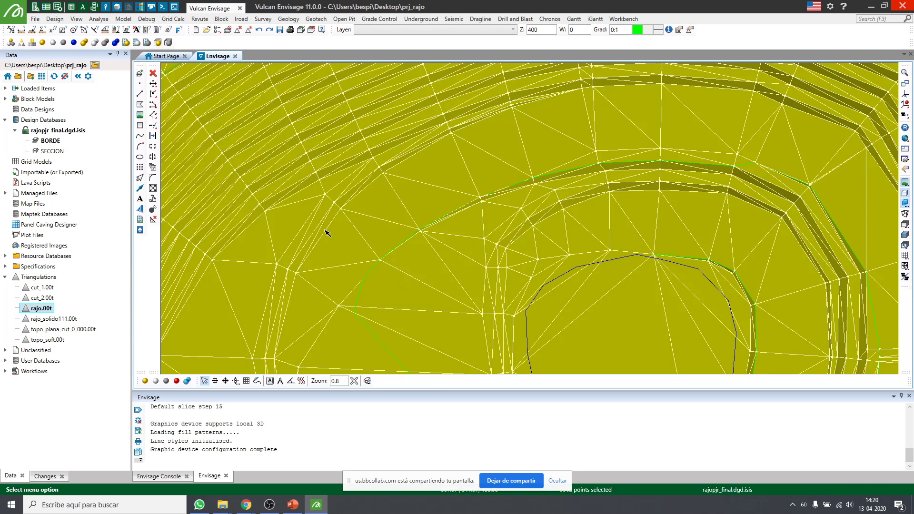
Remove rajo.00t from view and split the ramp line at the vertex just above its westernmost bend near the pit bottom, keeping the split
right_click(434, 277)
click(467, 94)
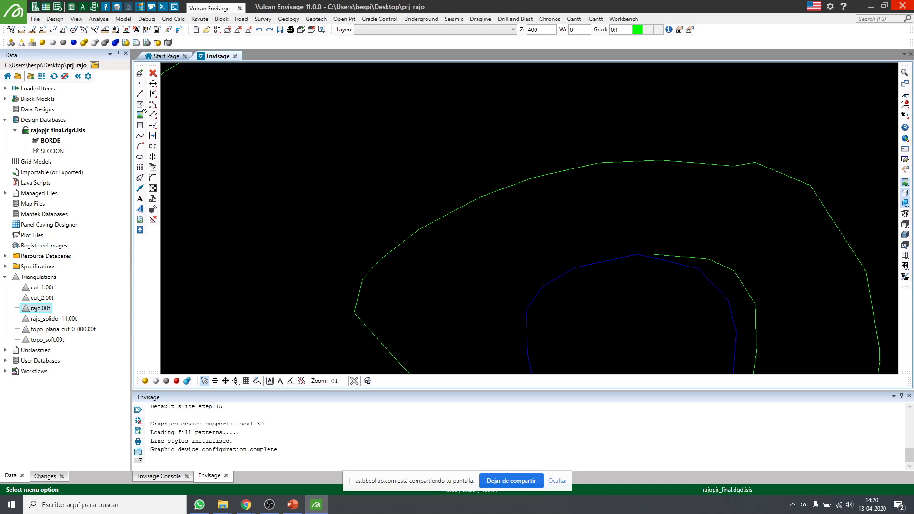
click(152, 148)
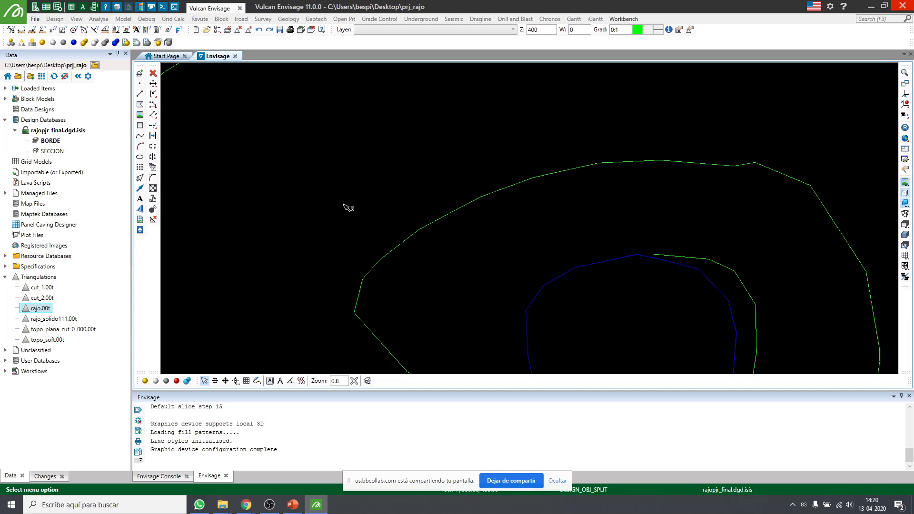
click(513, 189)
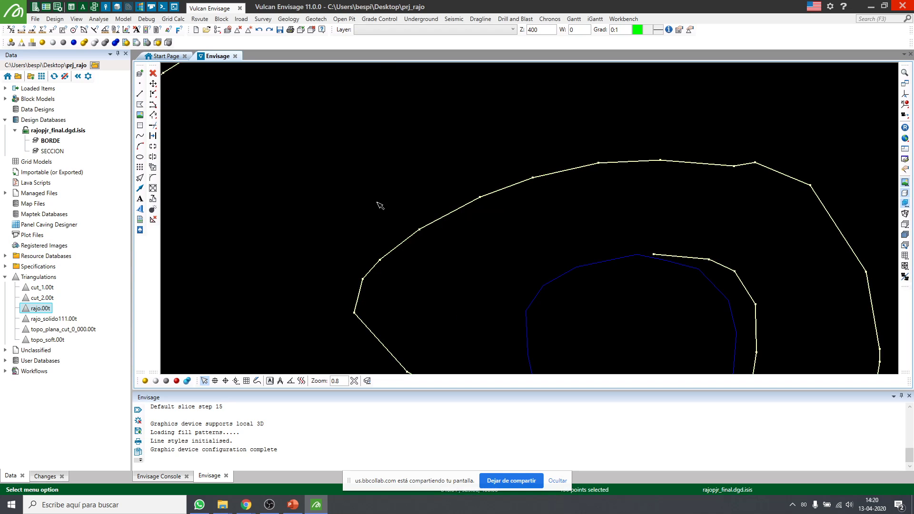
click(153, 147)
click(411, 213)
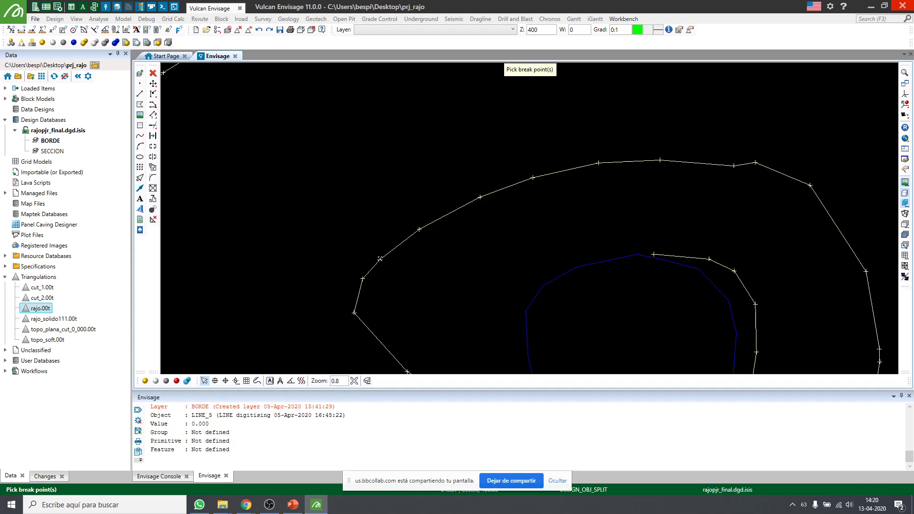
right_click(352, 226)
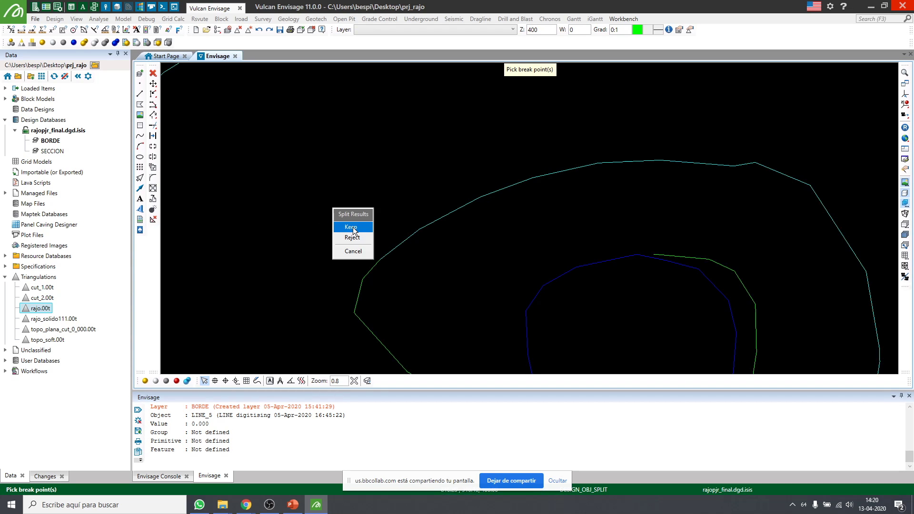
click(352, 228)
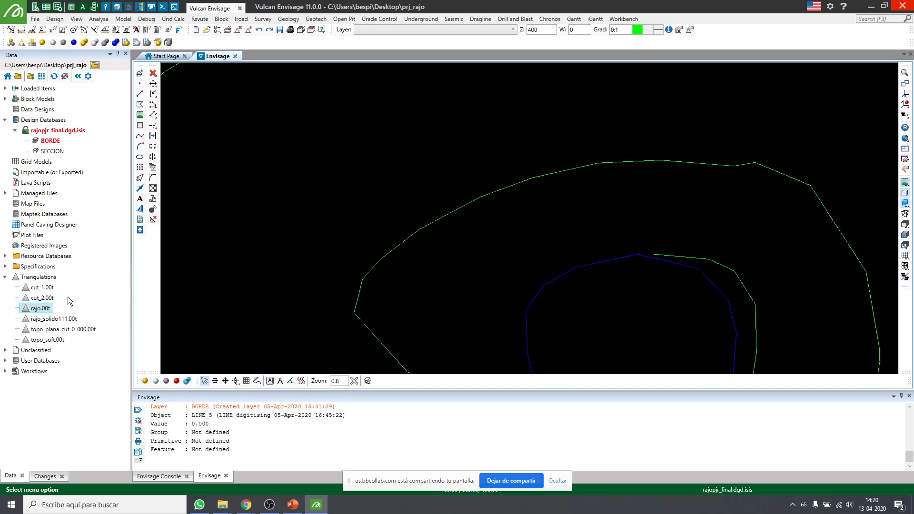
Reload rajo.00t to inspect the lower split segment, remove the triangulation again and select the outer segment to check the break point
click(42, 309)
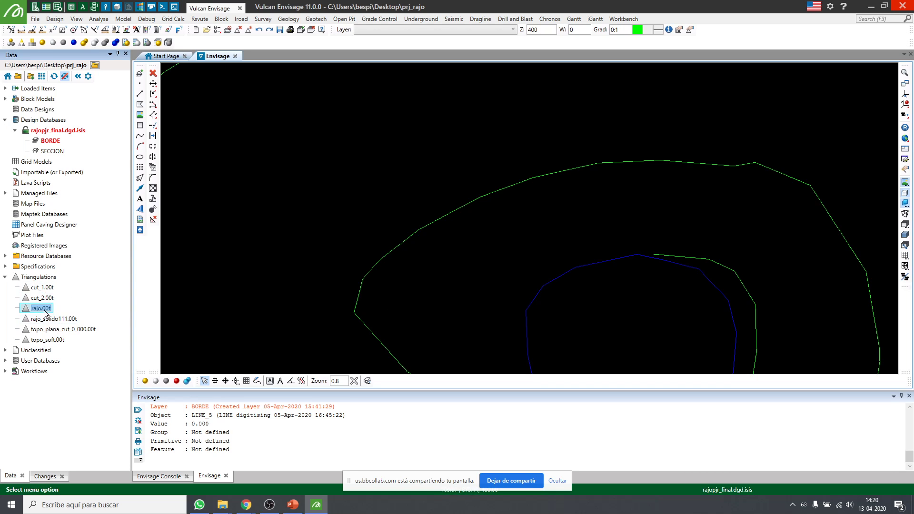
double_click(41, 309)
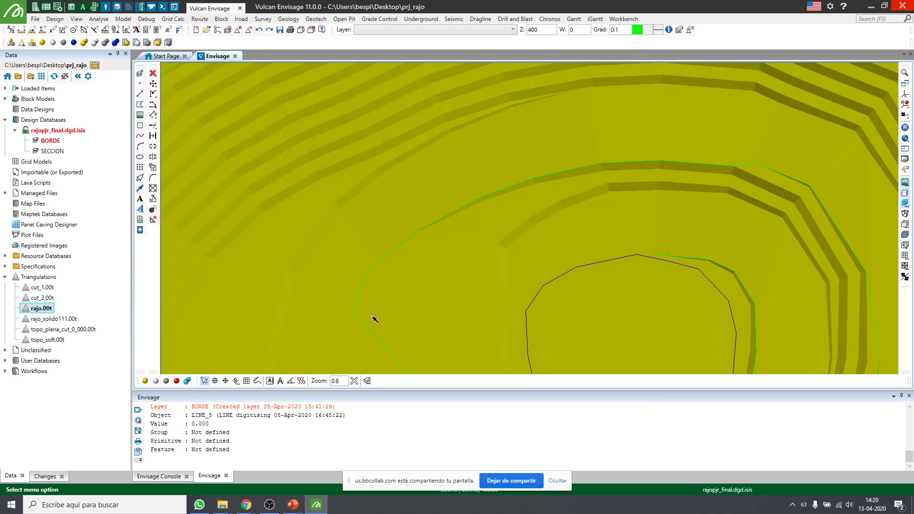
click(360, 304)
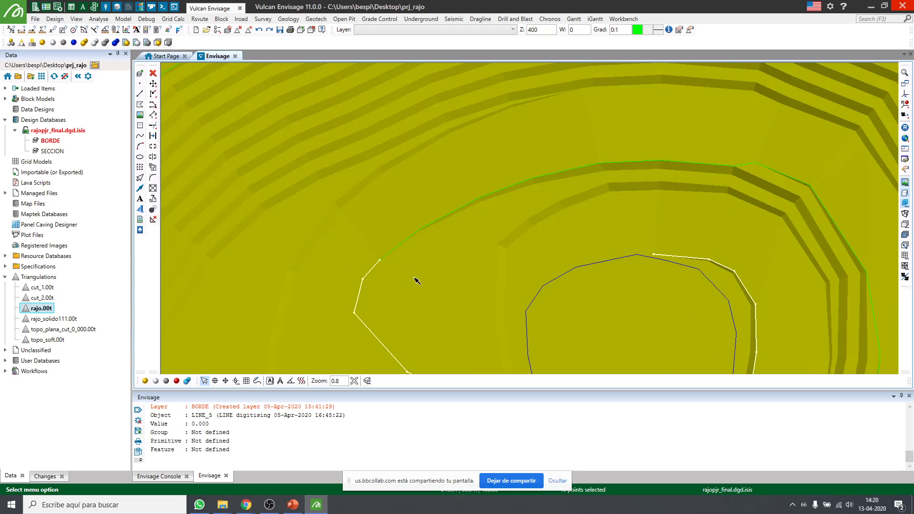
click(473, 279)
right_click(470, 265)
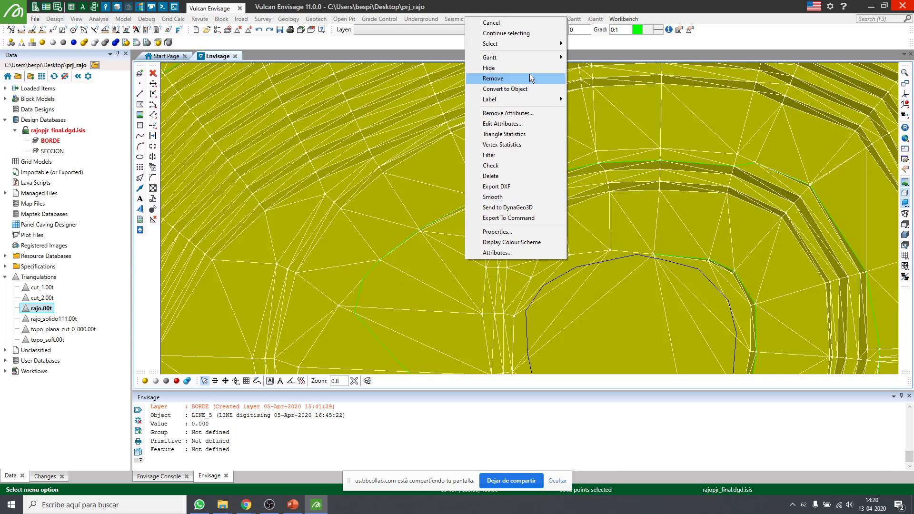
click(529, 73)
click(461, 148)
scroll(448, 140, down, 5)
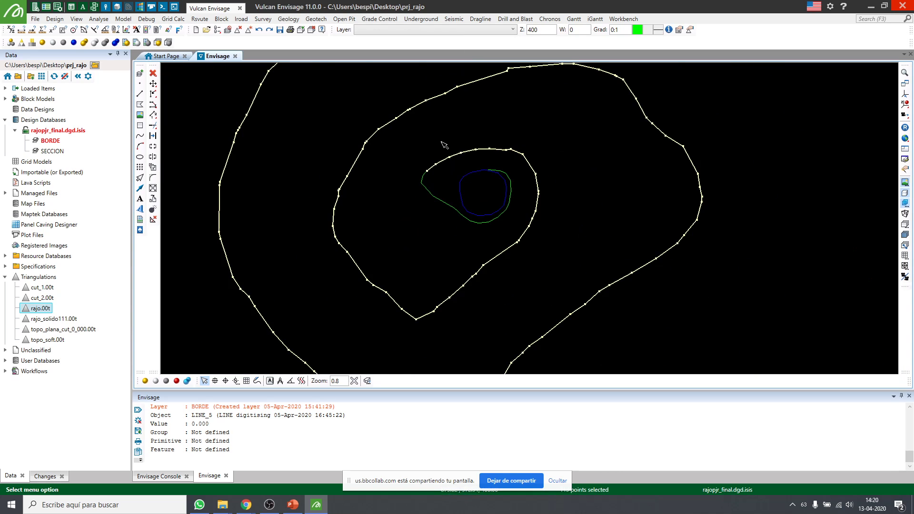
scroll(450, 116, up, 5)
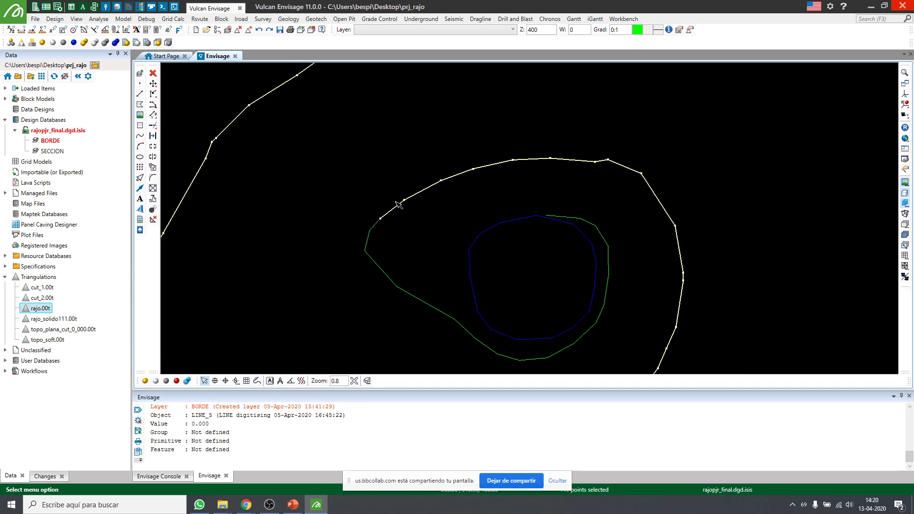
scroll(381, 190, up, 2)
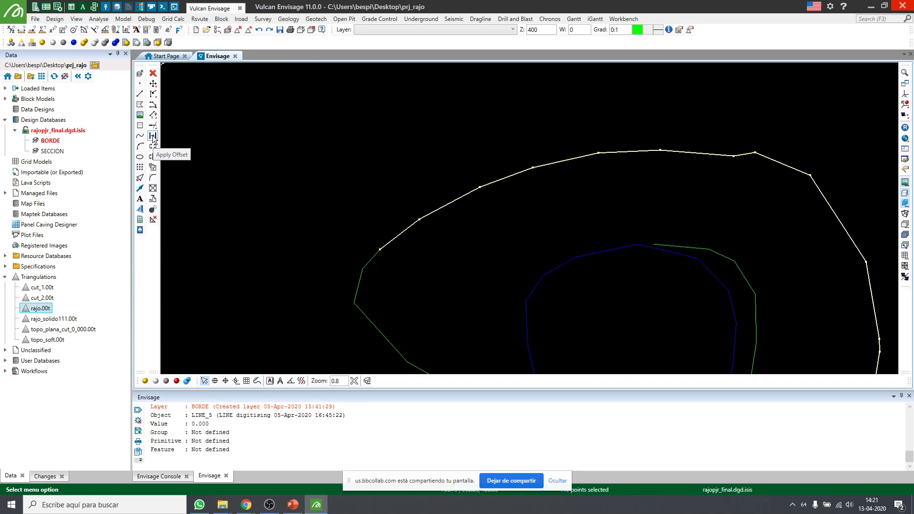
Try to offset the outer ramp segment, setting the offset distance to 20 and applying it to the original line
click(153, 147)
click(226, 381)
click(392, 242)
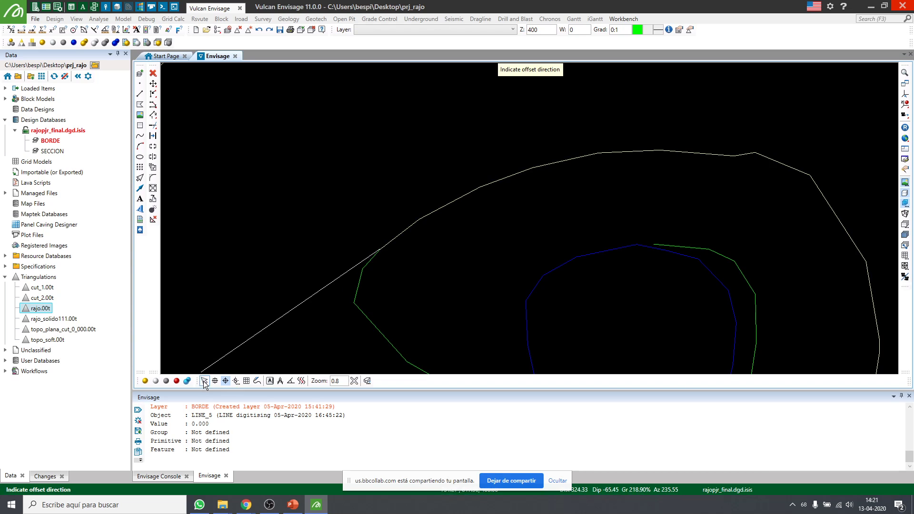
click(354, 214)
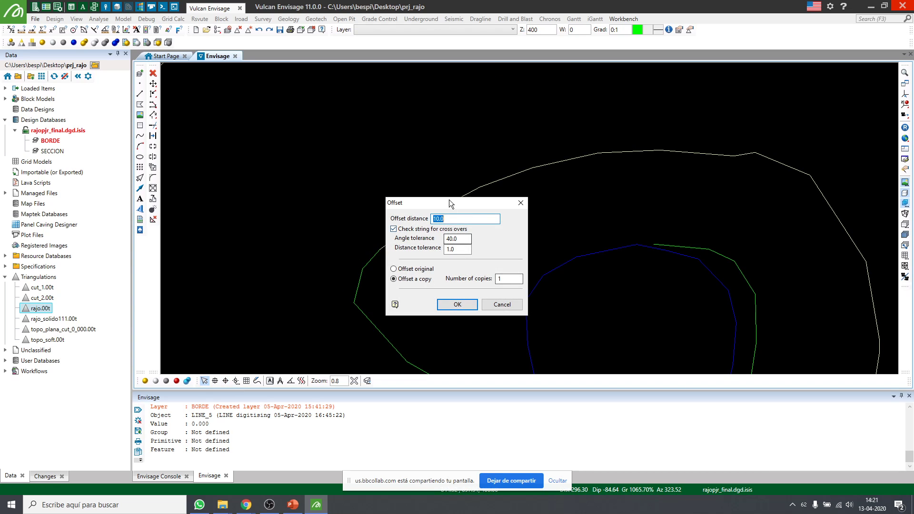
text(20)
click(418, 270)
click(460, 304)
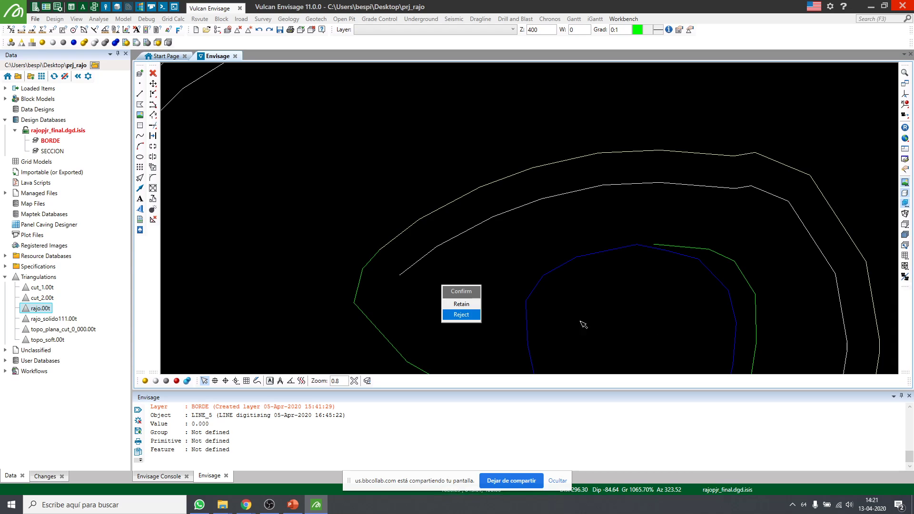
click(461, 315)
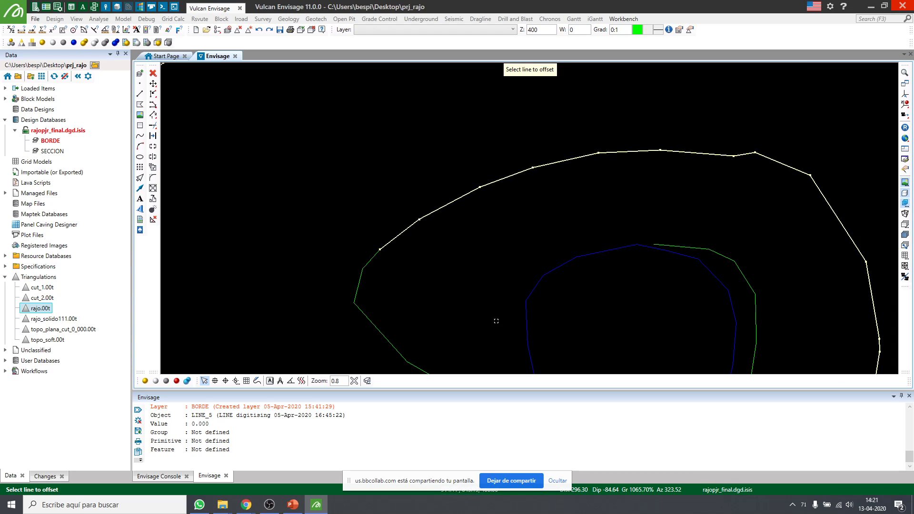
Try twice to offset the outer ramp segment toward the pit bottom with the same offset settings
click(385, 244)
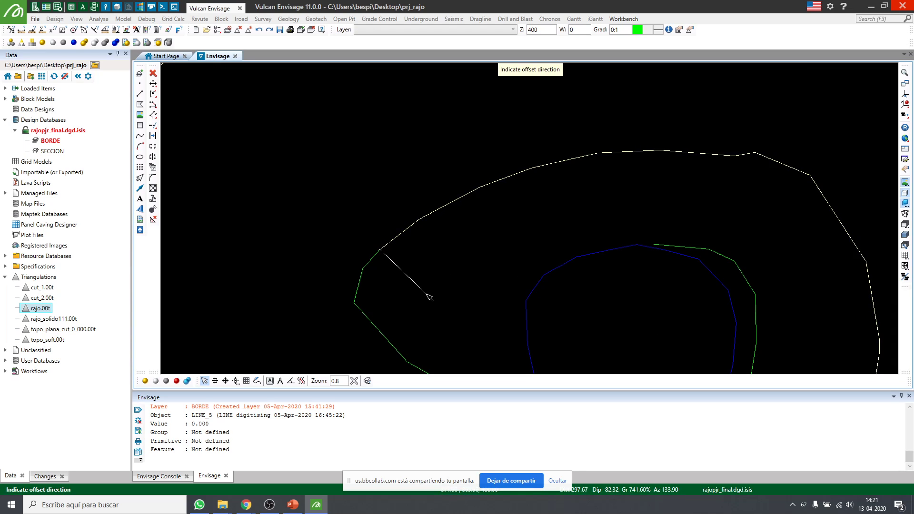
click(422, 284)
click(451, 305)
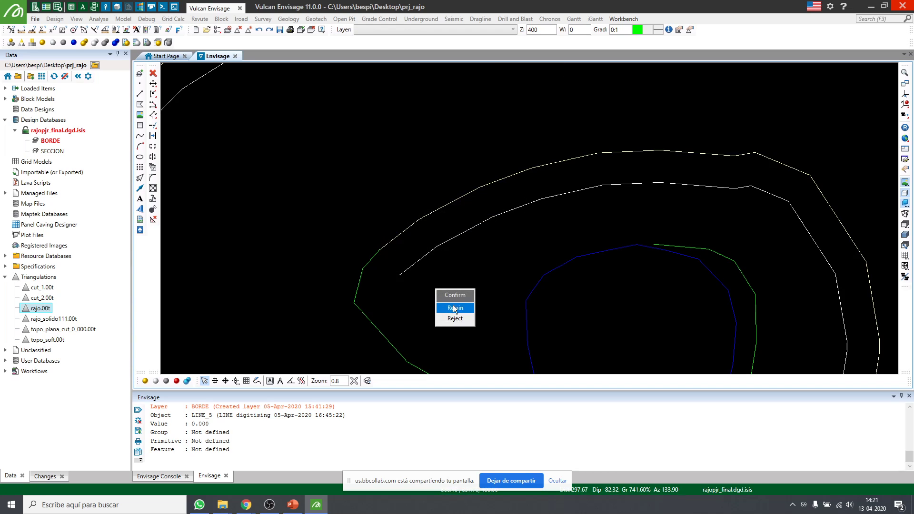
key(Escape)
click(399, 236)
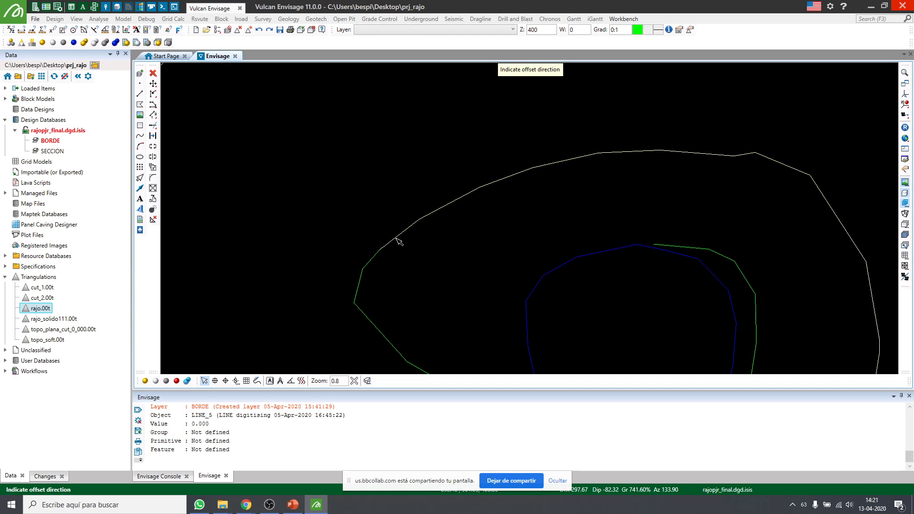
click(424, 291)
click(447, 305)
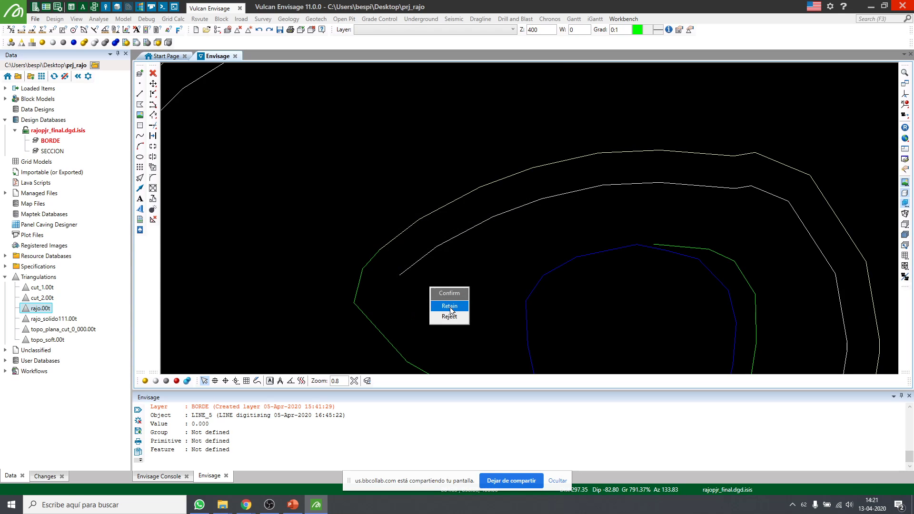
Offset the outer ramp segment by 20 away from the pit bottom, retain the result and reload the rajo.00t triangulation
scroll(422, 202, down, 3)
scroll(425, 203, up, 1)
right_click(430, 164)
scroll(403, 219, up, 5)
click(457, 192)
scroll(462, 190, down, 3)
click(429, 132)
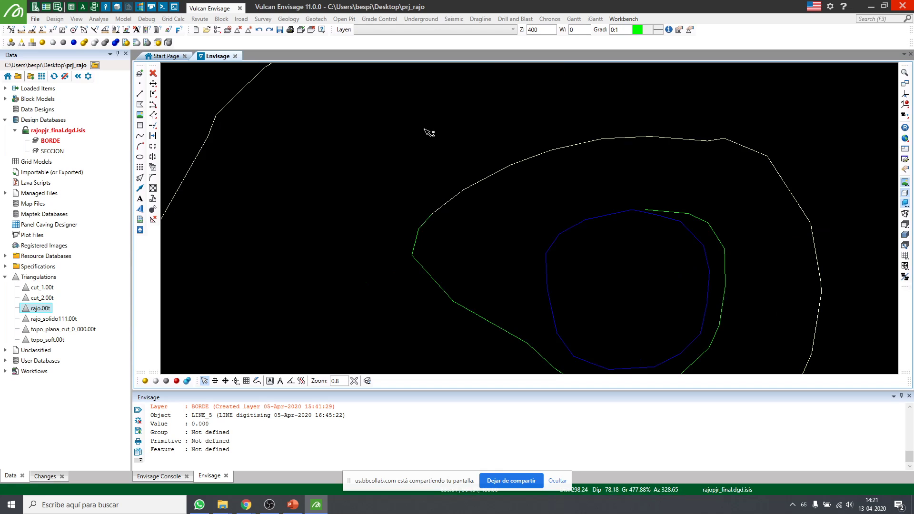
click(460, 303)
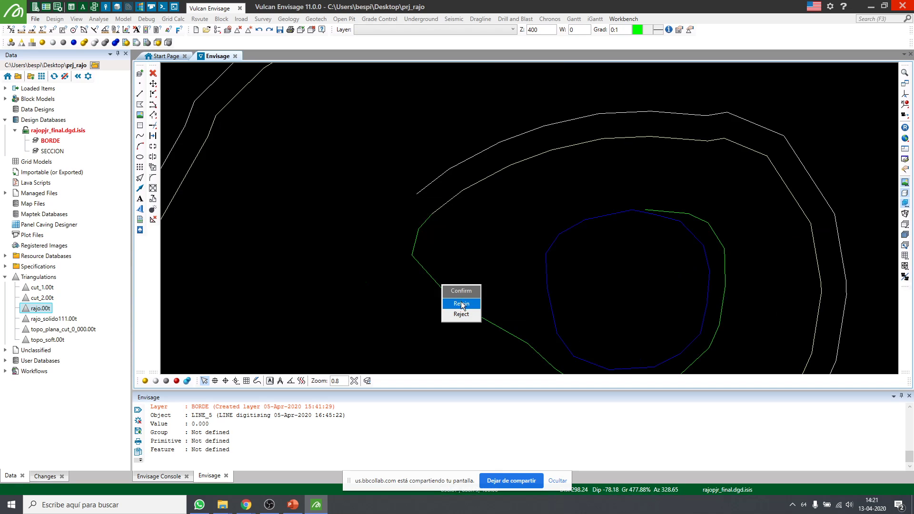
click(461, 303)
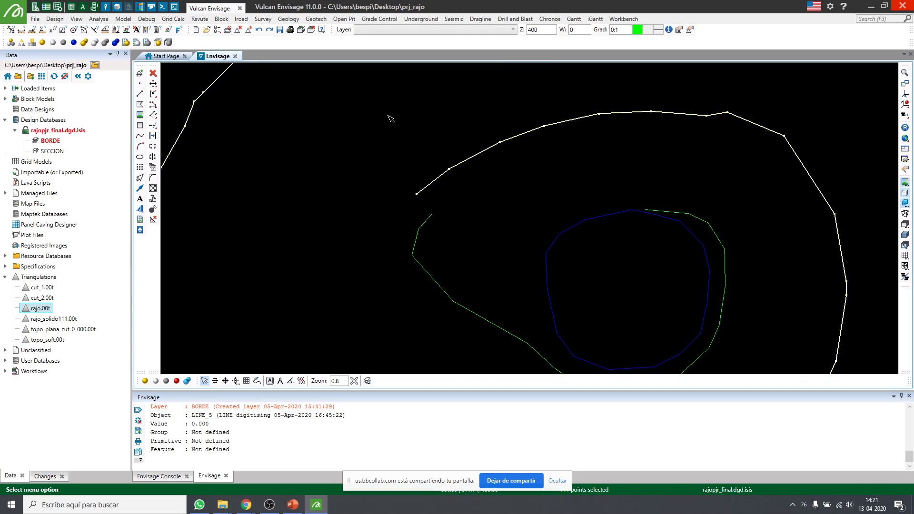
double_click(46, 312)
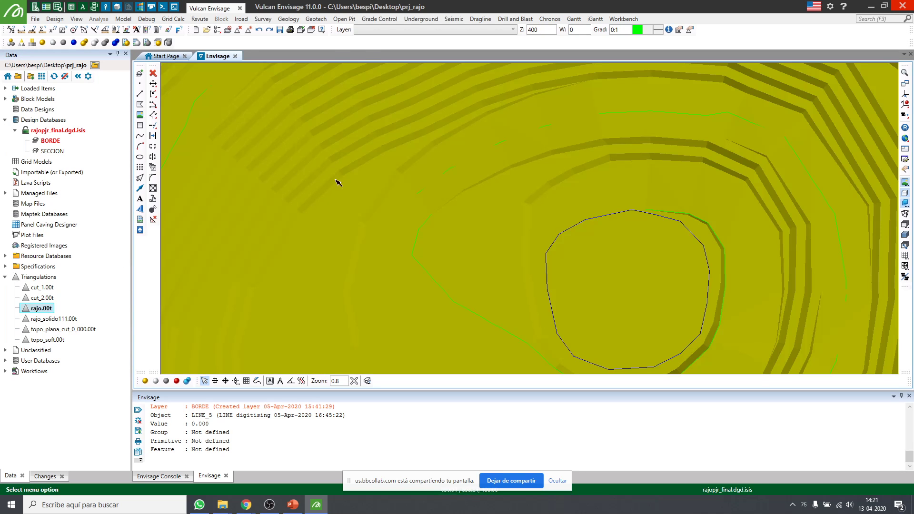
Inspect the gap between the two ramp segments on rajo.00t and remove the triangulation from the view
scroll(469, 178, up, 2)
scroll(469, 178, down, 5)
scroll(471, 181, down, 2)
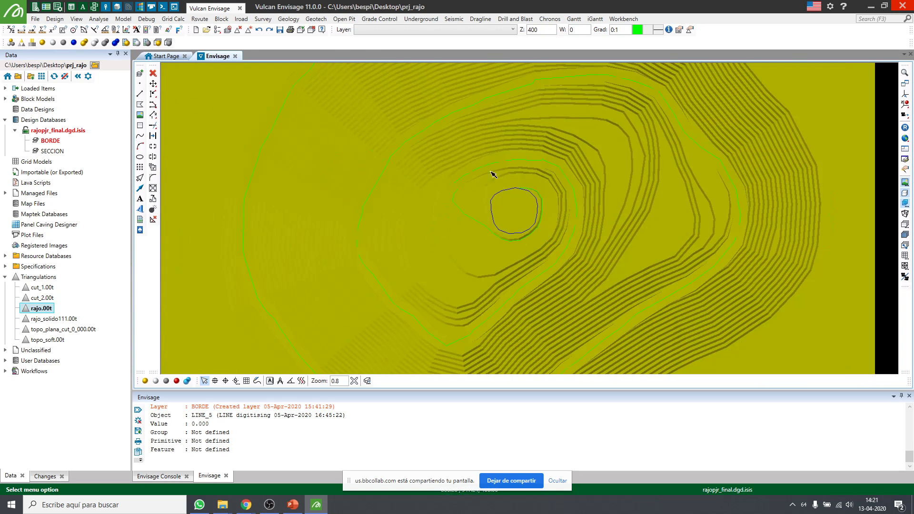
scroll(462, 200, up, 5)
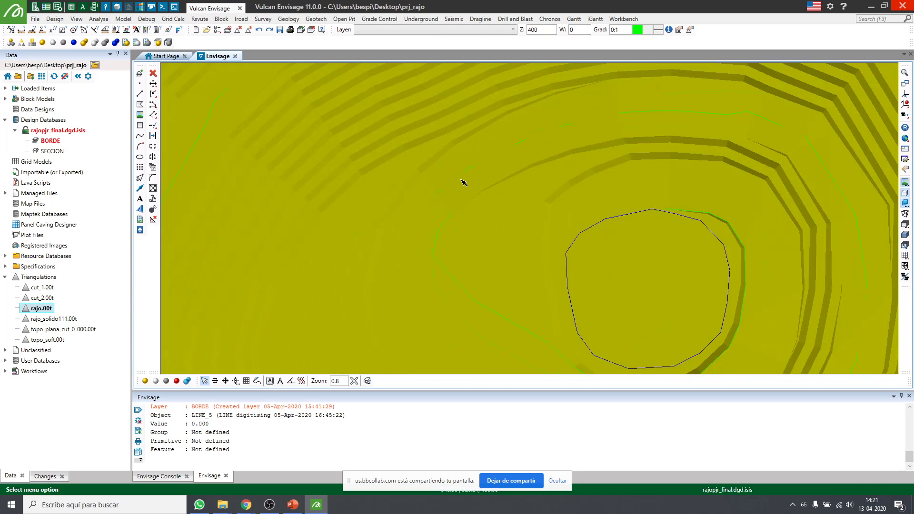
click(473, 200)
right_click(542, 219)
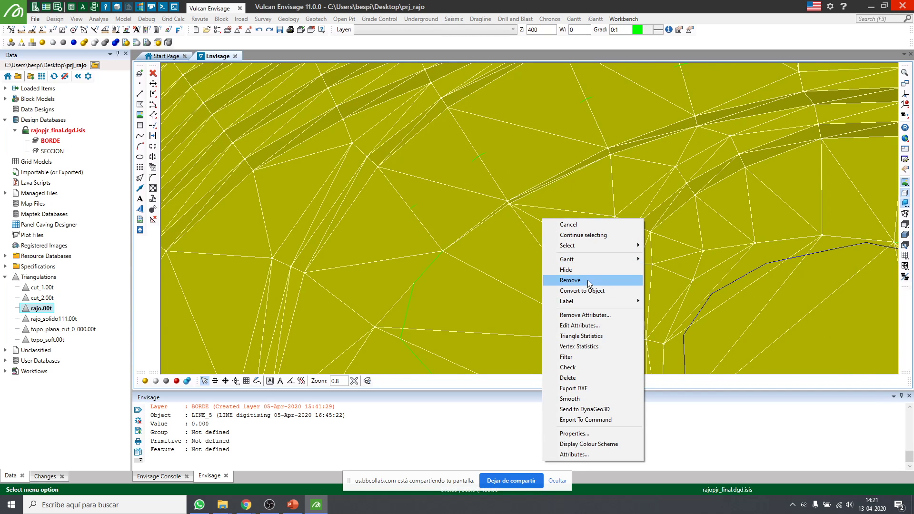
click(587, 280)
click(471, 228)
scroll(484, 240, up, 4)
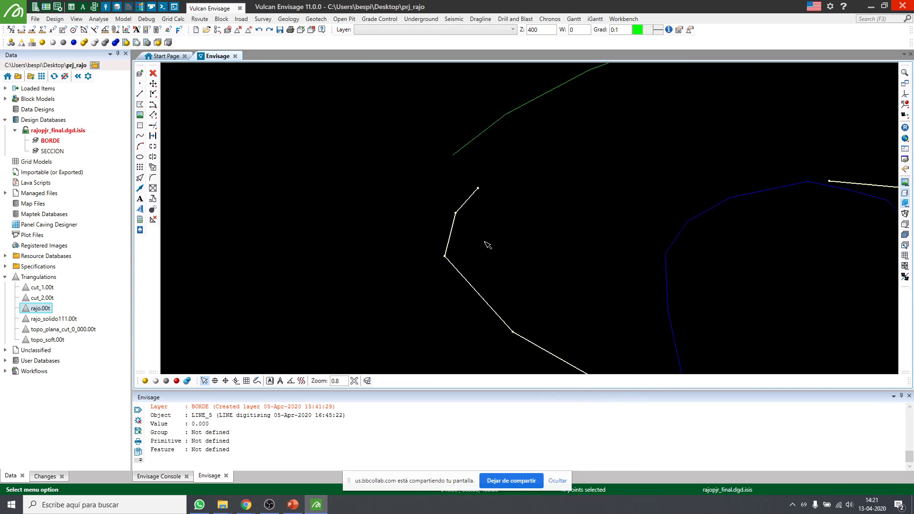
click(393, 196)
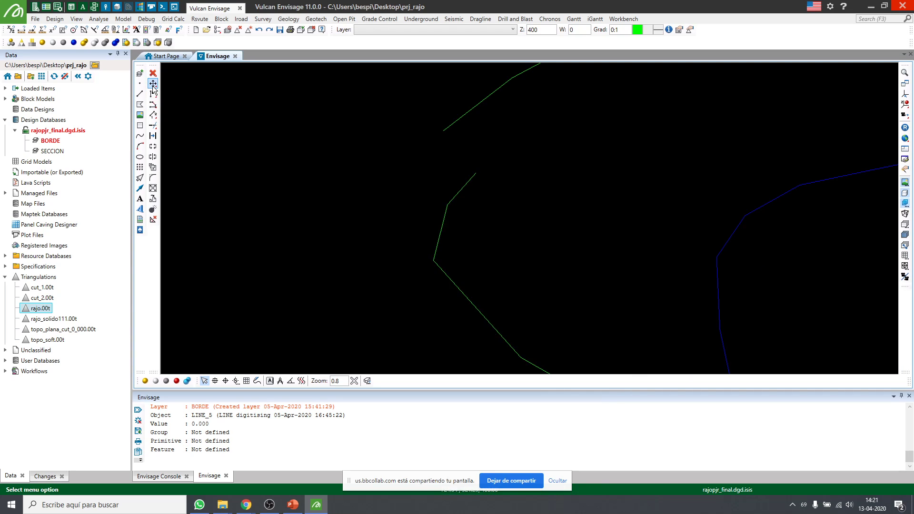
Try to split the inner ramp segment at the vertices closest to its open end beside the gap
mouse_move(153, 86)
click(153, 157)
click(410, 211)
click(446, 205)
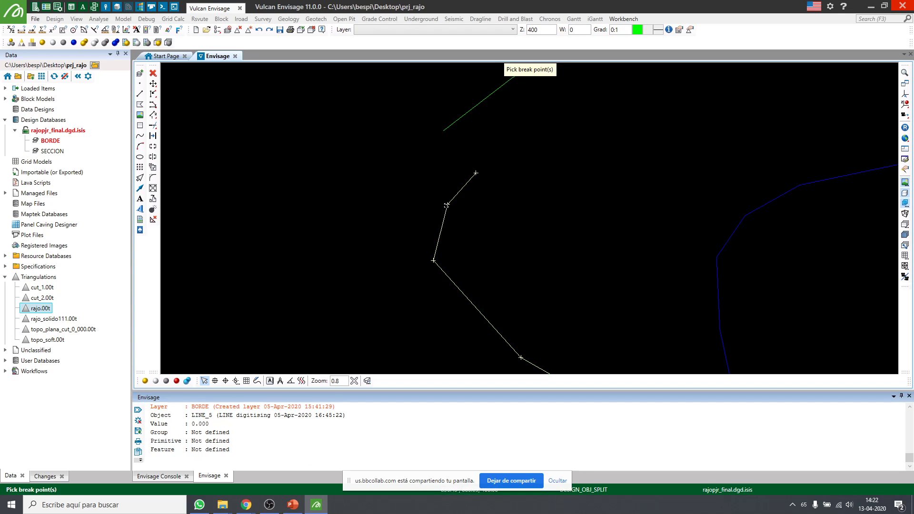
click(435, 260)
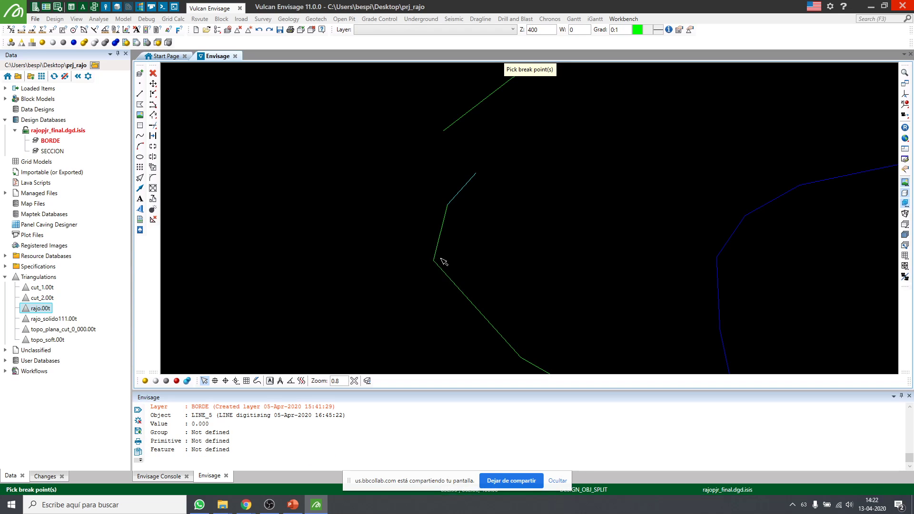
click(442, 259)
click(434, 259)
right_click(329, 231)
right_click(328, 231)
Split the inner ramp segment at its third vertex from the gap and delete the cut-off end portion
click(436, 246)
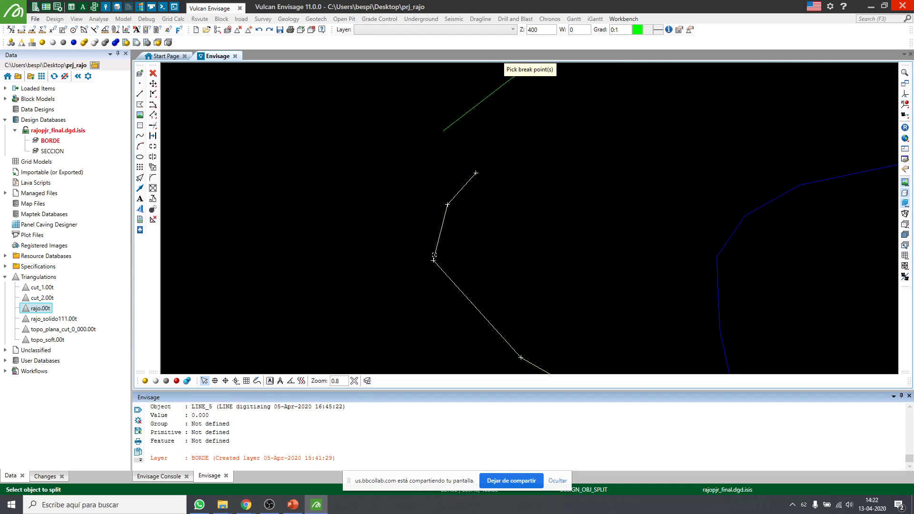
right_click(327, 226)
click(435, 254)
right_click(333, 224)
click(338, 228)
right_click(322, 207)
right_click(301, 138)
click(455, 201)
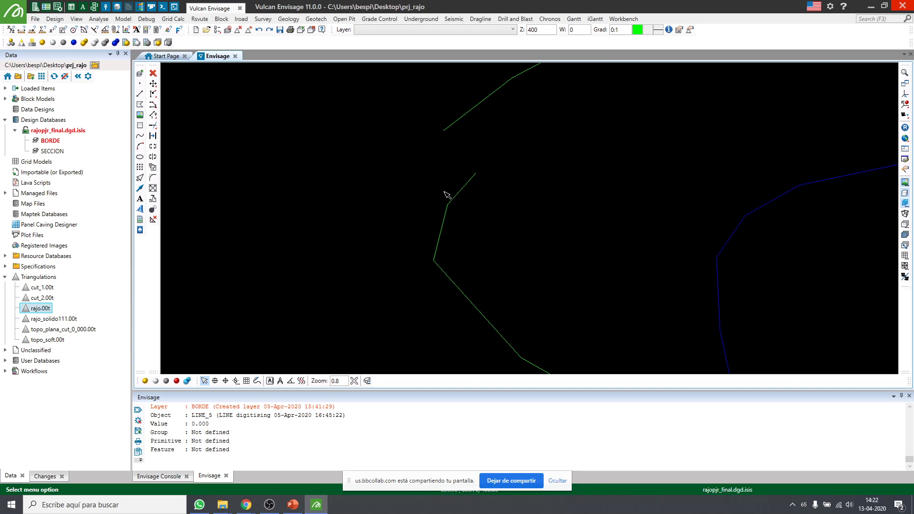
key(Delete)
Draw a line on layer BORDE, snapped from the inner segment's open end to the outer segment's open end
click(140, 93)
click(513, 247)
click(419, 254)
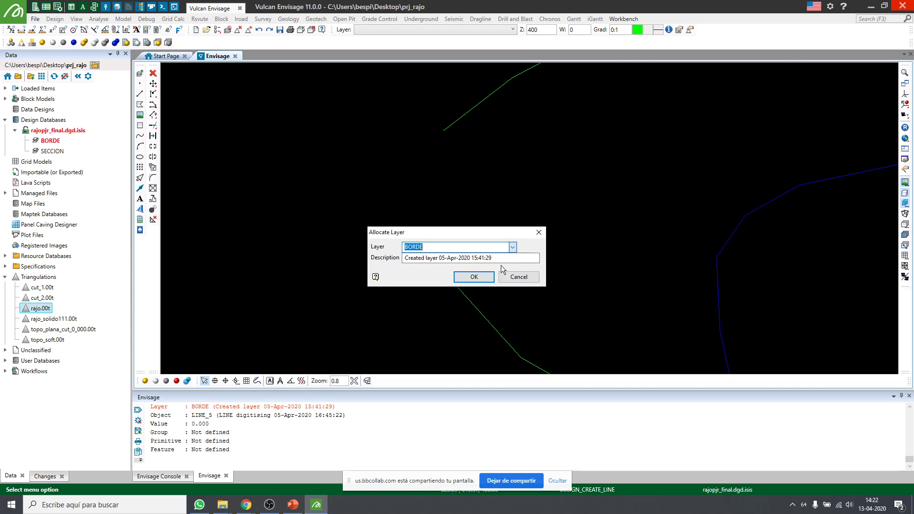
click(473, 277)
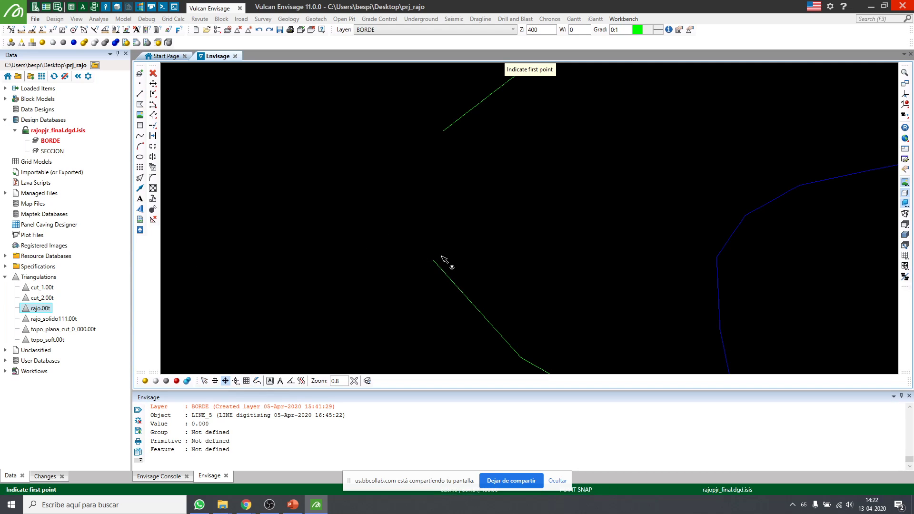
click(434, 263)
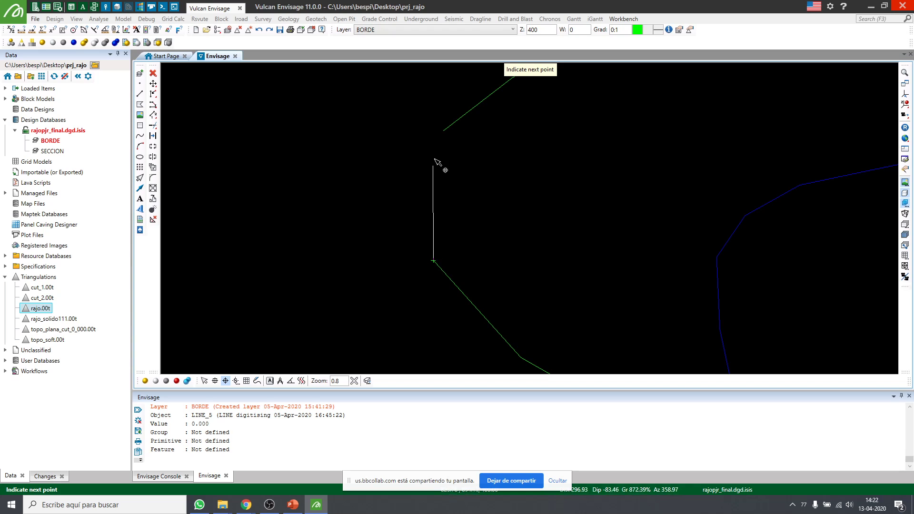
click(443, 131)
right_click(302, 165)
right_click(307, 161)
Reload rajo.00t to check the connecting line against the pit benches, and remove the triangulation again
scroll(309, 160, down, 4)
scroll(636, 185, down, 2)
scroll(424, 262, down, 5)
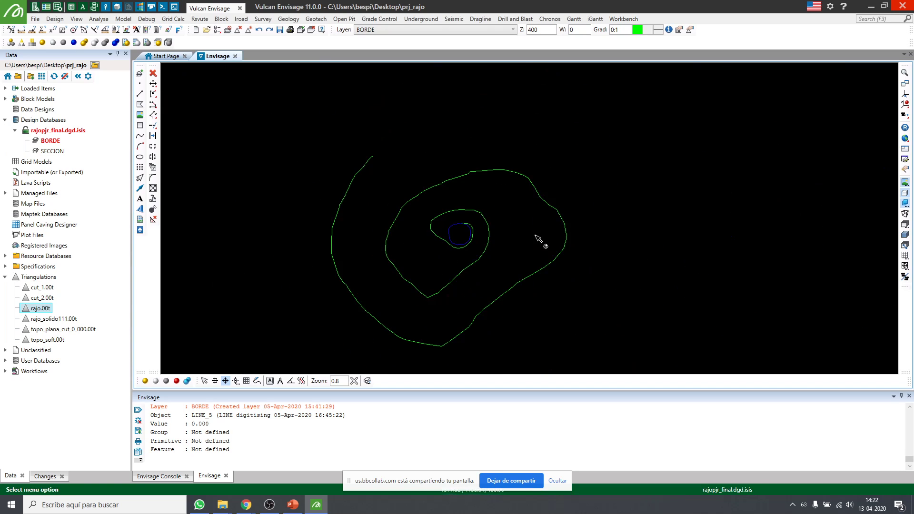
scroll(414, 220, up, 5)
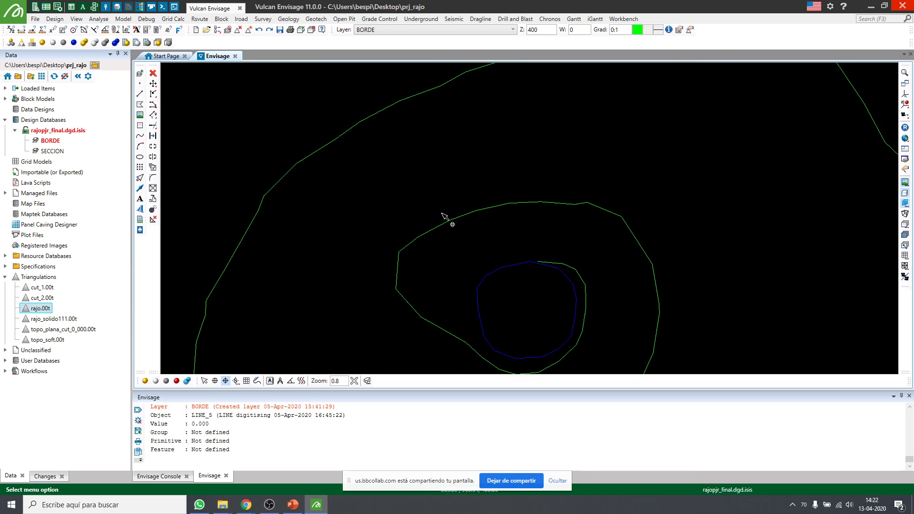
scroll(417, 133, down, 3)
scroll(418, 172, up, 1)
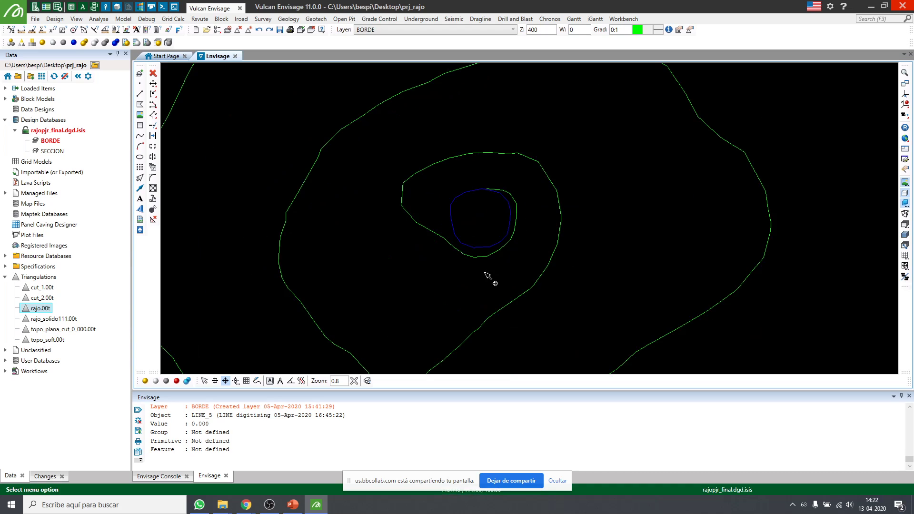
right_click(427, 187)
click(431, 204)
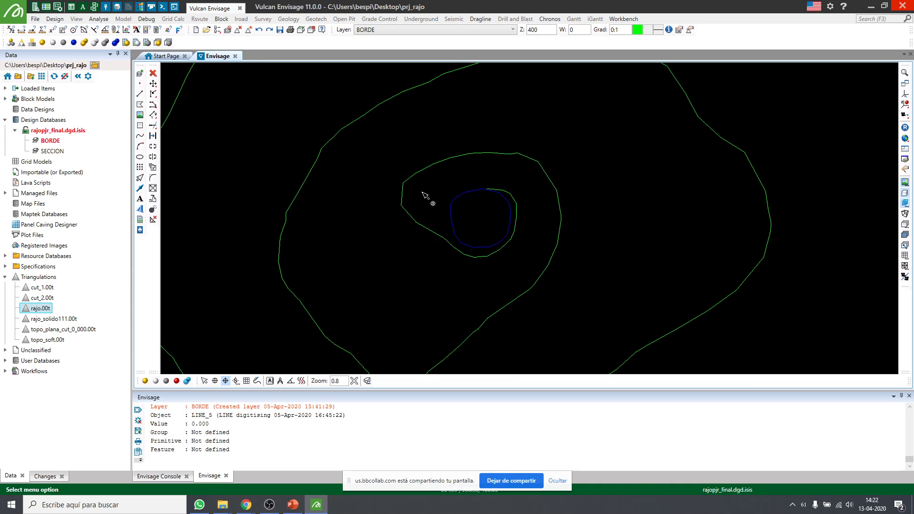
click(380, 223)
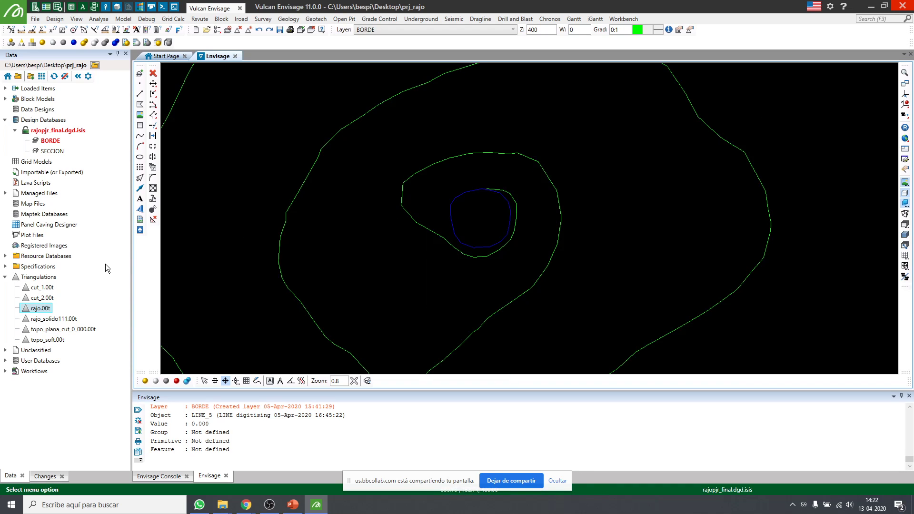
click(47, 309)
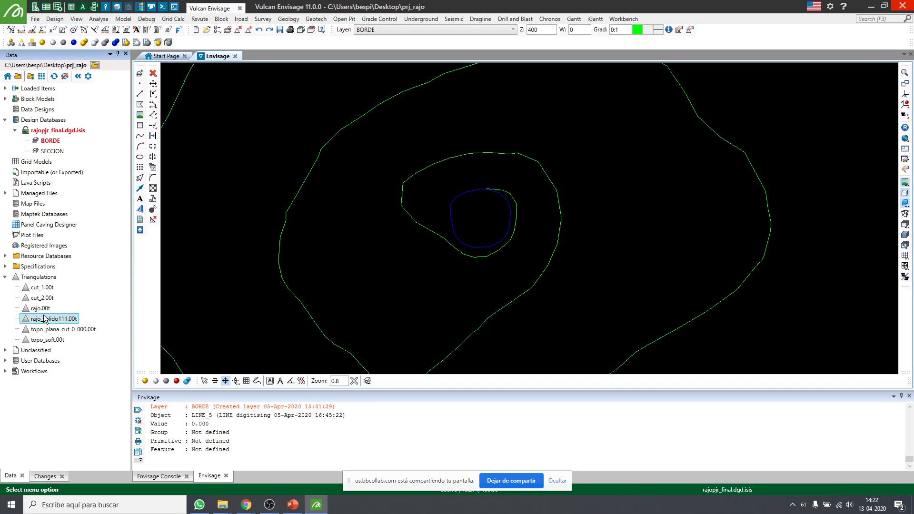
double_click(41, 310)
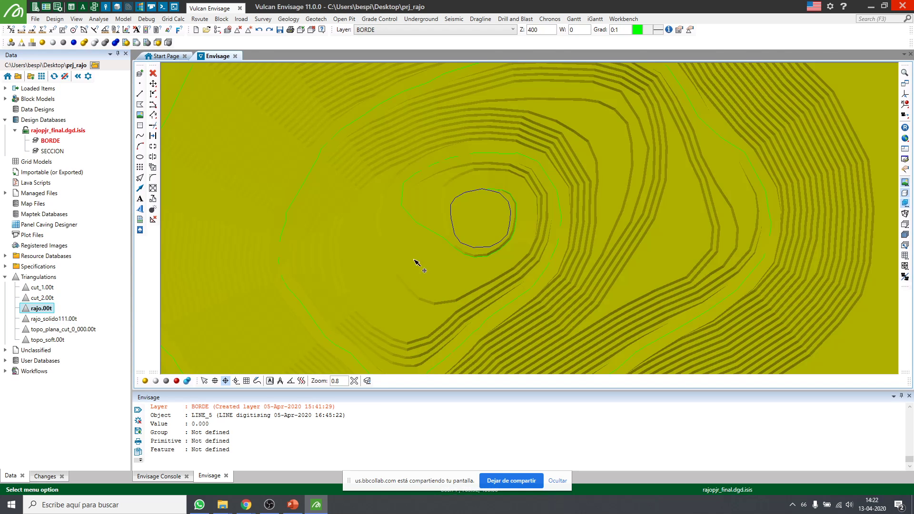
scroll(452, 195, up, 3)
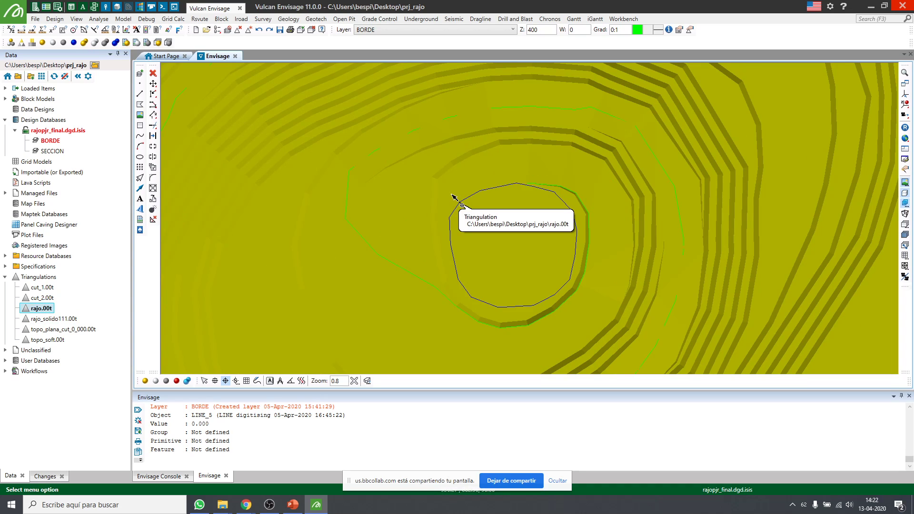
right_click(48, 310)
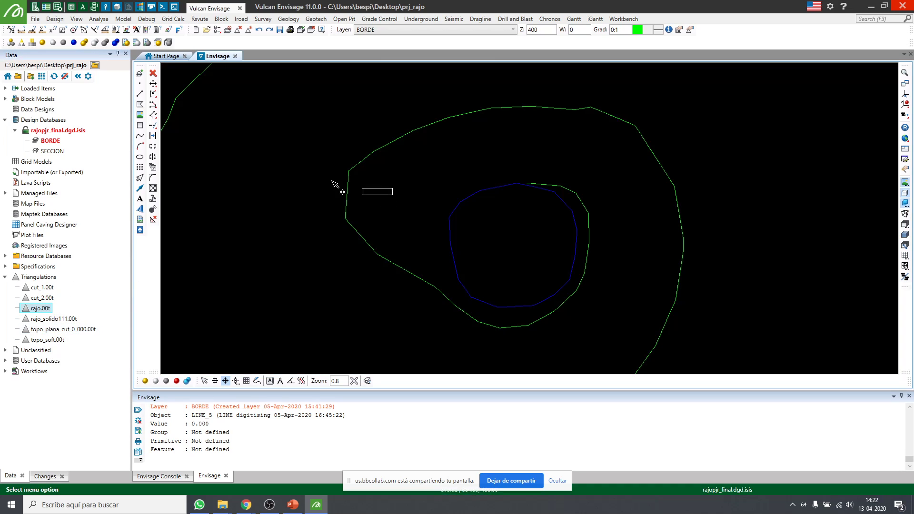
Start the Join Lines command for the BORDE ramp lines
click(332, 183)
click(337, 231)
click(368, 166)
click(55, 19)
mouse_move(111, 127)
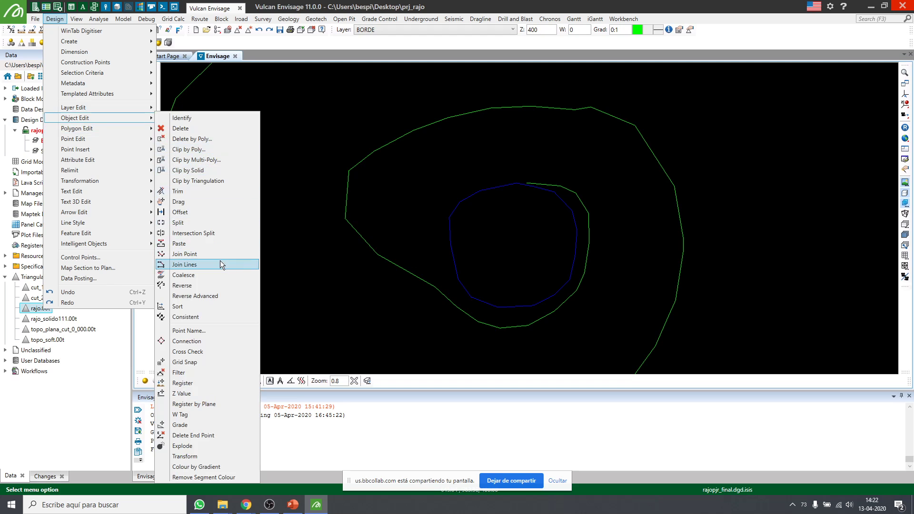
click(212, 265)
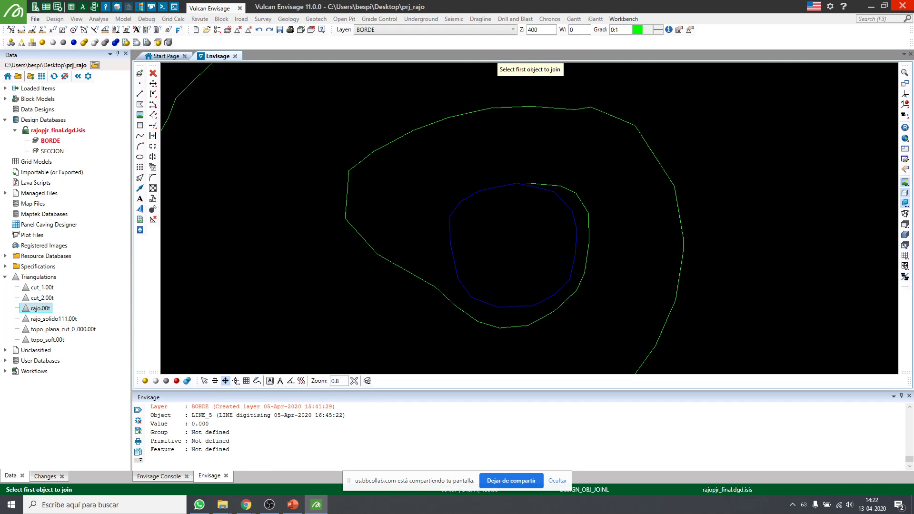
key(alt+Tab)
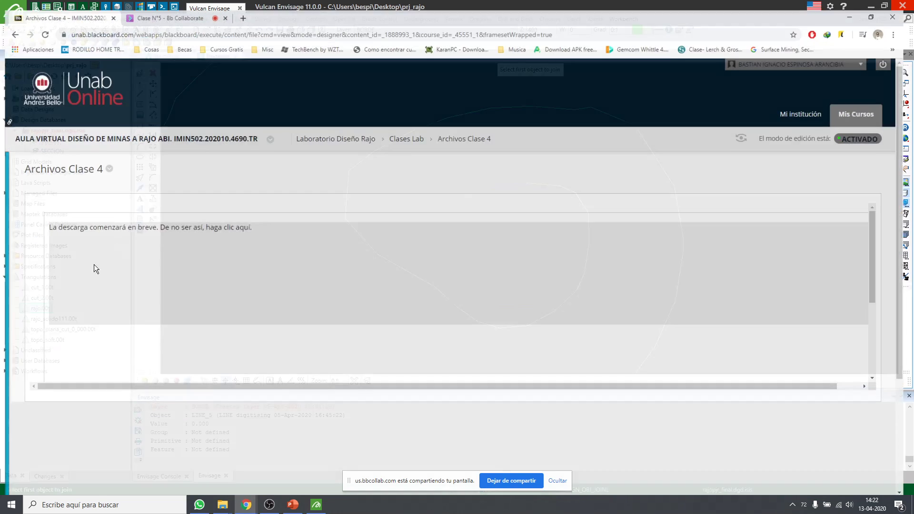
click(190, 8)
drag(276, 11, 0, 29)
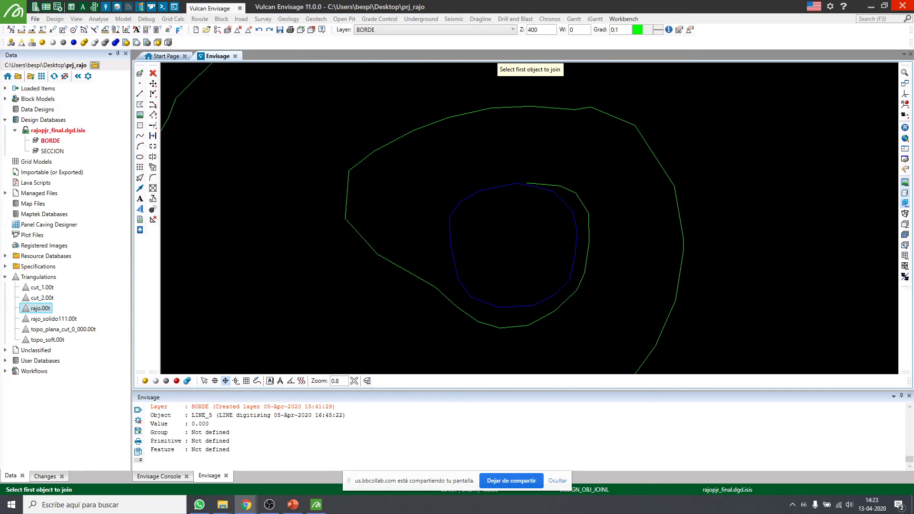
Join the connecting line to the outer ramp segment at their shared endpoint and retain the join
scroll(357, 185, up, 1)
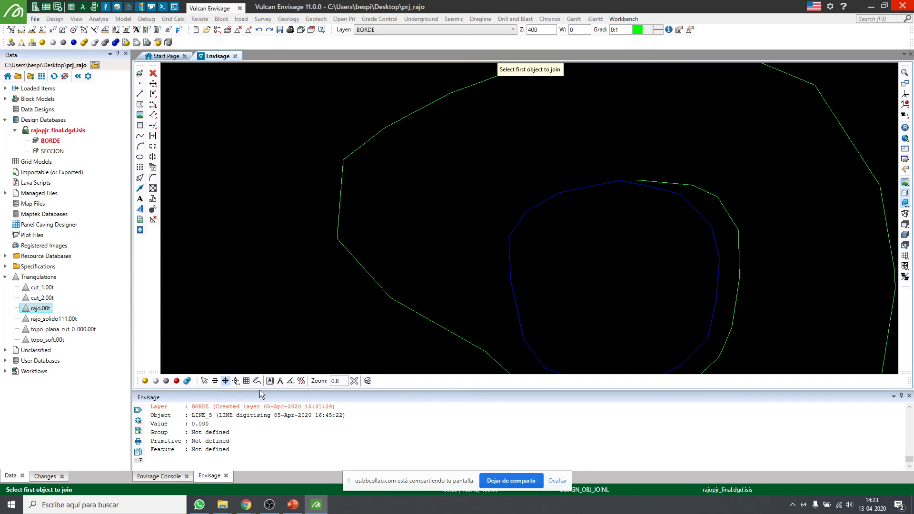
click(340, 204)
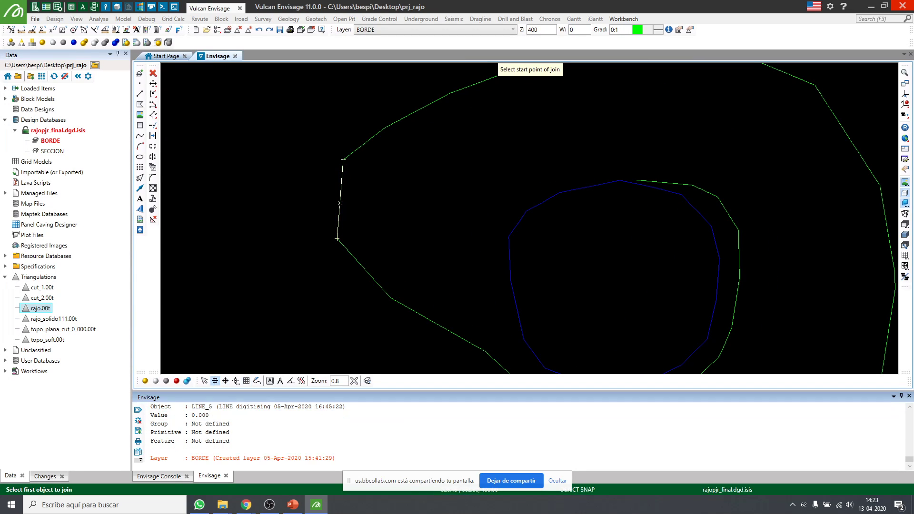
click(343, 160)
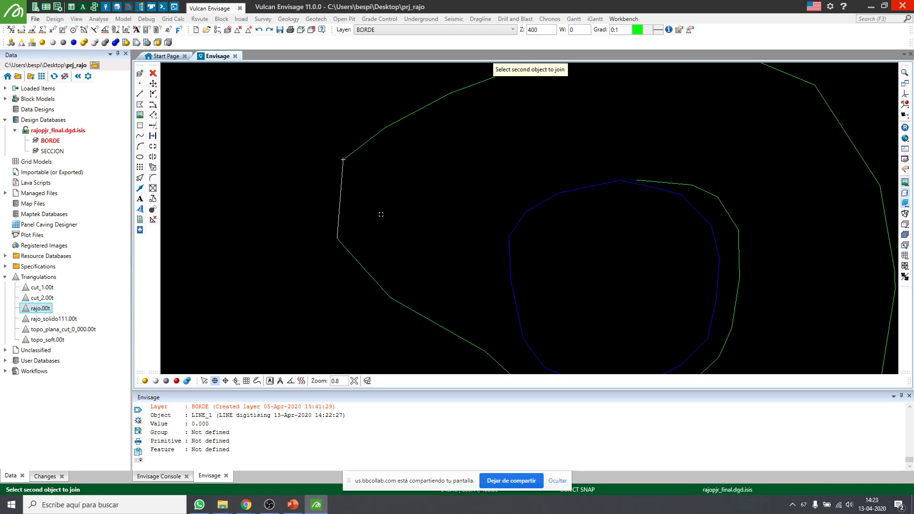
click(367, 140)
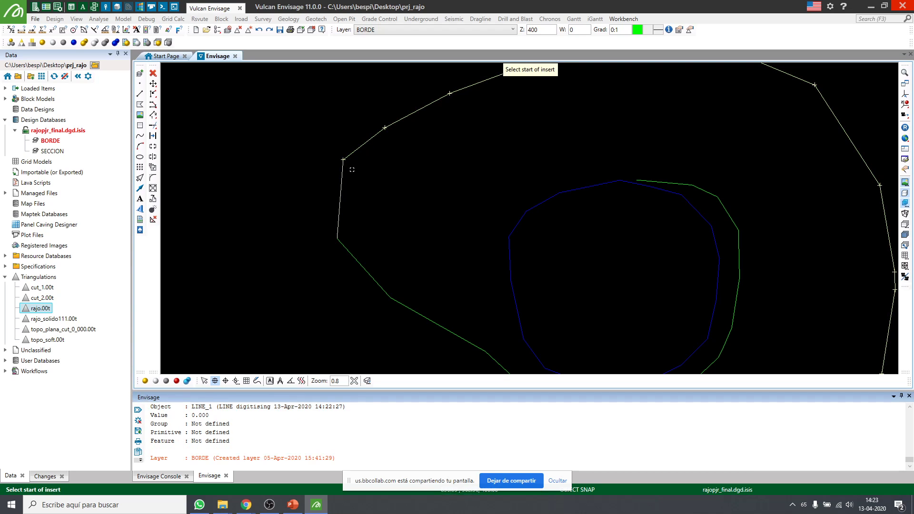
click(345, 160)
click(350, 160)
Join the inner ramp segment to the extended outer line at their shared endpoint, retain the join and finish
scroll(336, 203, down, 2)
click(336, 205)
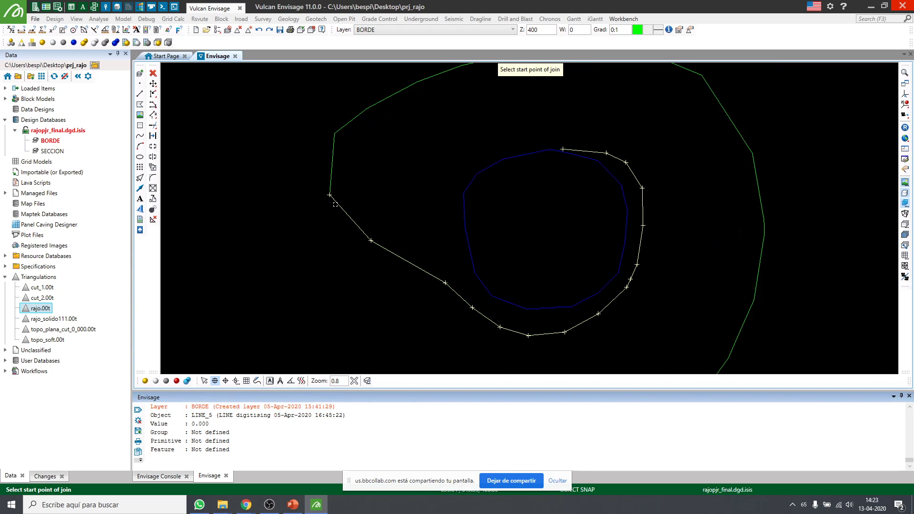
click(331, 194)
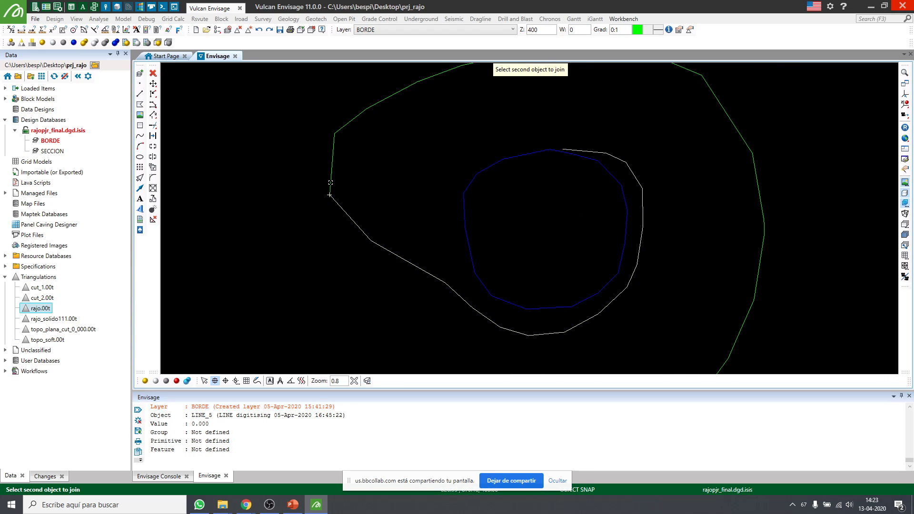
click(329, 195)
click(330, 195)
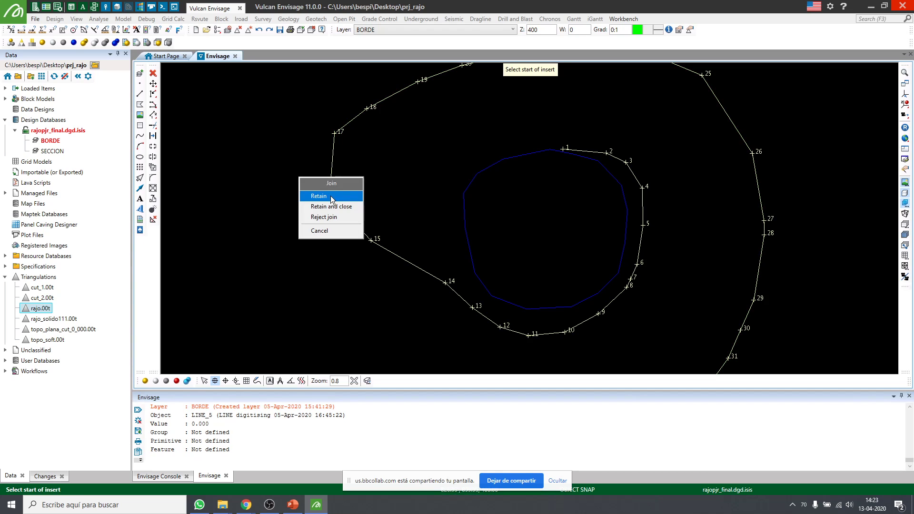
click(330, 196)
right_click(311, 196)
Examine the complete joined ramp line and reload the rajo.00t triangulation beneath it
scroll(312, 196, down, 5)
scroll(470, 208, down, 2)
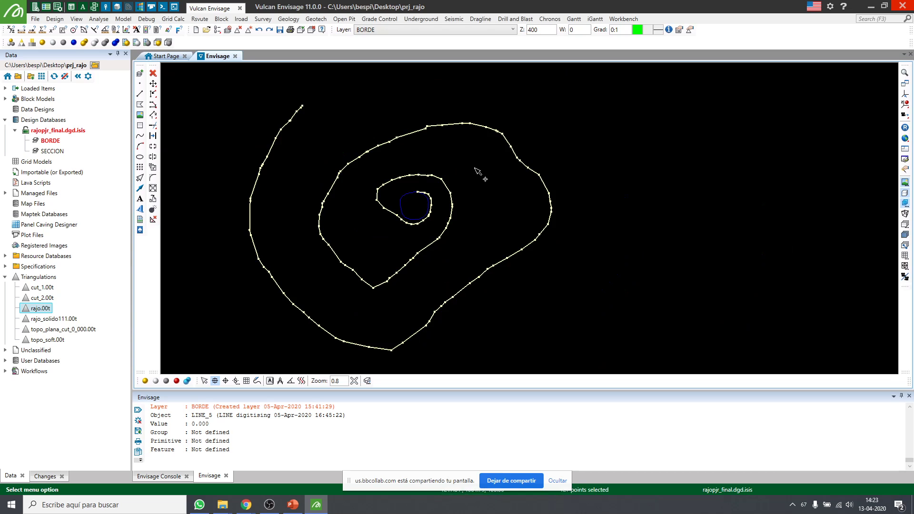
scroll(420, 196, up, 2)
scroll(427, 210, up, 1)
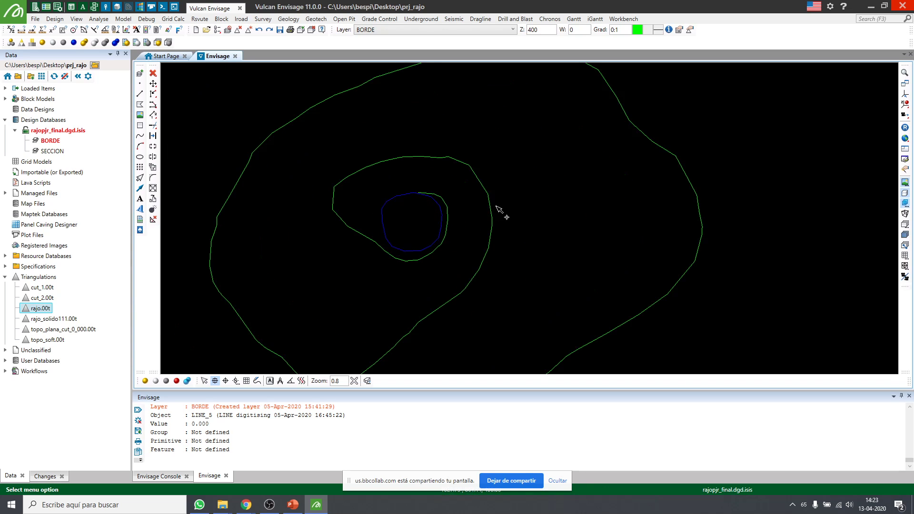
scroll(515, 209, down, 1)
double_click(41, 309)
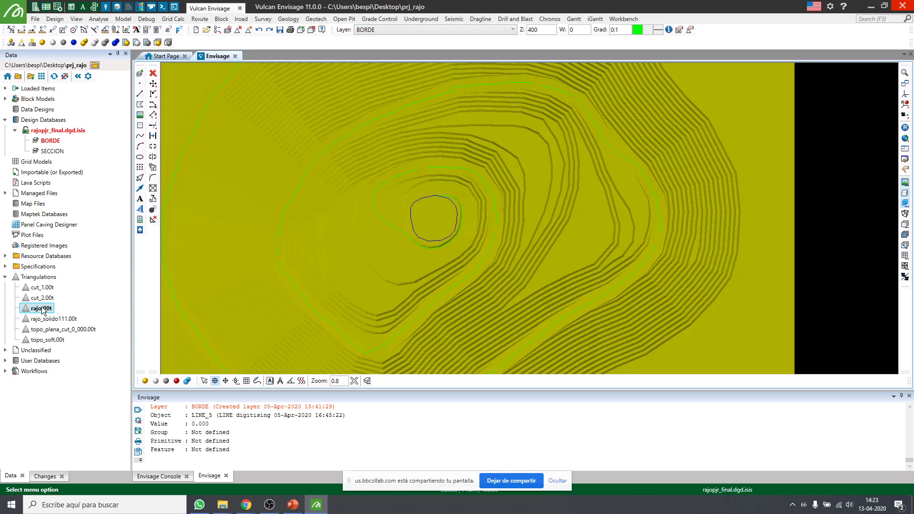
Offset the innermost ramp segment around the pit floor outward and retain the offset line
scroll(434, 205, up, 2)
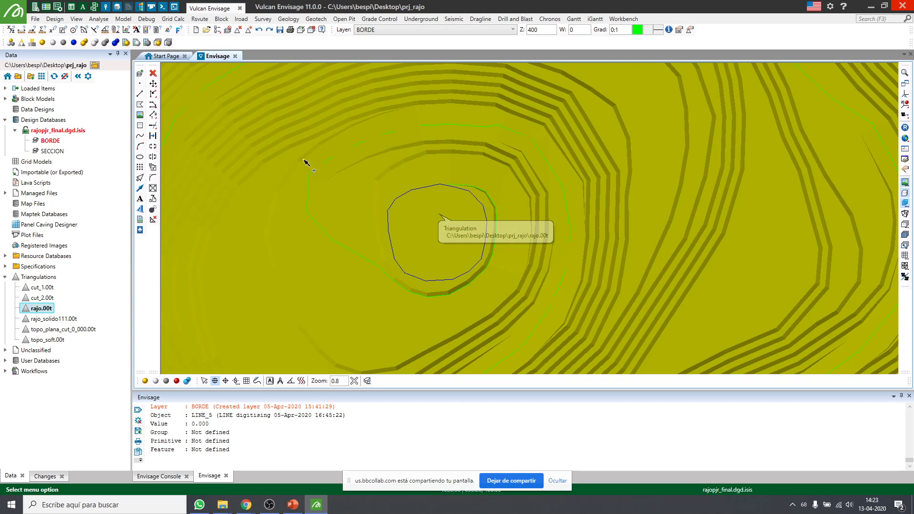
click(361, 257)
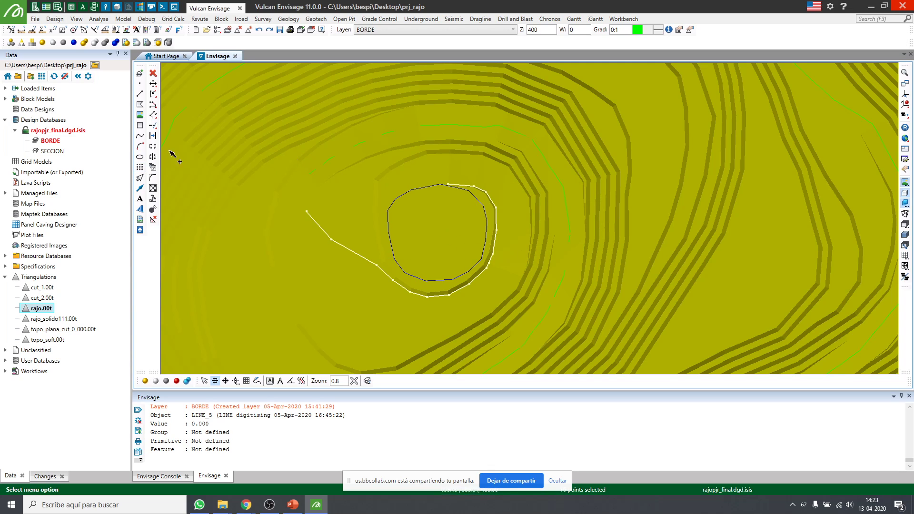
click(153, 136)
click(485, 268)
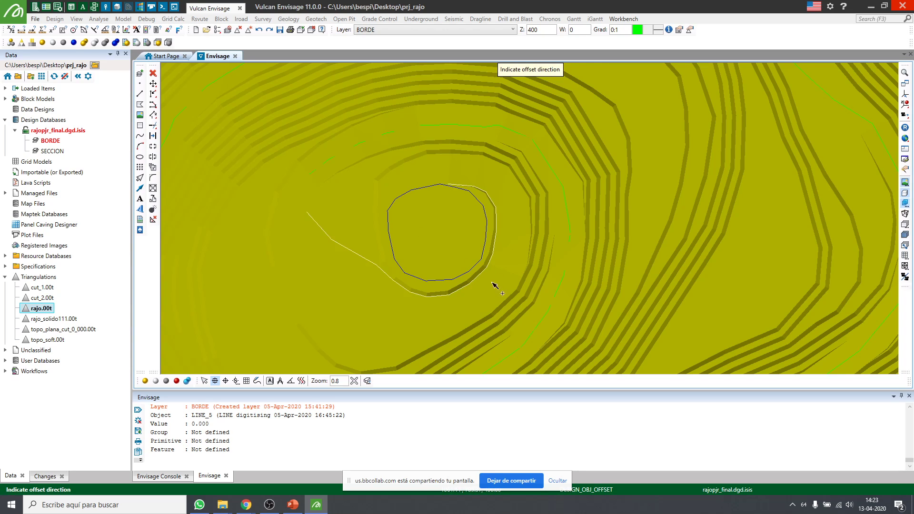
click(540, 286)
click(465, 302)
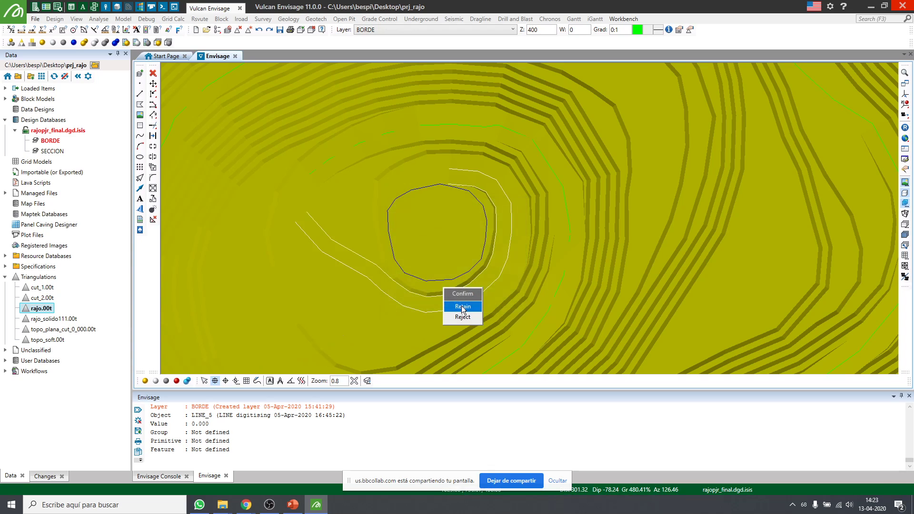
click(465, 307)
right_click(443, 227)
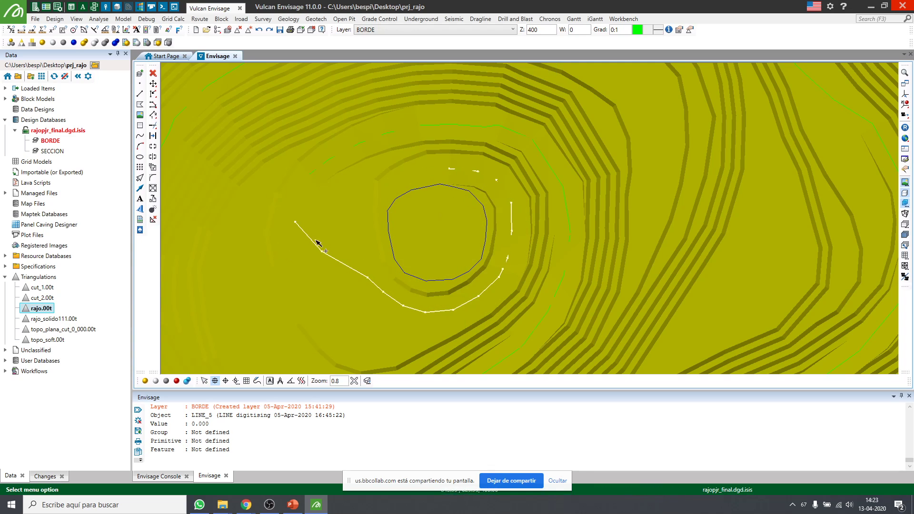
Remove the rajo.00t triangulation from the display, leaving the design lines loaded
click(140, 105)
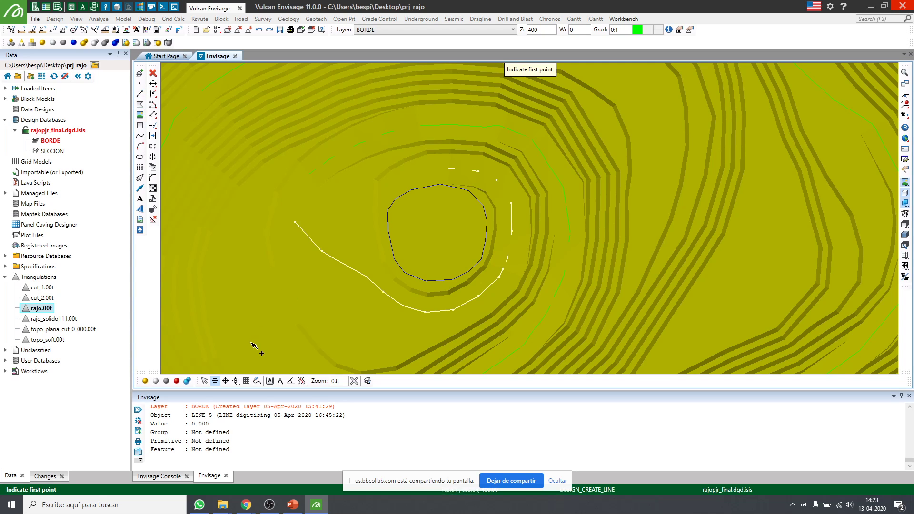
right_click(353, 206)
right_click(352, 204)
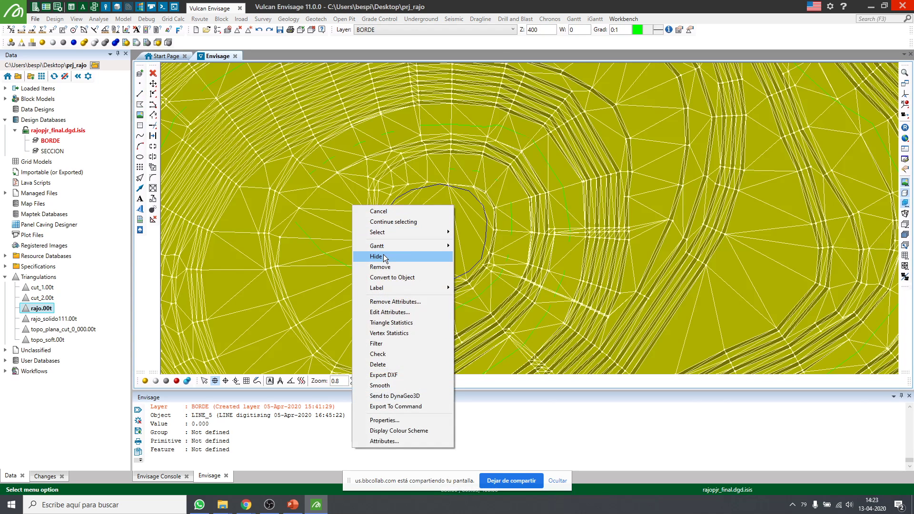
click(380, 267)
right_click(318, 207)
click(342, 211)
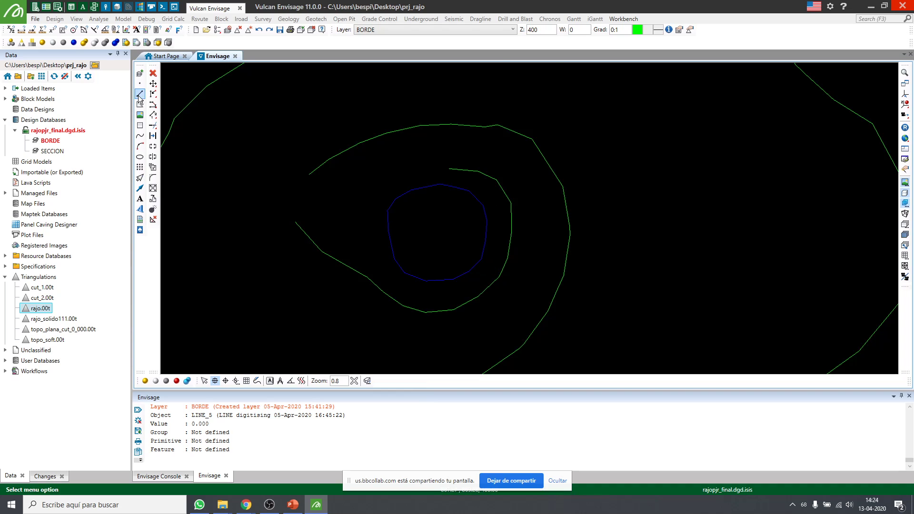
Draw a connecting line from the offset inner segment's open outer end to the nearby end of the outer ramp line
click(296, 222)
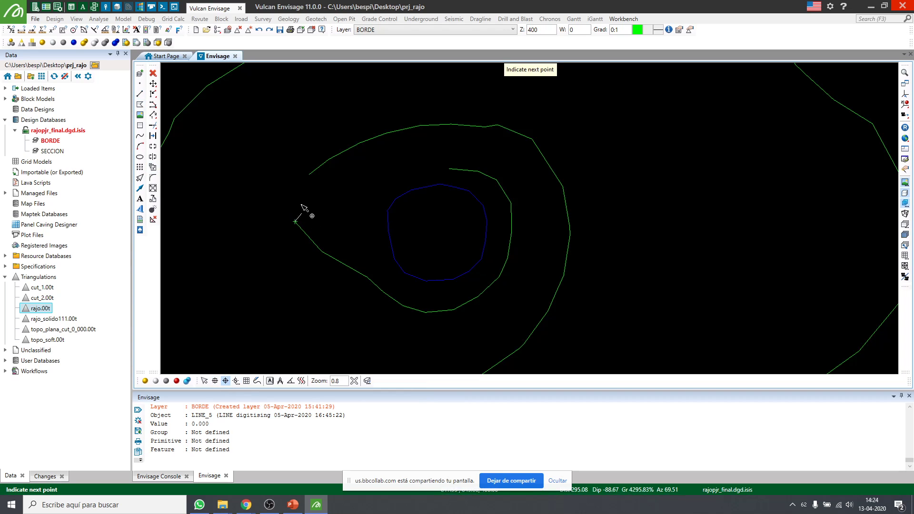
right_click(265, 152)
right_click(357, 194)
click(381, 206)
Join the new connecting line to the outer ramp line at their shared endpoint
click(304, 191)
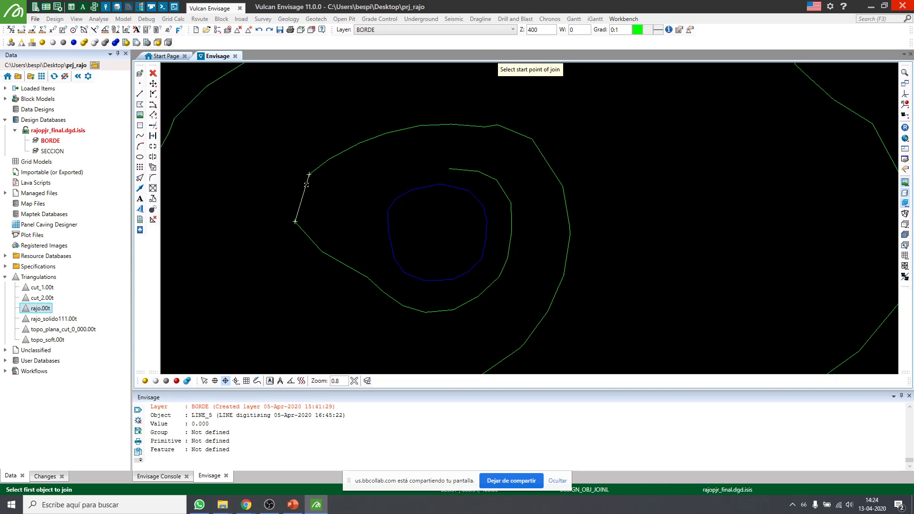
click(310, 174)
click(310, 174)
click(290, 177)
right_click(326, 230)
click(333, 235)
Join the offset inner segment to the extended ramp line at their shared endpoint
click(297, 215)
click(295, 222)
click(297, 223)
click(298, 223)
scroll(359, 202, down, 3)
Examine the joined ramp line to check that it is one continuous object
click(395, 186)
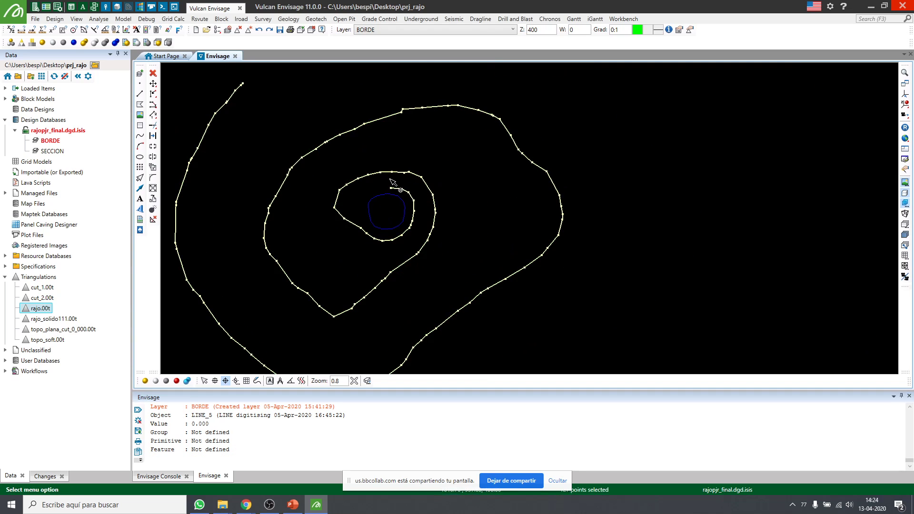
scroll(490, 203, down, 2)
scroll(414, 217, up, 2)
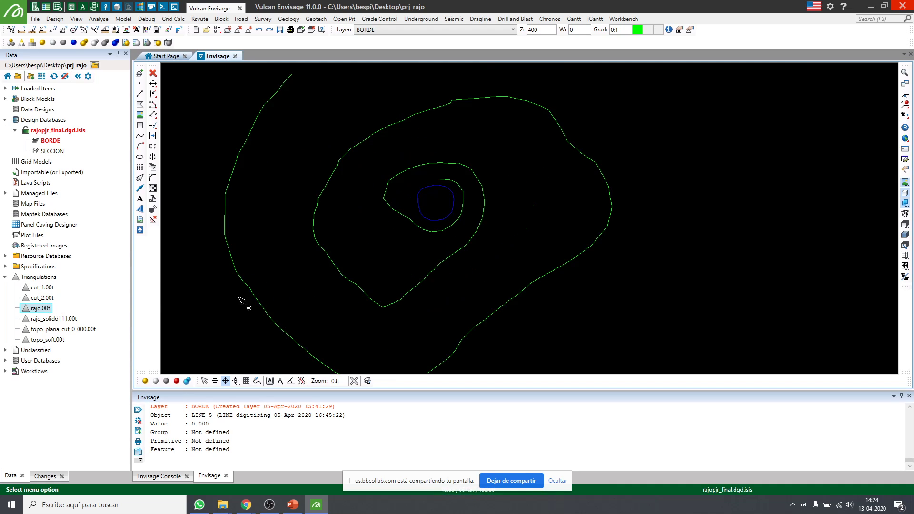
scroll(394, 207, up, 1)
click(389, 169)
click(413, 173)
scroll(395, 172, down, 1)
click(395, 176)
click(397, 179)
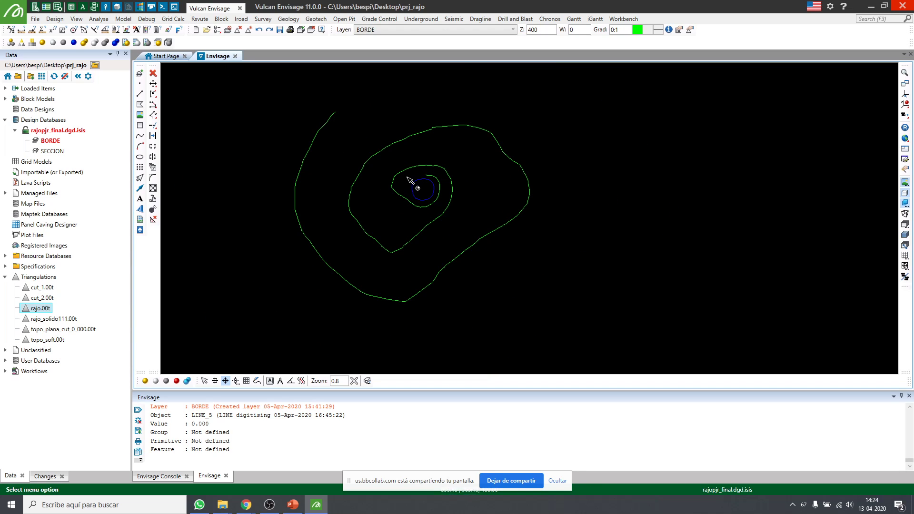
Label the joined ramp line with its point sequence numbers
mouse_move(428, 178)
scroll(418, 190, up, 2)
click(379, 138)
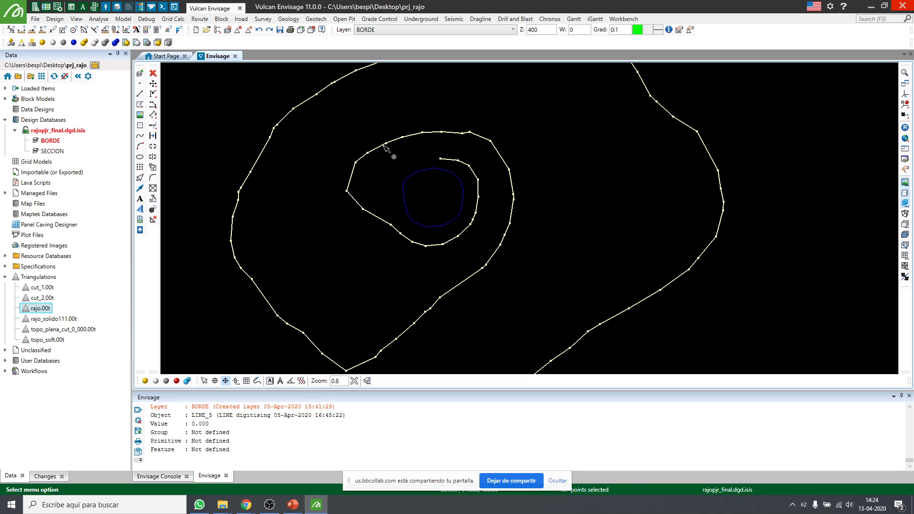
right_click(383, 146)
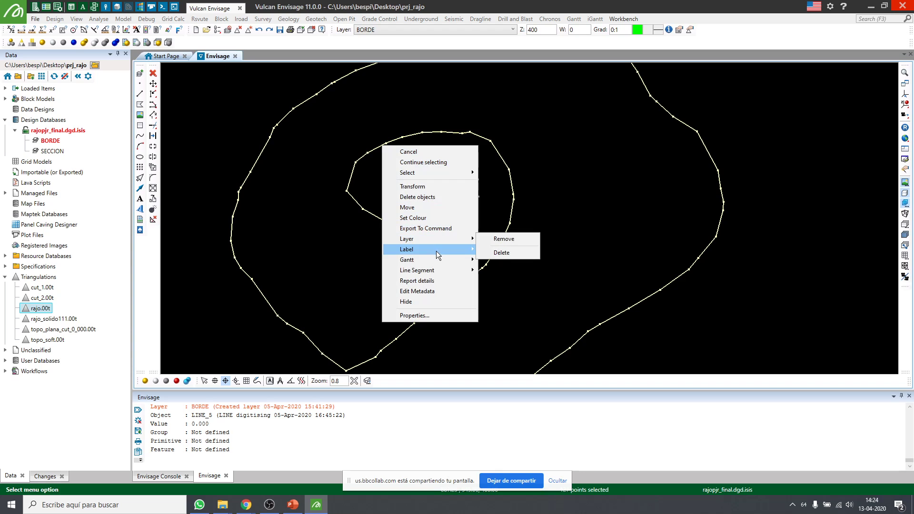
mouse_move(434, 249)
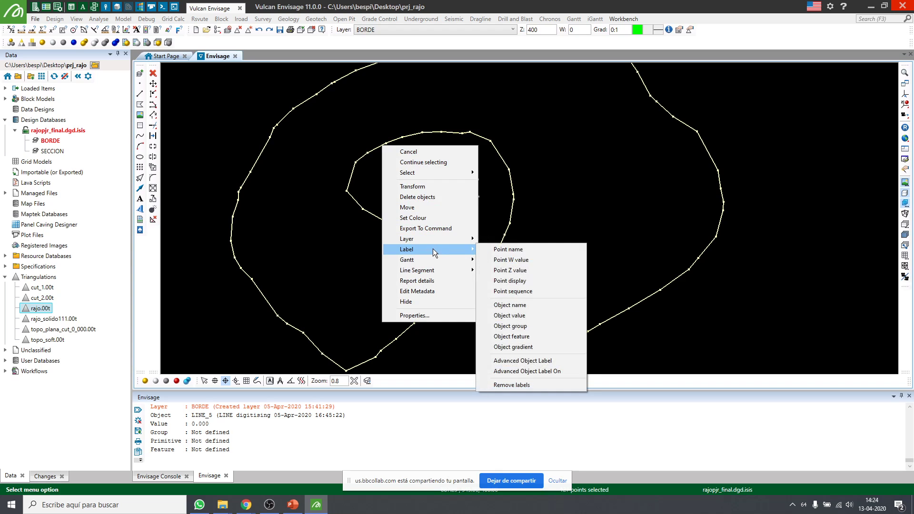
click(522, 291)
click(442, 275)
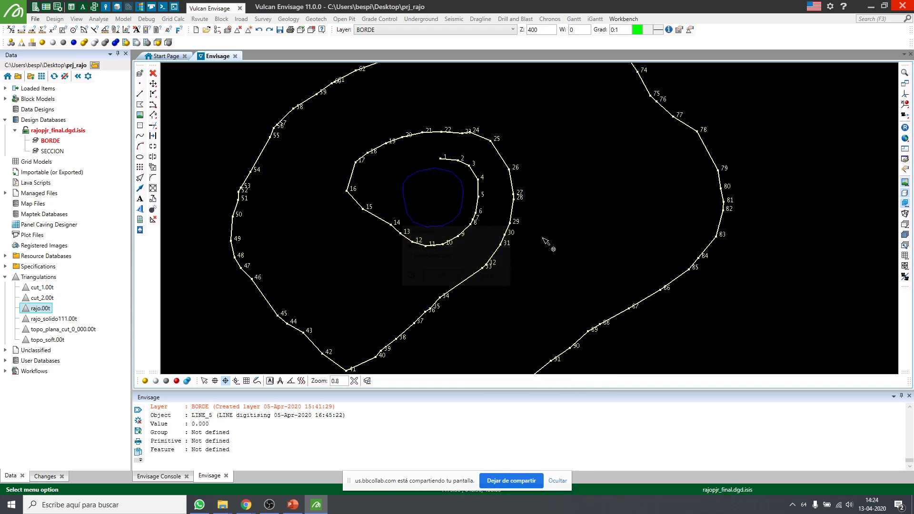
Examine the point numbering order along the ramp line from the pit floor to its outer end
scroll(548, 219, up, 4)
scroll(473, 164, up, 1)
scroll(474, 164, down, 4)
scroll(387, 116, up, 4)
scroll(362, 139, up, 1)
scroll(351, 154, down, 5)
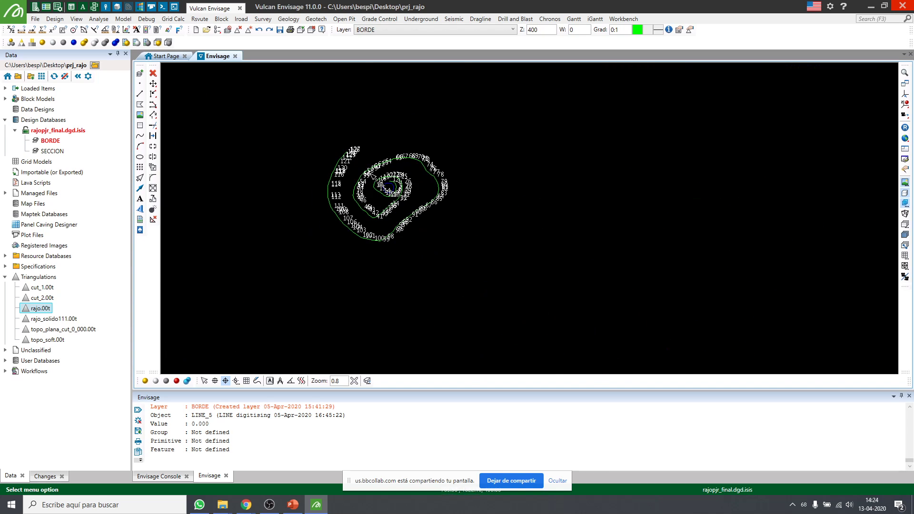
scroll(370, 173, up, 2)
scroll(647, 197, down, 2)
scroll(645, 196, up, 2)
scroll(670, 192, down, 2)
scroll(461, 174, up, 2)
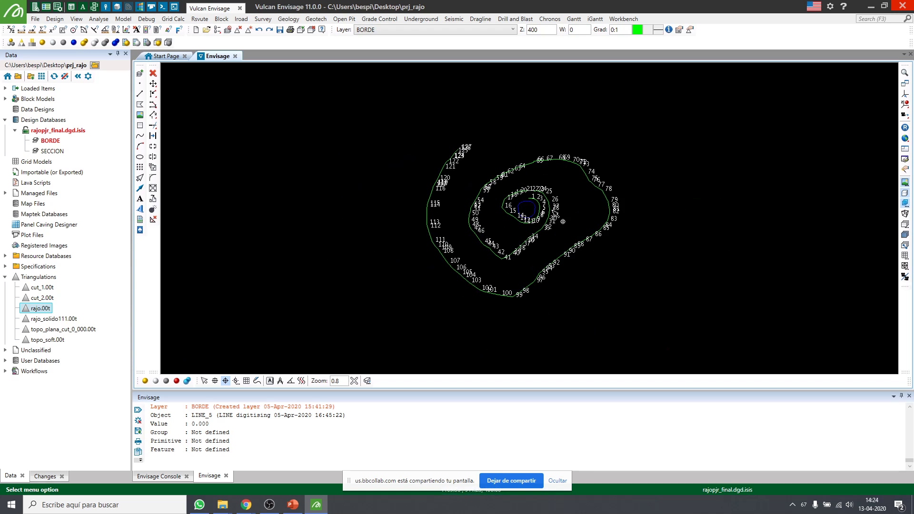
scroll(527, 204, up, 3)
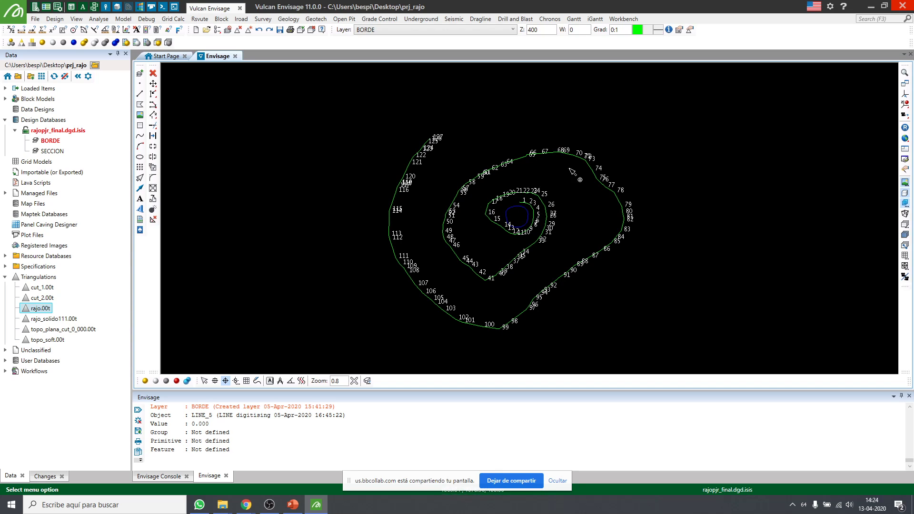
Load the rajo.00t triangulation beneath the numbered ramp line
double_click(38, 310)
scroll(453, 174, up, 4)
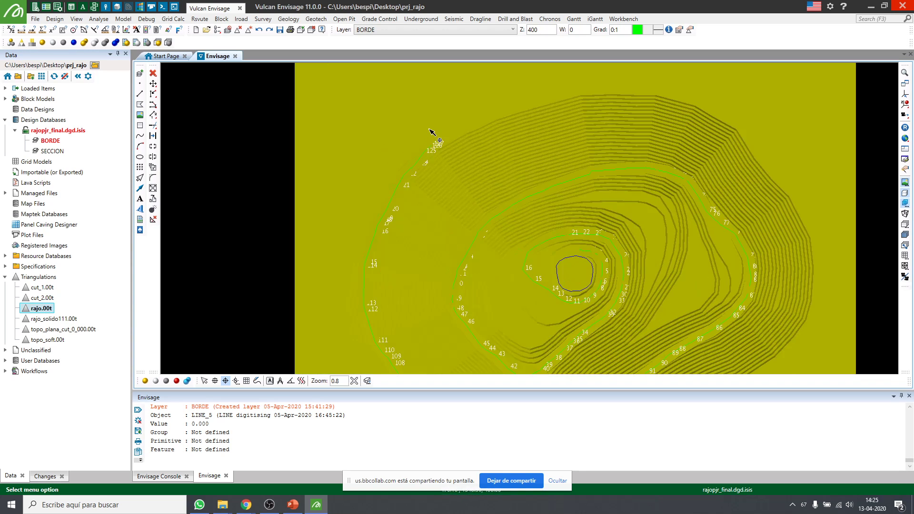
scroll(428, 203, down, 5)
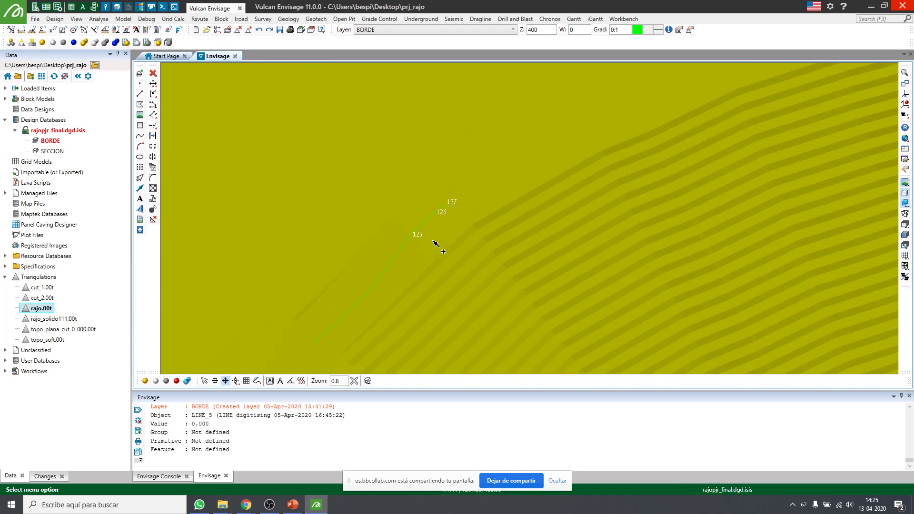
scroll(457, 217, up, 2)
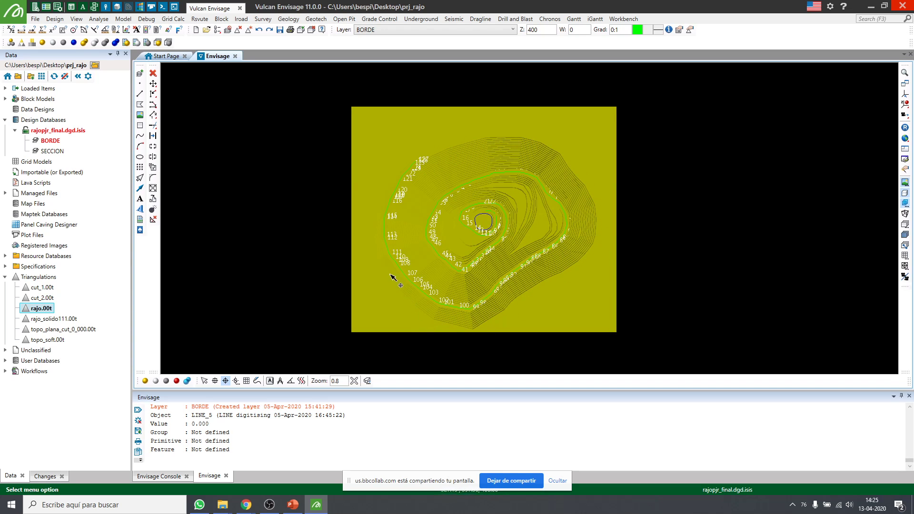
Examine the numbered ramp line against the pit benches, from the pit floor to the ramp exit
right_click(498, 135)
click(684, 134)
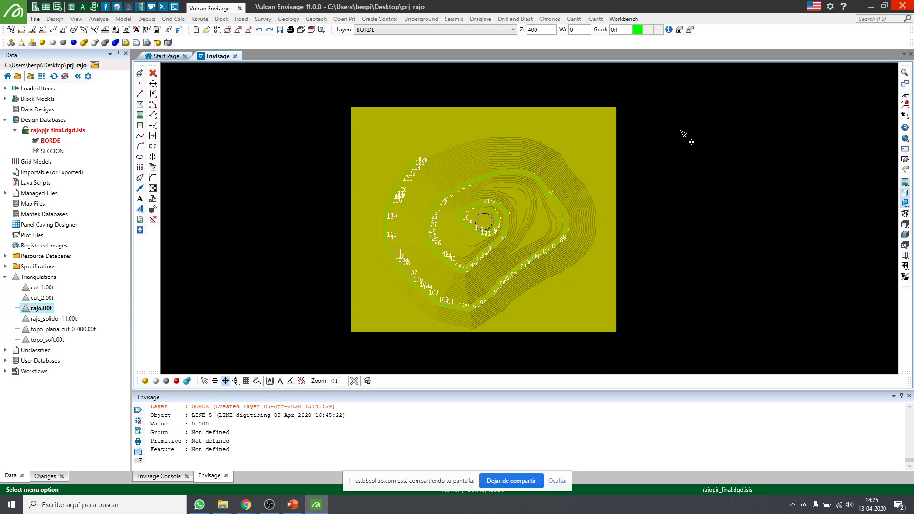
scroll(475, 221, up, 3)
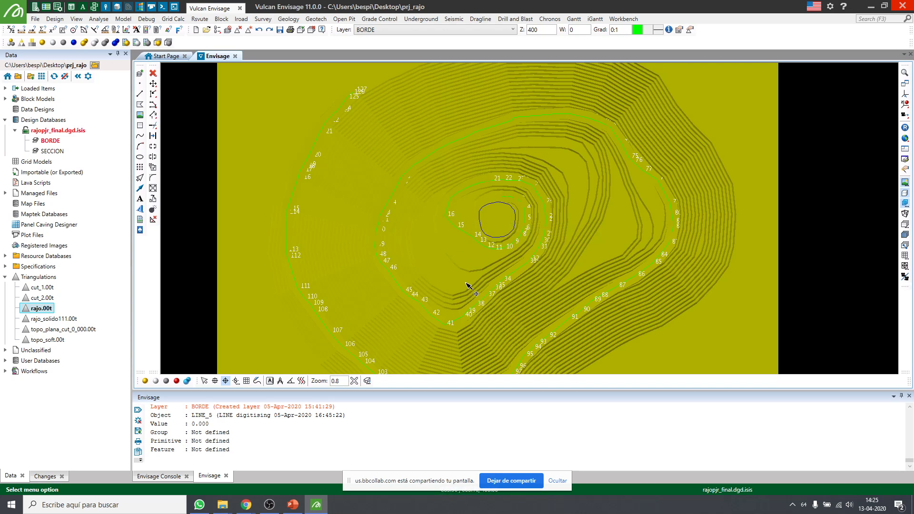
scroll(490, 284, down, 1)
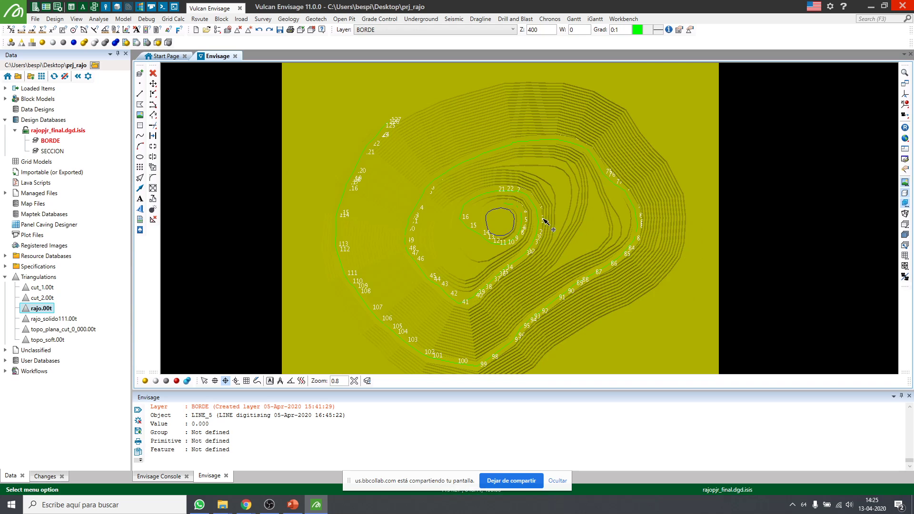
scroll(589, 133, up, 6)
scroll(537, 173, down, 7)
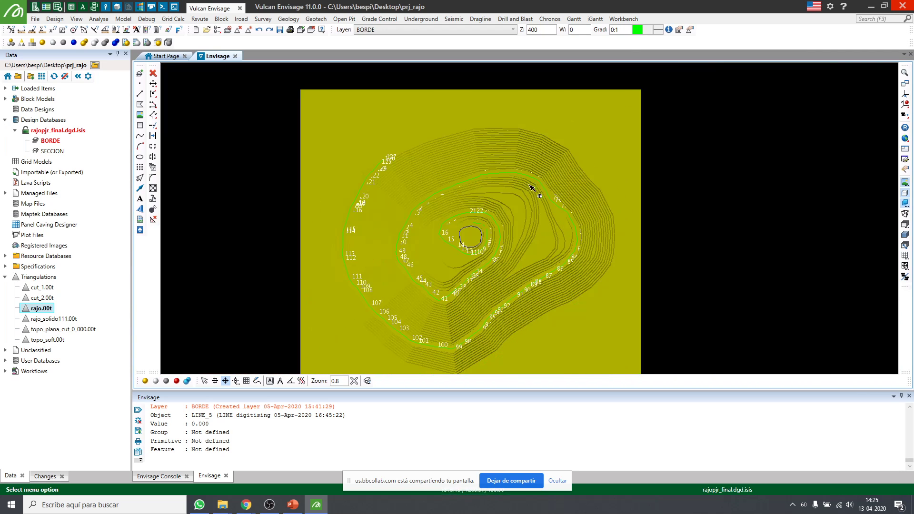
scroll(437, 155, down, 1)
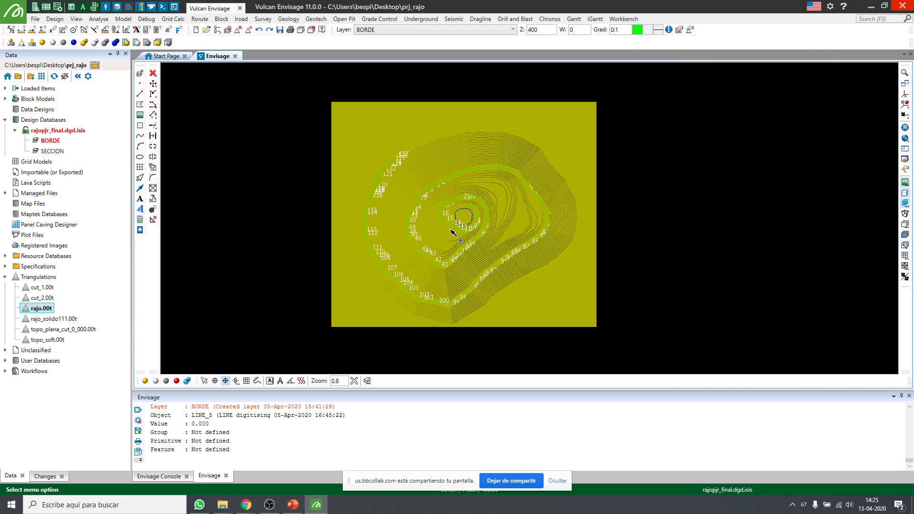
scroll(449, 232, up, 2)
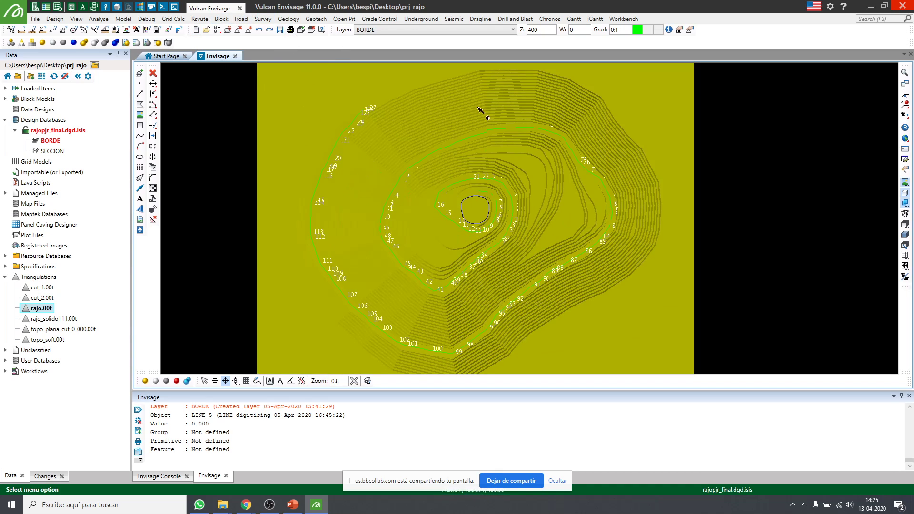
right_click(624, 110)
click(751, 191)
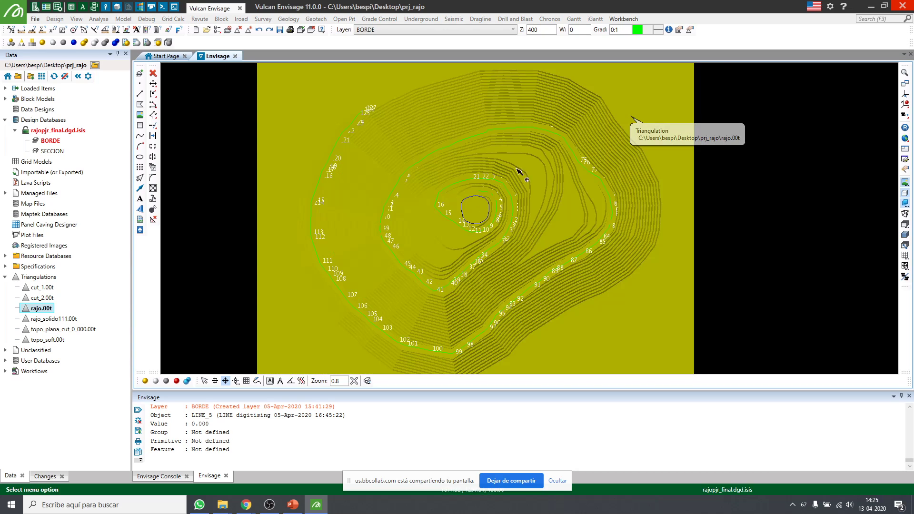
scroll(362, 119, up, 5)
scroll(354, 129, down, 5)
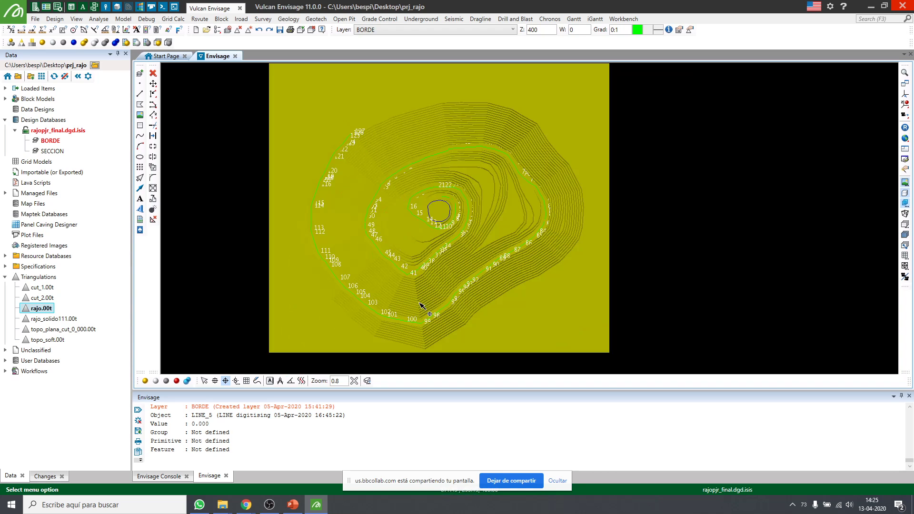
scroll(365, 126, up, 3)
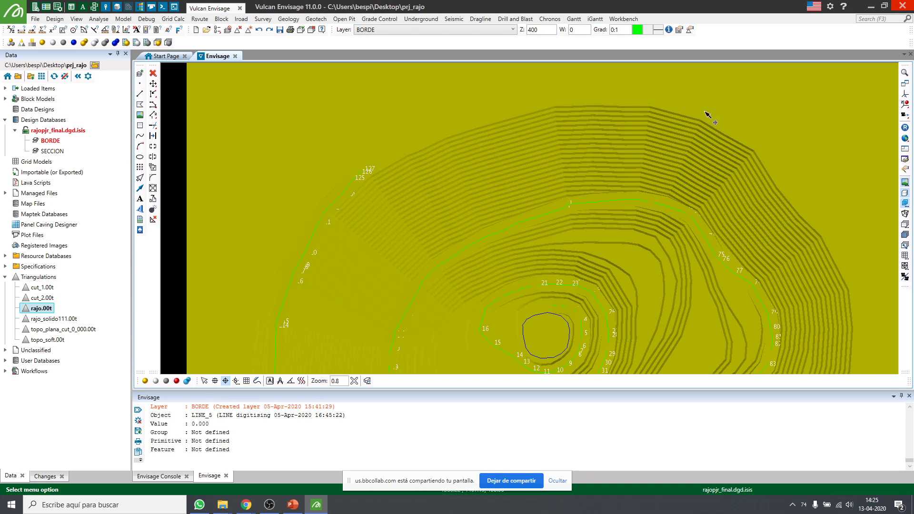
scroll(357, 164, up, 3)
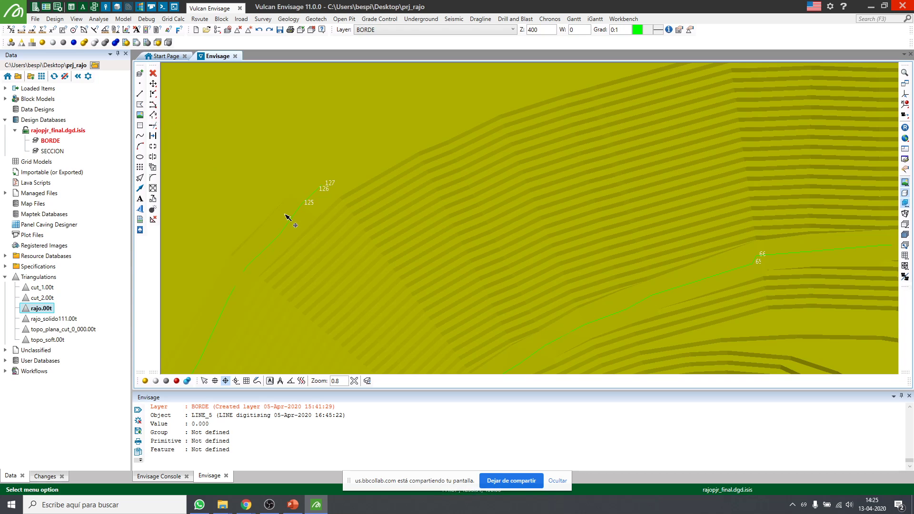
Hide the rajo.00t surface so that only the numbered ramp line is displayed
click(140, 104)
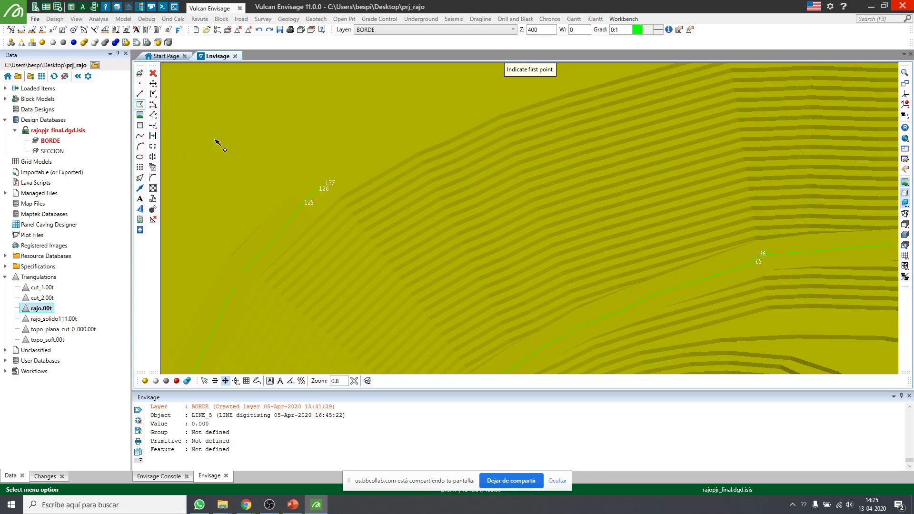
scroll(317, 184, up, 2)
scroll(357, 174, down, 3)
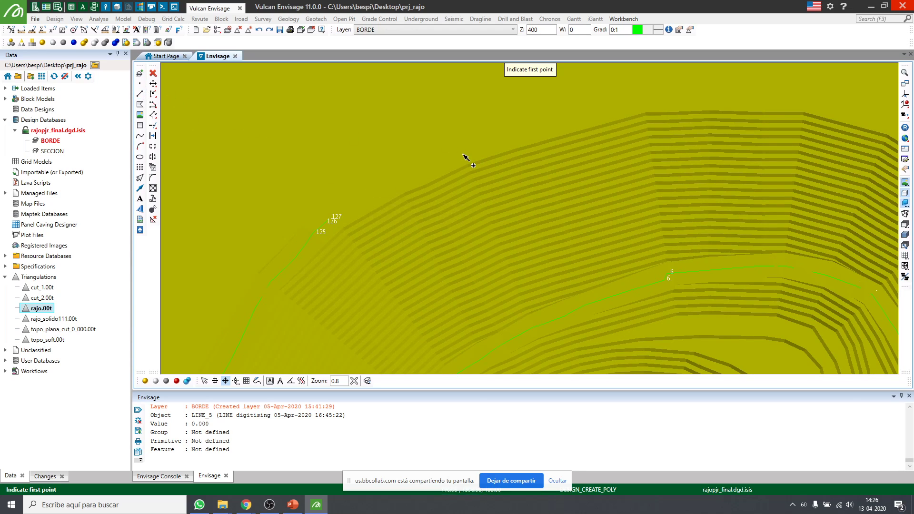
scroll(341, 220, up, 2)
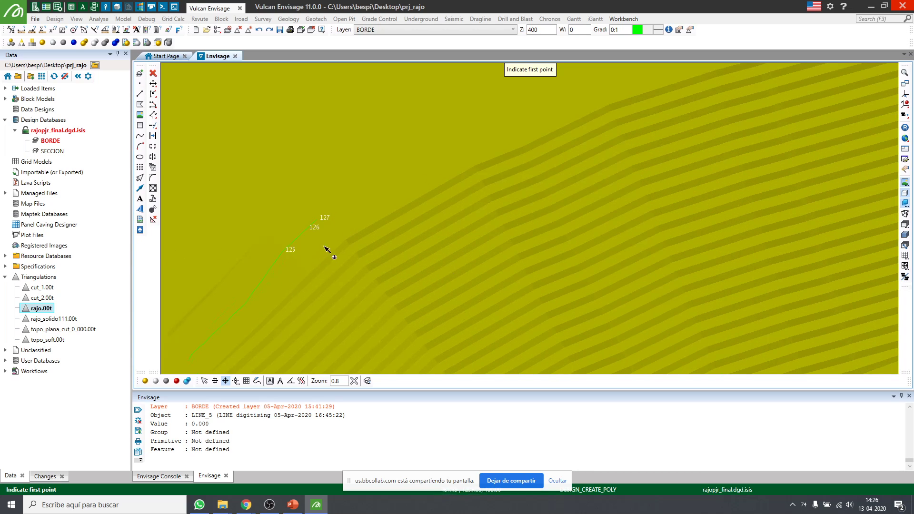
click(177, 381)
click(389, 144)
right_click(386, 155)
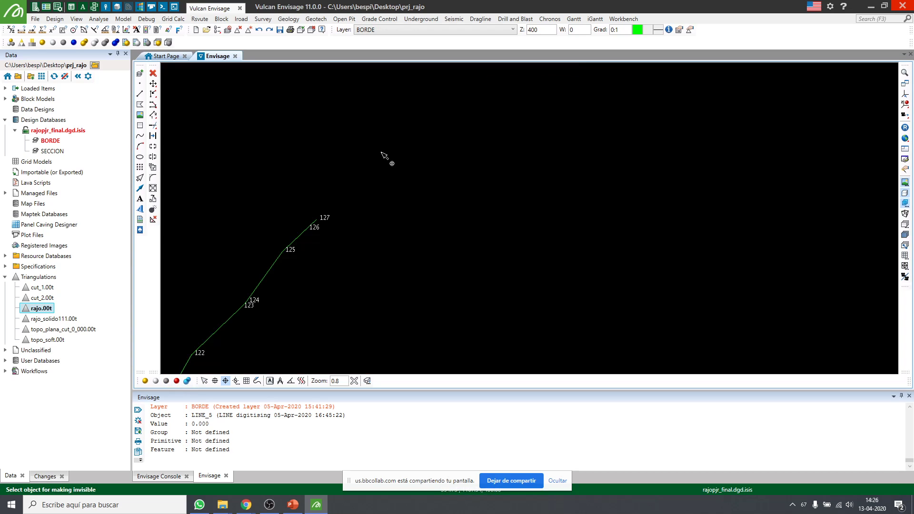
Start a new polygon on the BORDE layer, snapped to the ramp line's end point 127
click(143, 106)
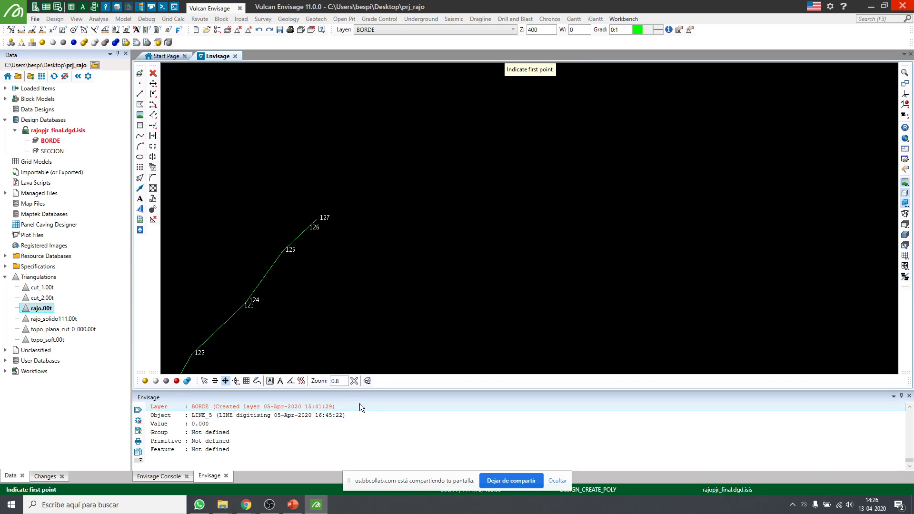
scroll(317, 225, up, 3)
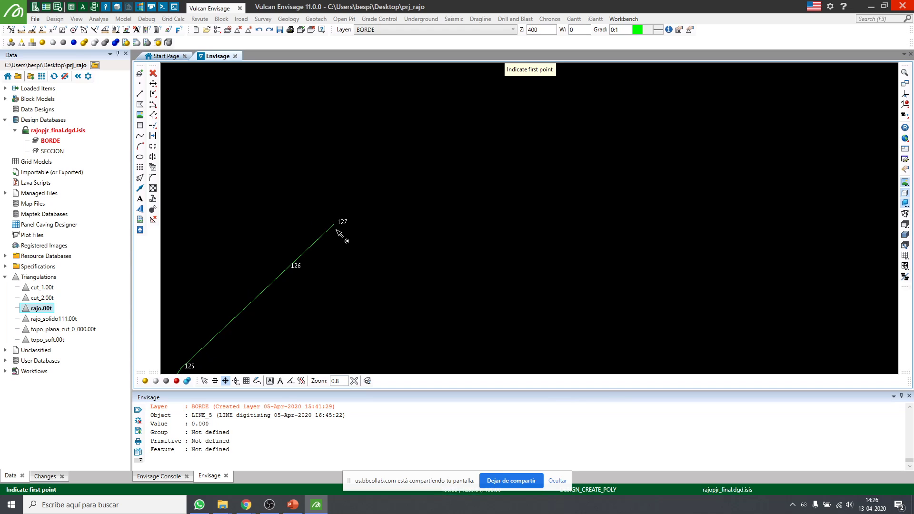
click(335, 224)
scroll(352, 261, down, 3)
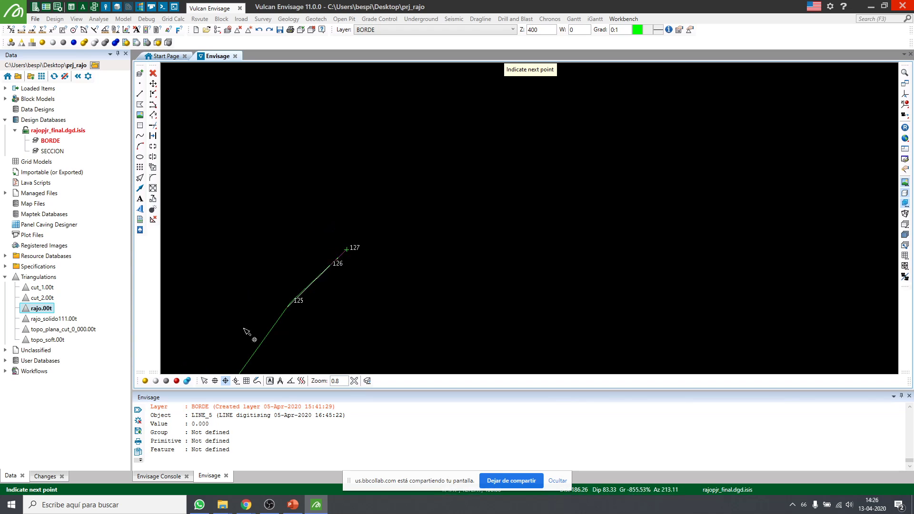
Show the rajo.00t surface again while keeping the polygon in progress
click(148, 381)
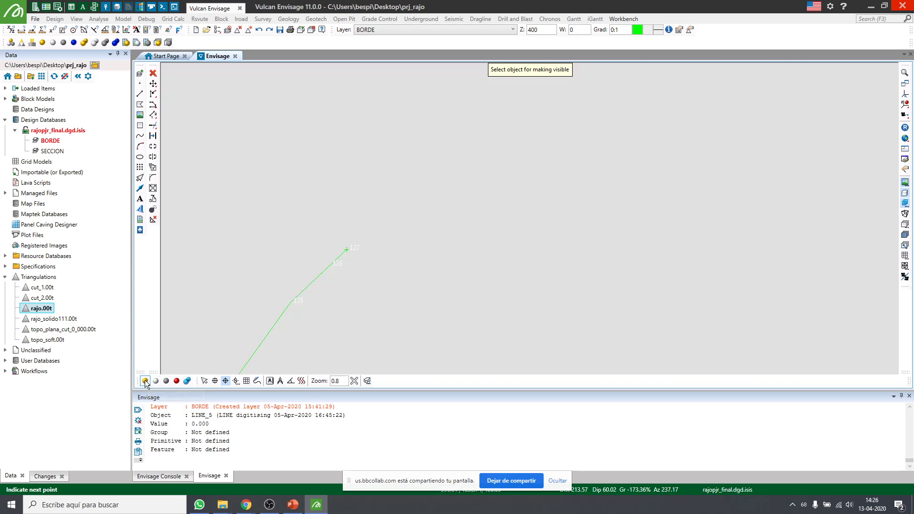
click(514, 189)
scroll(483, 251, down, 2)
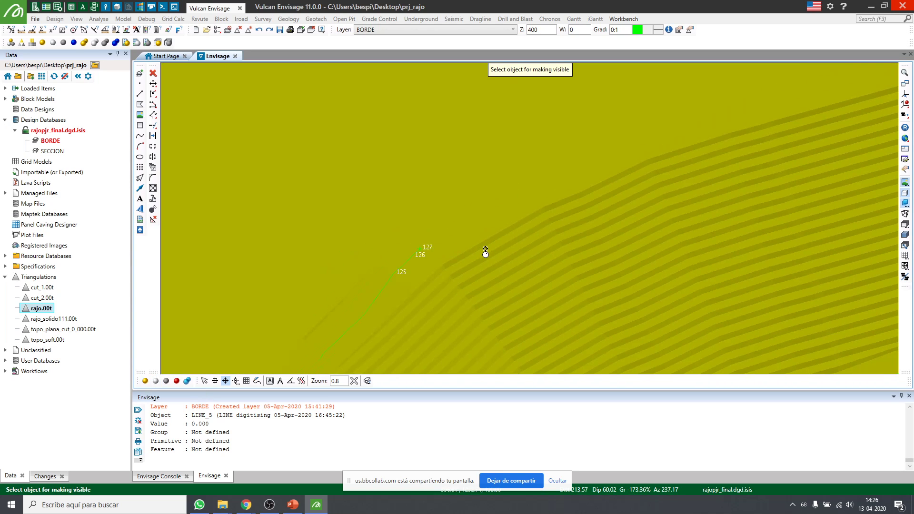
scroll(594, 215, up, 1)
scroll(431, 215, down, 3)
scroll(443, 214, up, 3)
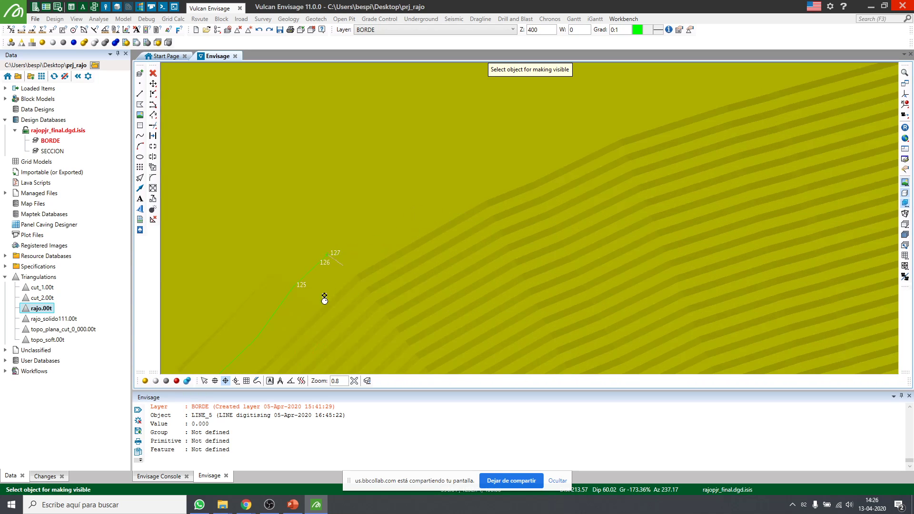
Switch to free point indication and digitise the polygon from point 127 along the northwest pit crest to the northern side
click(215, 381)
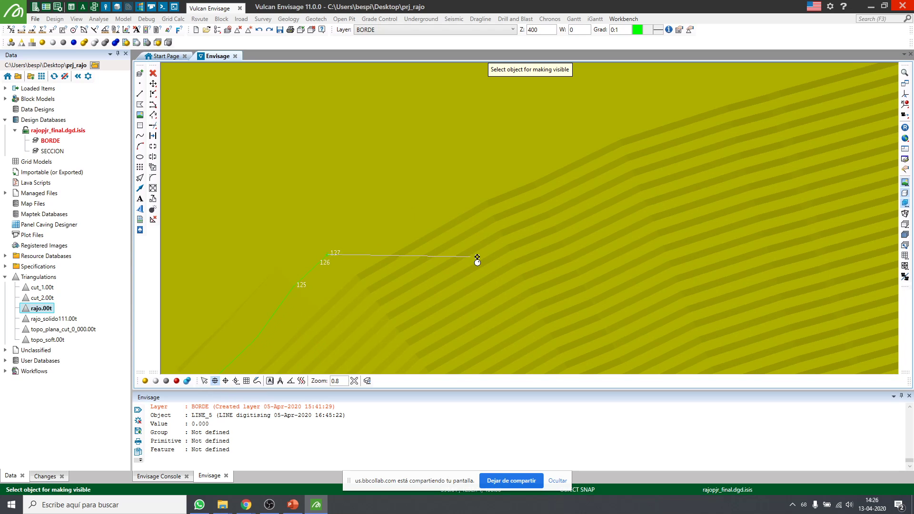
click(375, 255)
click(479, 196)
click(614, 133)
scroll(614, 136, down, 2)
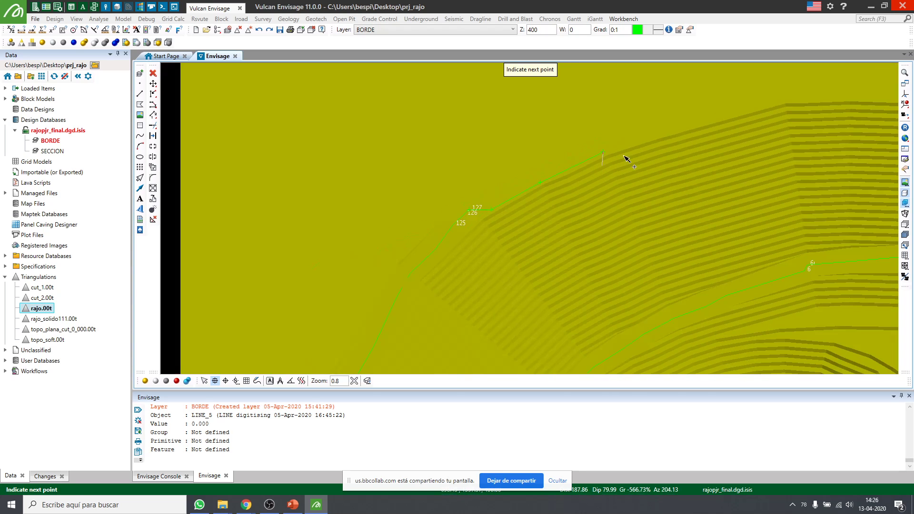
click(784, 103)
scroll(700, 92, down, 3)
scroll(688, 127, up, 4)
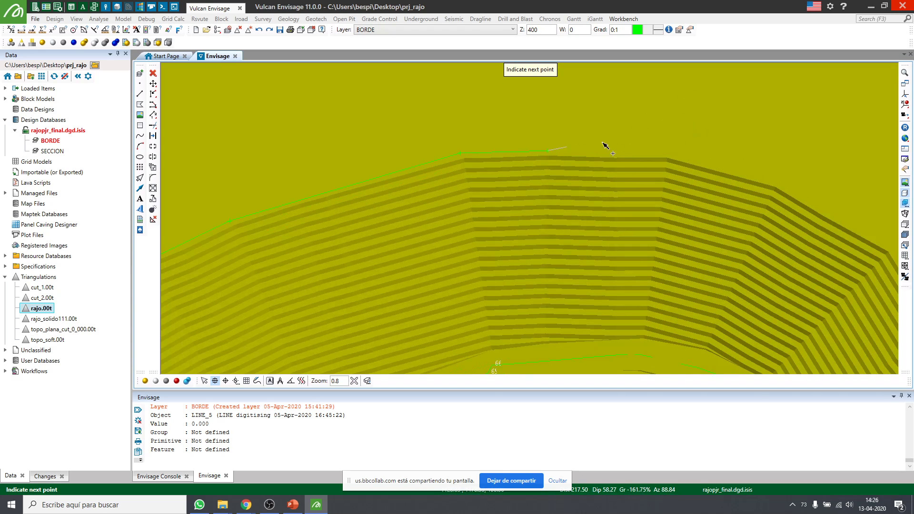
Extend the polygon with points at the next two crest vertices where the northern crest bends towards the southeast
click(666, 152)
scroll(607, 131, down, 3)
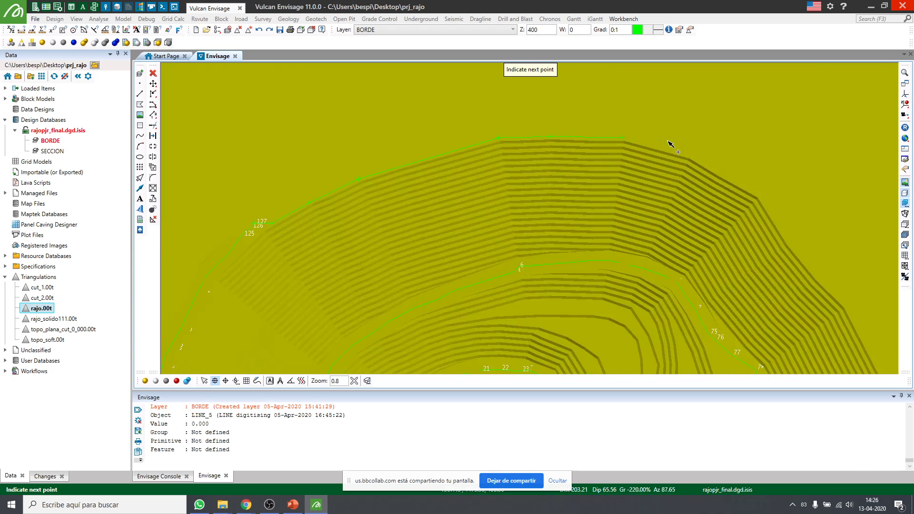
scroll(676, 148, up, 3)
click(706, 167)
scroll(642, 127, down, 3)
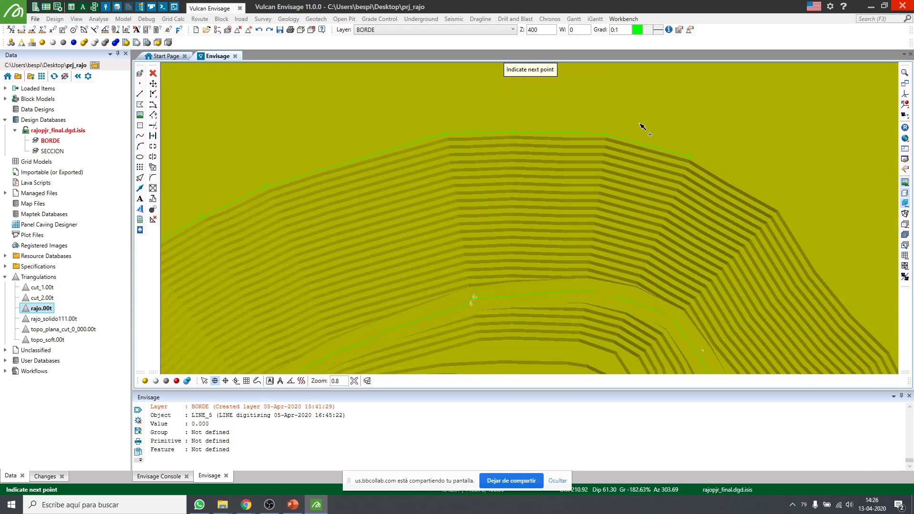
Check the crest in wireframe, restore the shaded surface, and add a polygon point at the northeast crest corner
scroll(716, 178, up, 3)
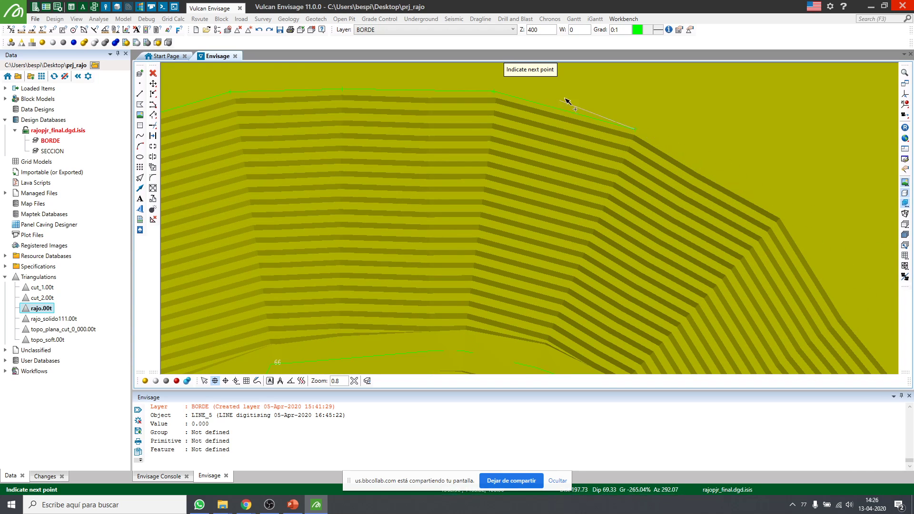
scroll(571, 108, up, 3)
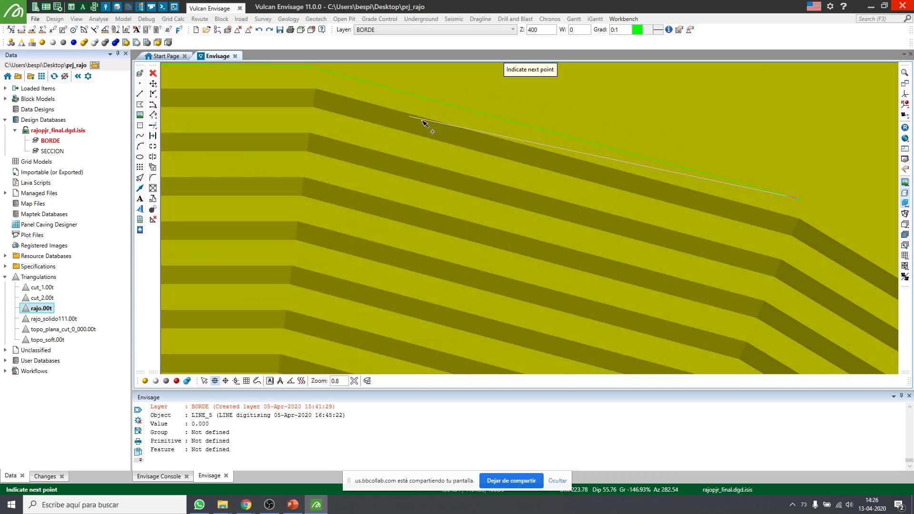
key(w)
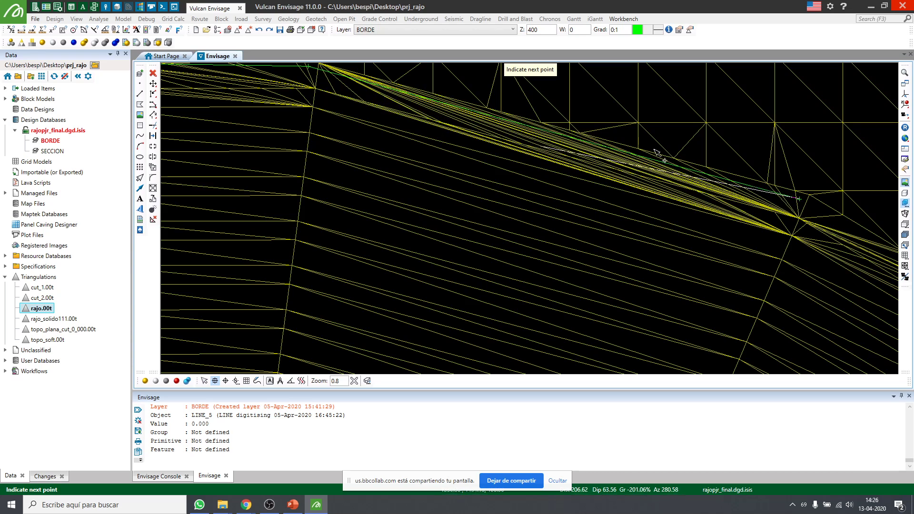
key(w)
scroll(480, 97, down, 2)
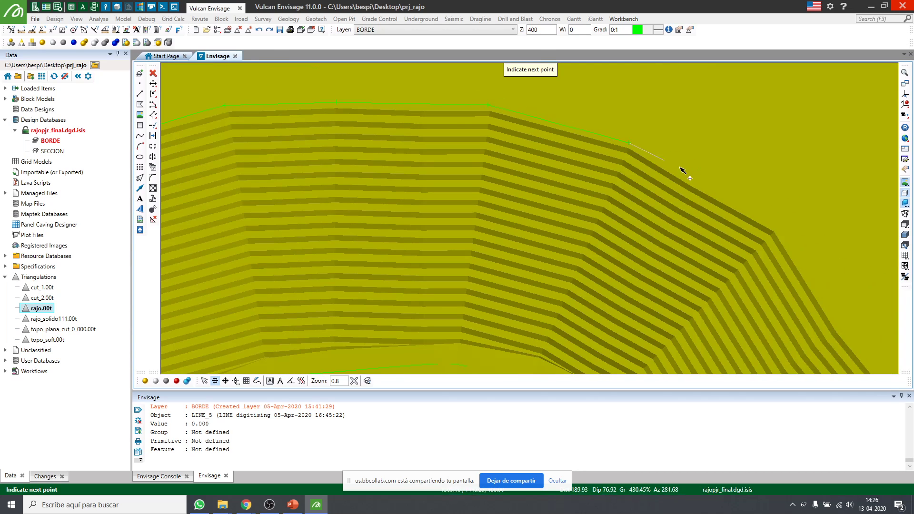
click(776, 229)
scroll(530, 102, down, 3)
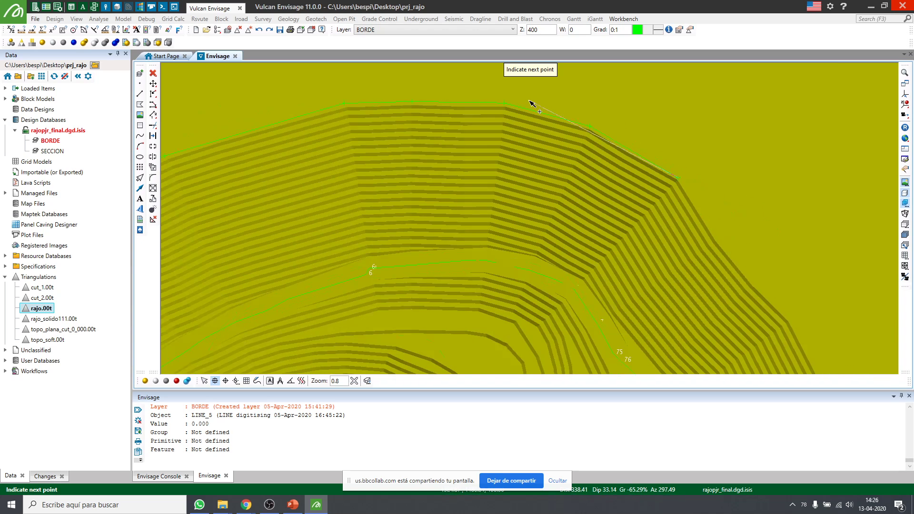
Digitise the polygon down the northeast crest, placing a point at each bend of the outermost bench
scroll(671, 185, up, 5)
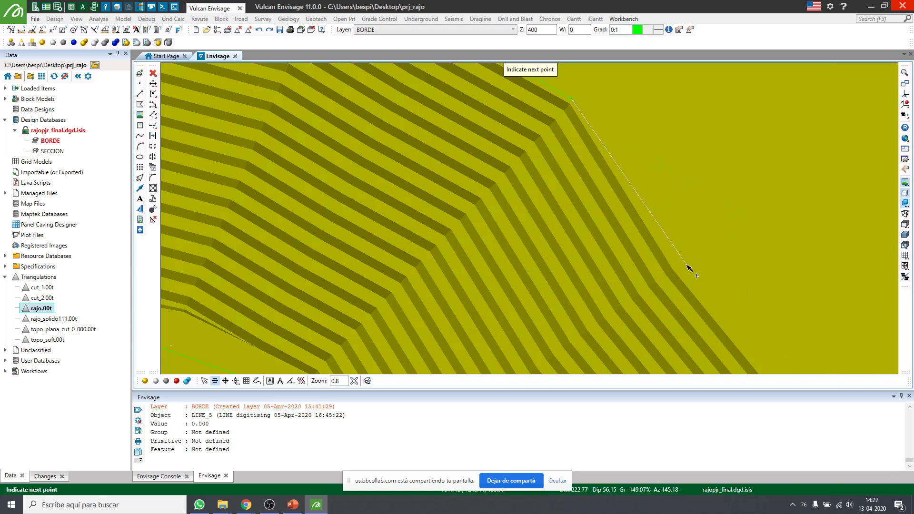
scroll(657, 228, down, 3)
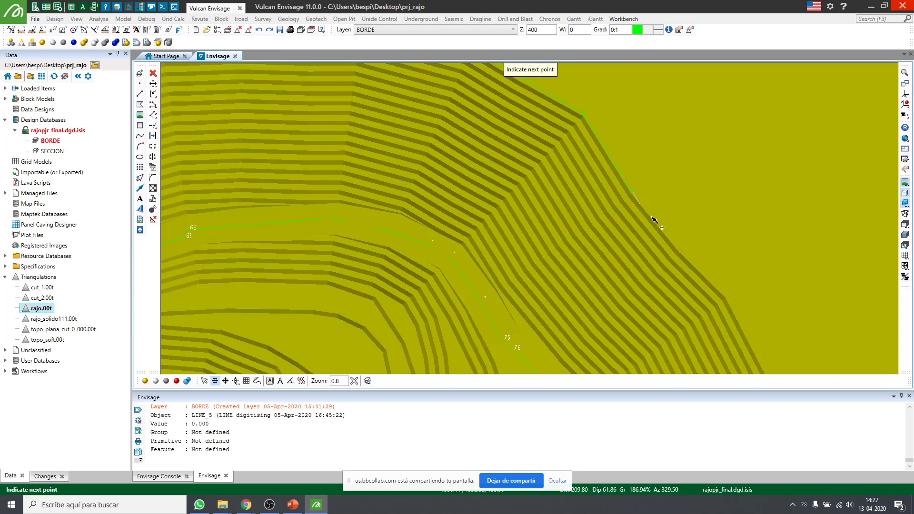
scroll(685, 258, up, 3)
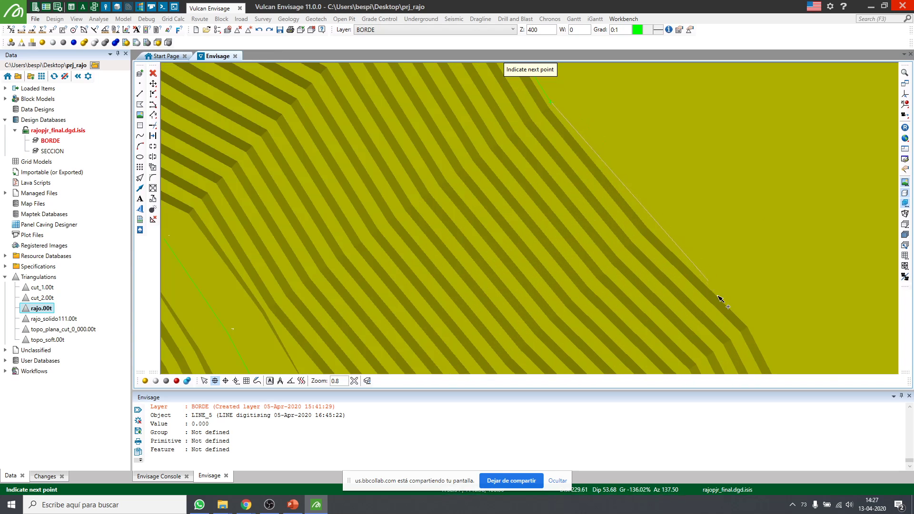
click(650, 223)
click(747, 321)
scroll(621, 167, down, 3)
scroll(696, 231, down, 3)
Continue the polygon southwards along the eastern pit crest, placing points at its bends
scroll(675, 265, up, 3)
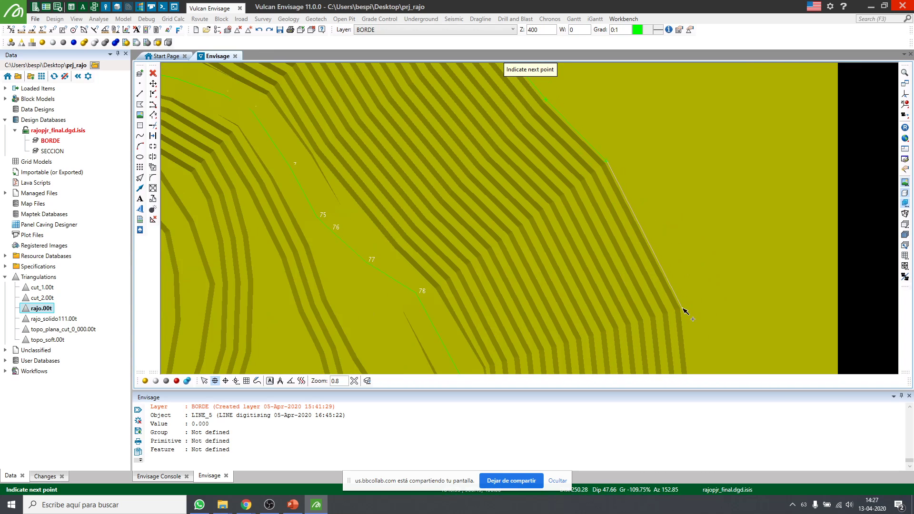
scroll(684, 310, down, 3)
scroll(682, 272, up, 4)
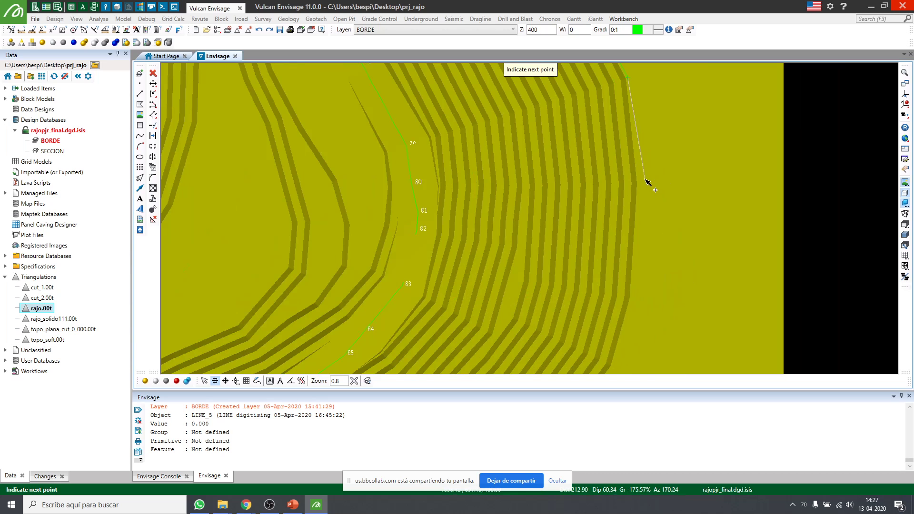
click(640, 179)
click(634, 297)
scroll(665, 175, down, 3)
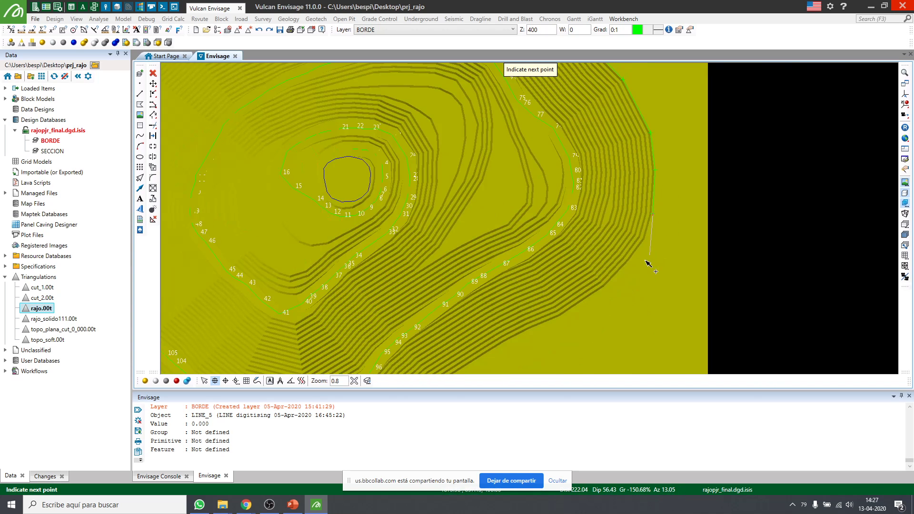
Digitise the polygon around the southeast crest, undoing and re-placing the point at the lower bend
scroll(647, 259, up, 4)
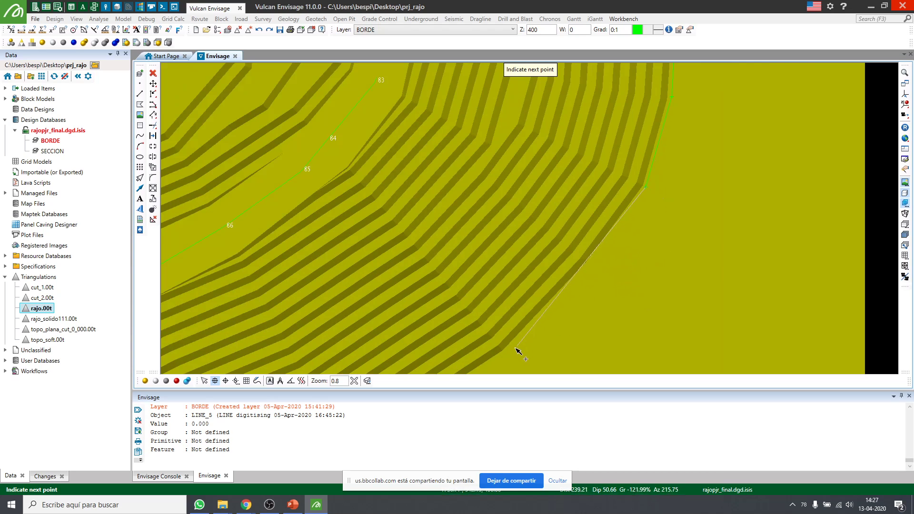
click(507, 353)
key(ctrl+z)
click(508, 351)
scroll(691, 192, down, 6)
scroll(640, 238, up, 4)
scroll(640, 241, up, 1)
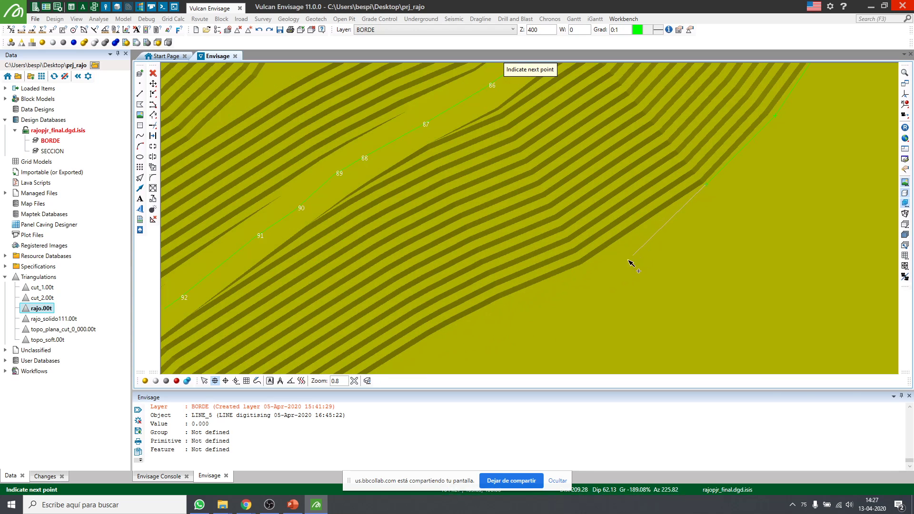
Continue the polygon southwestwards, placing five points along the outer crest beside ramp points 86 to 98
click(590, 266)
click(498, 305)
scroll(714, 183, down, 4)
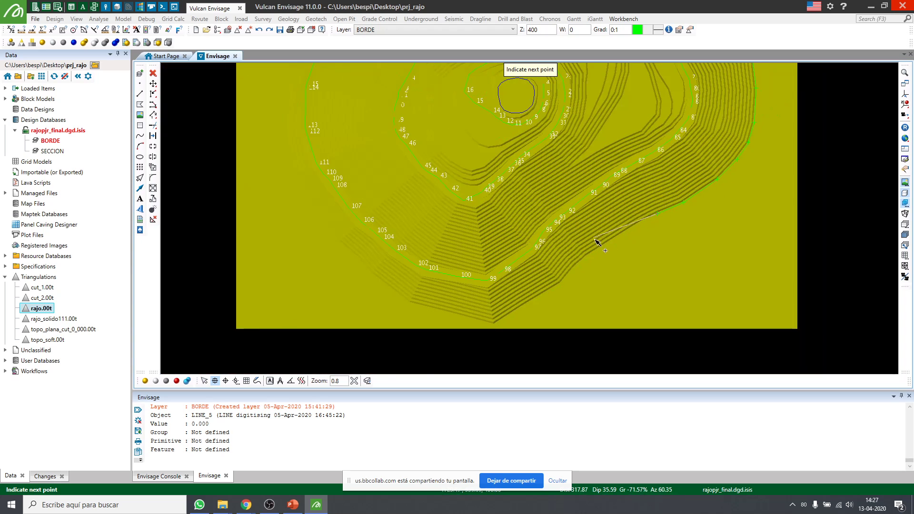
scroll(592, 244, up, 4)
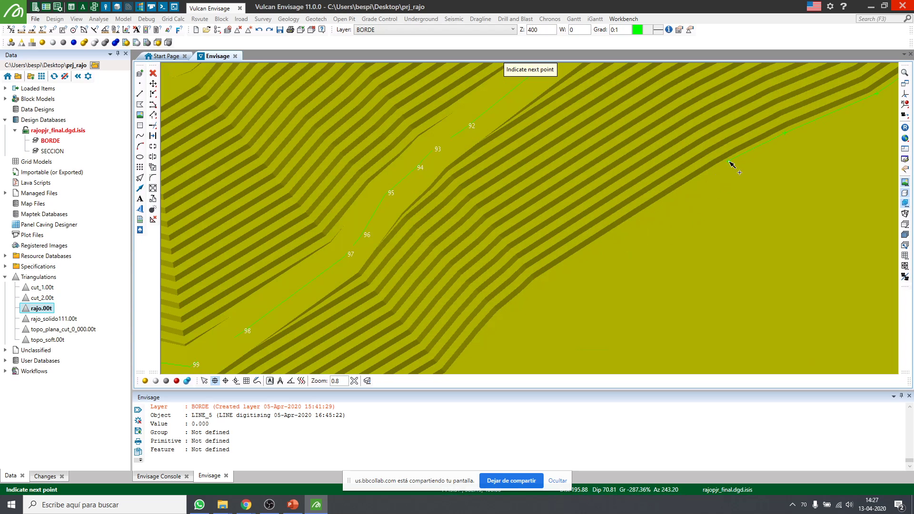
click(540, 281)
scroll(612, 255, down, 4)
scroll(614, 218, up, 5)
click(598, 213)
click(514, 311)
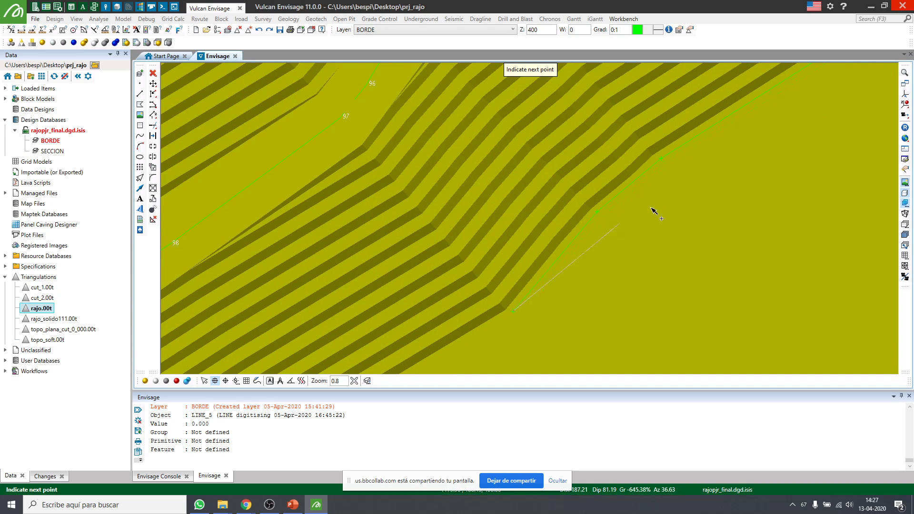
Take the polygon around the pit's southern tip and up to the start of the southwest crest
scroll(651, 213, down, 3)
click(504, 305)
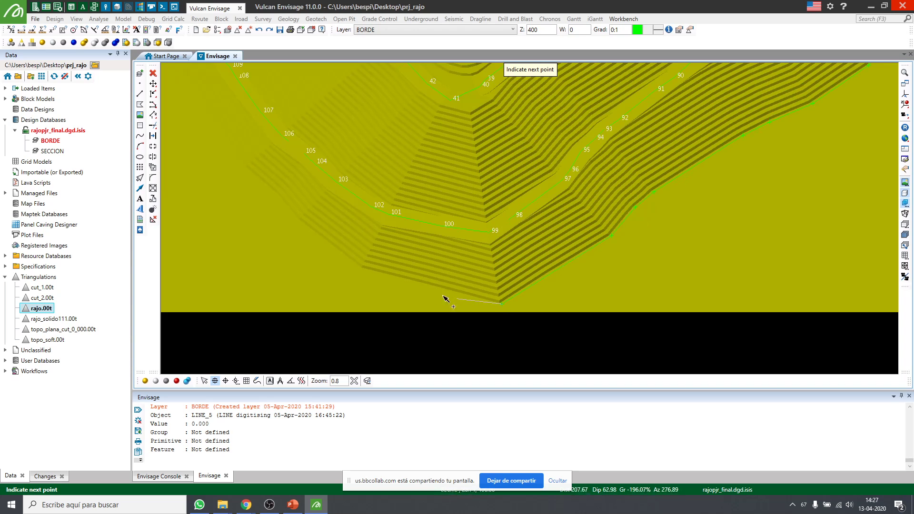
click(362, 271)
click(297, 223)
scroll(257, 213, down, 3)
scroll(308, 212, up, 3)
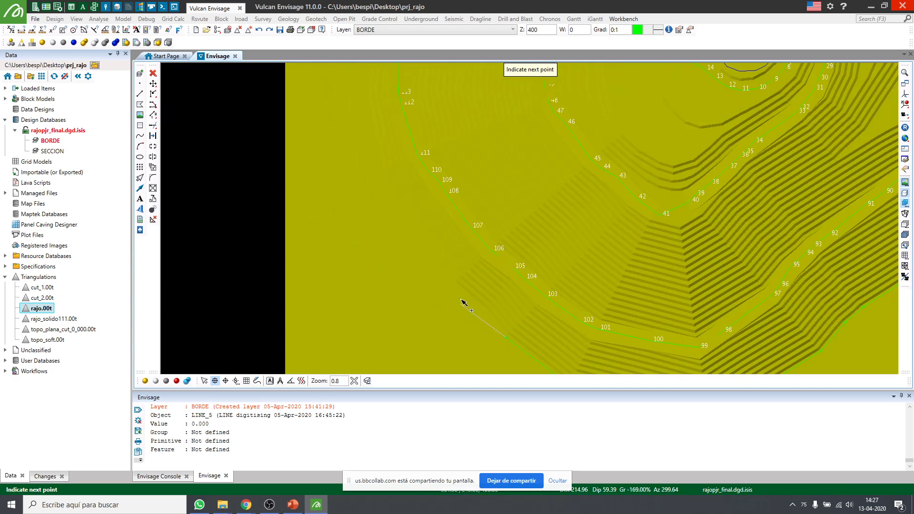
Continue the polygon northwestwards along the southwest crest, placing points at its bends beside ramp points 107 to 113
click(484, 312)
click(454, 286)
scroll(414, 255, up, 3)
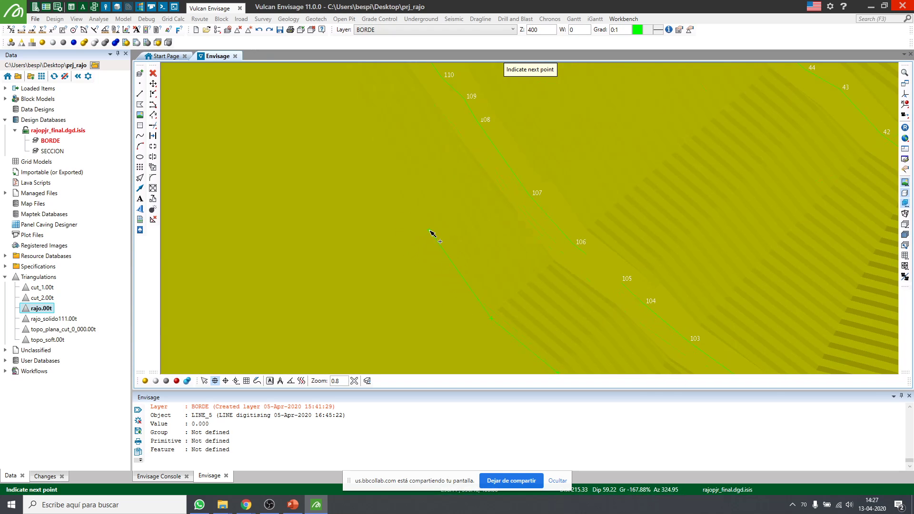
scroll(433, 233, down, 5)
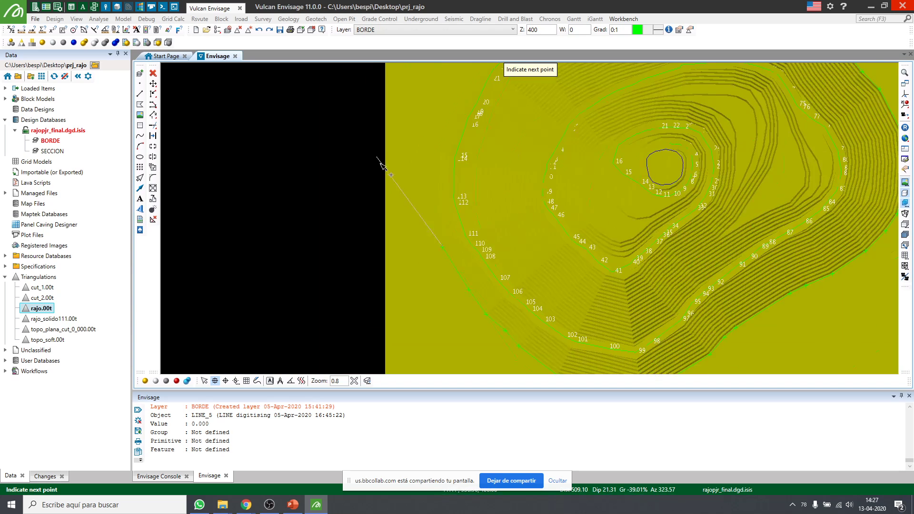
scroll(384, 166, up, 2)
click(475, 262)
click(468, 230)
scroll(477, 151, down, 2)
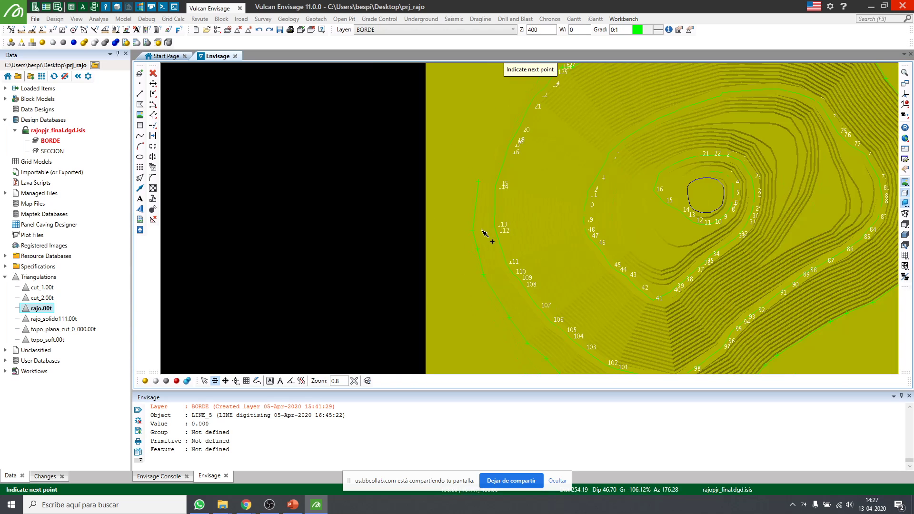
Extend the polygon northwards along the western crest, placing points at the bends beside ramp points 115 to 120
scroll(479, 155, up, 4)
scroll(479, 157, up, 2)
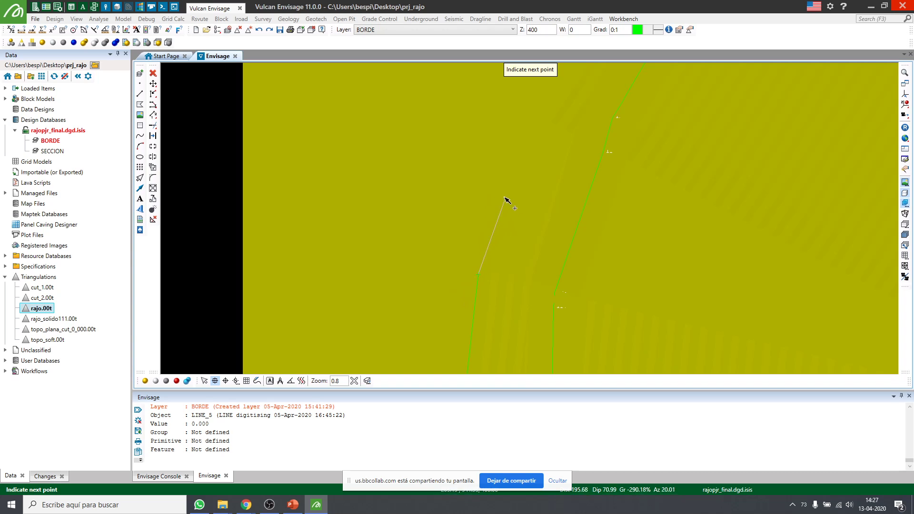
click(491, 189)
click(545, 120)
scroll(421, 241, down, 3)
scroll(497, 132, up, 2)
scroll(419, 323, down, 2)
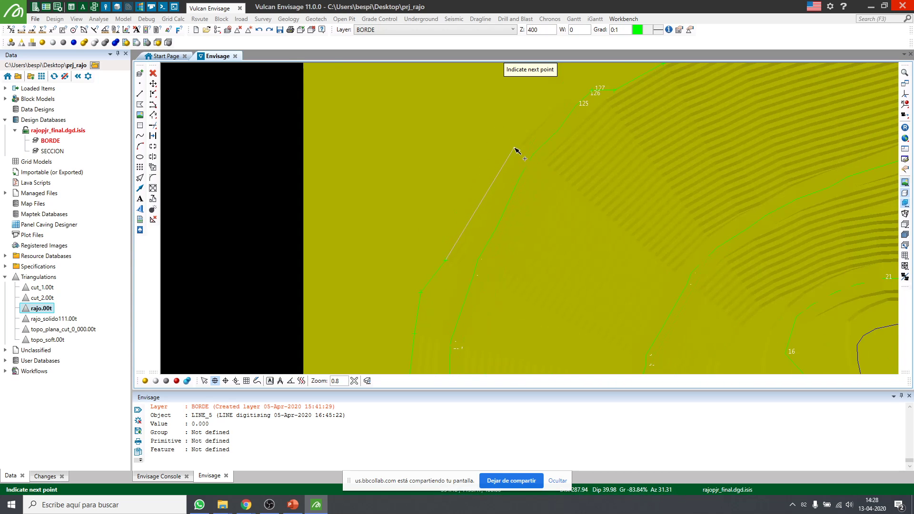
Take the polygon up the northwest crest to the corner beside ramp point 125
click(477, 204)
scroll(445, 230, up, 1)
scroll(467, 251, down, 3)
scroll(459, 279, up, 2)
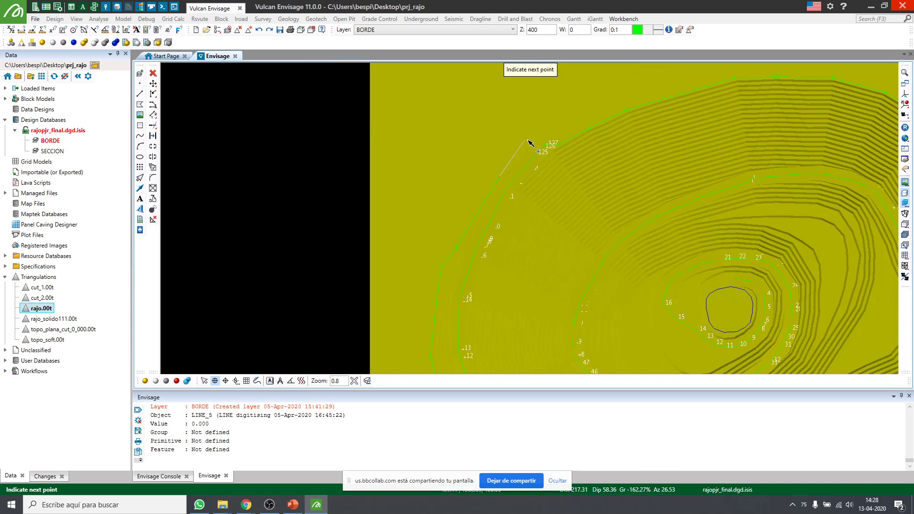
scroll(533, 143, up, 1)
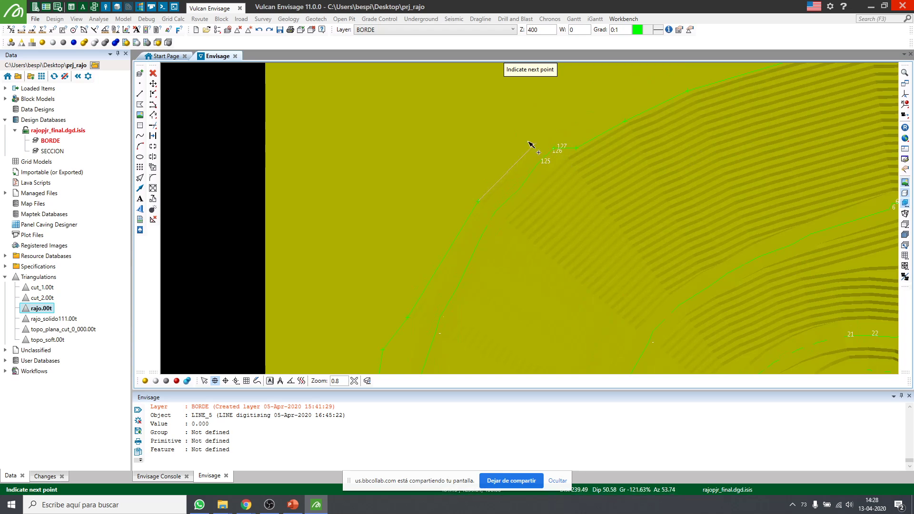
scroll(529, 146, up, 1)
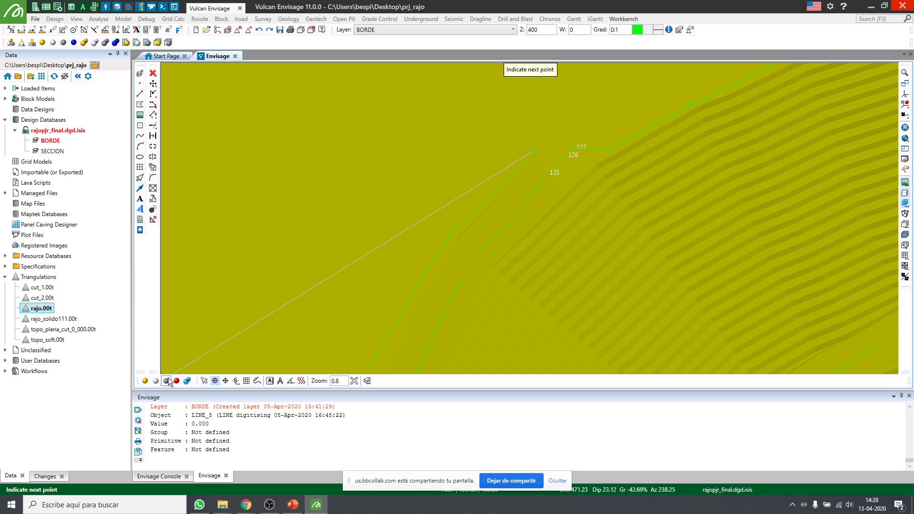
Hide the rajo.00t triangulation and close the crest polygon at the ramp exit by snapping to an existing point
scroll(432, 205, down, 3)
scroll(432, 205, down, 2)
scroll(434, 200, up, 6)
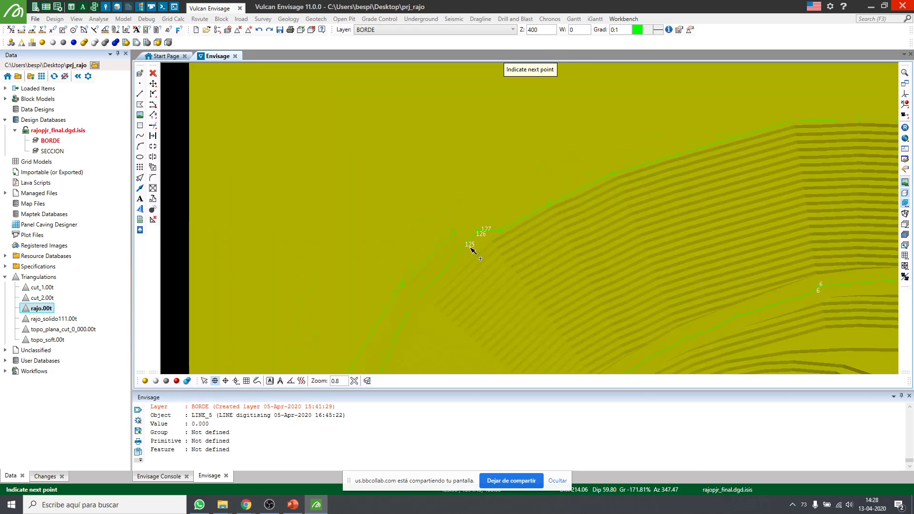
click(176, 381)
click(307, 191)
right_click(347, 176)
click(226, 381)
scroll(567, 209, up, 2)
click(571, 207)
right_click(350, 187)
scroll(347, 184, down, 3)
scroll(347, 184, down, 4)
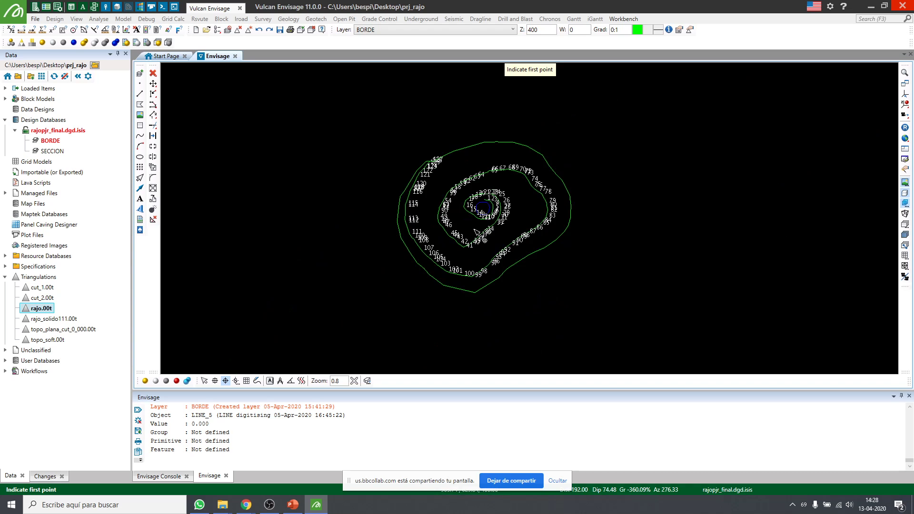
Make the rajo.00t triangulation visible again and check the polygon against the pit crest
right_click(41, 309)
click(198, 367)
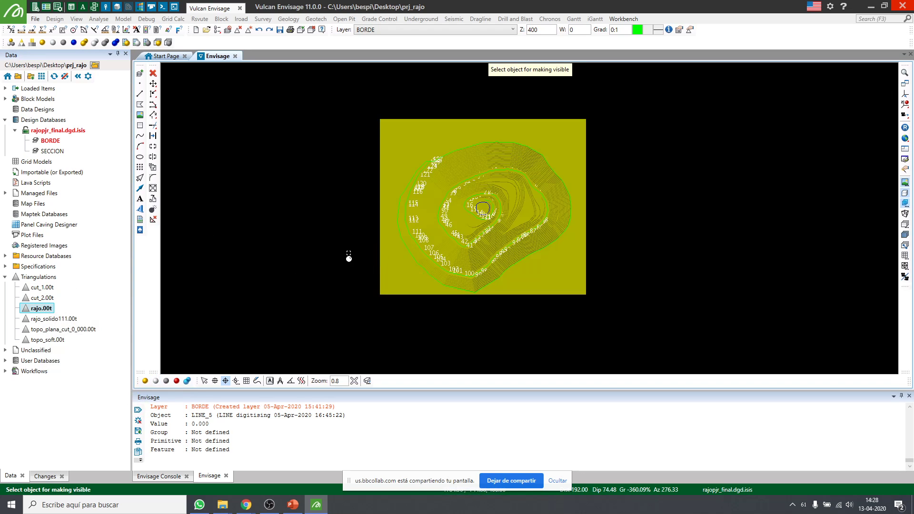
right_click(349, 253)
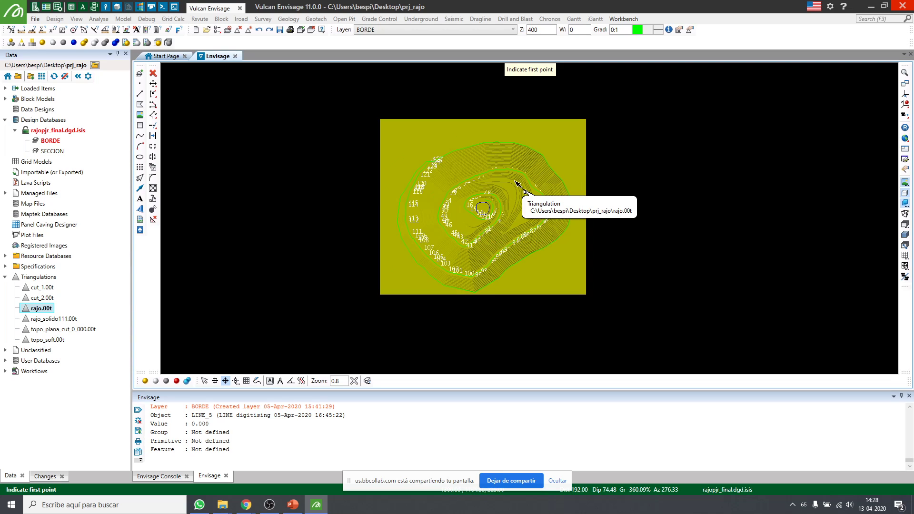
scroll(486, 188, up, 2)
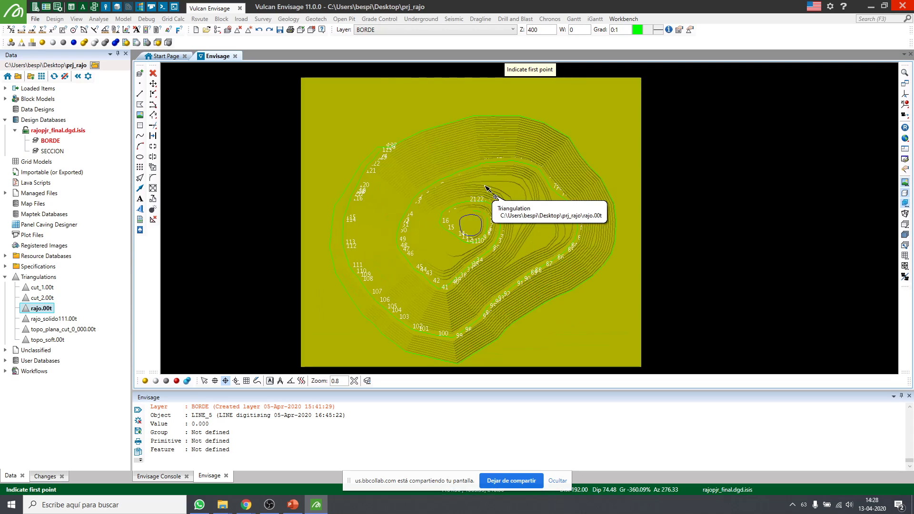
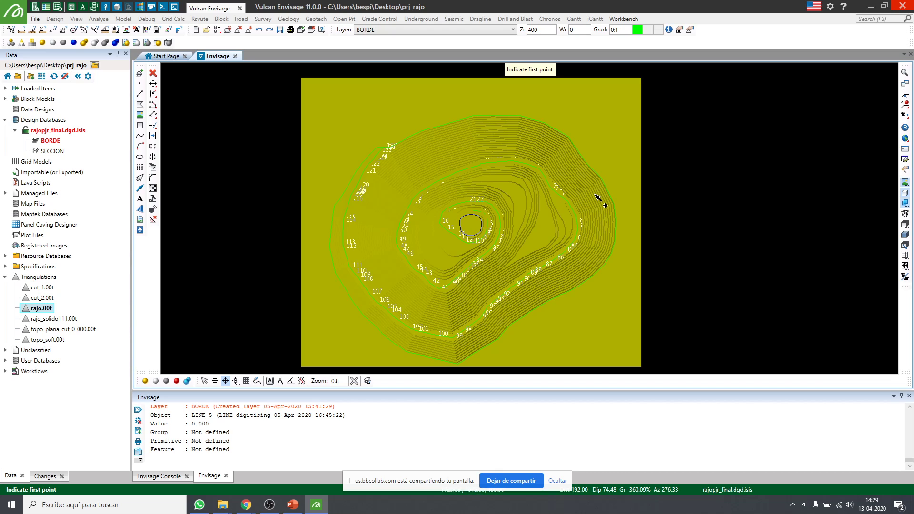
scroll(598, 194, up, 5)
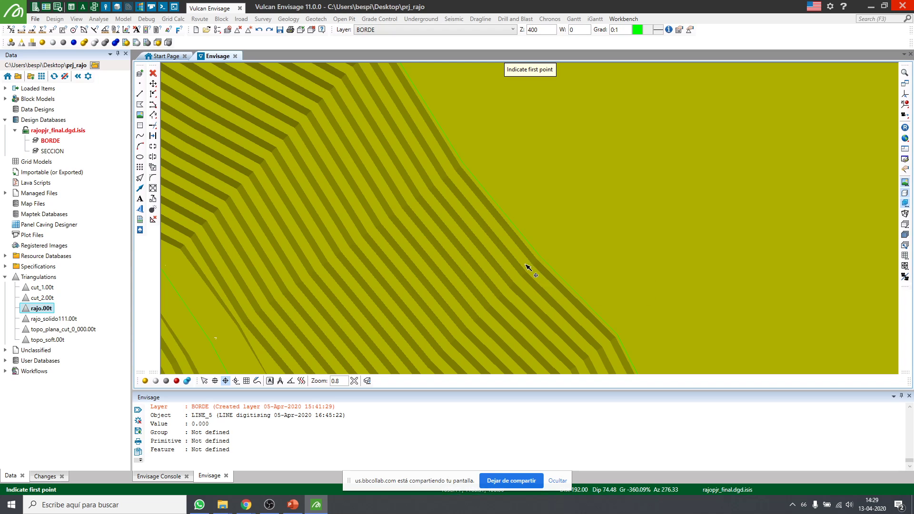
scroll(319, 355, down, 5)
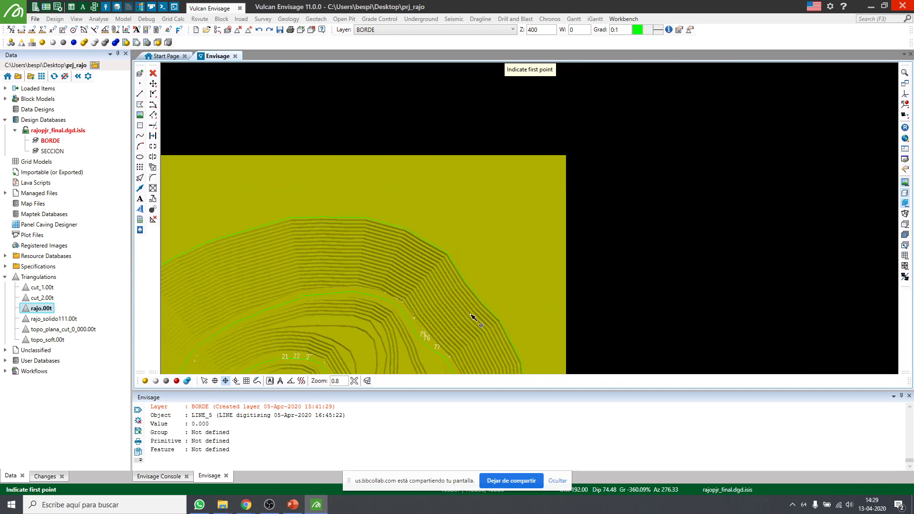
scroll(520, 290, down, 1)
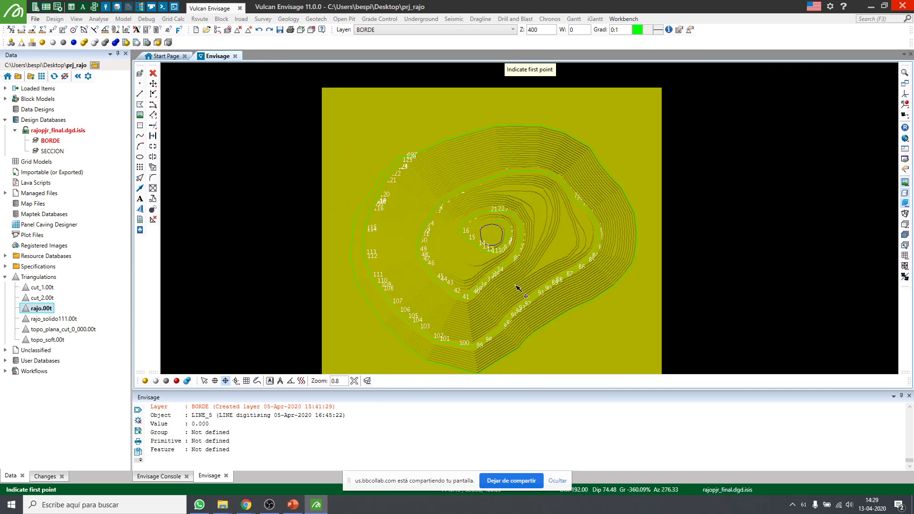
Finish digitising and label all points of the outer crest polygon with their point sequence
right_click(767, 182)
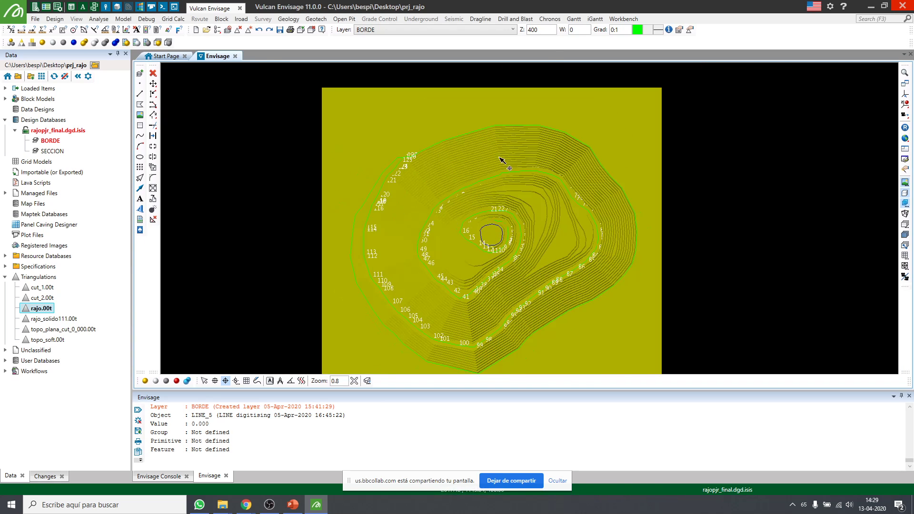
click(438, 146)
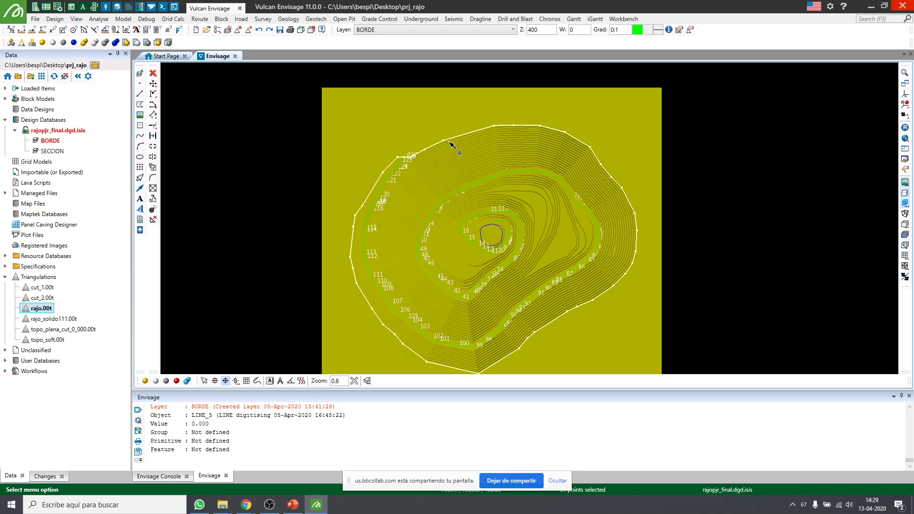
right_click(442, 143)
mouse_move(491, 247)
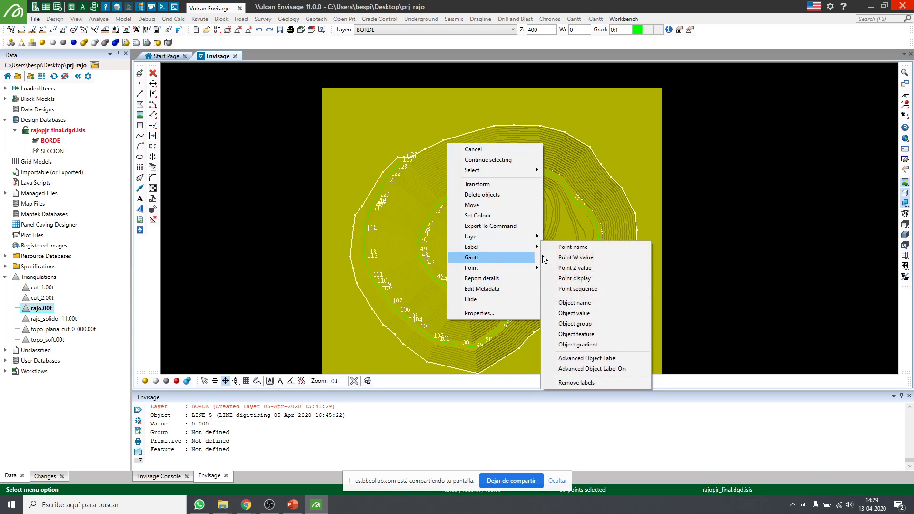
click(577, 289)
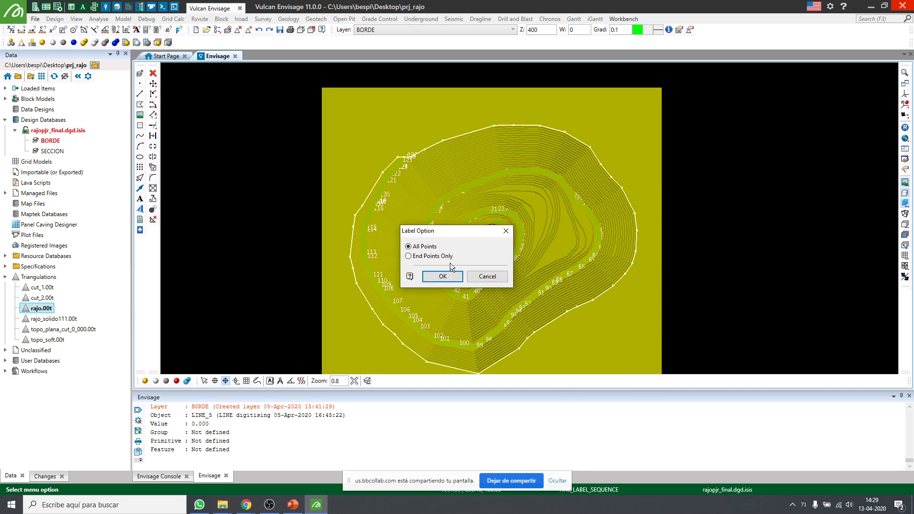
click(438, 276)
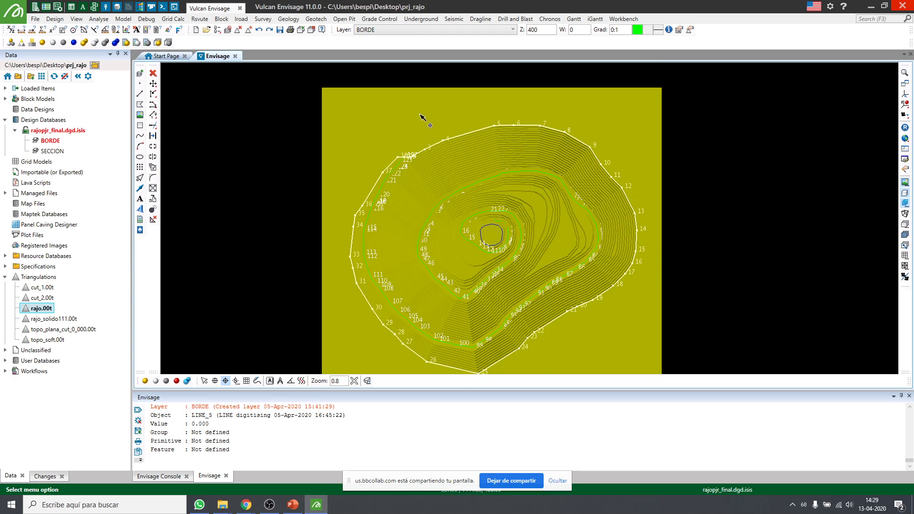
Examine the numbered points around the closed crest polygon and its fit to the pit's outline
scroll(429, 161, down, 3)
scroll(434, 173, up, 2)
scroll(660, 317, down, 1)
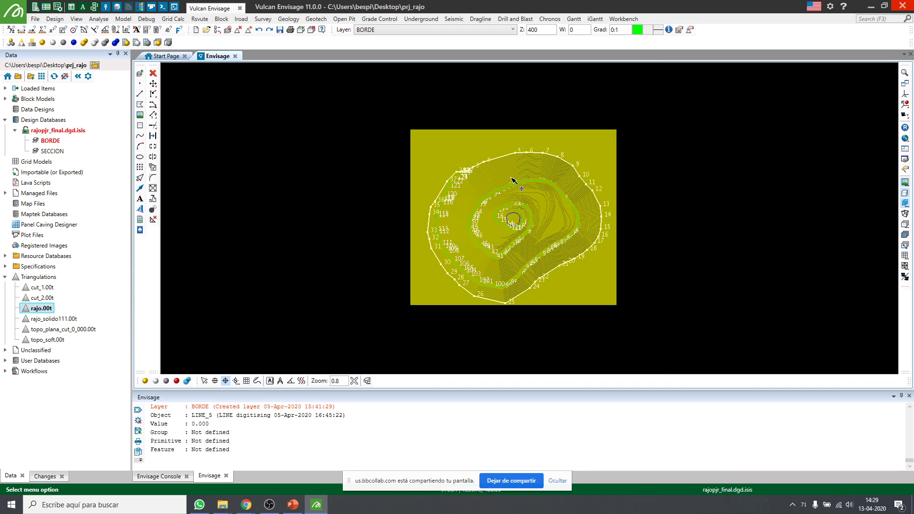
scroll(511, 179, up, 2)
scroll(512, 178, down, 1)
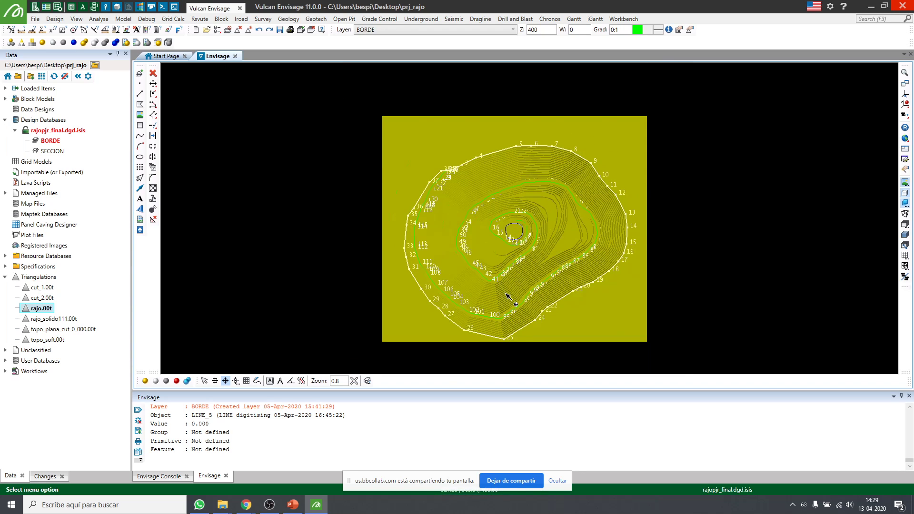
scroll(500, 290, up, 1)
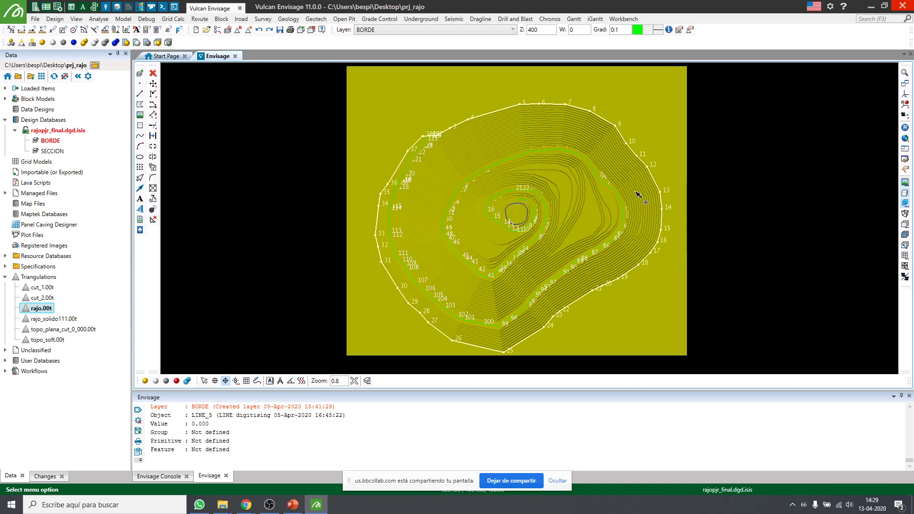
scroll(626, 192, down, 2)
scroll(349, 231, down, 1)
scroll(500, 205, up, 2)
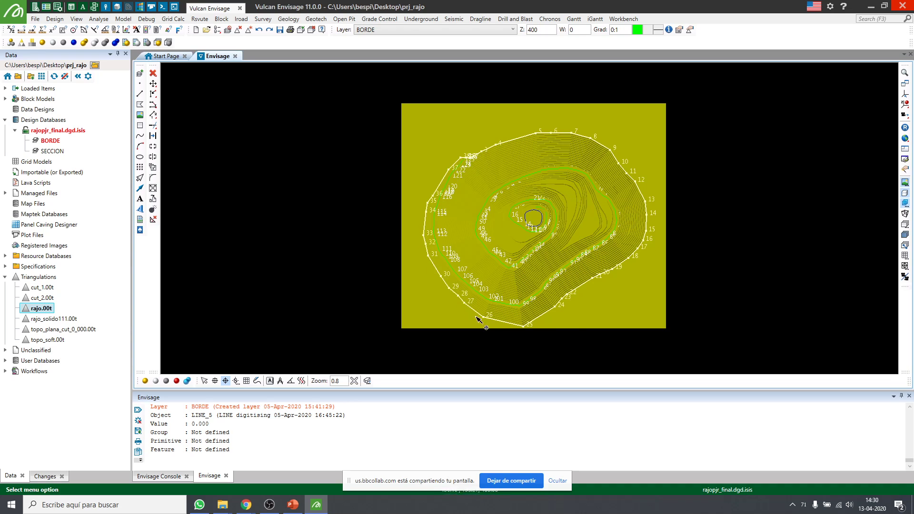
scroll(403, 264, down, 1)
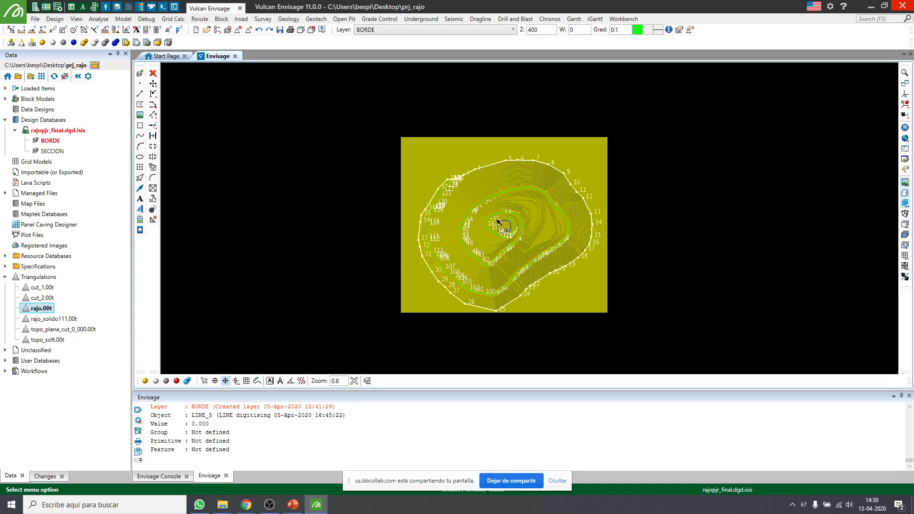
scroll(487, 229, up, 1)
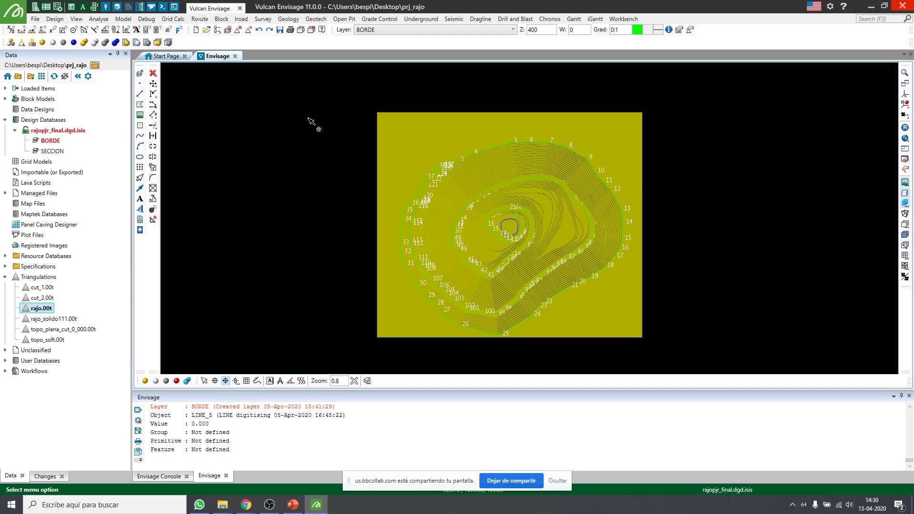
Open the properties of the outer crest polygon and set its colour to cyan
scroll(484, 198, up, 2)
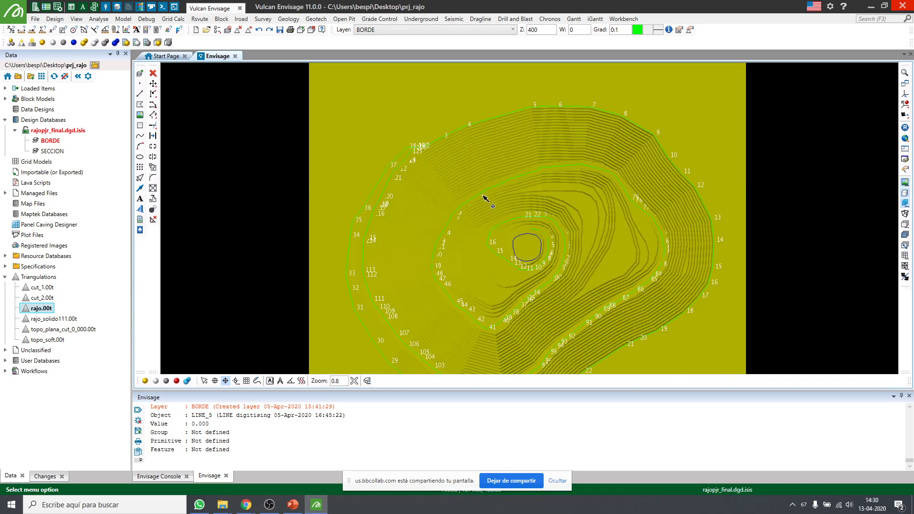
click(485, 124)
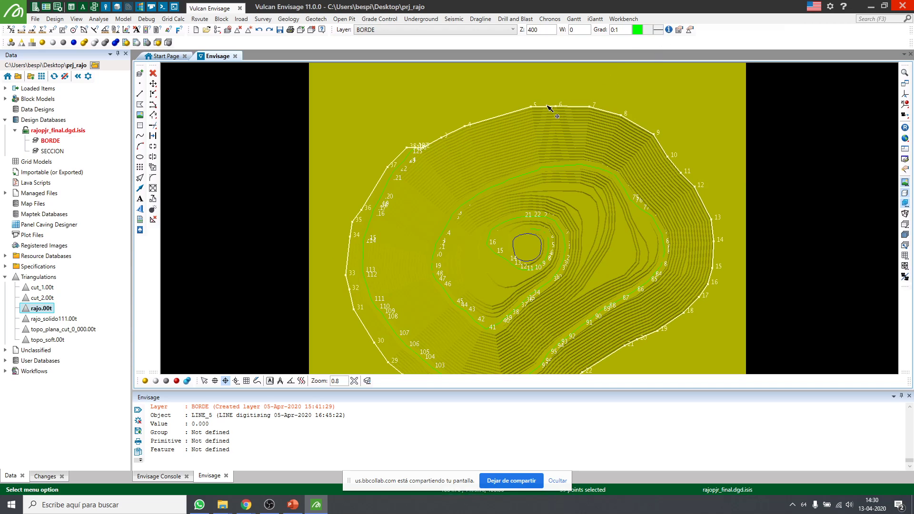
click(57, 7)
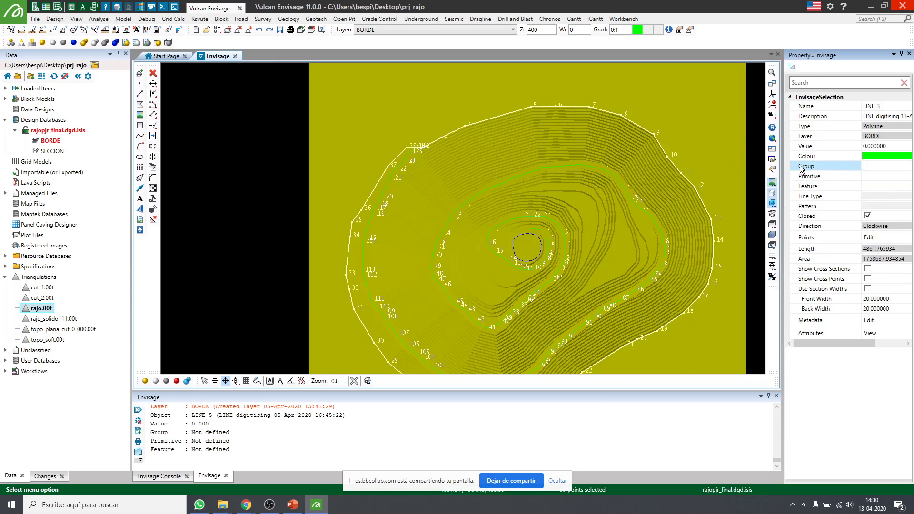
click(872, 157)
click(804, 188)
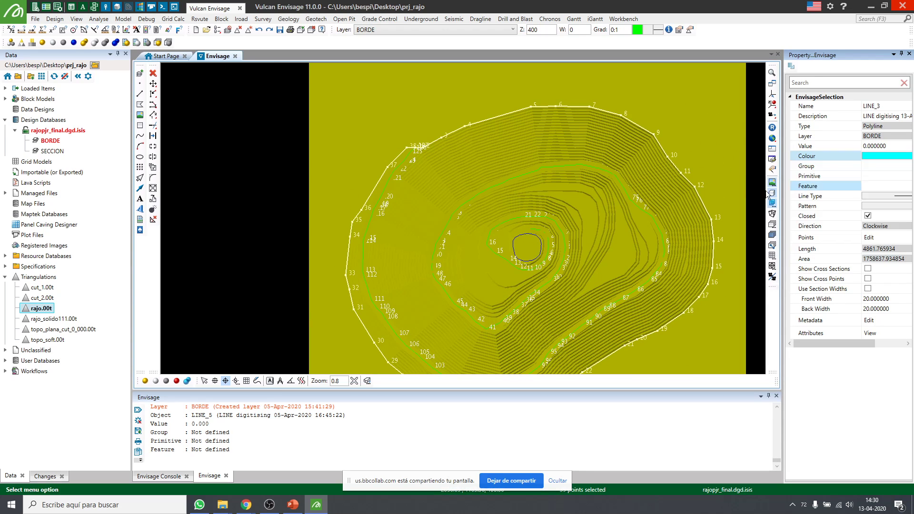
Name the outer crest polygon BORDE_PIT and set its description to borde_pit
click(887, 106)
text(BORDE_PIT)
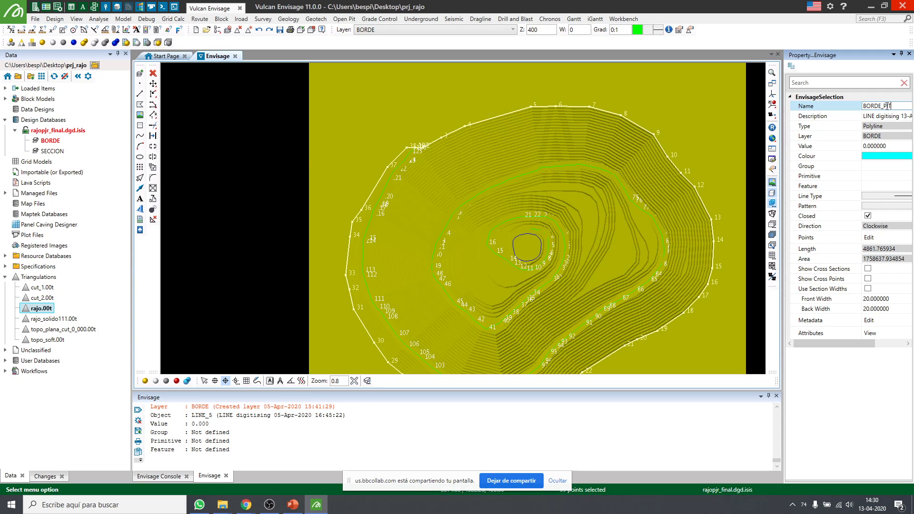
key(Tab)
text(borde_pit)
key(Return)
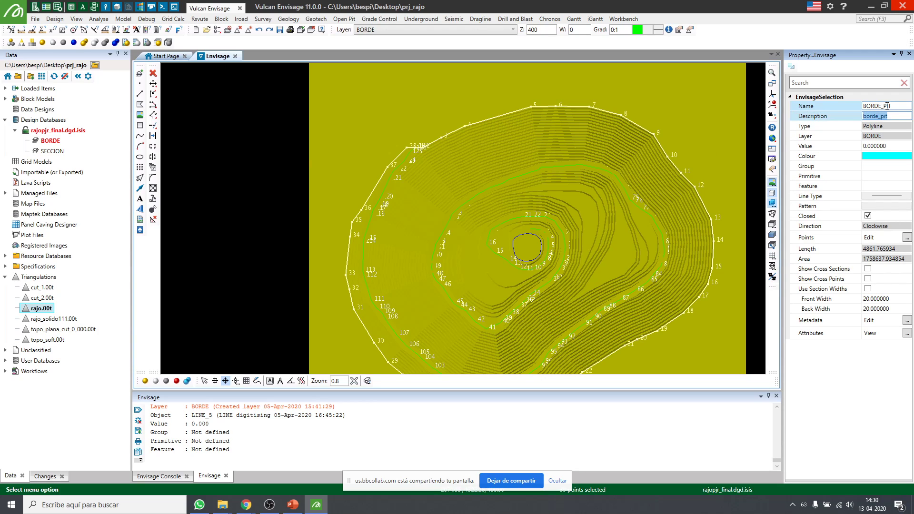
click(268, 124)
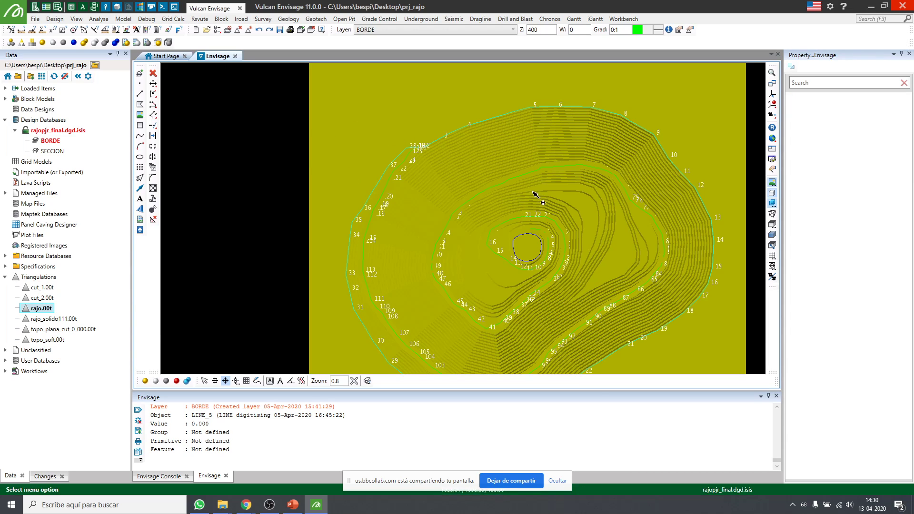
Open the properties of the spiral ramp polyline inside the pit and set its colour to red
click(519, 178)
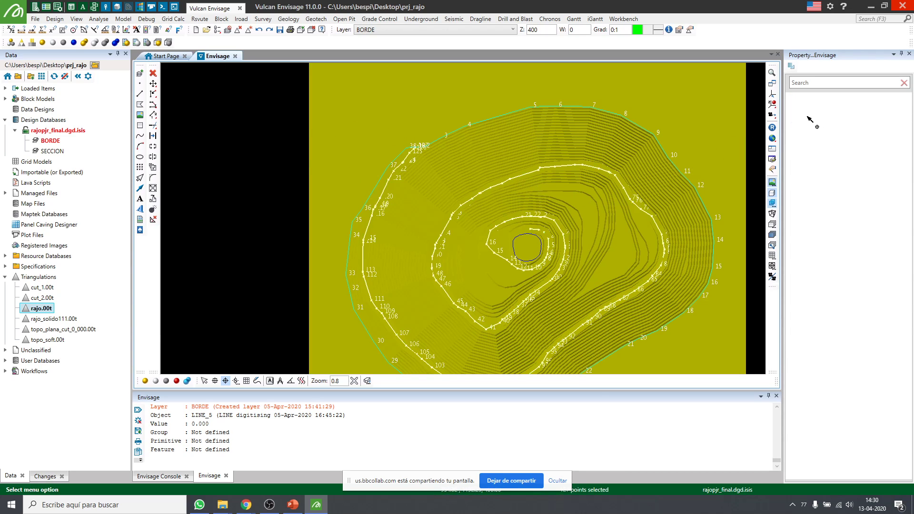
click(881, 156)
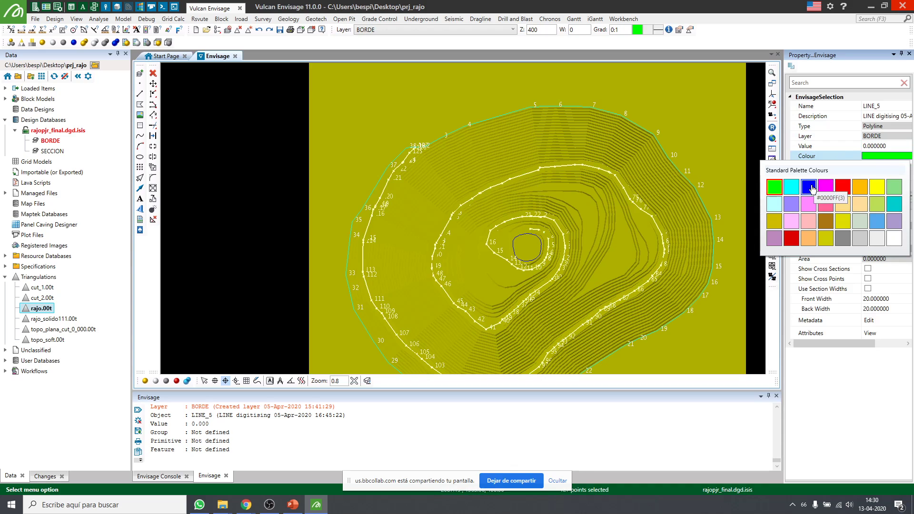
click(842, 186)
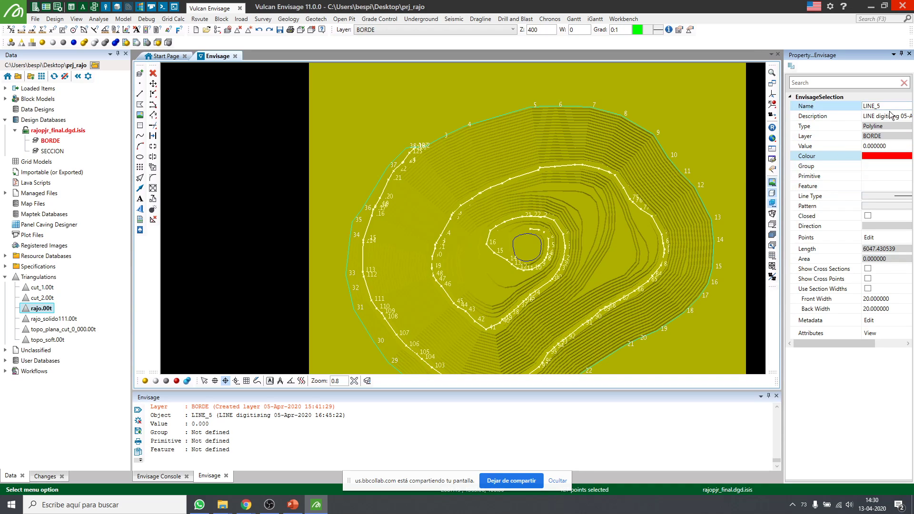
Name the ramp polyline RUTA_PIT and copy that name into its description
click(890, 107)
text(RUTA_PIT)
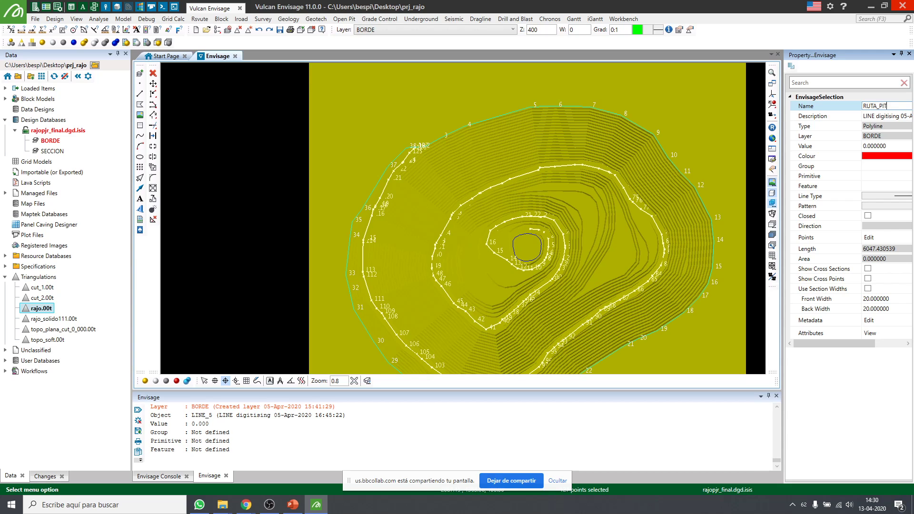
double_click(885, 105)
key(ctrl+c)
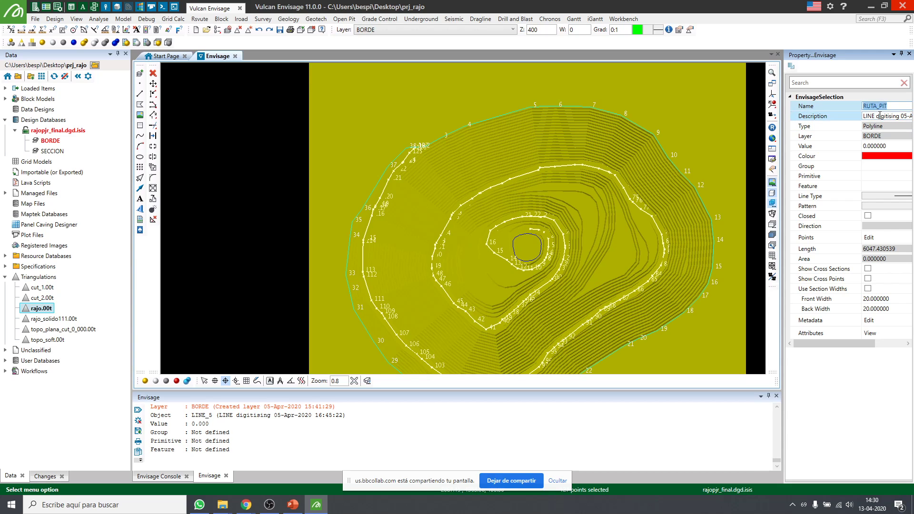
click(882, 116)
key(ctrl+v)
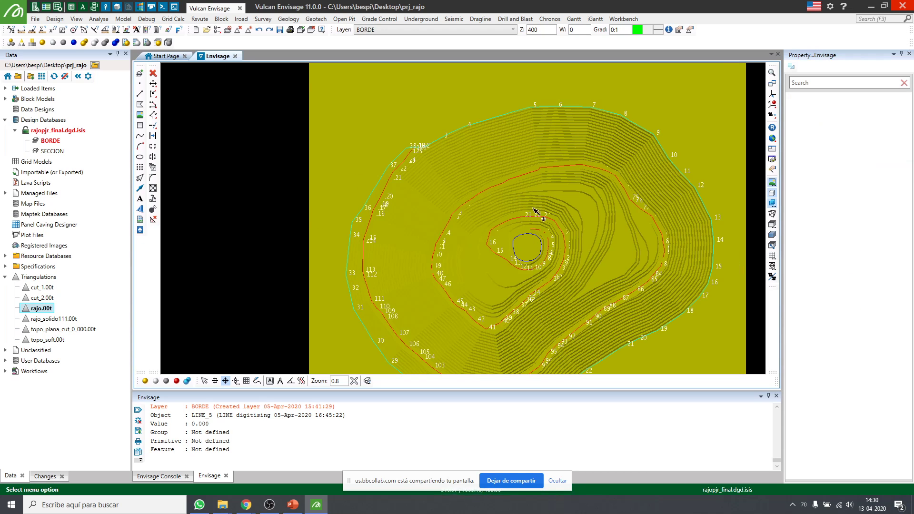
Remove the rajo.00t triangulation from the view, leaving only the design lines
scroll(530, 210, down, 2)
right_click(668, 142)
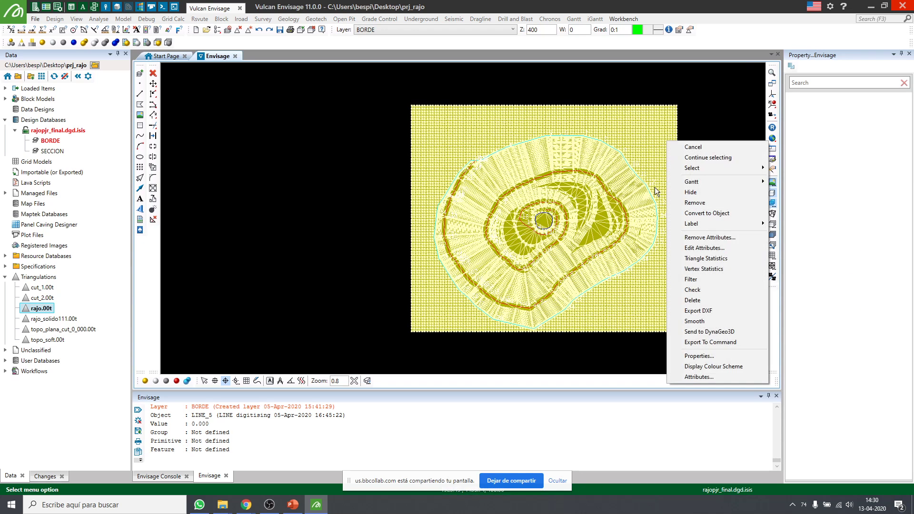
click(695, 203)
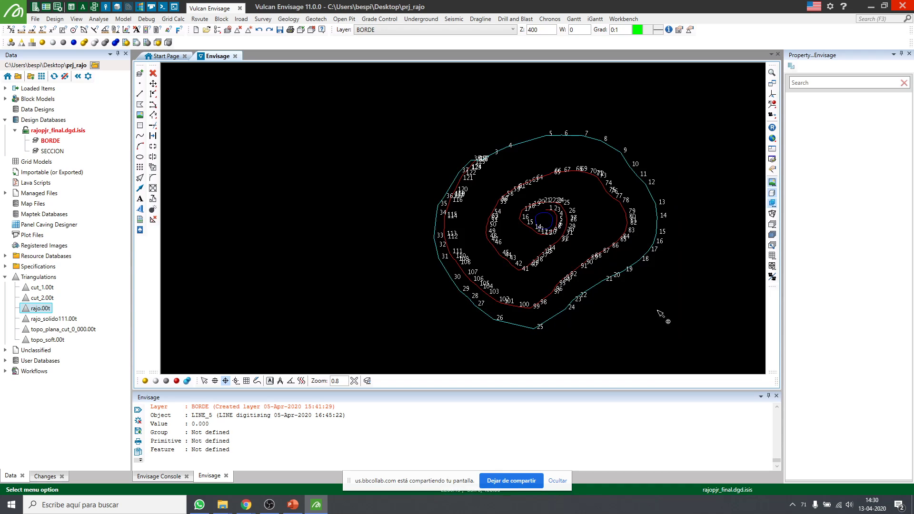
Select all three polylines and remove their point labels
drag(702, 334, 380, 126)
right_click(484, 190)
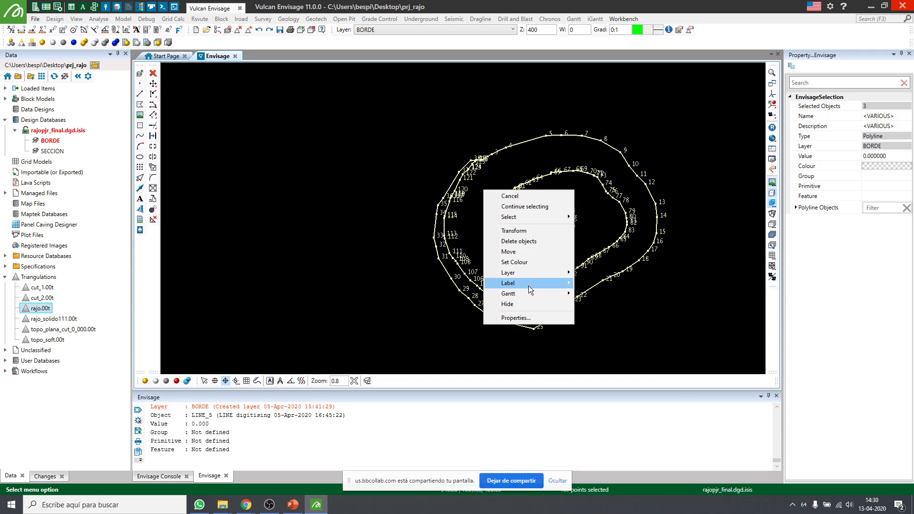
mouse_move(527, 285)
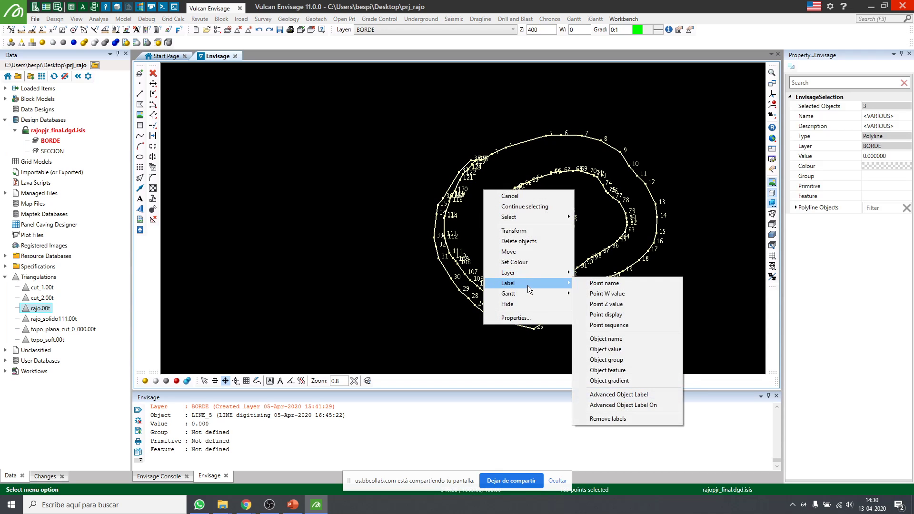
click(618, 419)
Examine the junction where the red ramp route meets the cyan pit crest
scroll(429, 282, down, 1)
scroll(465, 183, up, 4)
scroll(469, 187, up, 3)
click(413, 224)
scroll(447, 264, down, 6)
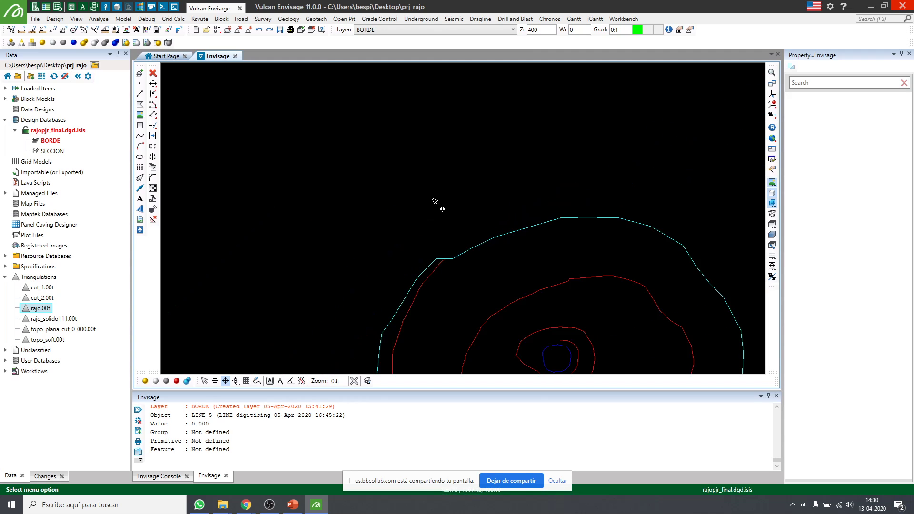
scroll(449, 262, up, 3)
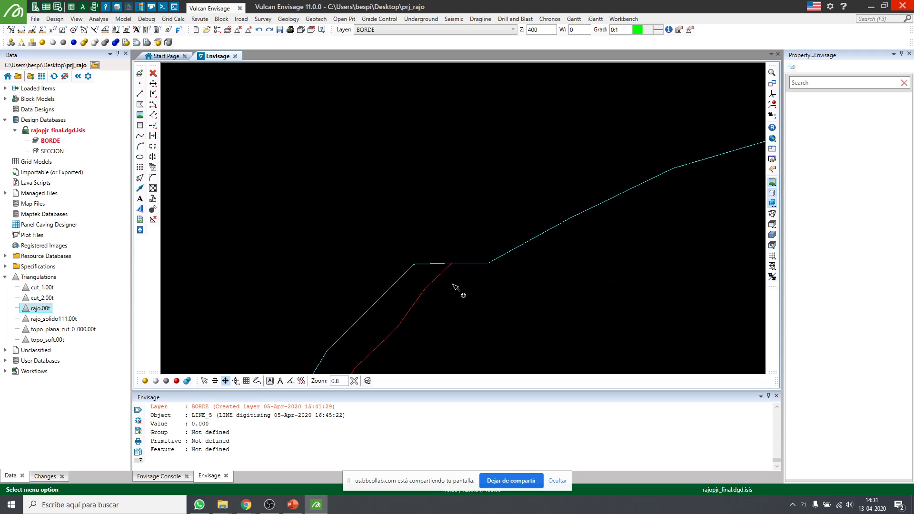
scroll(411, 257, down, 3)
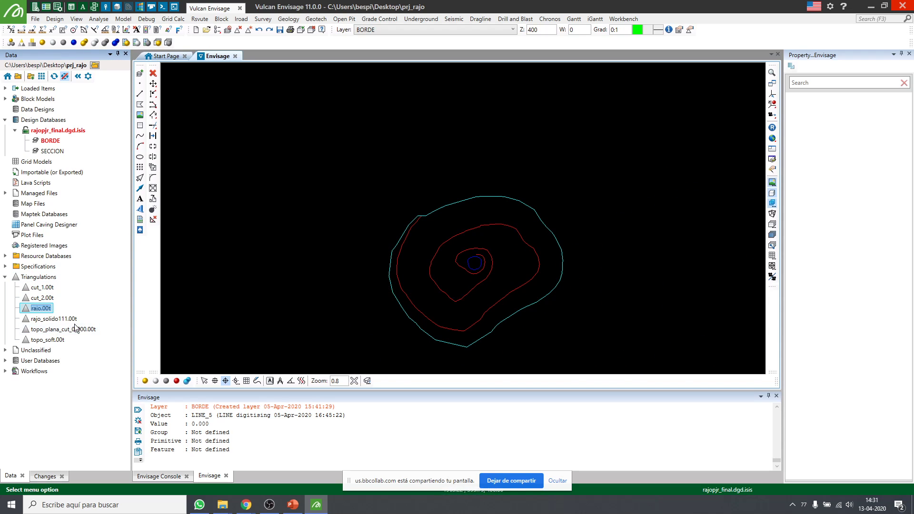
Display the rajo.00t triangulation and query the coordinates of a surface point just outside the pit's northwest crest
click(55, 318)
double_click(41, 308)
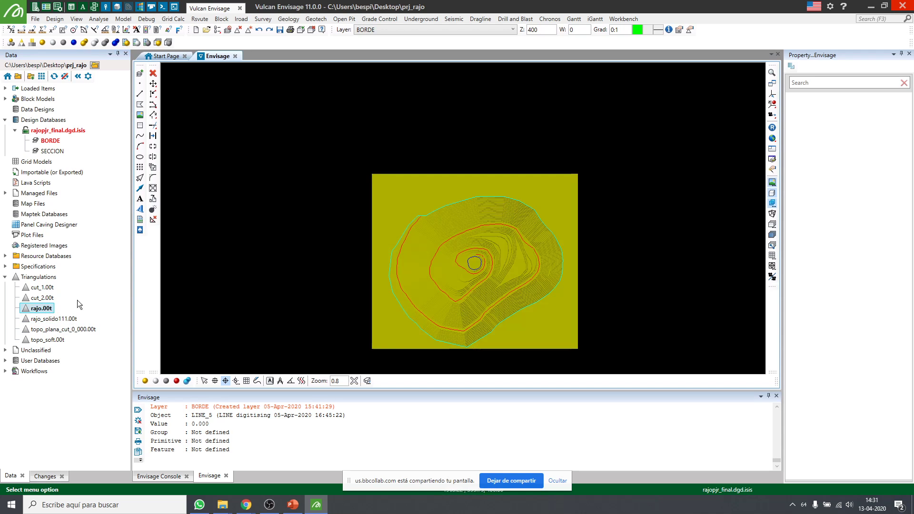
scroll(438, 206, up, 3)
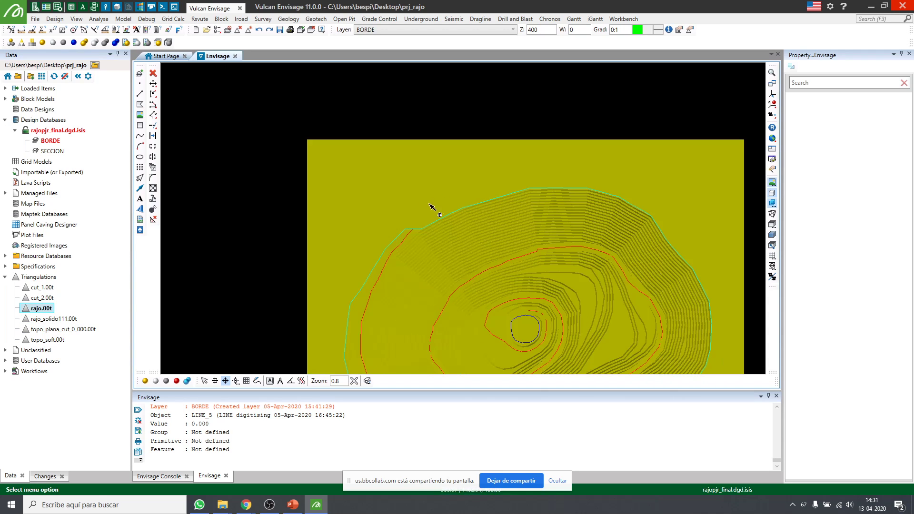
click(11, 31)
click(380, 196)
right_click(277, 208)
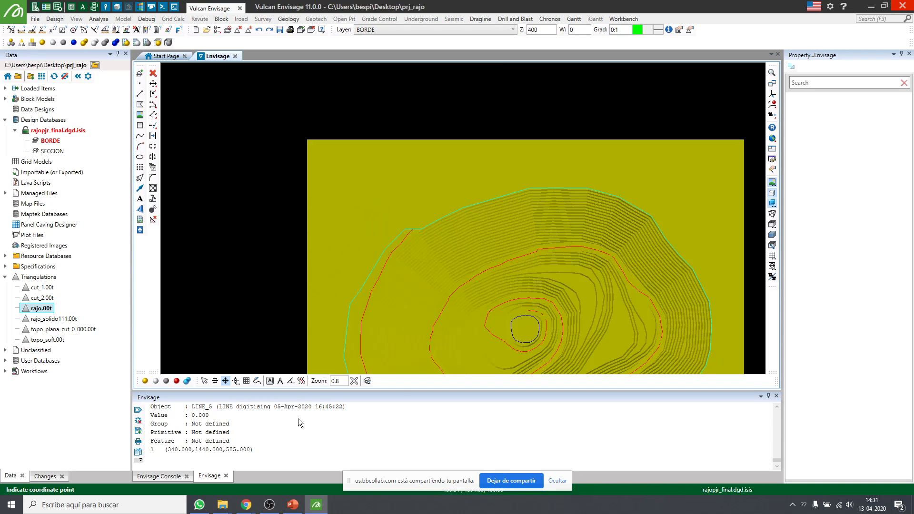
click(226, 450)
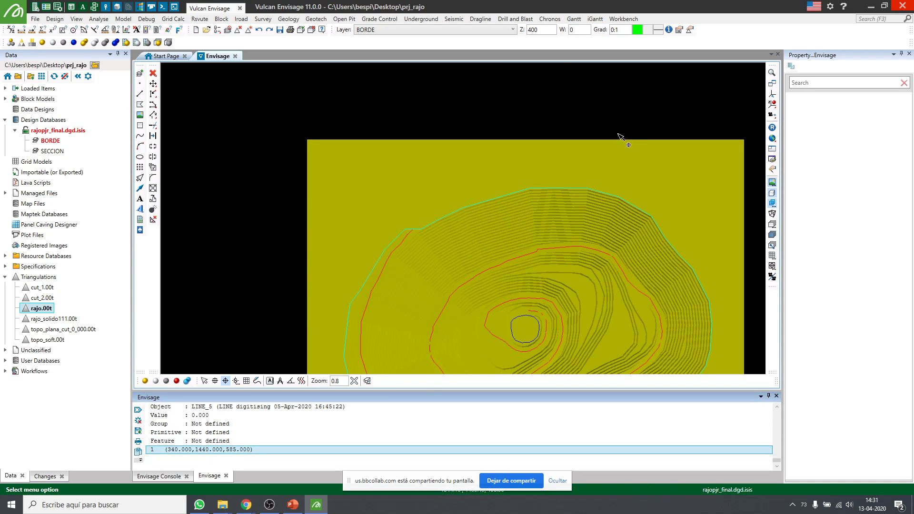
Set the working Z elevation to 585 and remove the rajo.00t triangulation from the view
drag(542, 29, 522, 29)
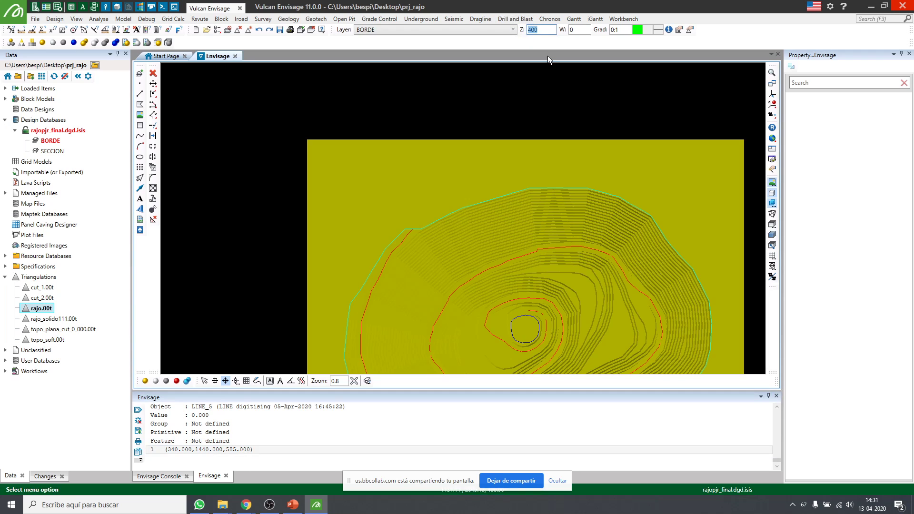
right_click(384, 102)
right_click(341, 160)
click(399, 222)
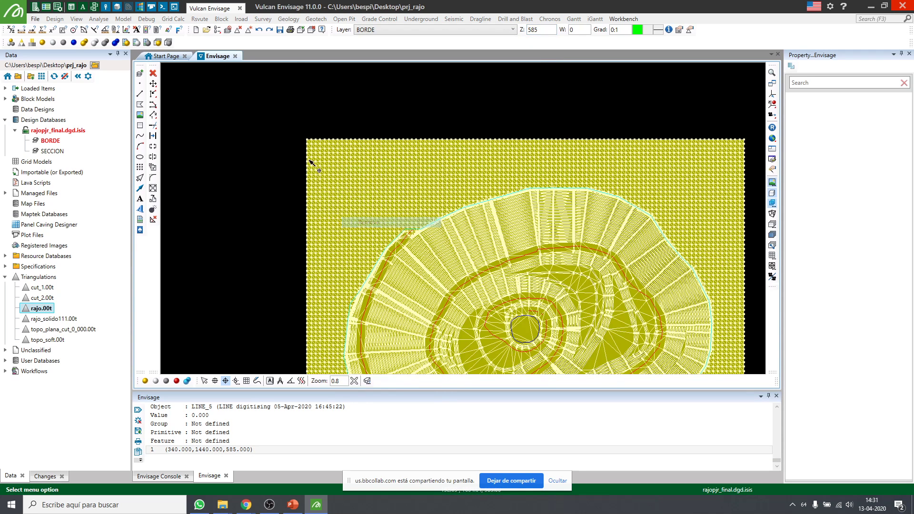
scroll(408, 231, up, 3)
click(140, 94)
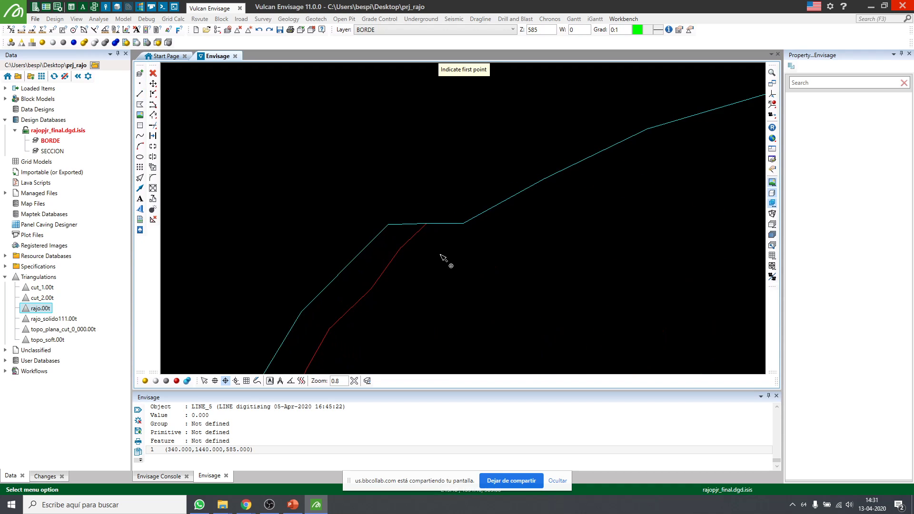
scroll(475, 282, down, 2)
scroll(364, 222, down, 3)
scroll(380, 204, up, 2)
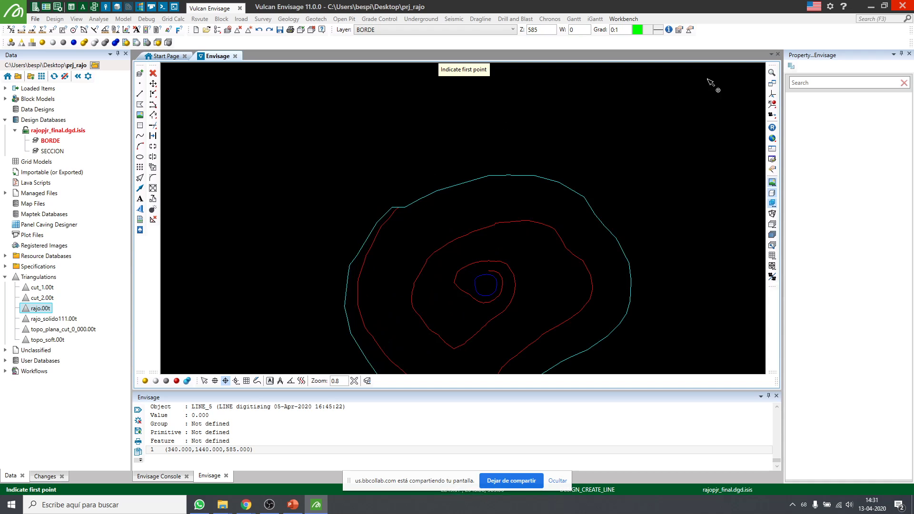
scroll(519, 195, down, 3)
scroll(447, 280, down, 1)
scroll(514, 228, up, 3)
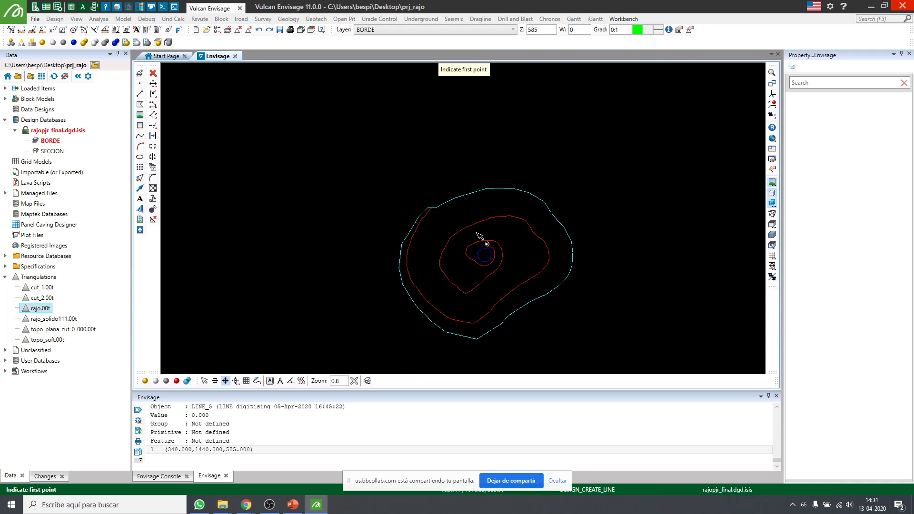
scroll(416, 193, up, 2)
scroll(398, 190, up, 5)
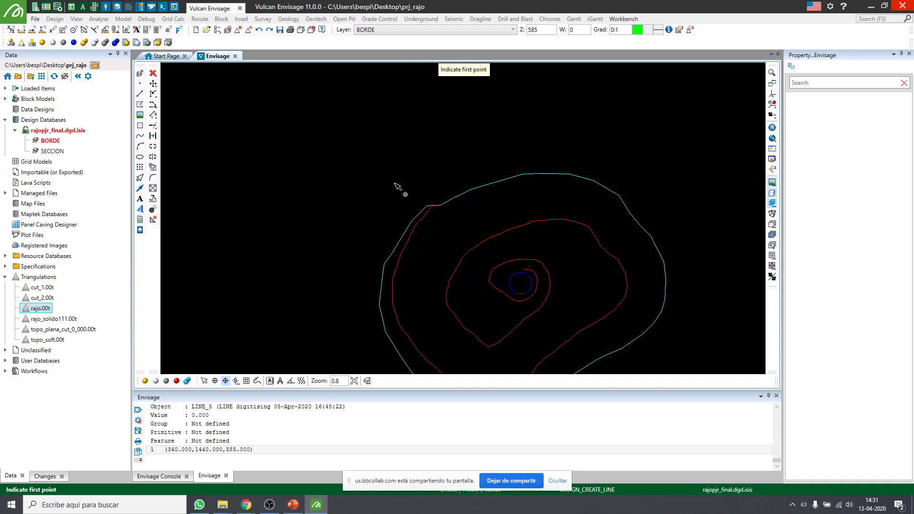
scroll(427, 210, up, 2)
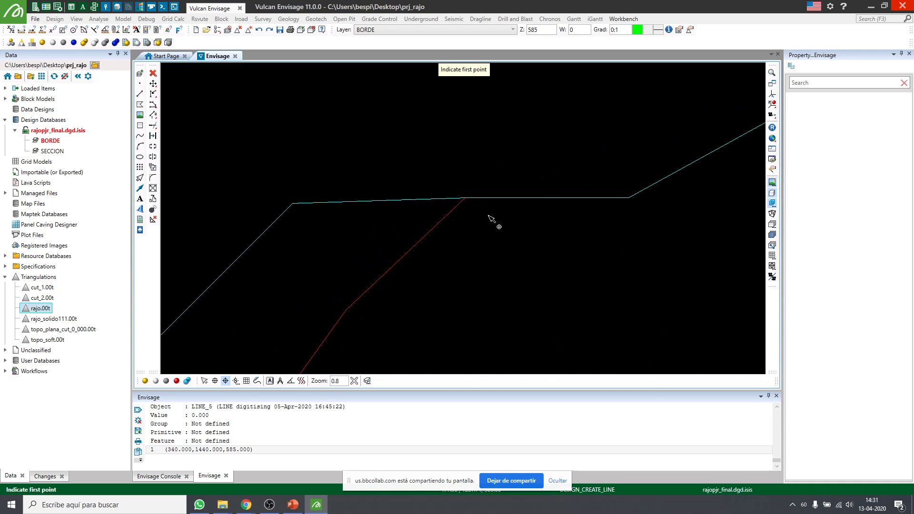
Select the RUTA_PIT polyline to show its points and start a new line at its exit point on the pit crest
click(396, 246)
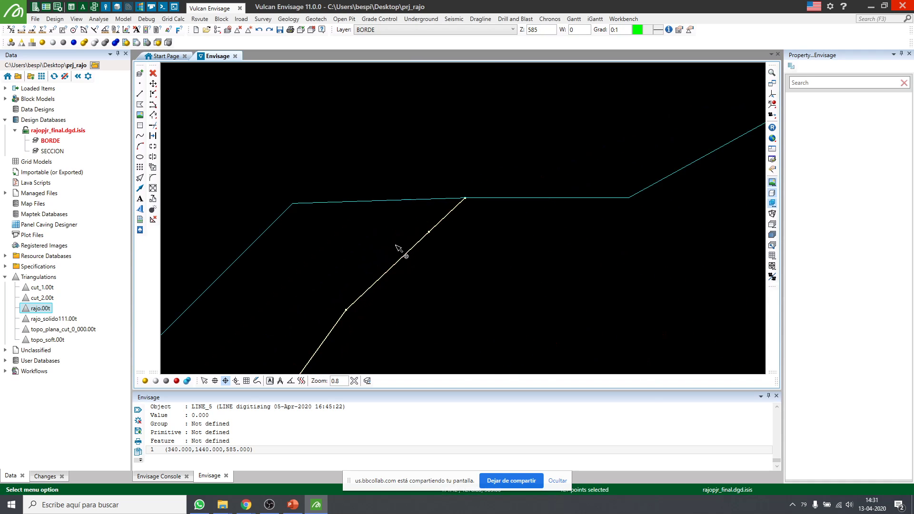
click(142, 104)
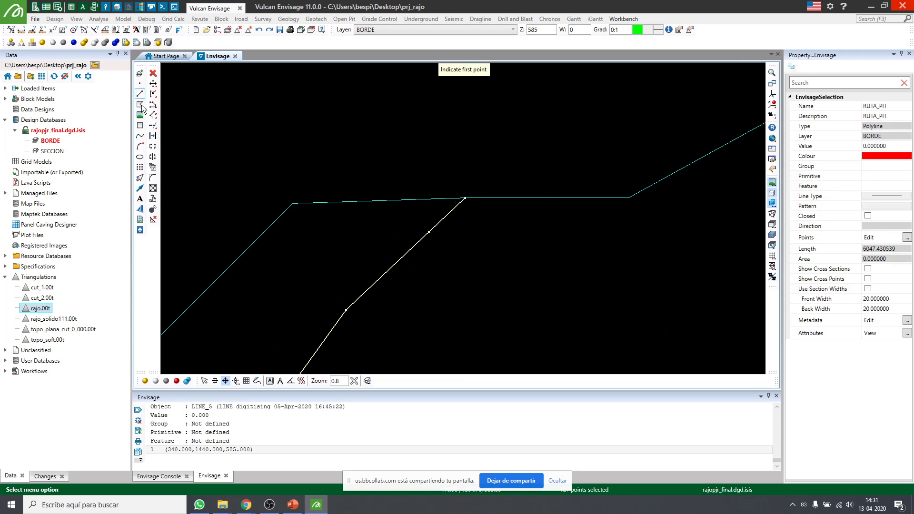
click(465, 198)
scroll(414, 269, down, 4)
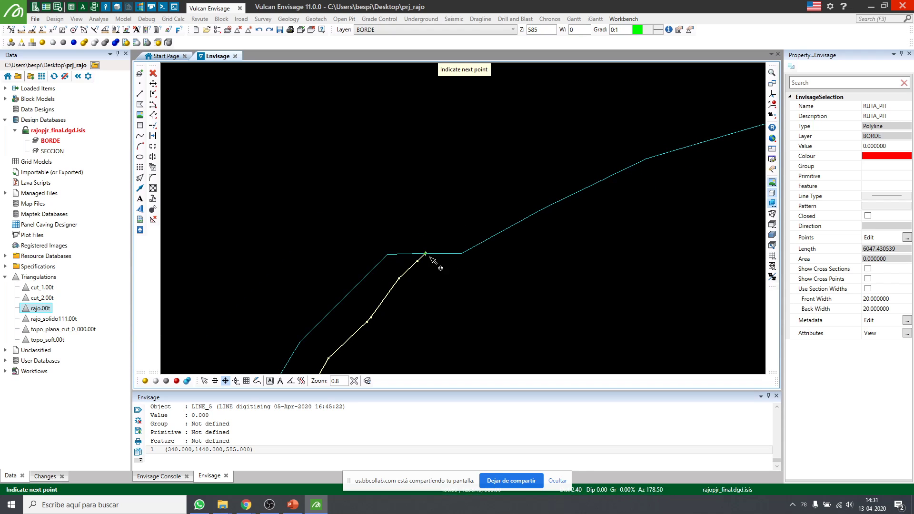
scroll(419, 312, down, 2)
Digitise the external route with unsnapped points running north from the pit exit, far east and a short way south, and finish the line
click(204, 379)
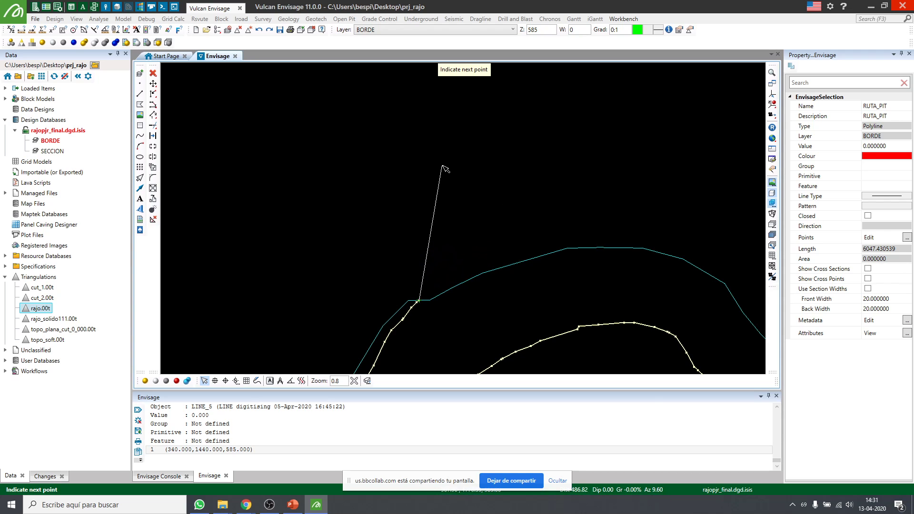
scroll(445, 169, down, 1)
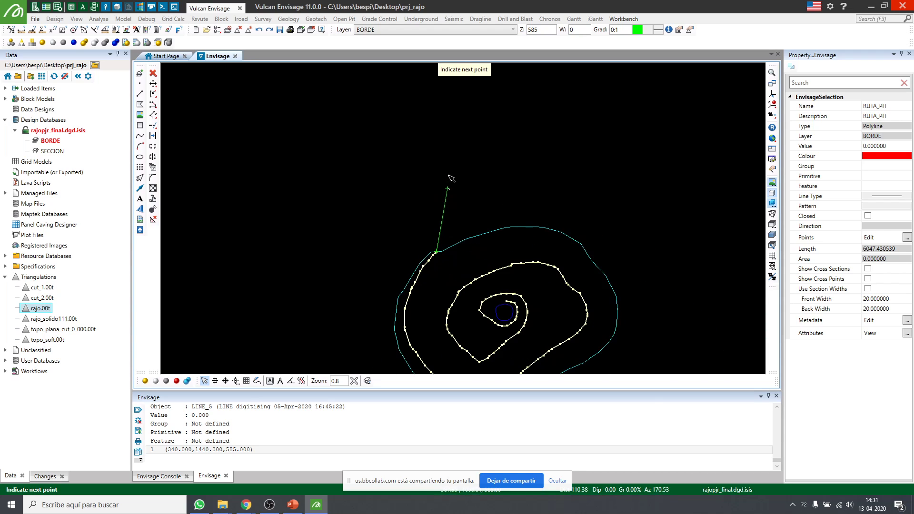
click(456, 128)
scroll(484, 255, down, 1)
scroll(570, 183, up, 1)
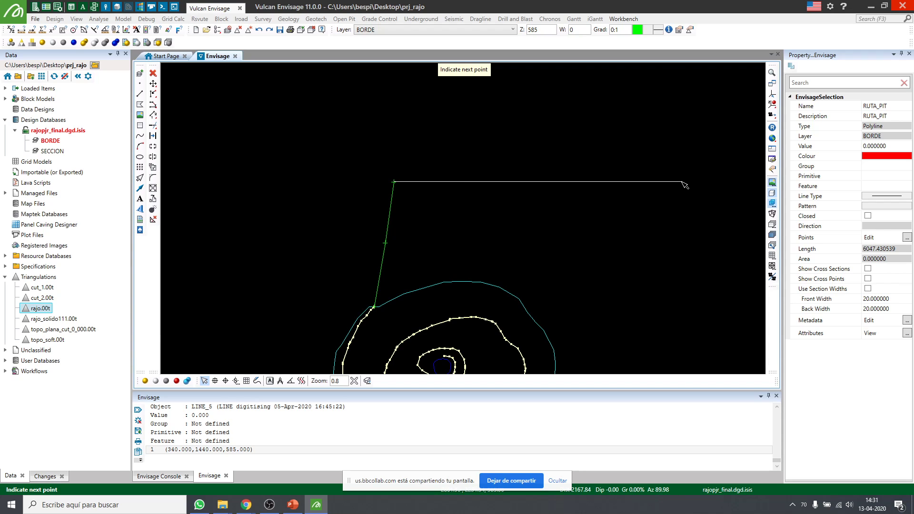
click(682, 182)
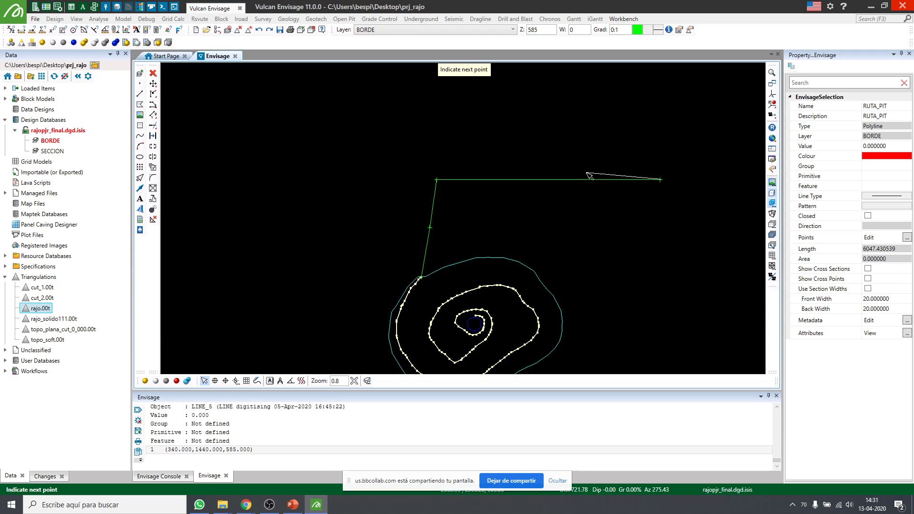
click(715, 178)
scroll(715, 179, down, 2)
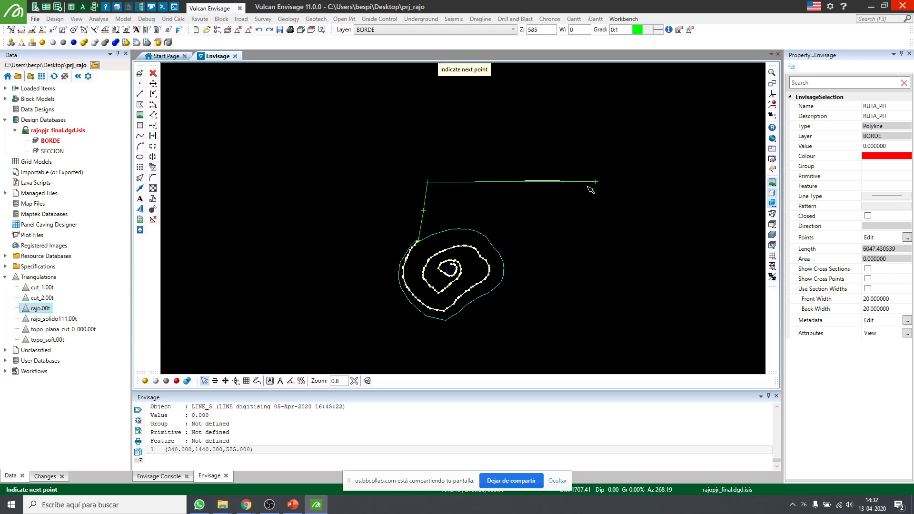
click(643, 182)
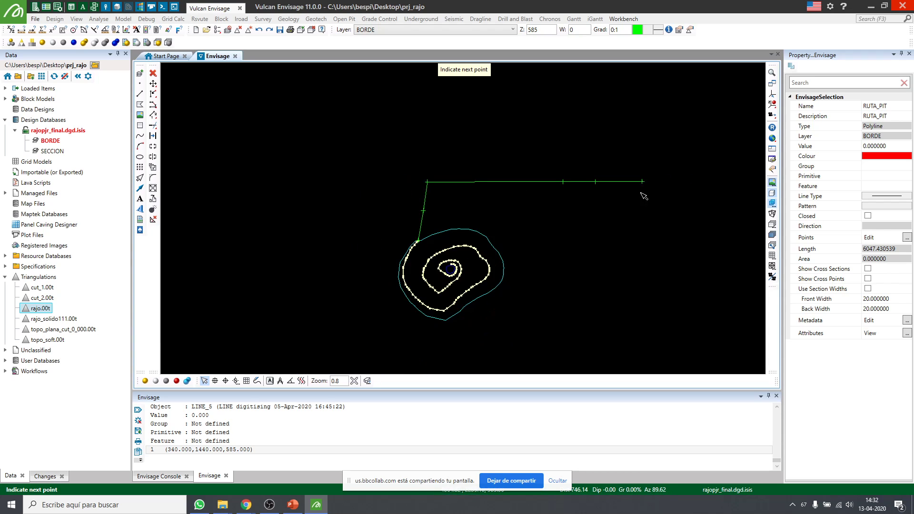
right_click(646, 234)
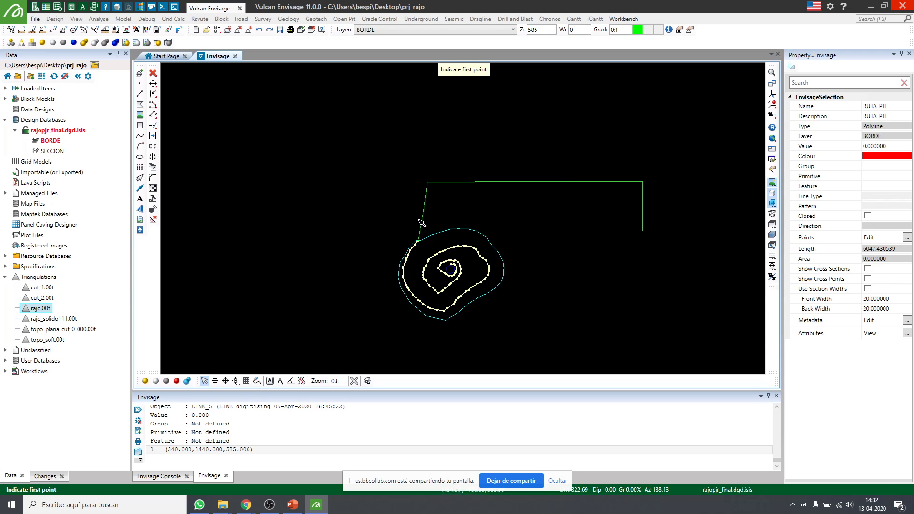
scroll(537, 224, up, 3)
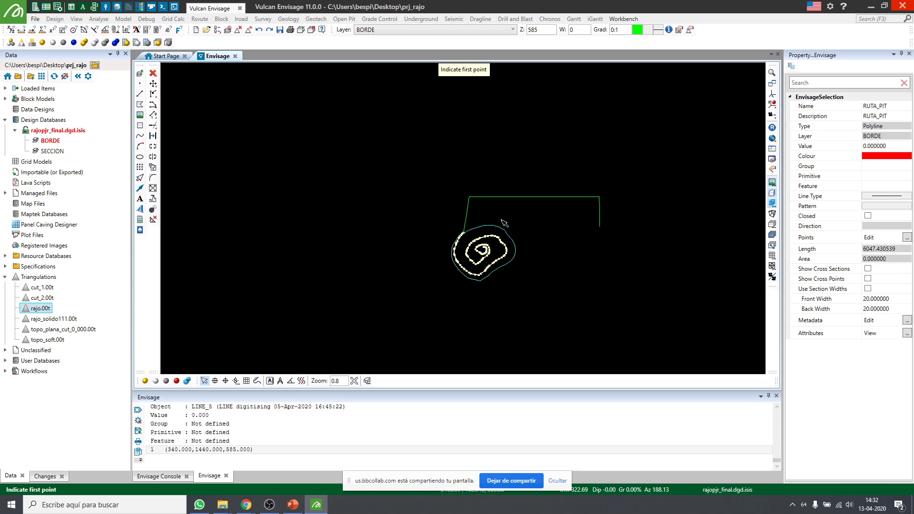
click(139, 95)
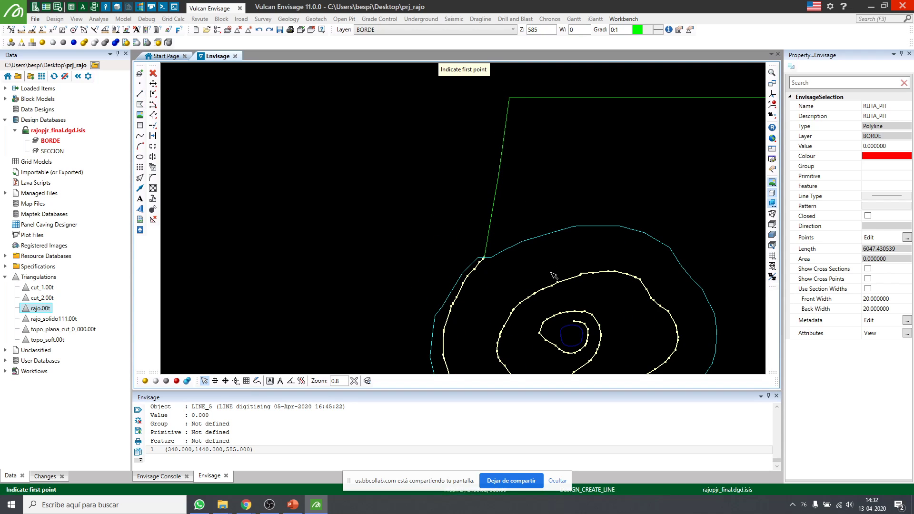
click(485, 258)
scroll(483, 253, up, 2)
right_click(478, 238)
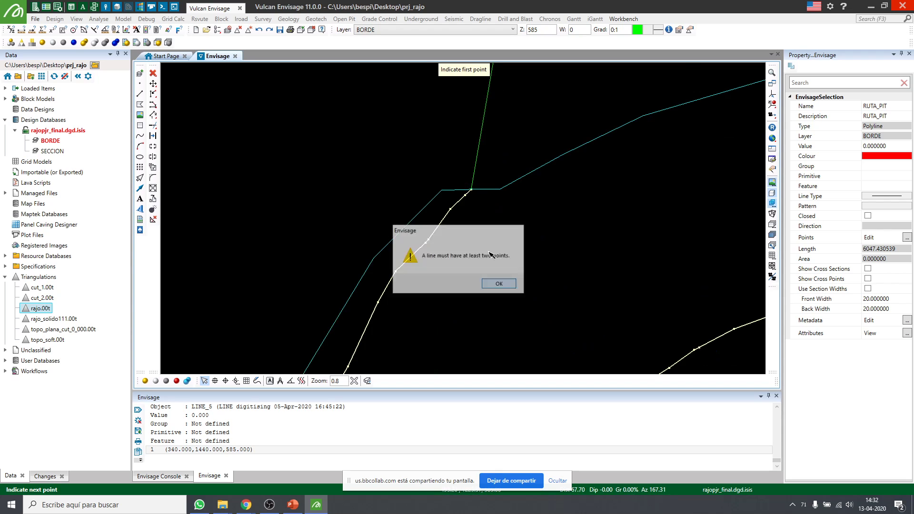
click(503, 283)
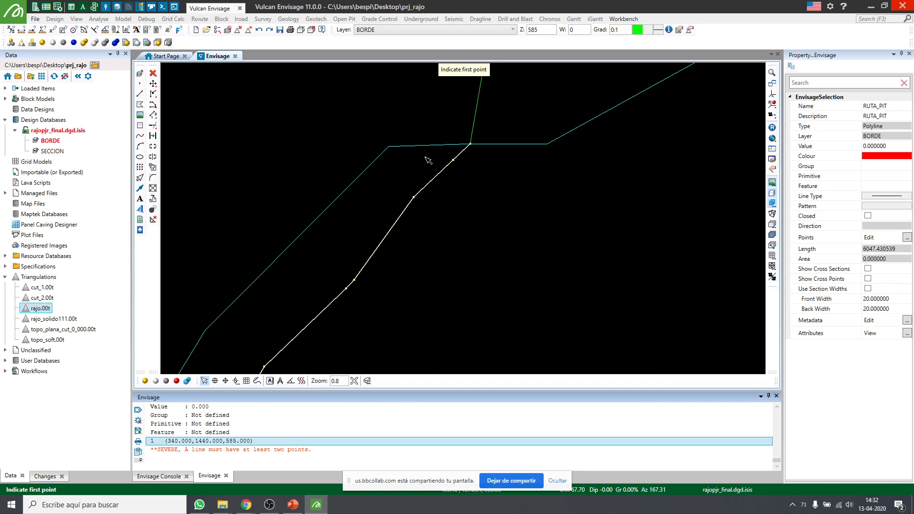
click(139, 93)
click(476, 255)
scroll(442, 311, down, 1)
scroll(442, 311, up, 2)
scroll(382, 205, up, 1)
right_click(615, 207)
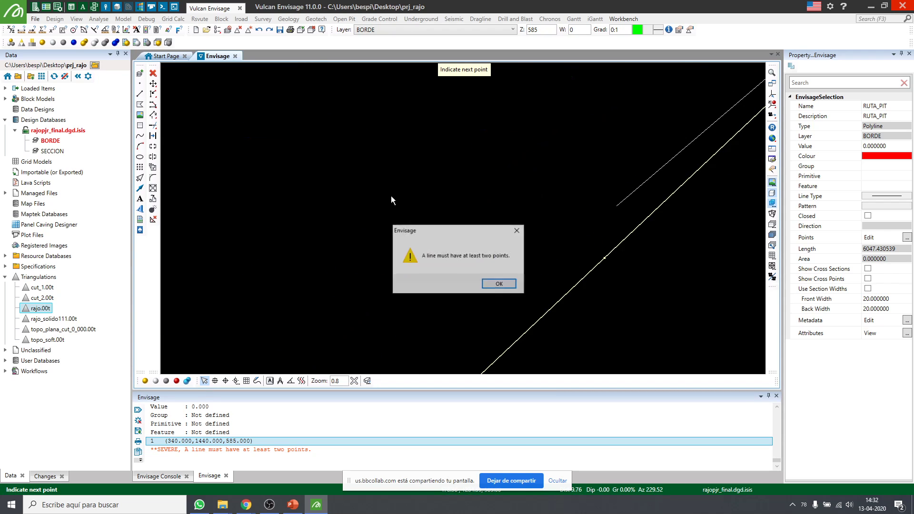
click(503, 285)
Start a second external line with its first point snapped to the RUTA_PIT exit point on the pit crest
scroll(318, 261, down, 2)
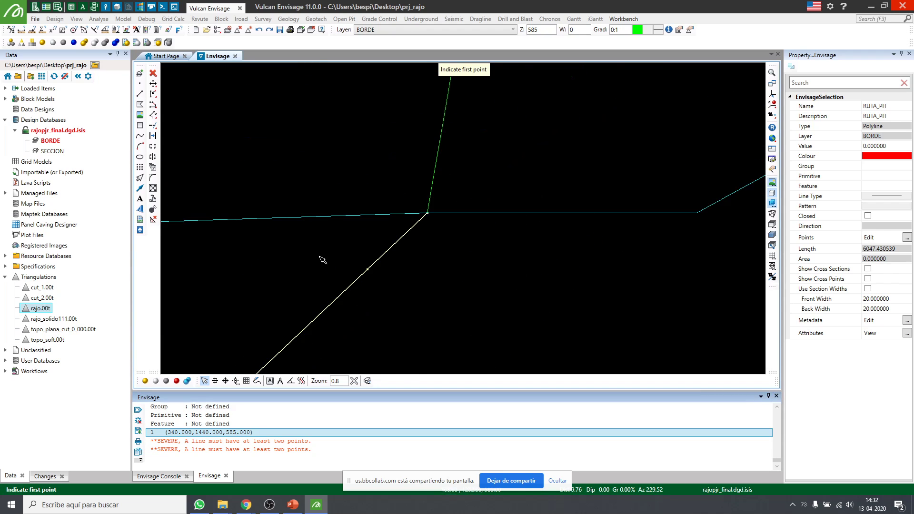
click(226, 383)
scroll(423, 213, up, 1)
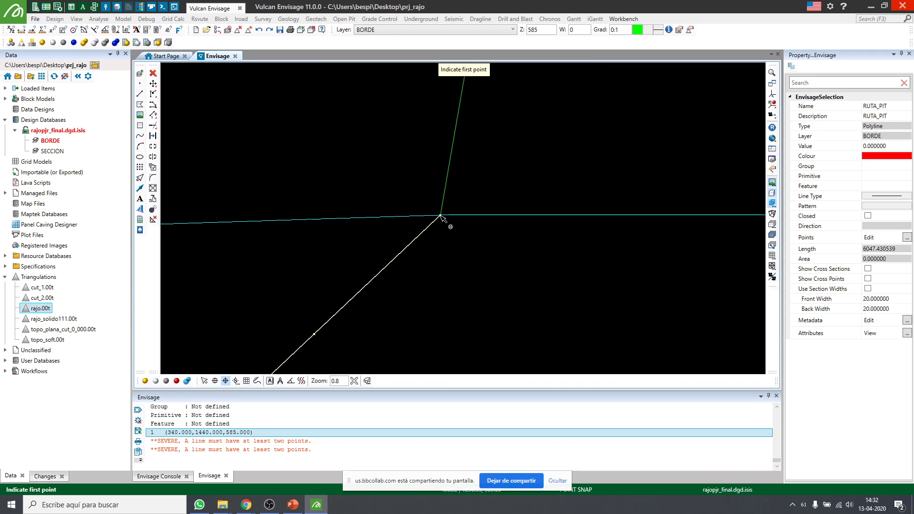
click(440, 217)
scroll(397, 221, down, 3)
scroll(484, 251, down, 3)
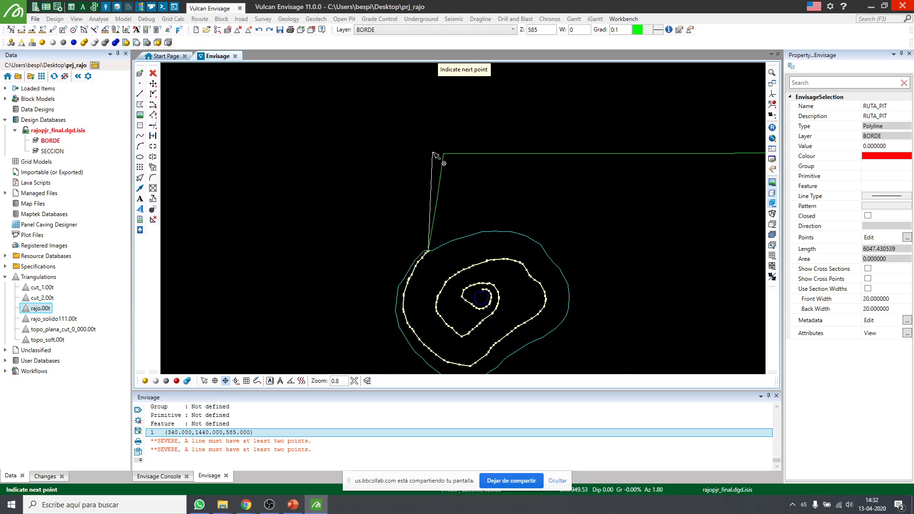
Digitise the second route with unsnapped points running north from the pit exit, far west and then south, and finish the line
click(205, 381)
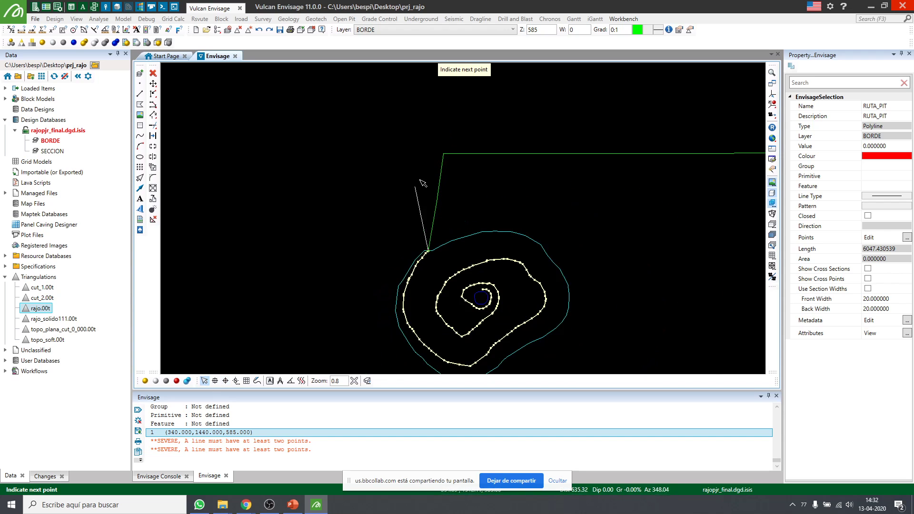
click(440, 154)
scroll(362, 156, down, 4)
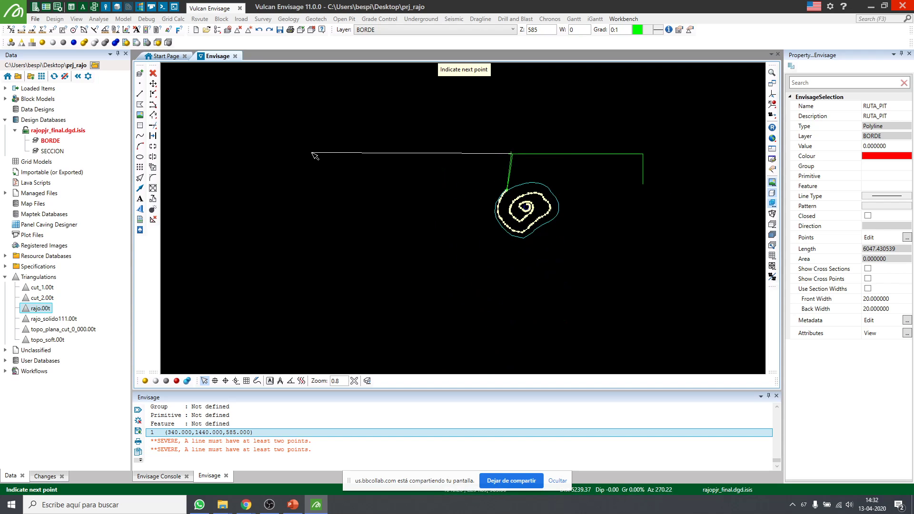
click(287, 154)
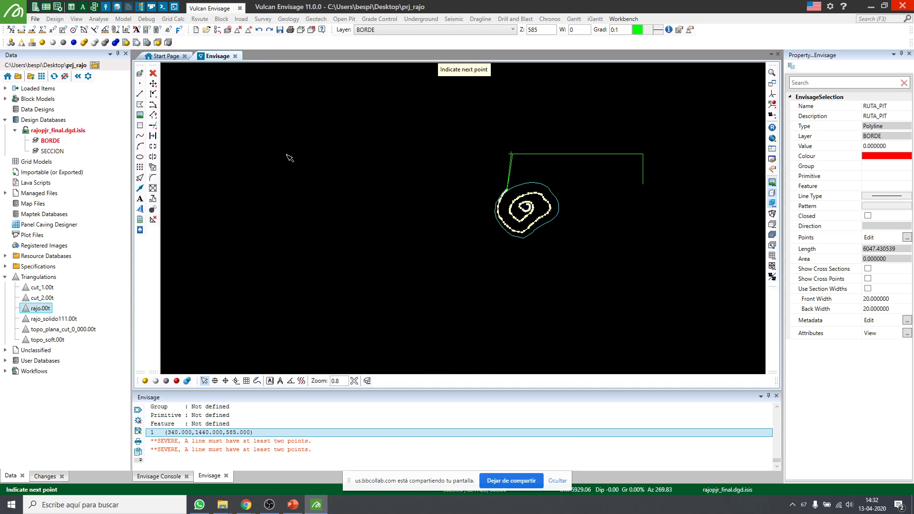
click(286, 223)
right_click(427, 213)
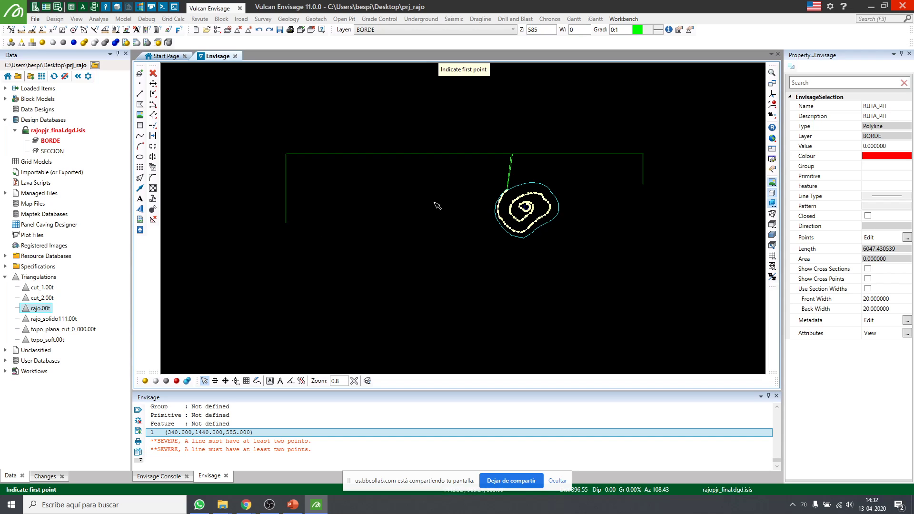
right_click(438, 200)
Name the eastern external route polyline RUTA_ORE and set its description to "ruta _ore"
scroll(533, 160, up, 3)
scroll(605, 205, down, 3)
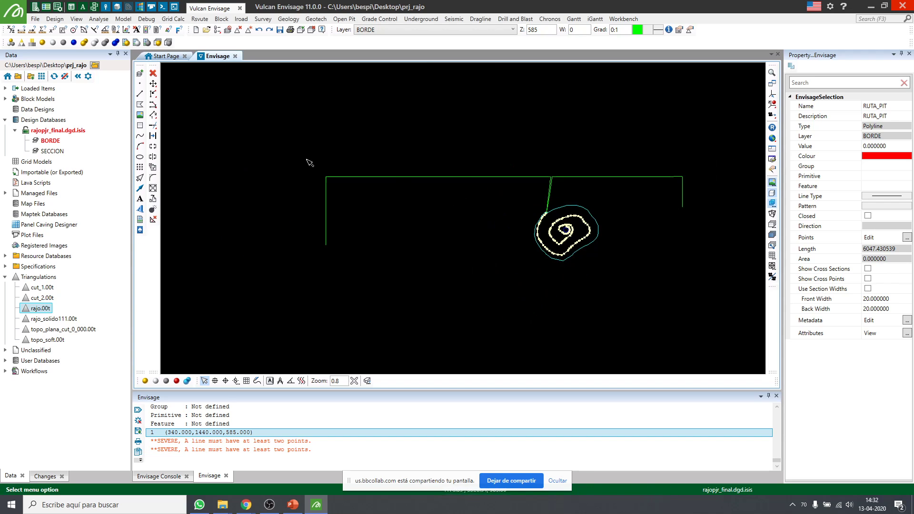
scroll(314, 164, up, 4)
scroll(362, 183, down, 5)
scroll(422, 195, up, 2)
scroll(498, 210, down, 1)
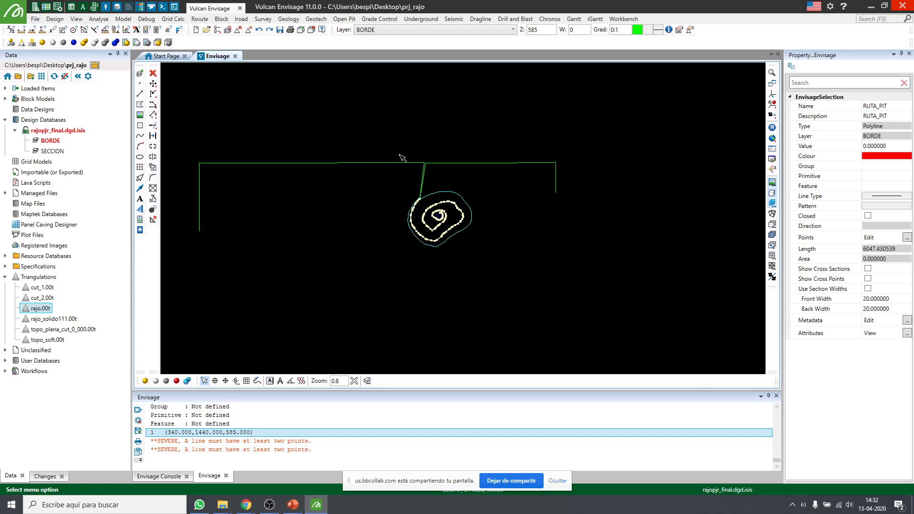
scroll(439, 172, up, 2)
click(459, 160)
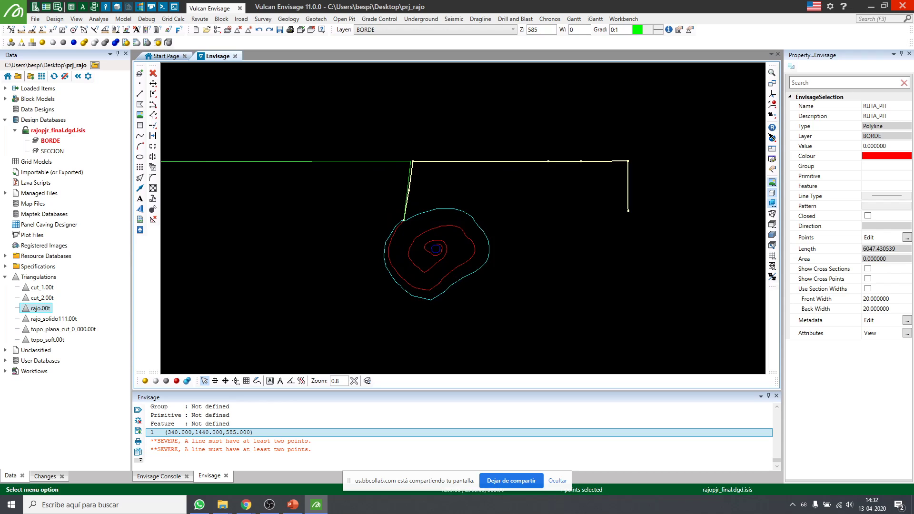
click(897, 106)
text(RUT)
key(Tab)
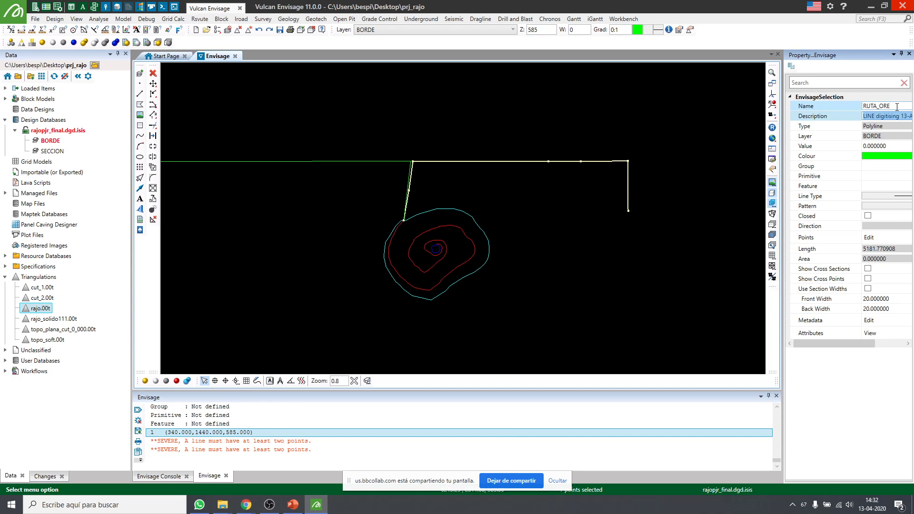
text(ruta _ore)
Set the colour of the RUTA_ORE polyline to white and deselect it
key(Tab)
key(Tab)
key(Tab)
key(Tab)
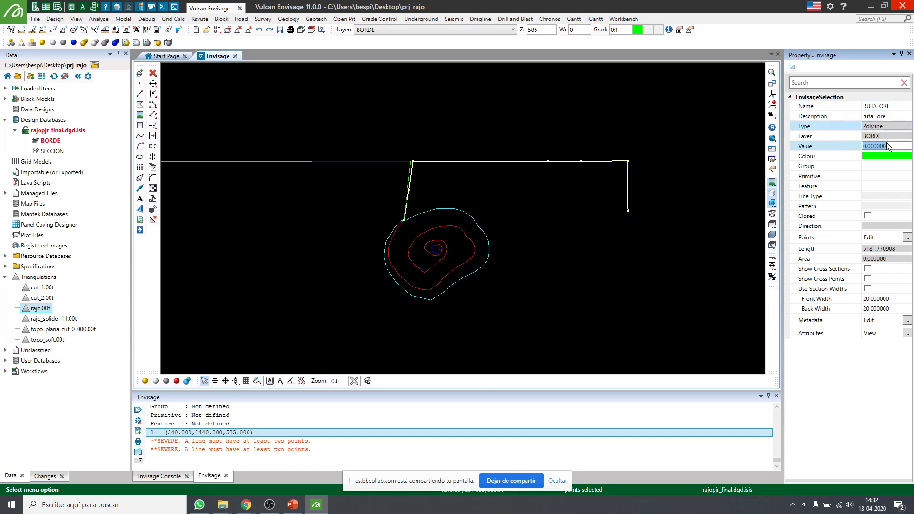
click(886, 156)
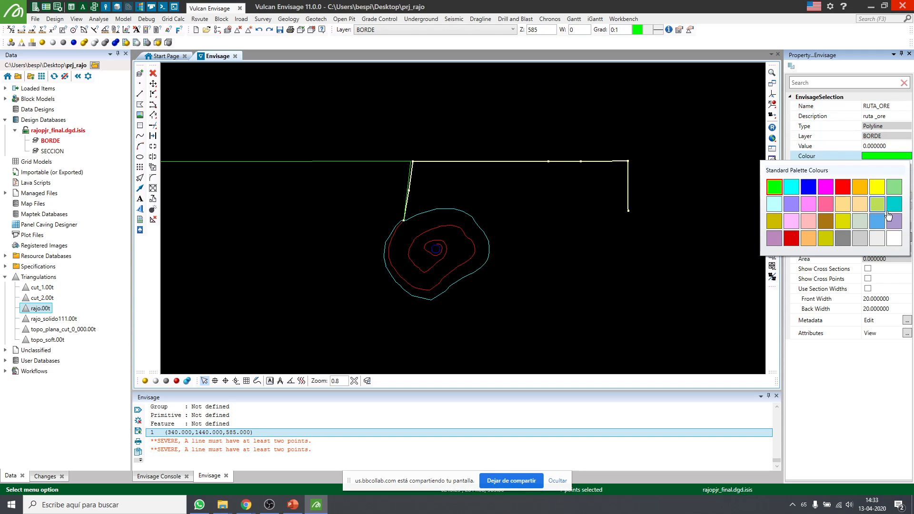
click(893, 242)
click(628, 110)
Name the western external route polyline RUTA_WASTE and set its description to "ruta_waste"
drag(353, 191, 298, 127)
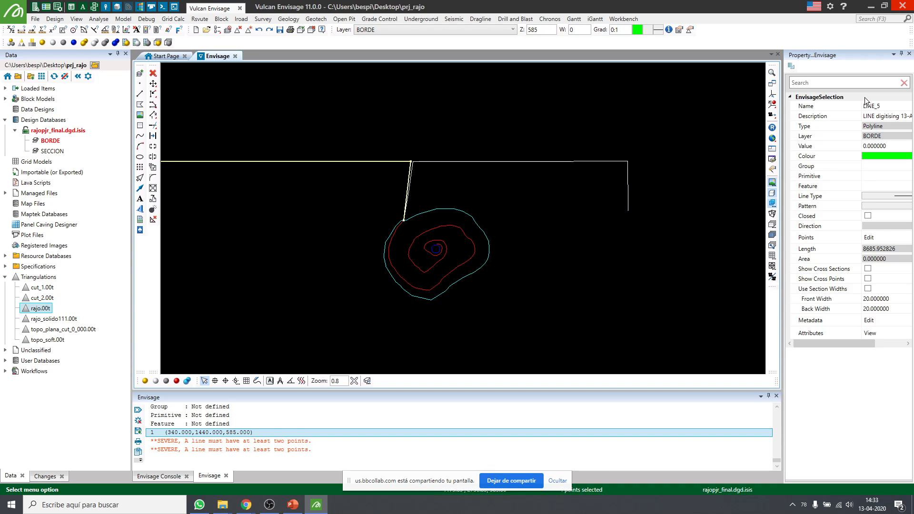
click(887, 106)
text(RUTA_WASTE)
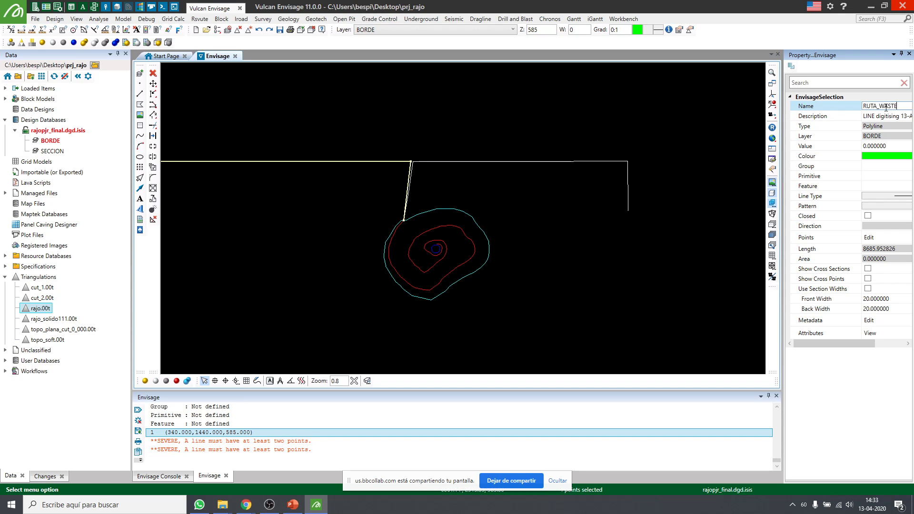
key(Tab)
text(r)
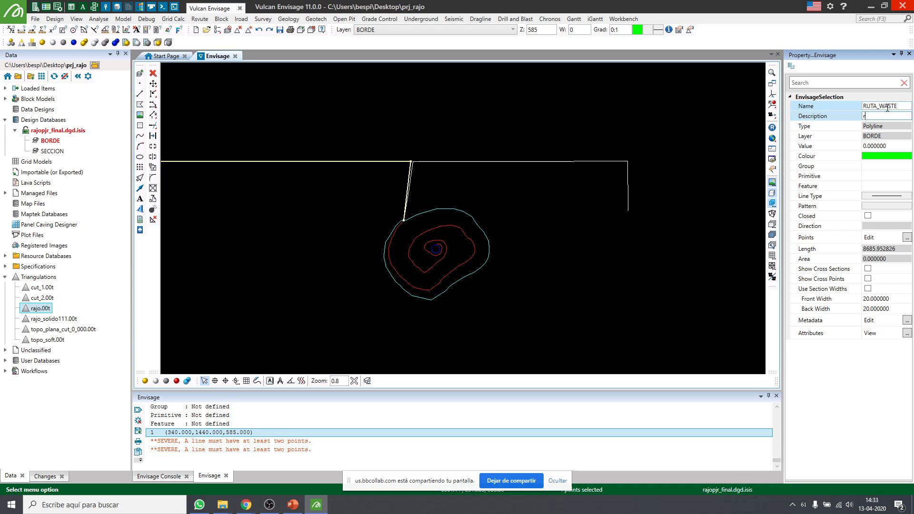
key(Tab)
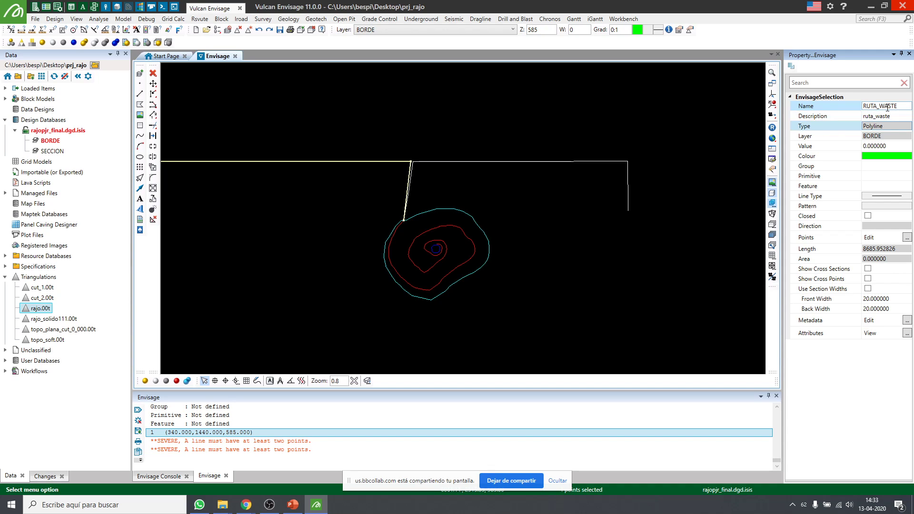
Set the colour of the RUTA_WASTE polyline to orange
click(896, 156)
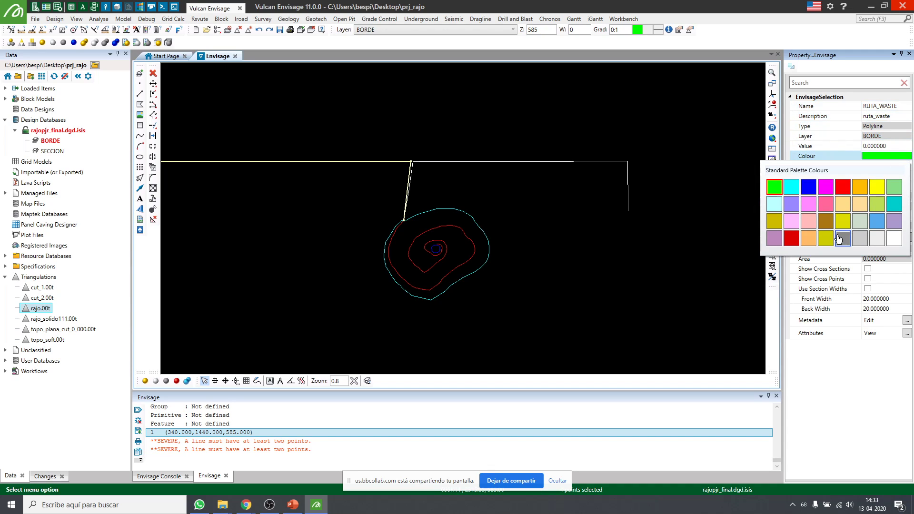
click(860, 187)
scroll(355, 143, down, 1)
scroll(441, 190, up, 1)
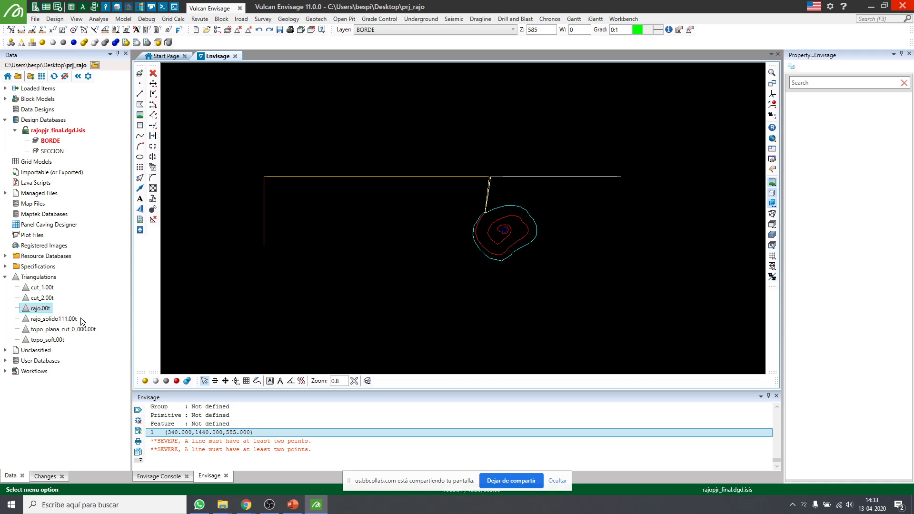
Display the rajo.00t triangulation together with the routes and select the RUTA_PIT polyline to show its points
double_click(45, 309)
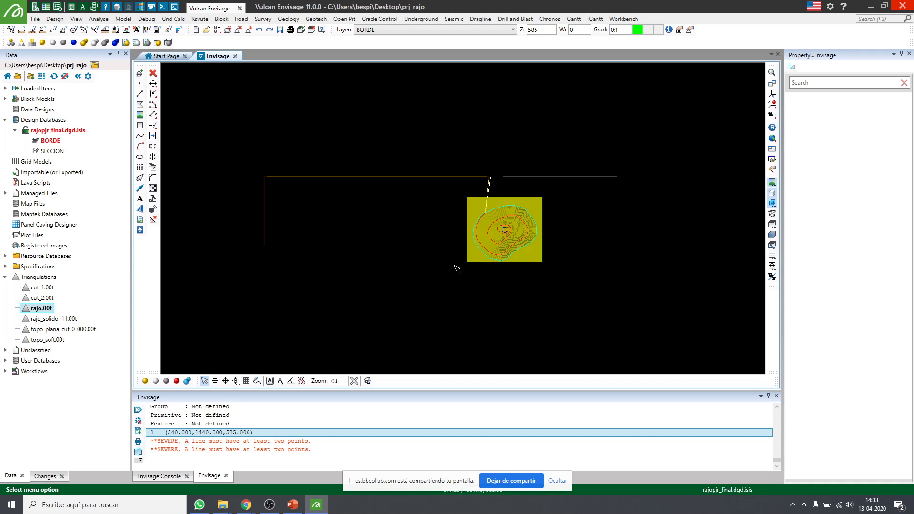
scroll(484, 231, up, 3)
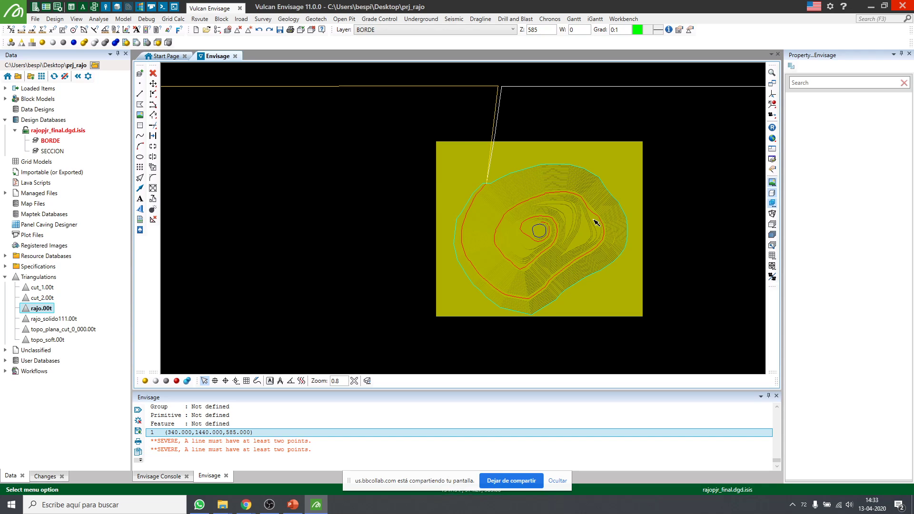
scroll(595, 222, up, 1)
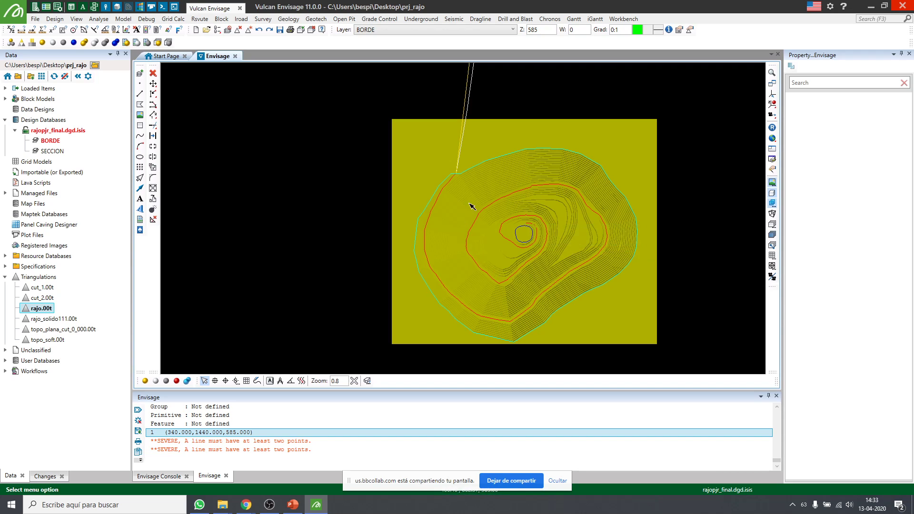
scroll(590, 243, down, 1)
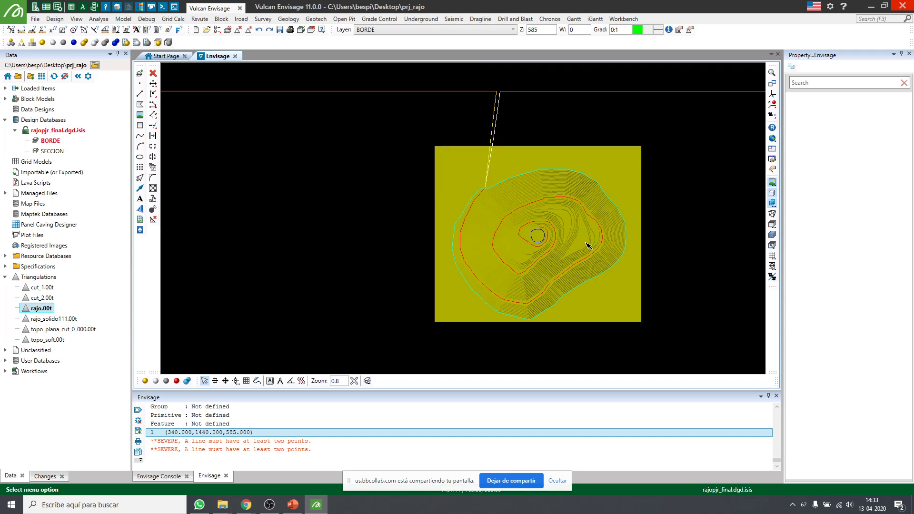
click(483, 196)
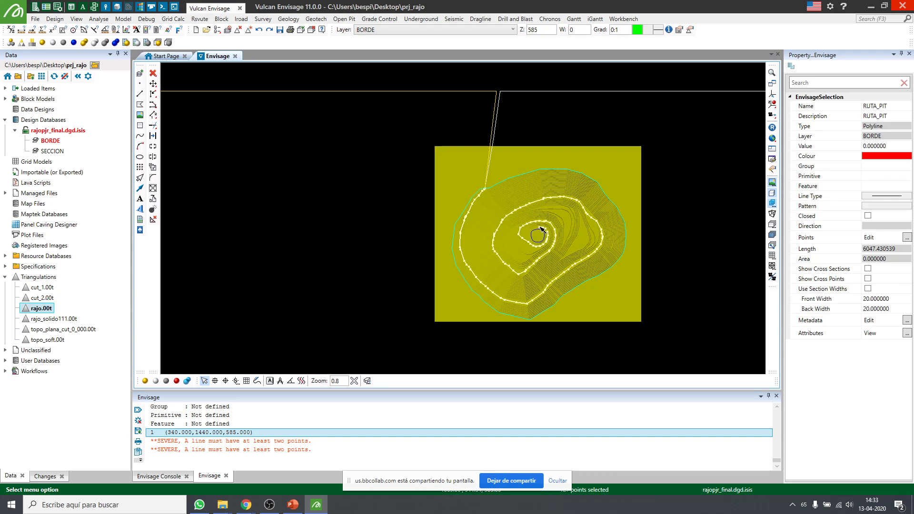
scroll(492, 273, down, 2)
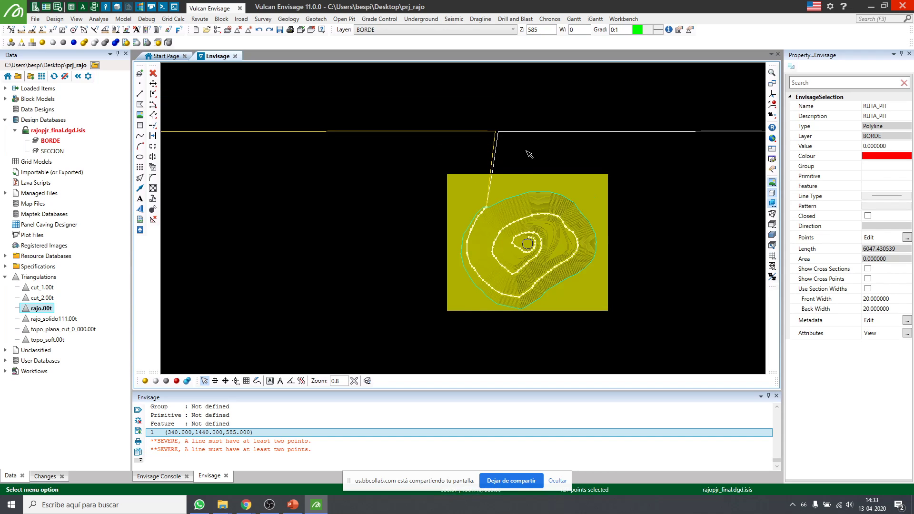
Label the points of the RUTA_ORE and RUTA_WASTE polylines with their point sequence and clear the selection
click(525, 151)
click(496, 153)
right_click(497, 153)
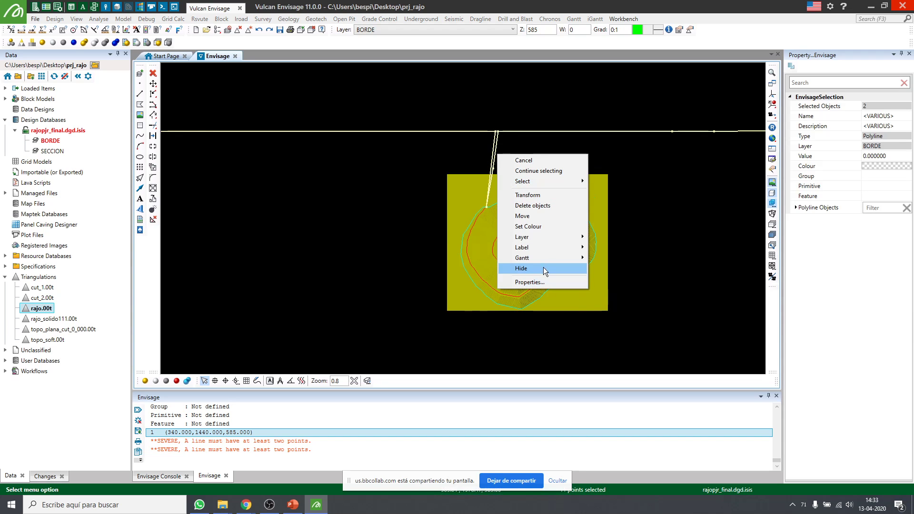
mouse_move(533, 247)
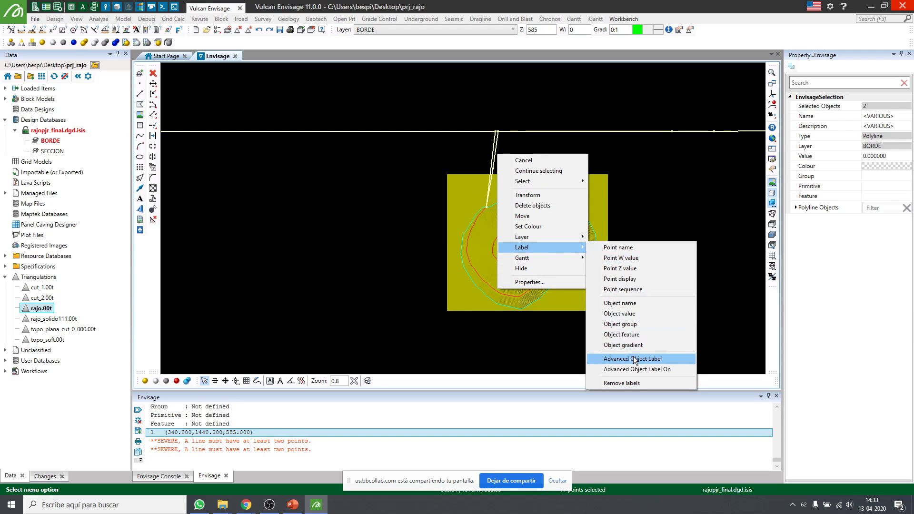
click(623, 289)
click(445, 280)
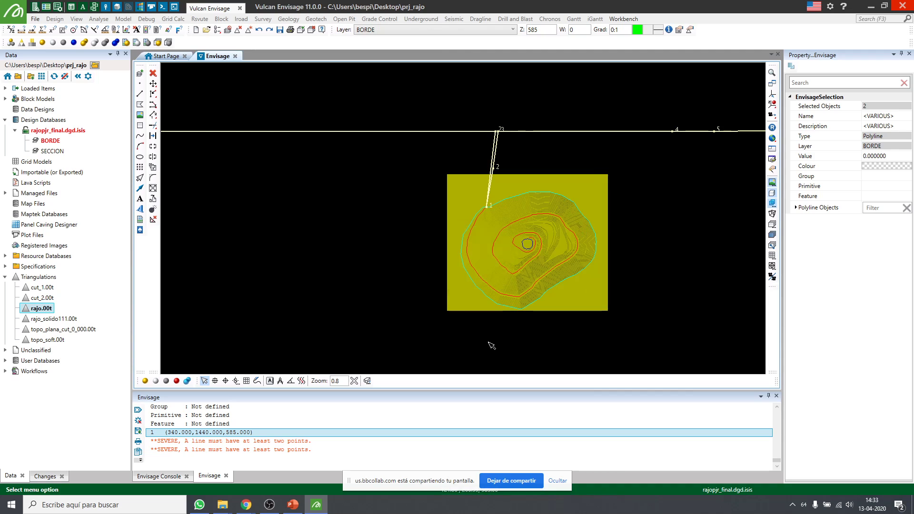
click(491, 217)
Remove the point sequence labels from the RUTA_ORE and RUTA_WASTE polylines and clear the selection
scroll(487, 208, down, 2)
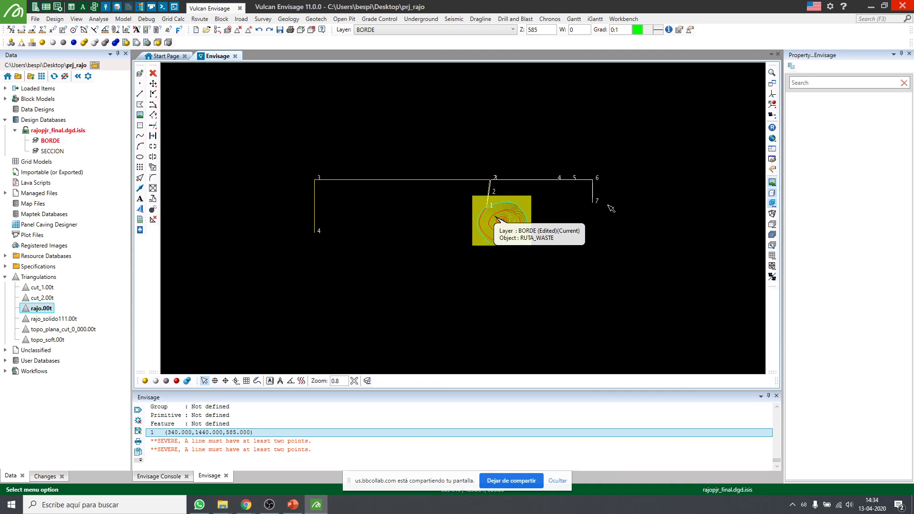
scroll(503, 211, up, 1)
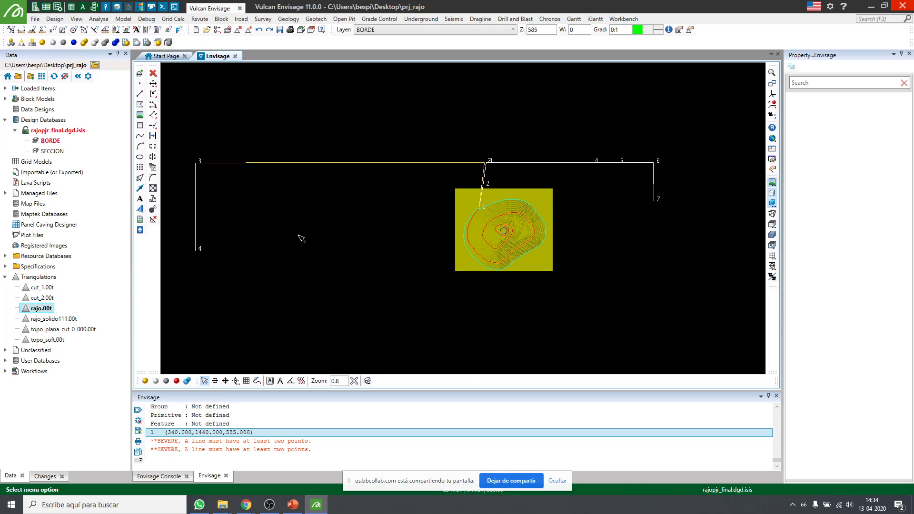
click(486, 163)
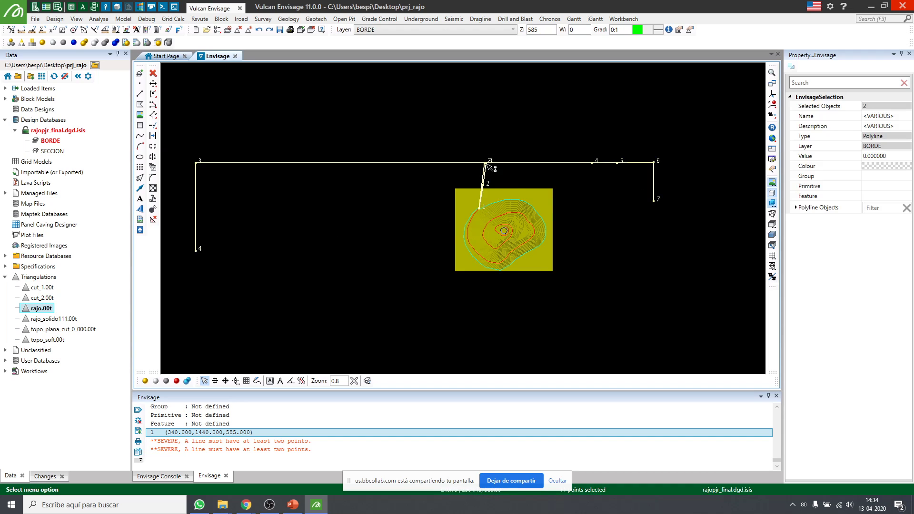
right_click(485, 163)
mouse_move(538, 257)
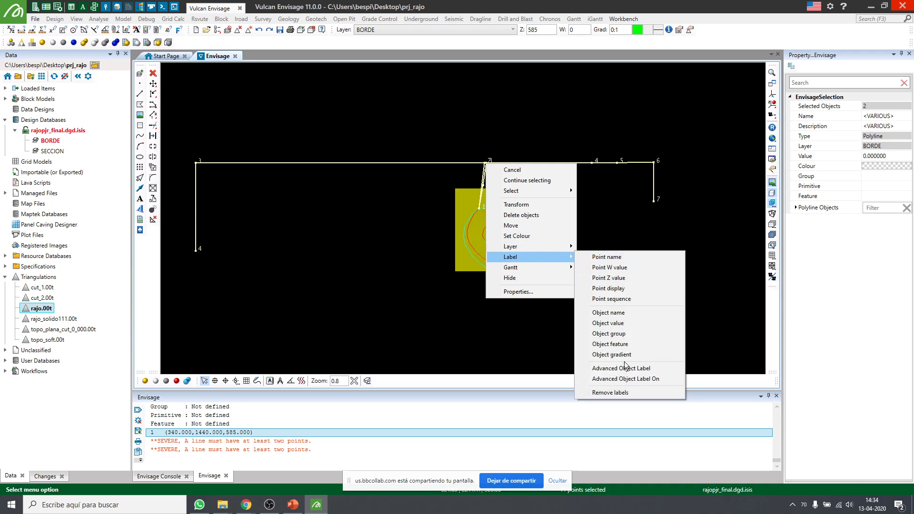
click(618, 394)
click(580, 230)
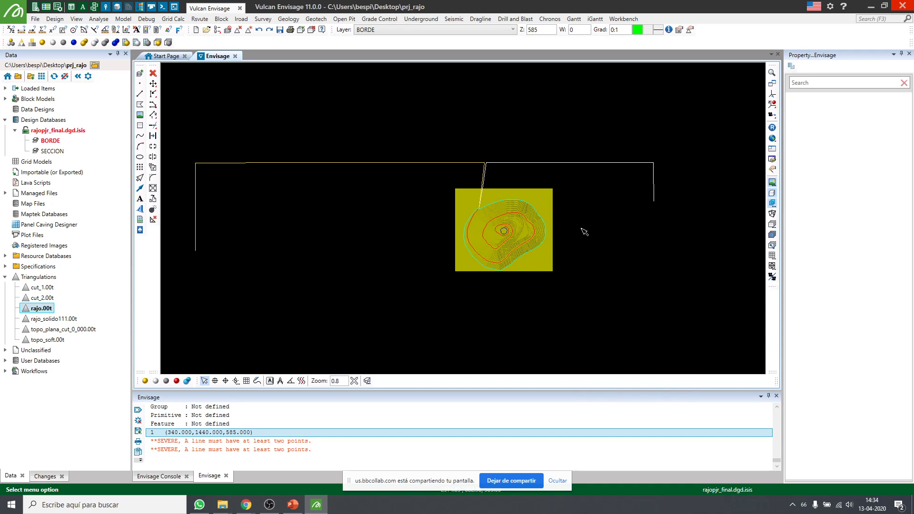
Draw a rectangle enclosing the free western end of the RUTA_WASTE polyline
scroll(589, 240, down, 2)
scroll(328, 267, up, 2)
scroll(421, 251, down, 2)
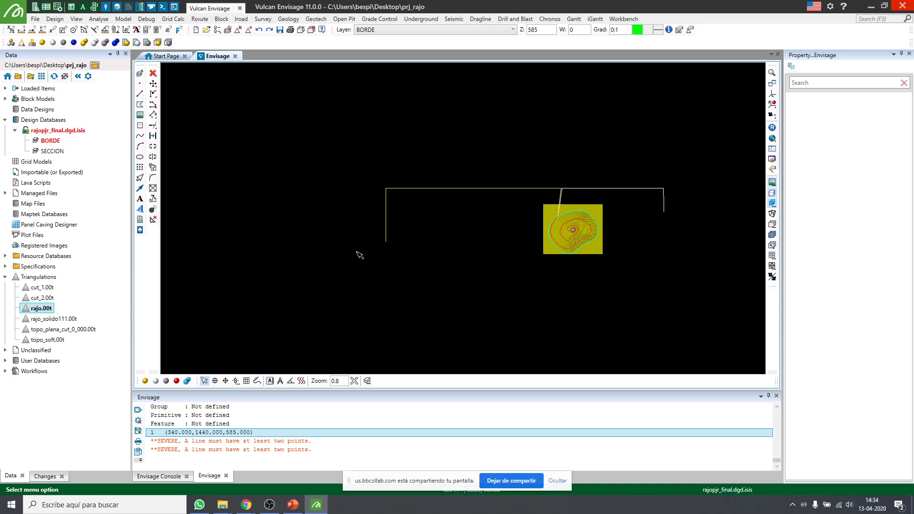
click(140, 125)
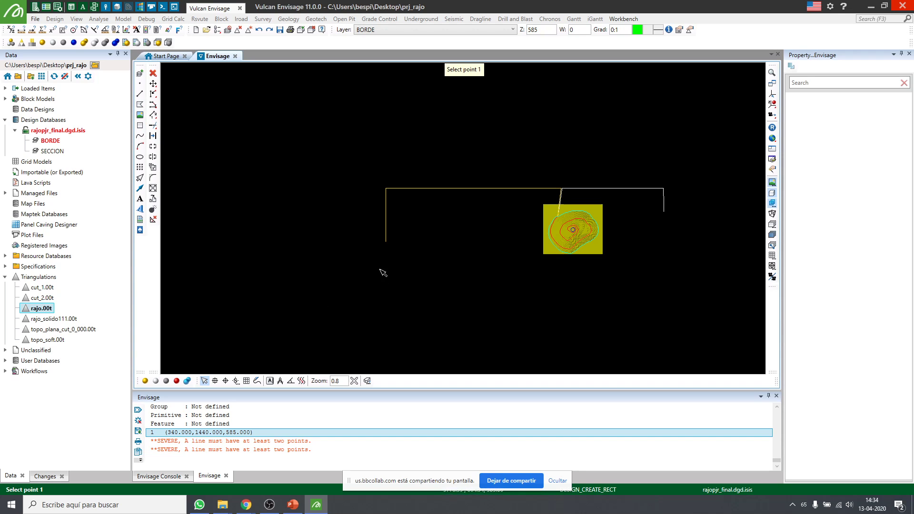
scroll(386, 247, up, 2)
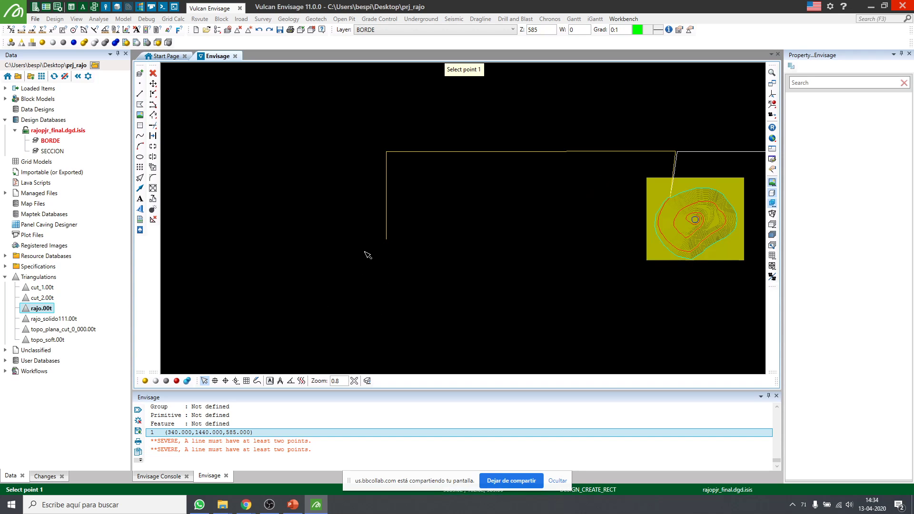
scroll(369, 254, up, 1)
scroll(353, 257, down, 3)
scroll(635, 265, down, 2)
scroll(578, 267, up, 1)
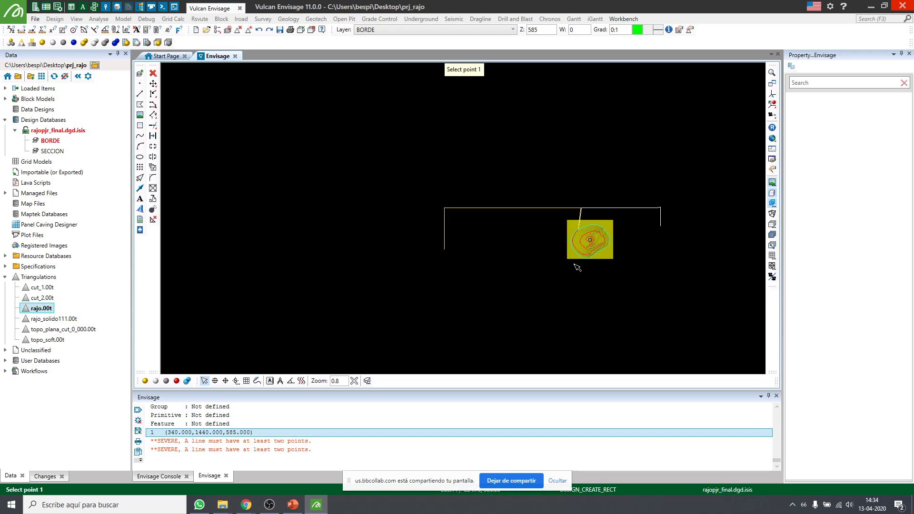
scroll(444, 255, up, 1)
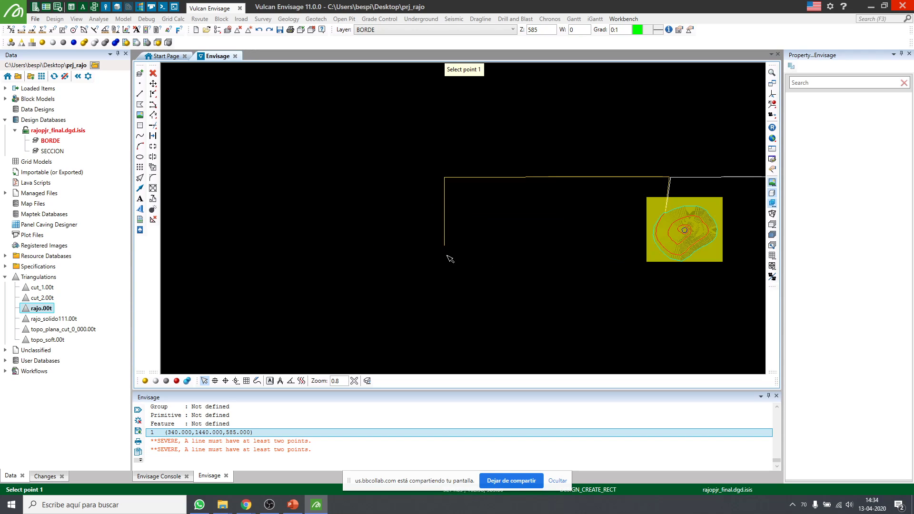
scroll(458, 247, up, 1)
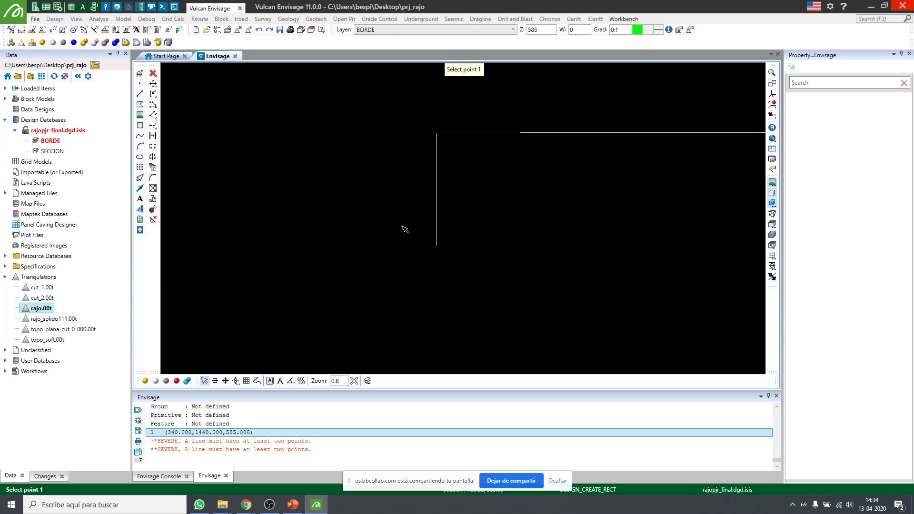
click(400, 224)
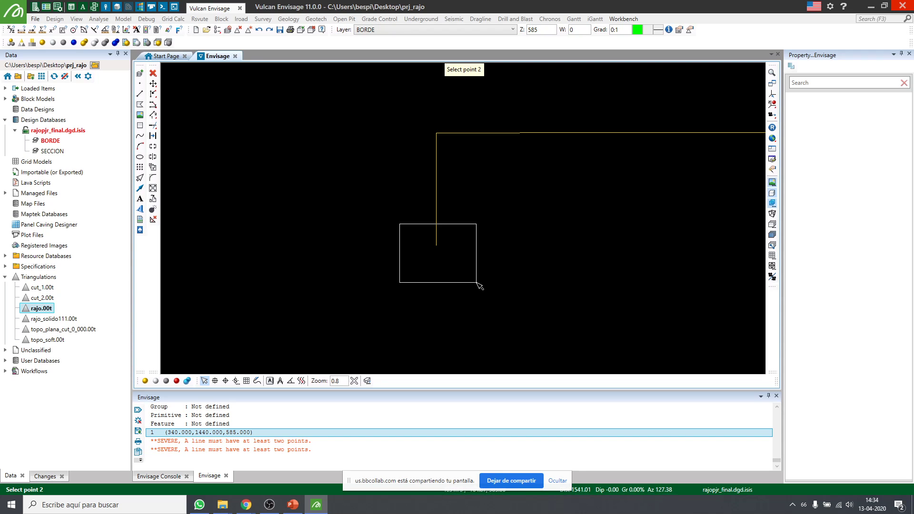
click(474, 282)
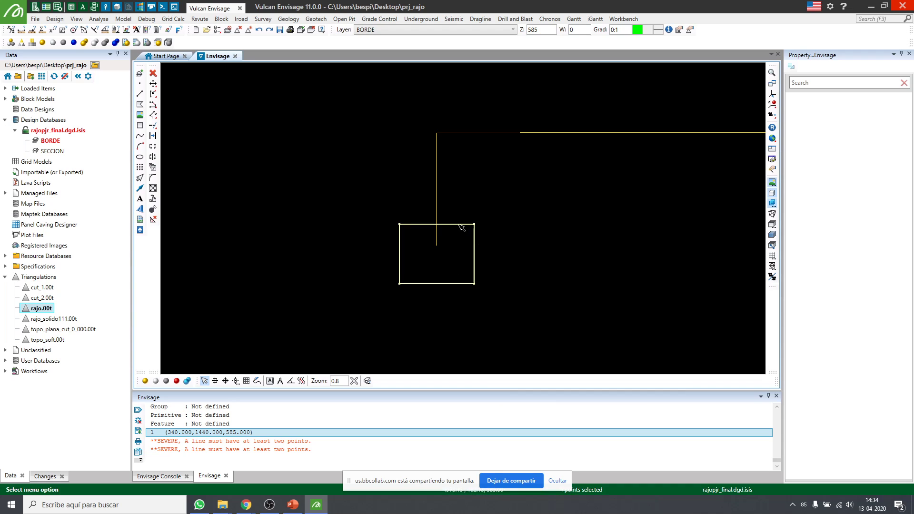
Label the rectangle's points with their point sequence and delete the rectangle
right_click(500, 247)
mouse_move(538, 350)
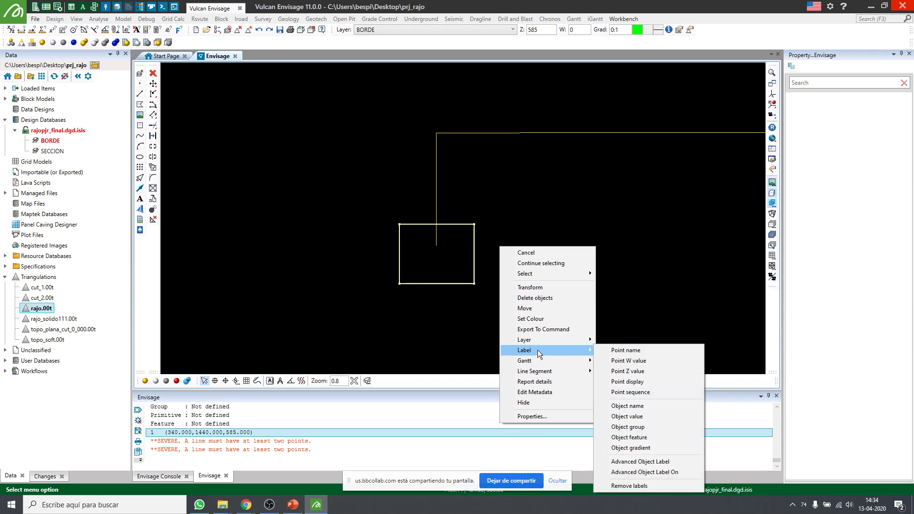
click(632, 392)
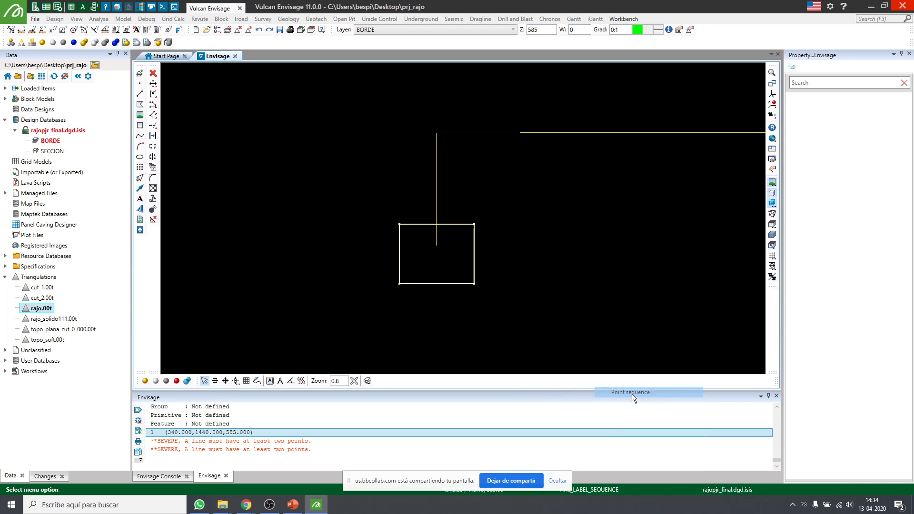
click(437, 275)
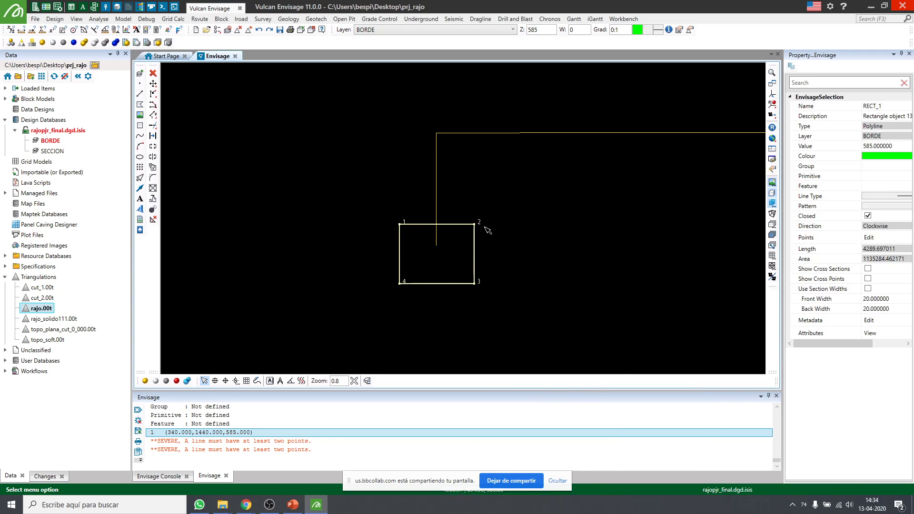
drag(420, 270, 374, 239)
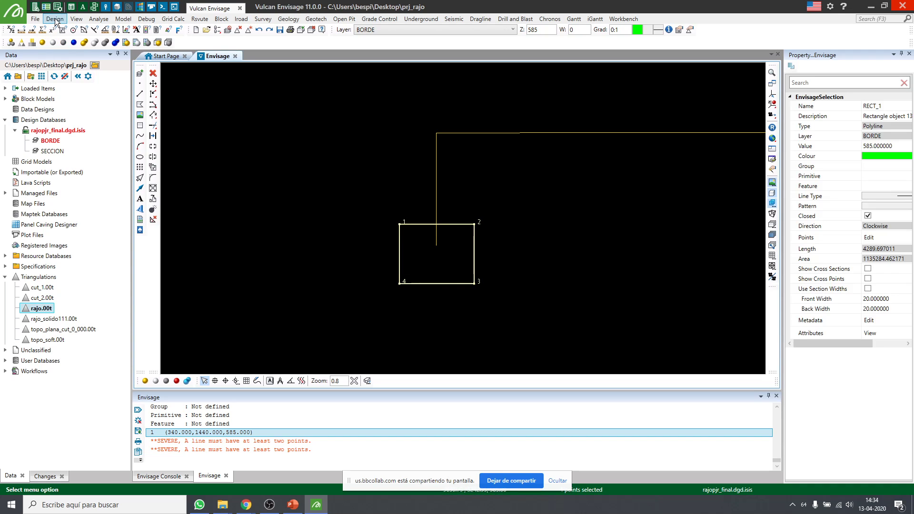
drag(517, 316, 460, 279)
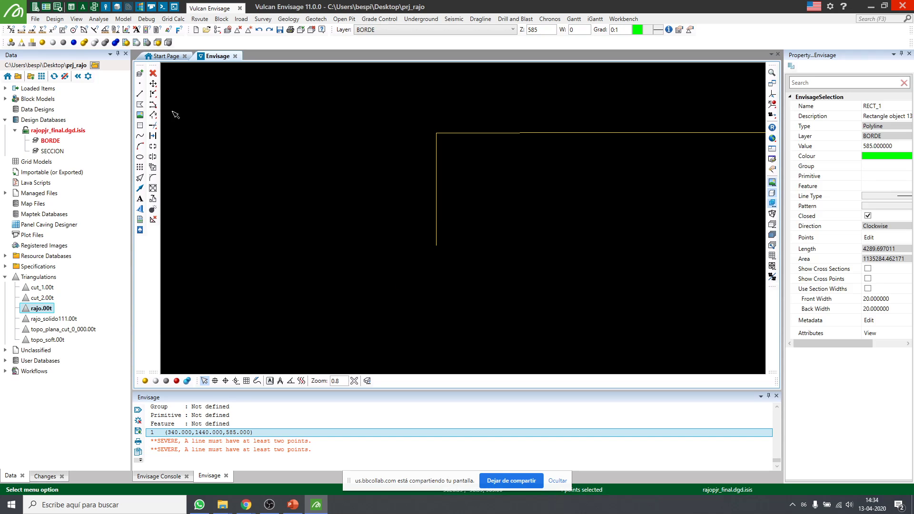
Draw a closed four-sided polygon around the western end of the RUTA_WASTE polyline with point snapping on
click(140, 104)
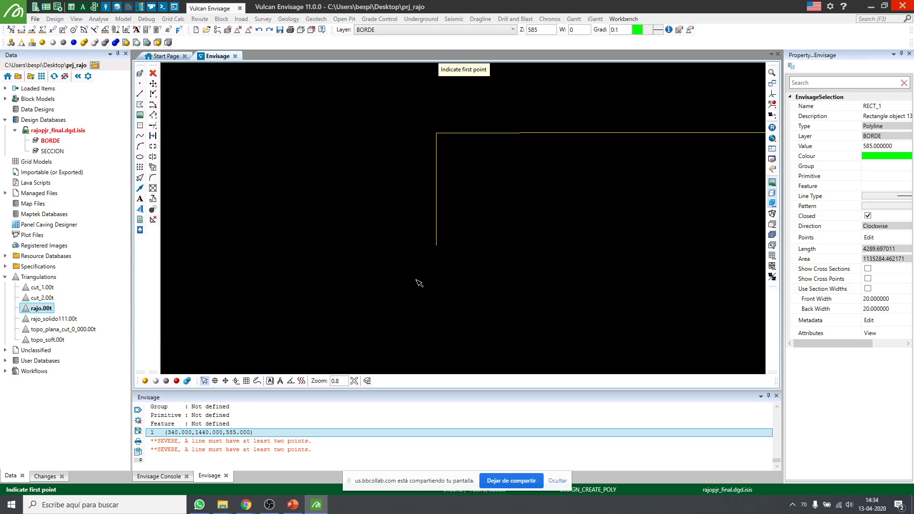
click(400, 252)
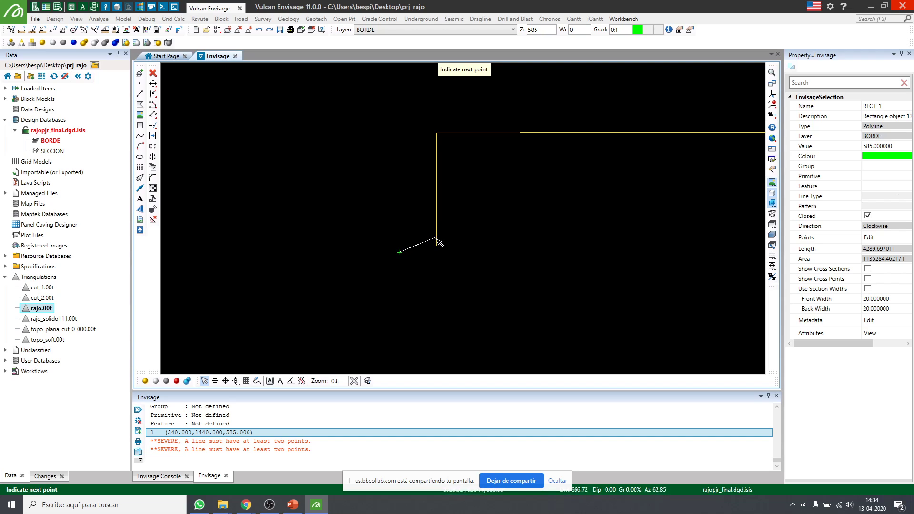
click(435, 227)
click(473, 251)
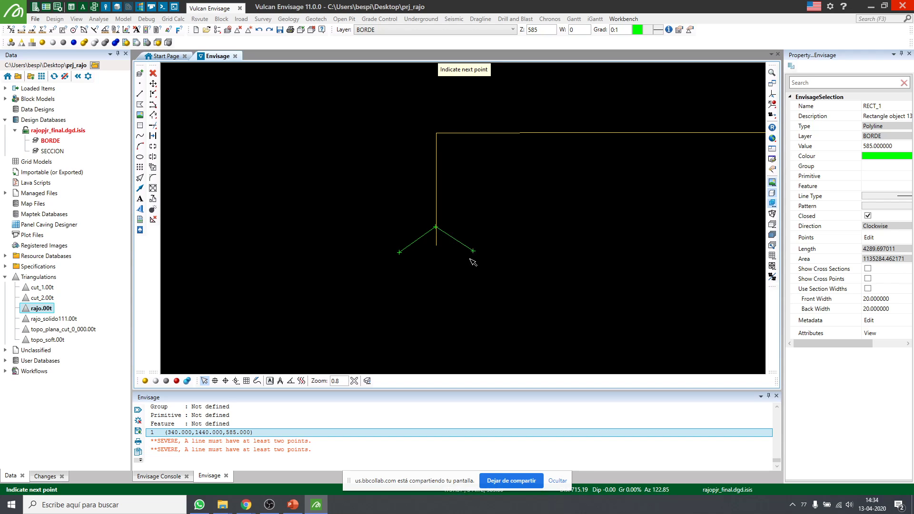
click(443, 295)
click(225, 381)
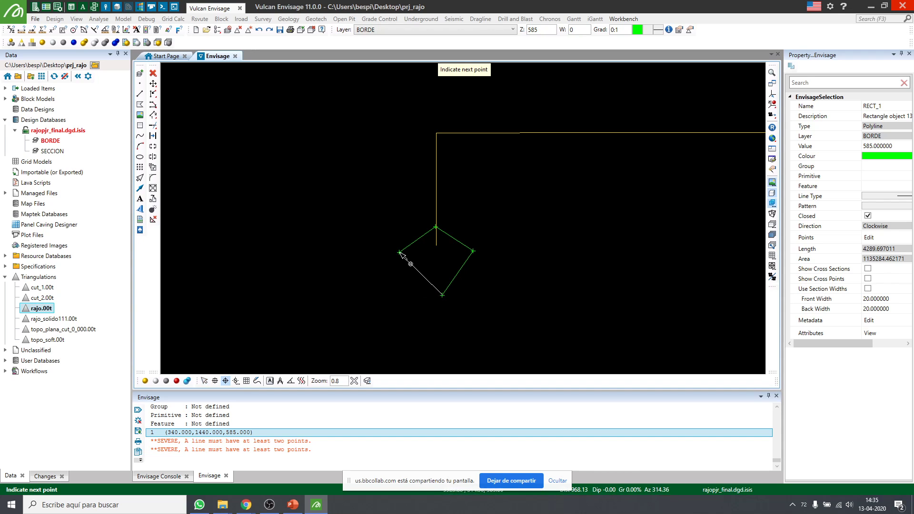
right_click(316, 171)
Label the points of the new four-sided polygon with their point sequence
drag(424, 256, 374, 210)
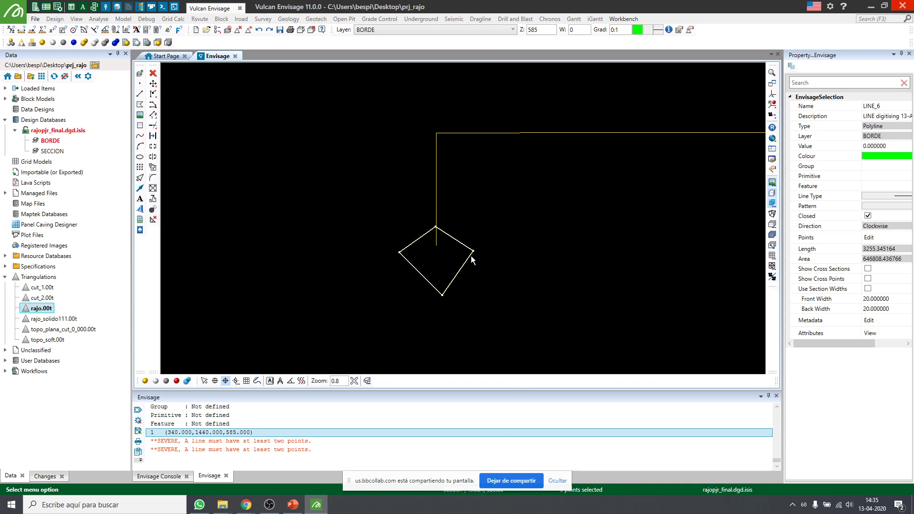
right_click(429, 244)
mouse_move(485, 343)
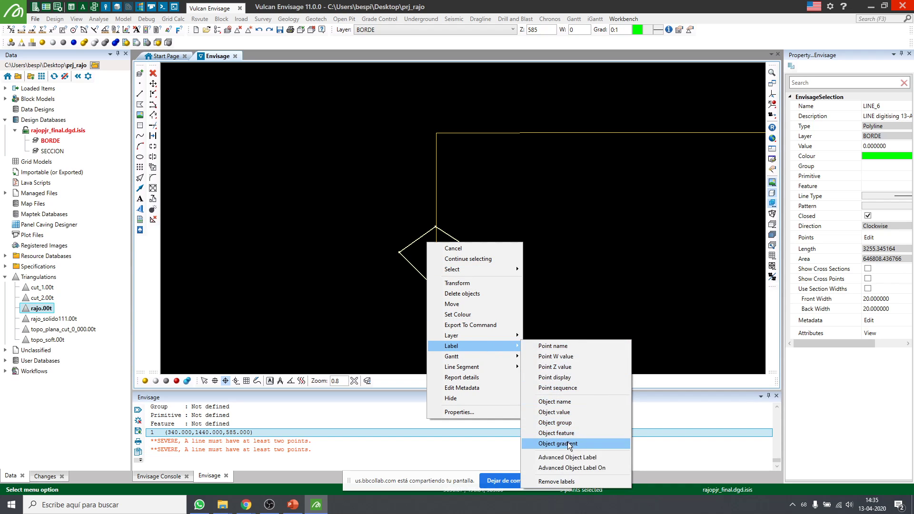
click(558, 387)
click(442, 276)
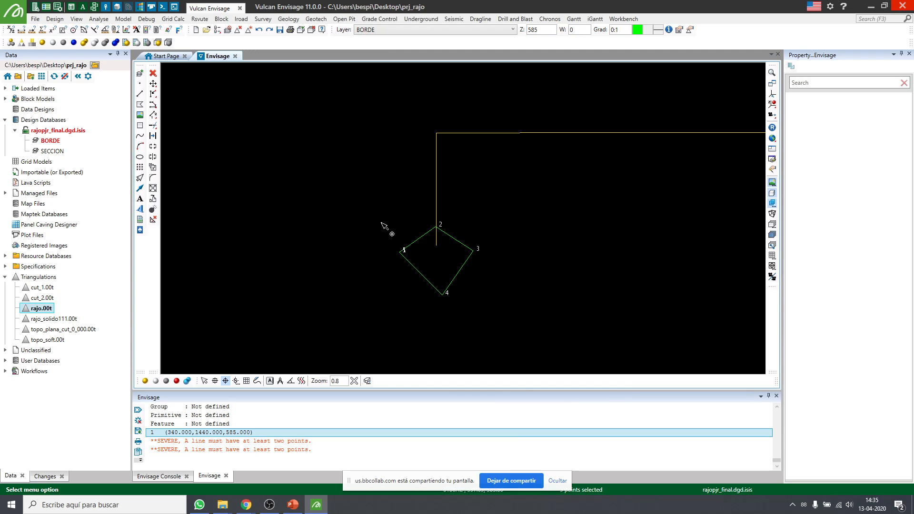
Reverse the point order of the four-sided polygon so that it runs counter-clockwise
drag(420, 257, 379, 227)
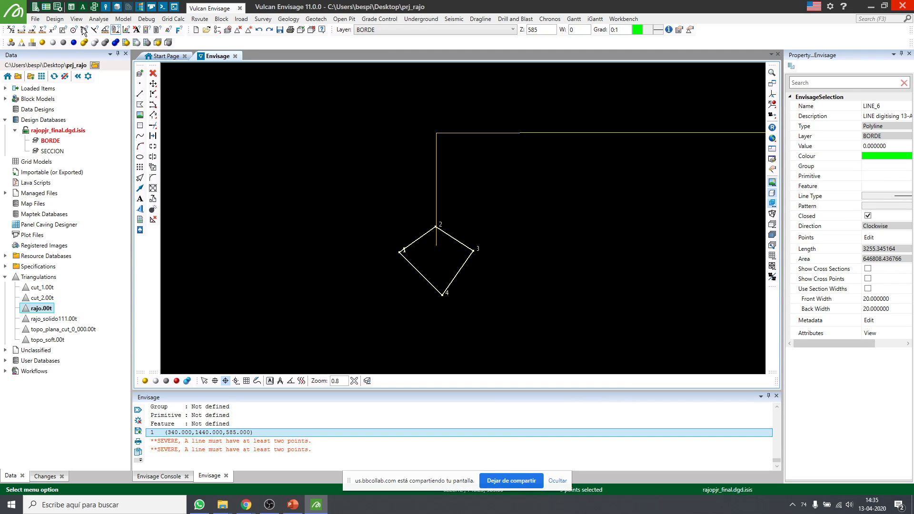
click(55, 18)
mouse_move(76, 118)
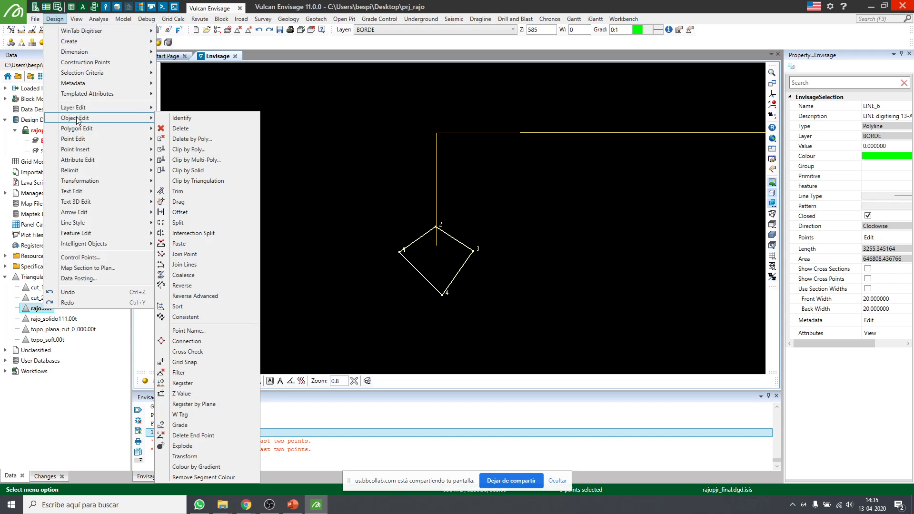
click(190, 285)
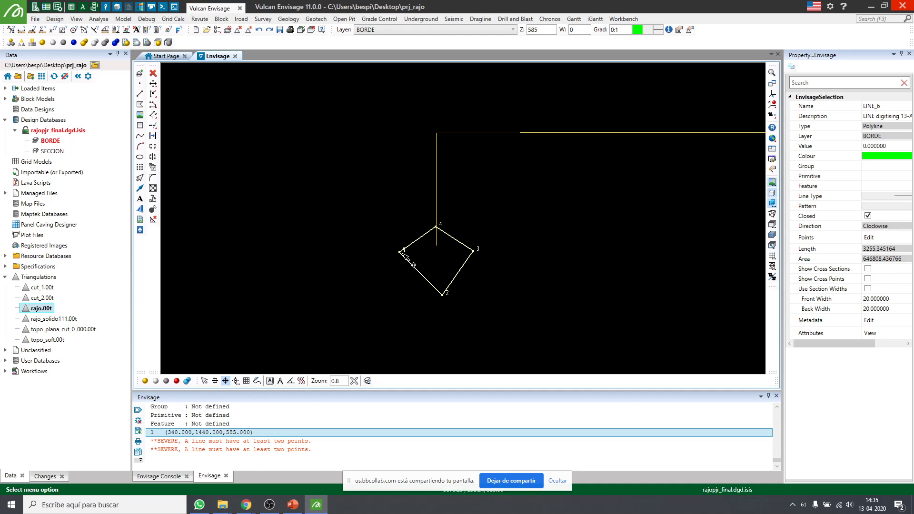
click(344, 274)
Remove the point sequence labels from the four-sided polygon and clear the selection
scroll(287, 277, down, 3)
click(365, 279)
right_click(408, 284)
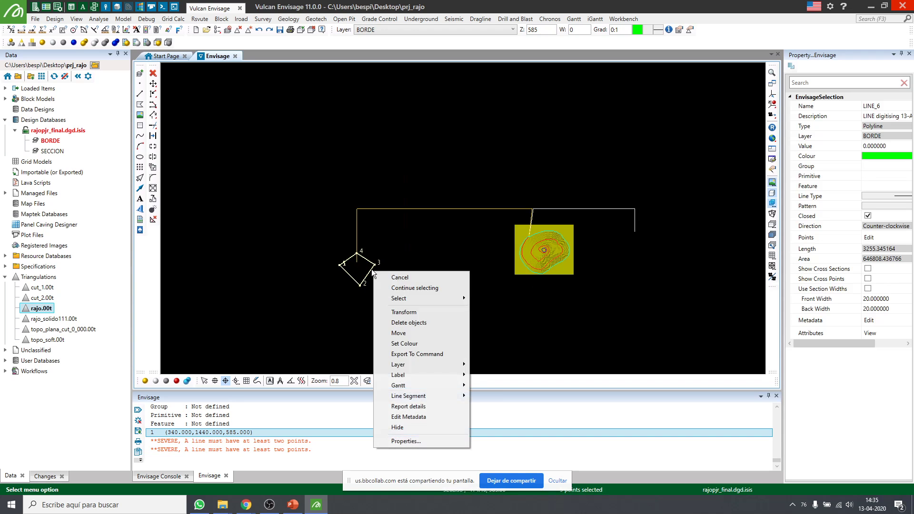
mouse_move(427, 373)
click(503, 375)
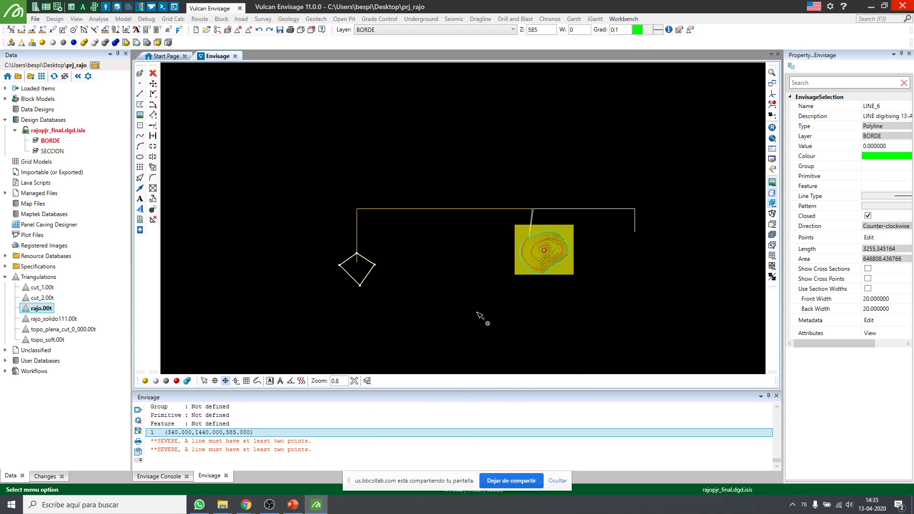
click(651, 282)
mouse_move(656, 251)
mouse_down()
mouse_move(617, 221)
mouse_move(632, 248)
mouse_move(660, 255)
mouse_up()
Save the BORDE layer and hide the screen-sharing notice
scroll(571, 252, up, 3)
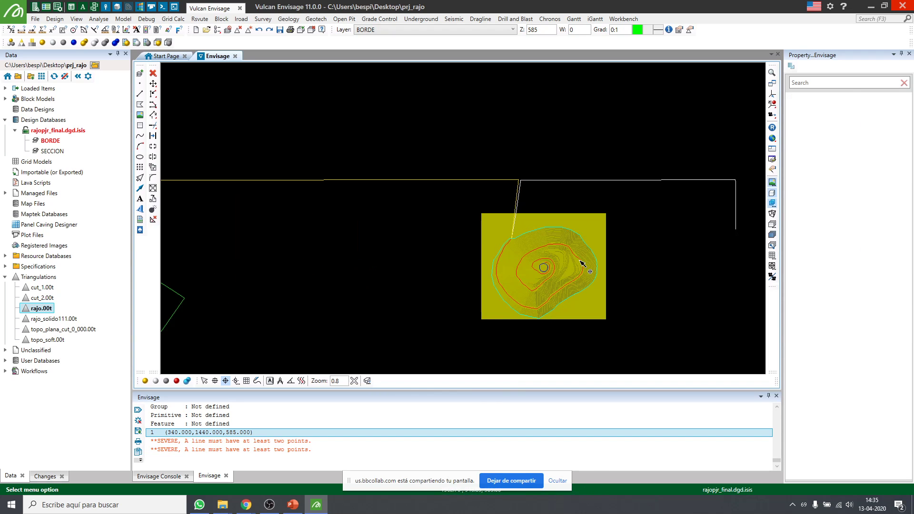
click(279, 29)
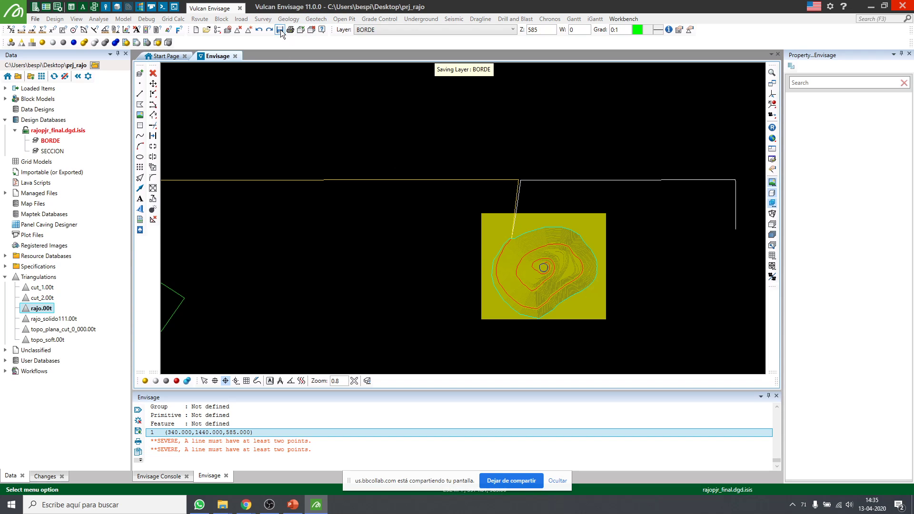
click(483, 284)
scroll(337, 159, down, 2)
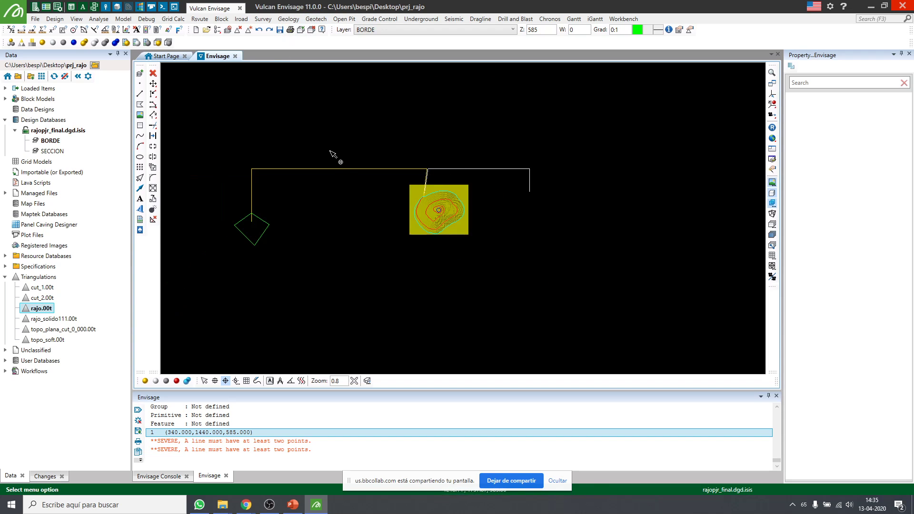
click(558, 480)
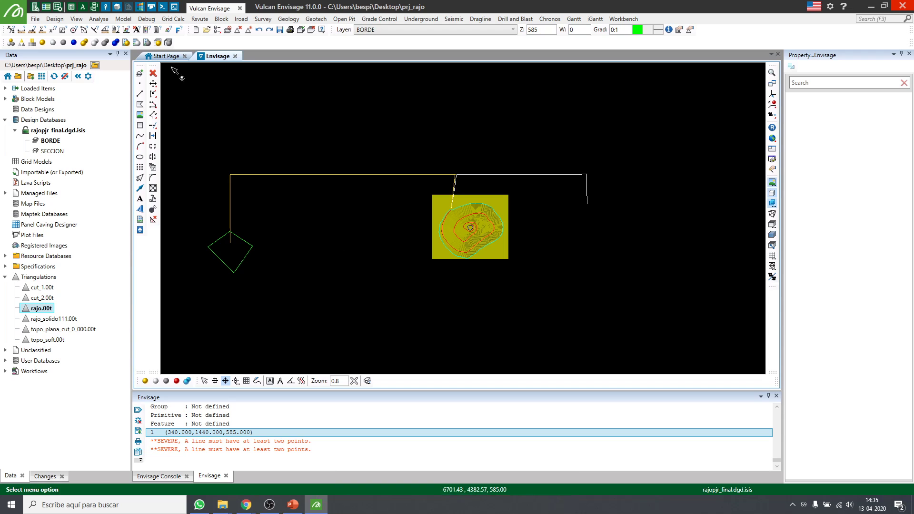
Open the haulage route network builder and delete the existing ORE and DUMP routes
click(345, 19)
mouse_move(421, 157)
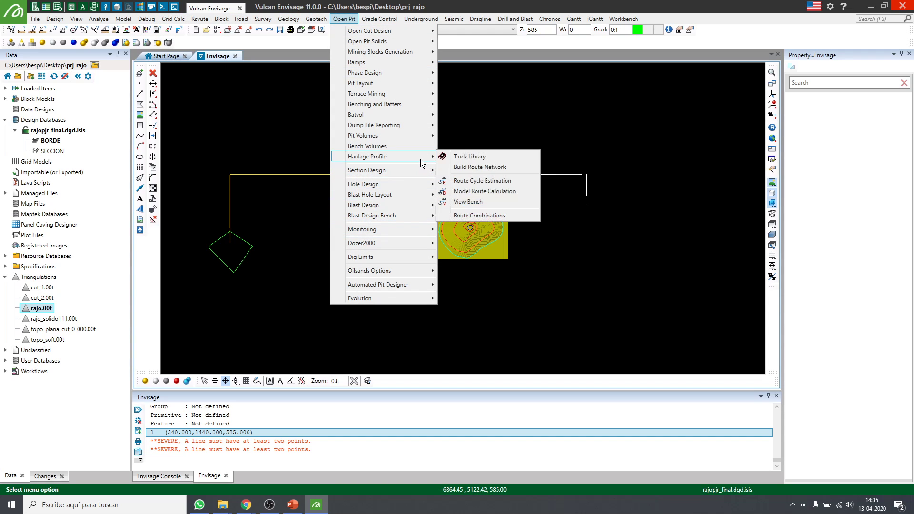
click(487, 169)
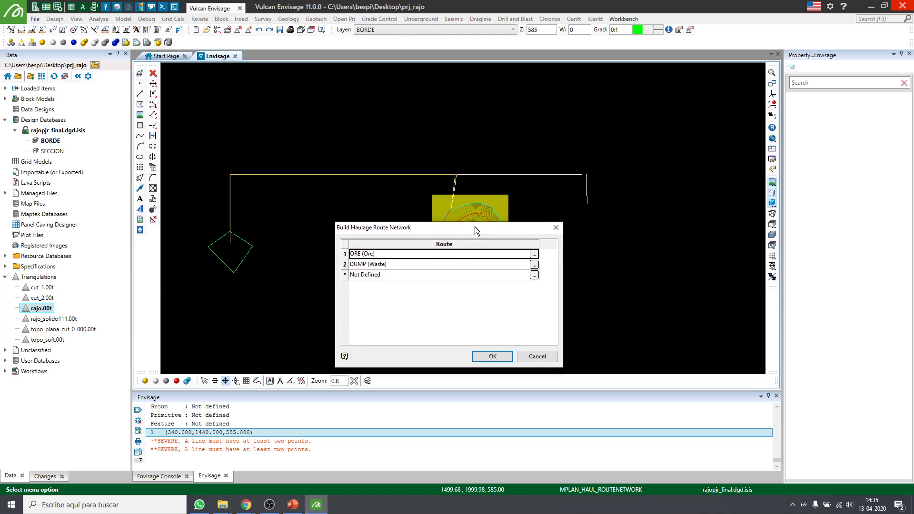
shift+click(443, 264)
right_click(443, 265)
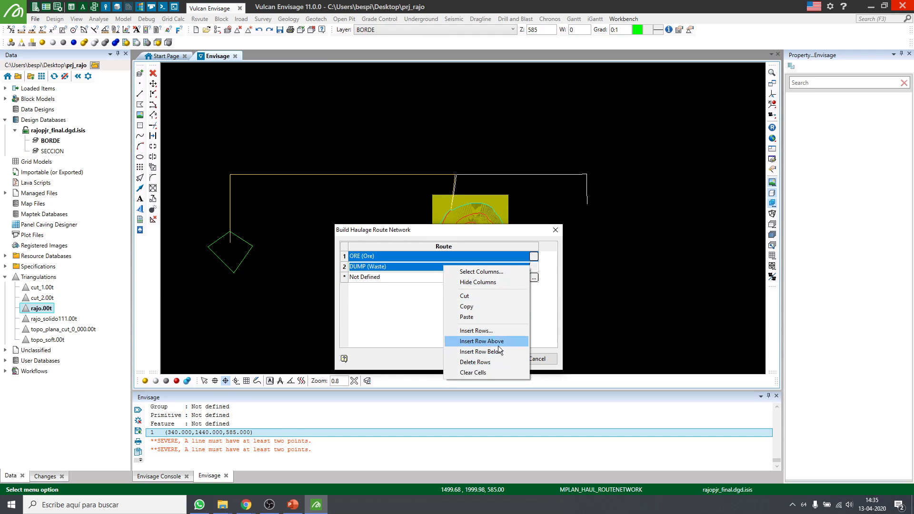
click(477, 363)
drag(444, 230, 456, 204)
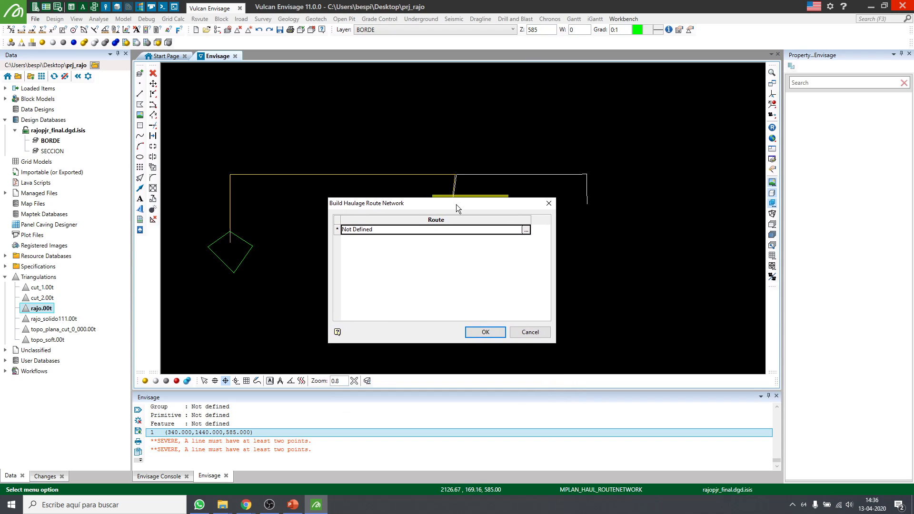
Start a new haulage route named MINERAL with the route type Crusher (Ore)
click(525, 231)
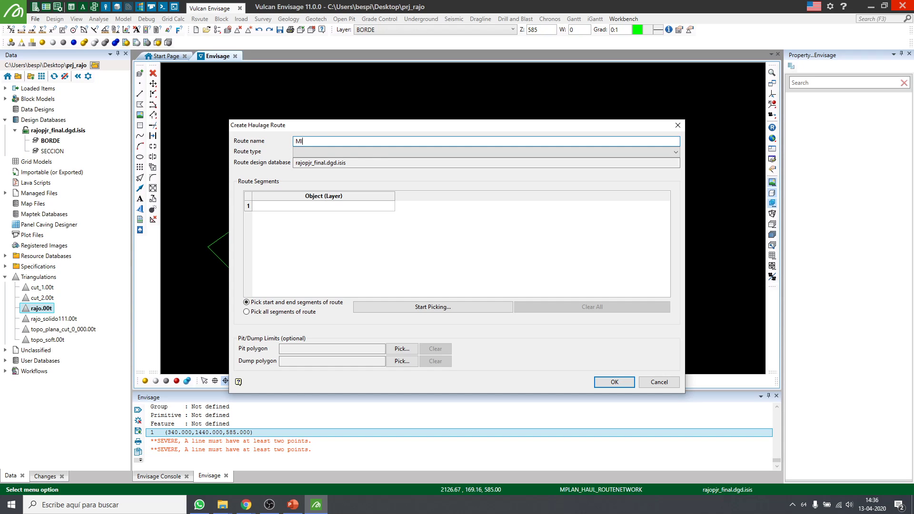
key(Tab)
click(312, 151)
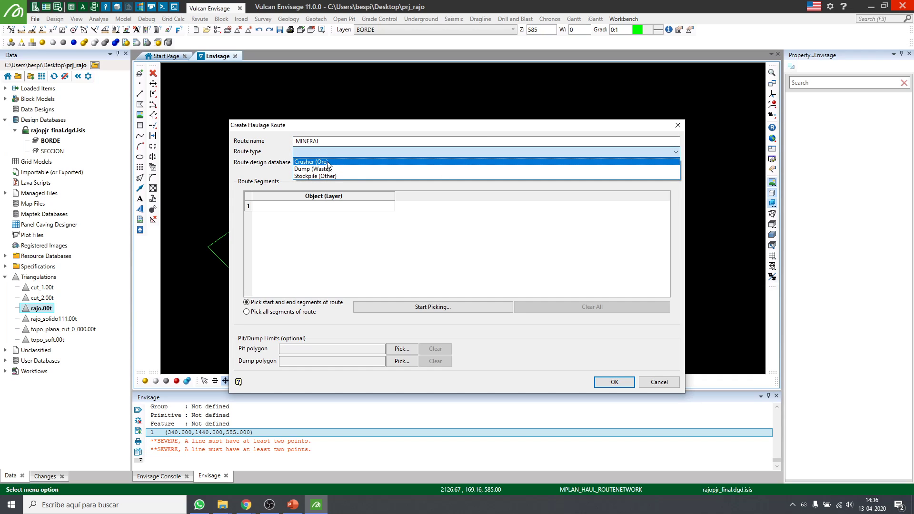
click(328, 162)
click(322, 206)
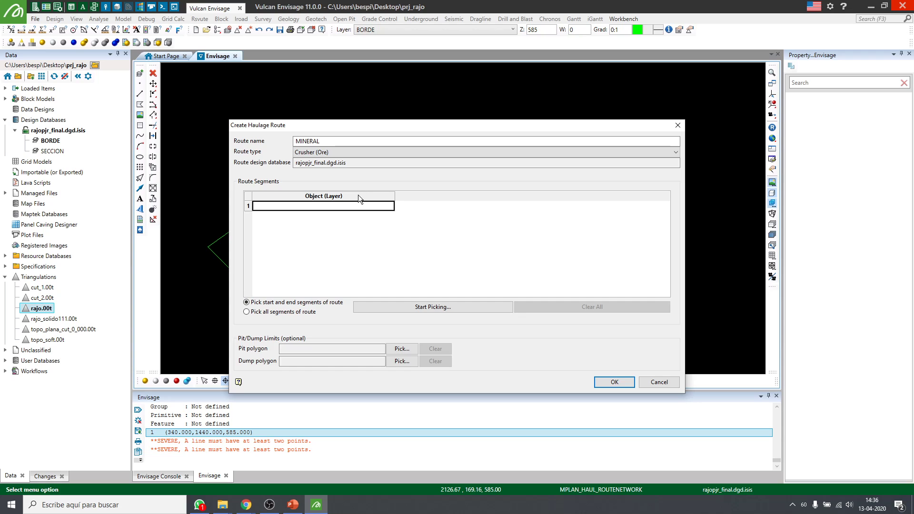
drag(382, 132, 372, 362)
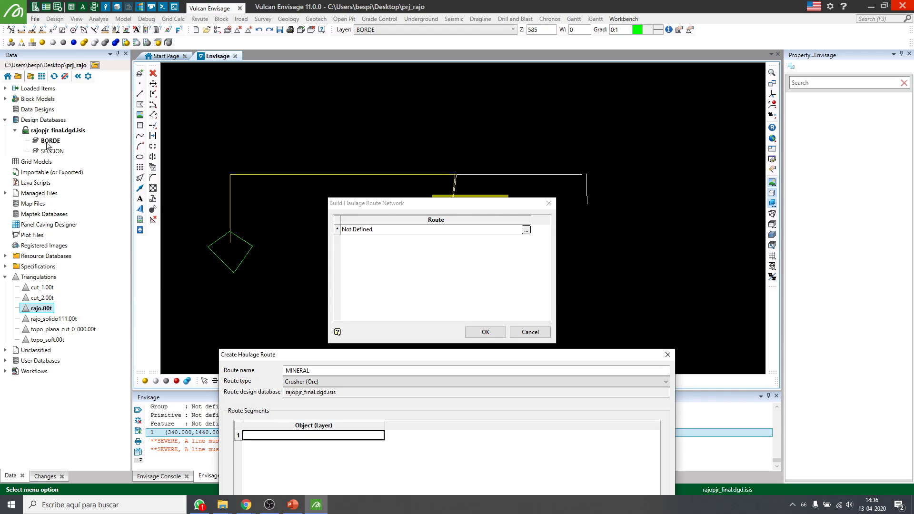
drag(377, 353, 366, 172)
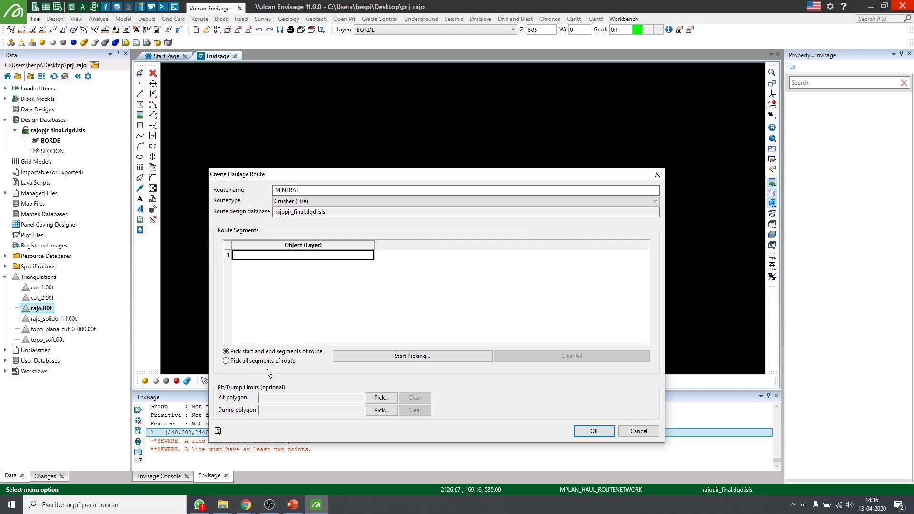
Choose picking by start and end segments and pick the pit ramp RUTA_PIT as the MINERAL route's first segment
click(294, 362)
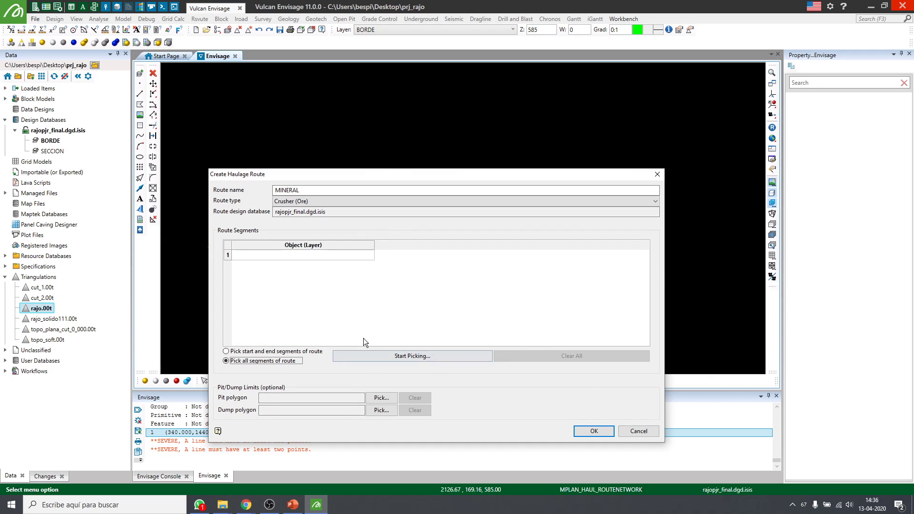
click(315, 353)
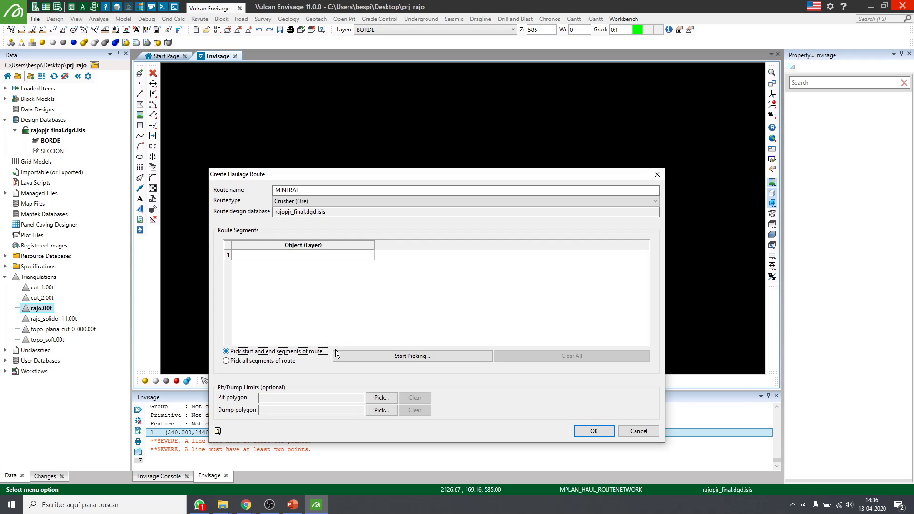
click(370, 357)
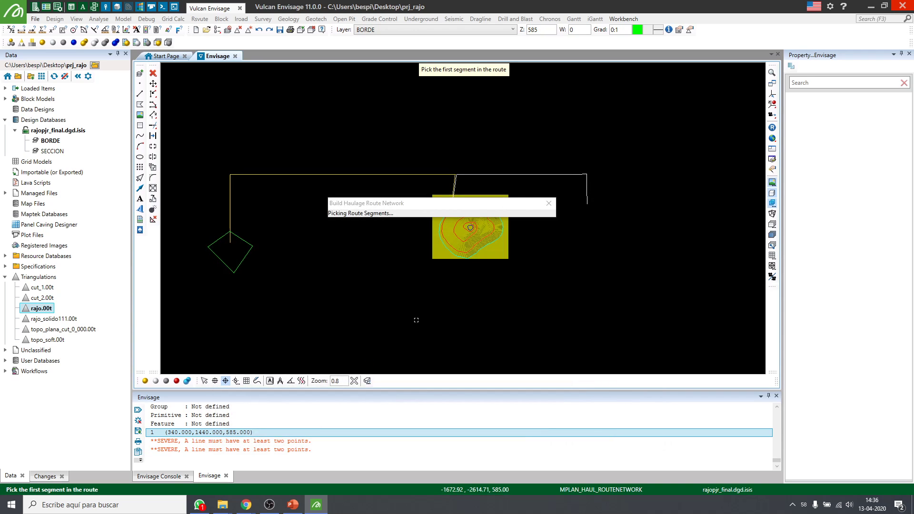
drag(490, 203, 369, 101)
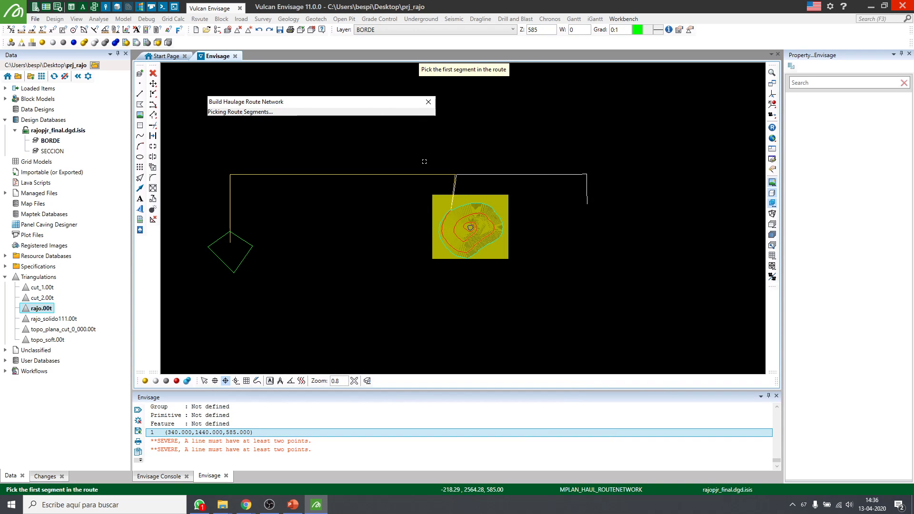
scroll(453, 205, up, 5)
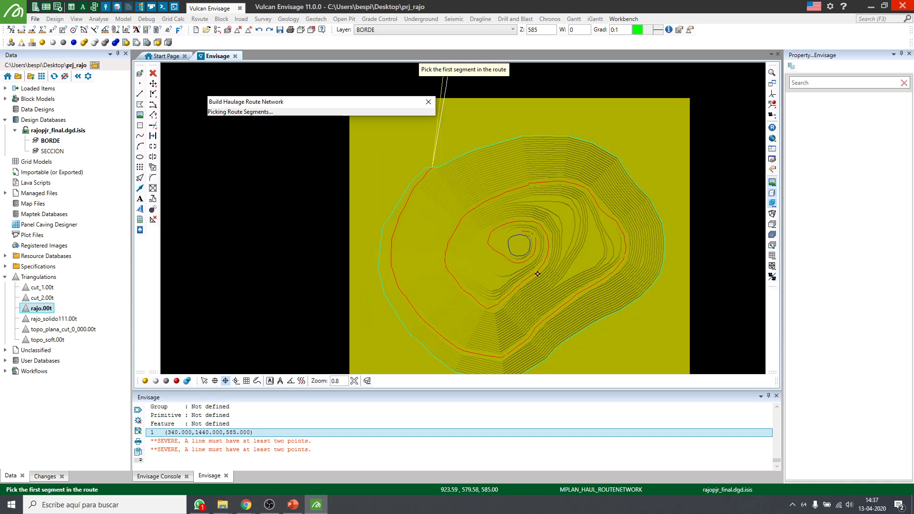
scroll(535, 231, down, 2)
scroll(543, 234, up, 2)
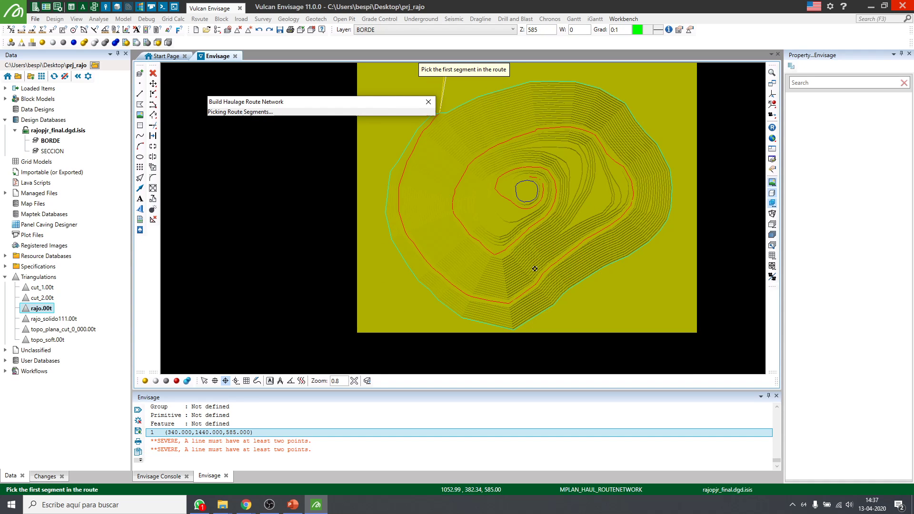
scroll(505, 256, up, 3)
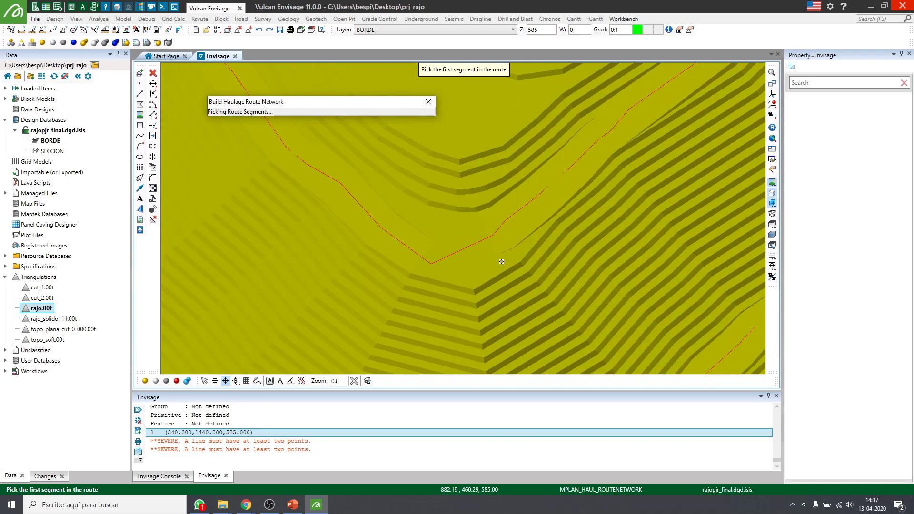
click(485, 240)
Pick the ore haul line RUTA_ORE as the last segment of the MINERAL route and accept the route as correct
scroll(504, 262, down, 5)
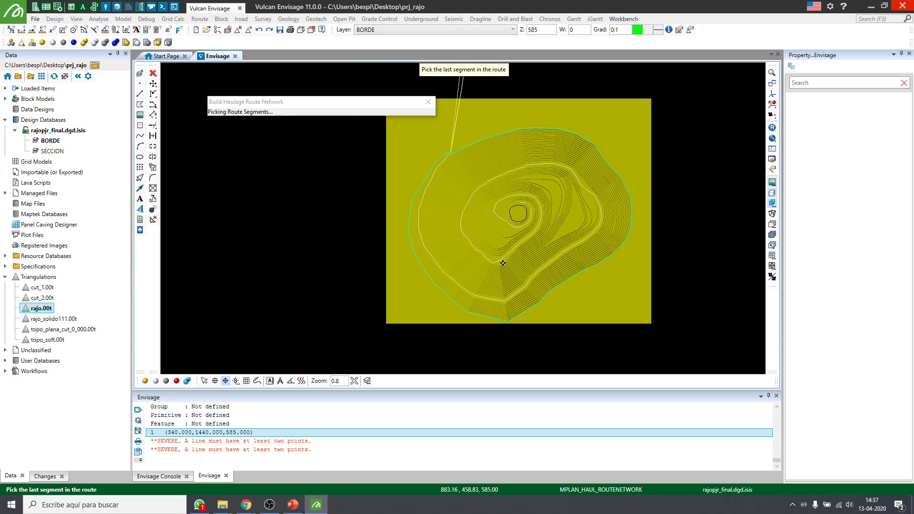
scroll(504, 267, down, 3)
scroll(436, 314, down, 1)
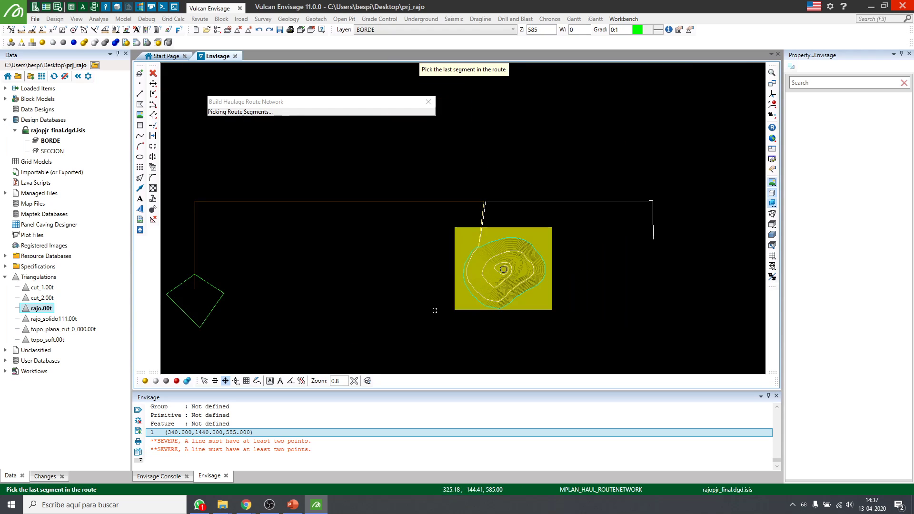
scroll(503, 231, up, 2)
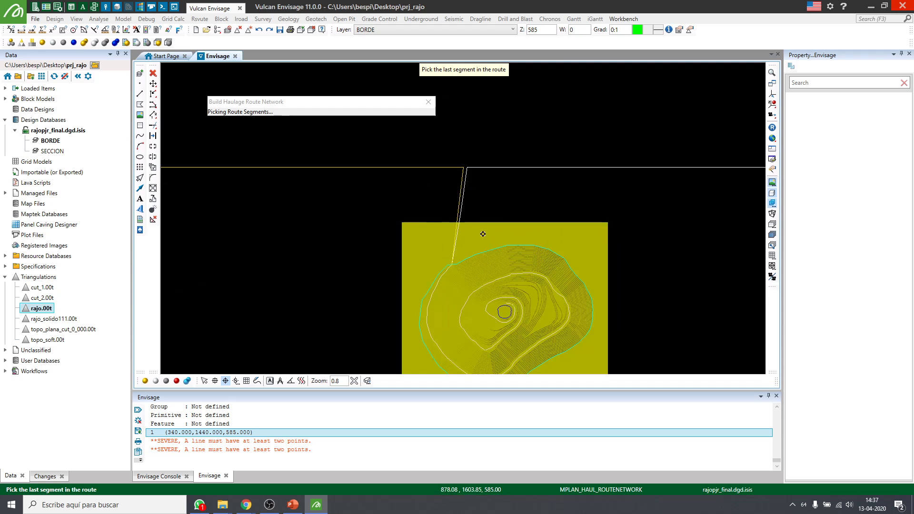
scroll(463, 236, up, 3)
click(468, 189)
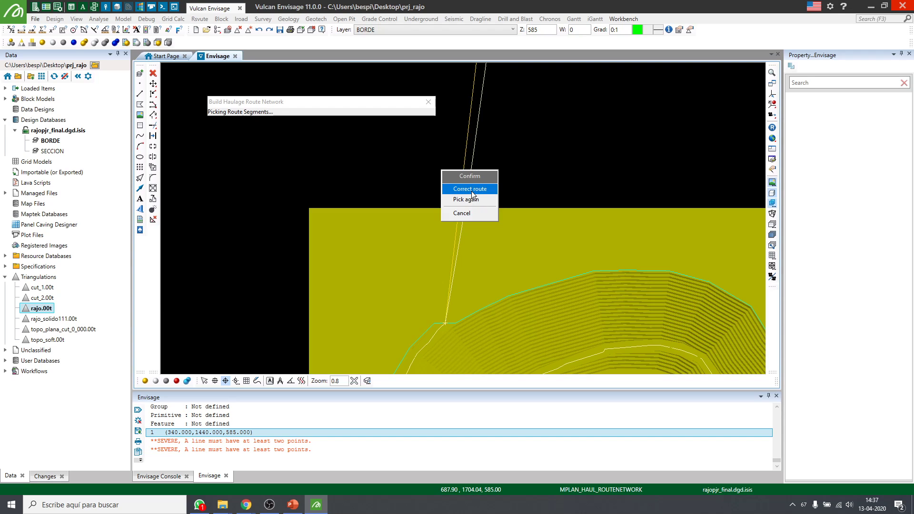
click(471, 190)
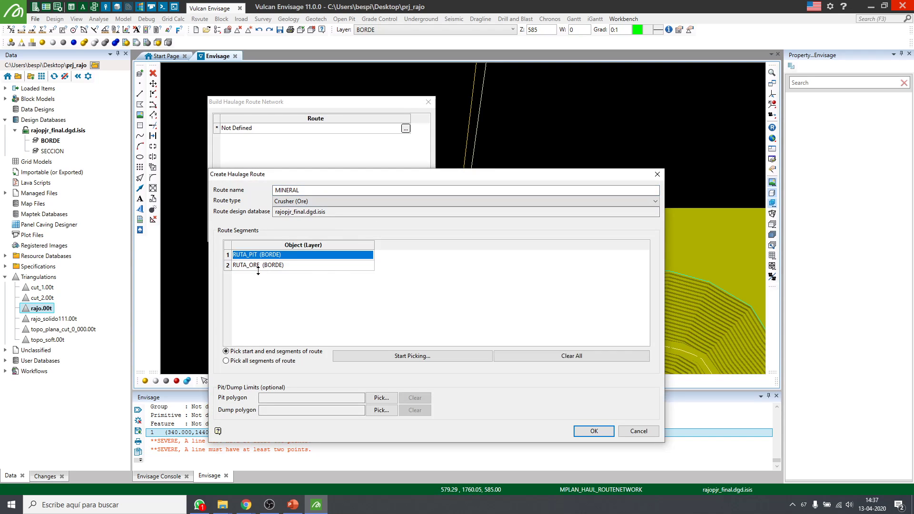
click(272, 265)
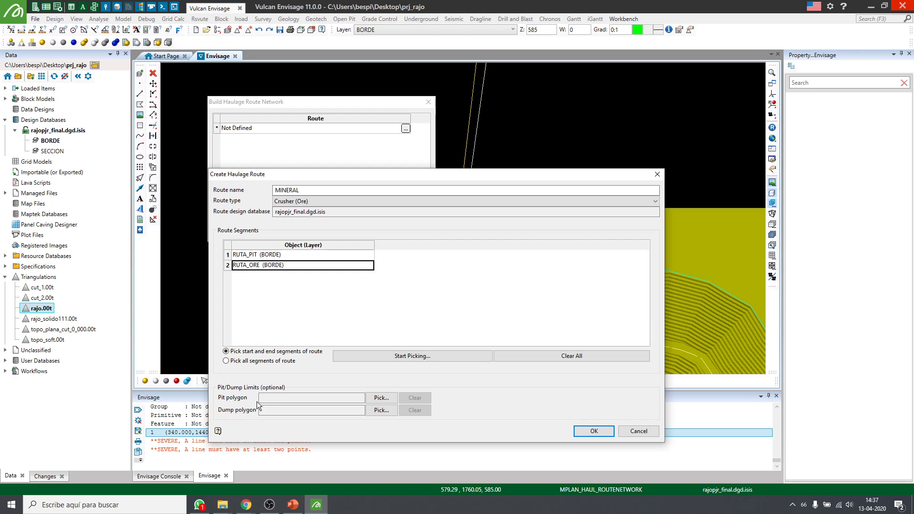
Assign the pit outline BORDE_PIT as the pit polygon and add the MINERAL route to the network
mouse_move(330, 174)
mouse_down()
mouse_move(333, 147)
mouse_move(333, 156)
mouse_up()
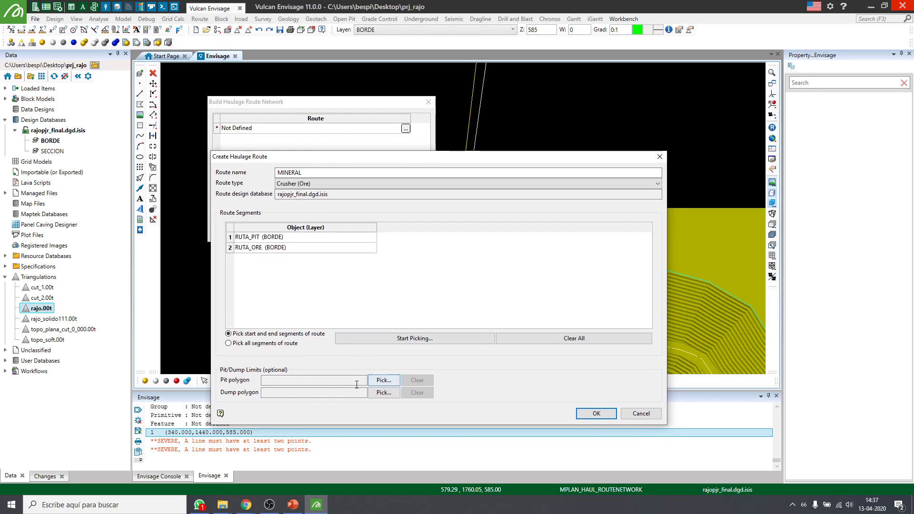
click(383, 380)
scroll(434, 316, down, 3)
scroll(435, 316, up, 5)
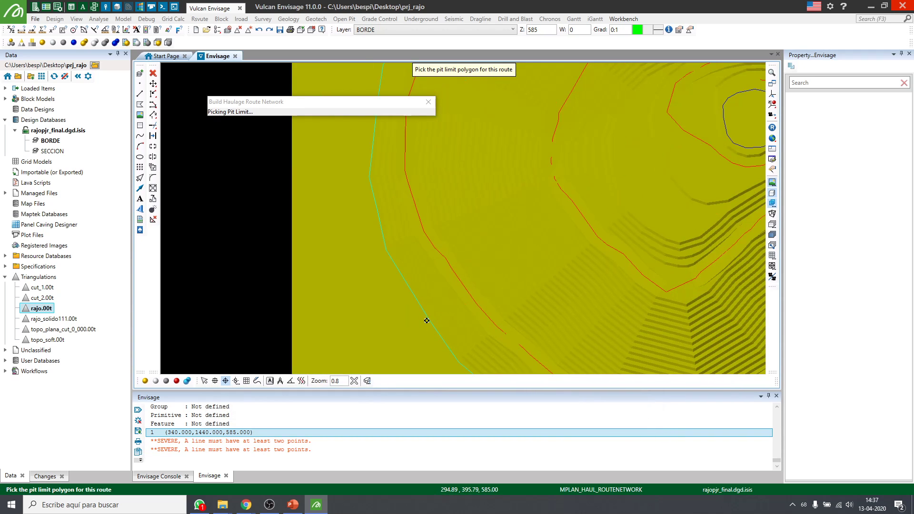
click(429, 321)
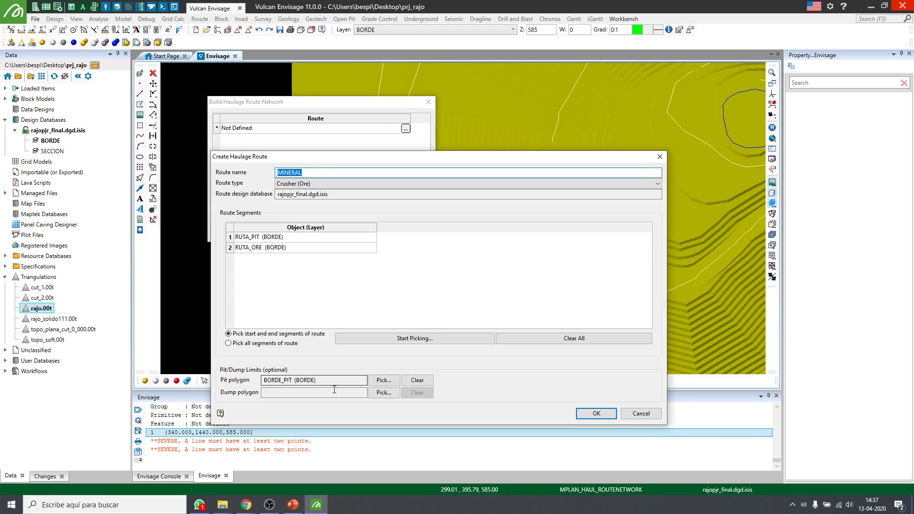
click(596, 413)
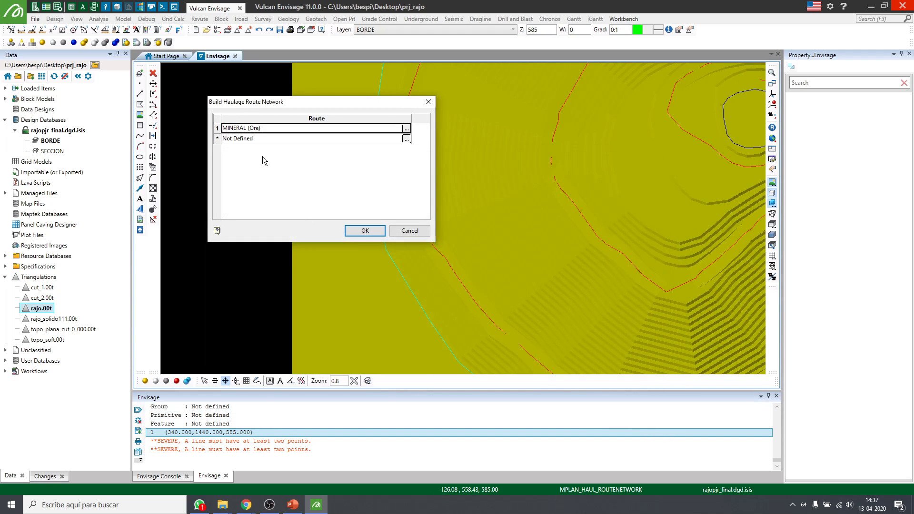
Start a second haulage route named ESTERIL with the route type Dump (Waste)
click(407, 139)
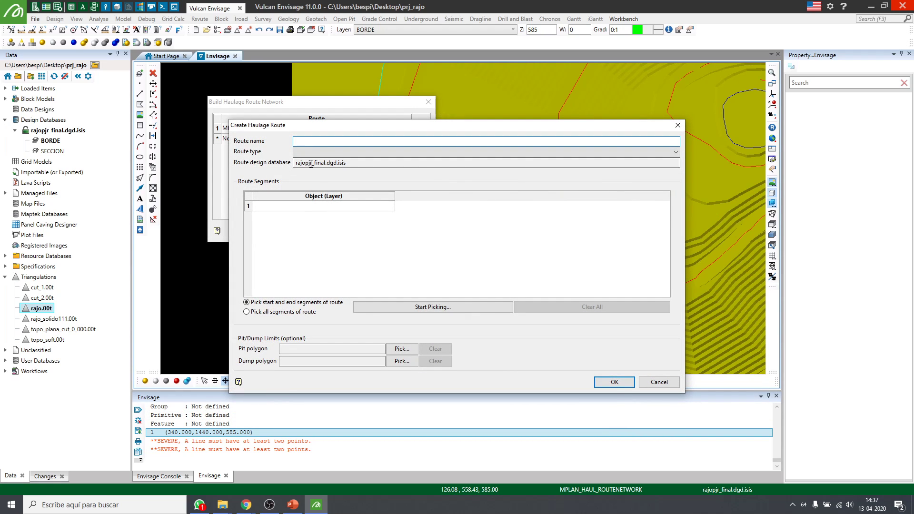
text(ESTERIL)
click(335, 152)
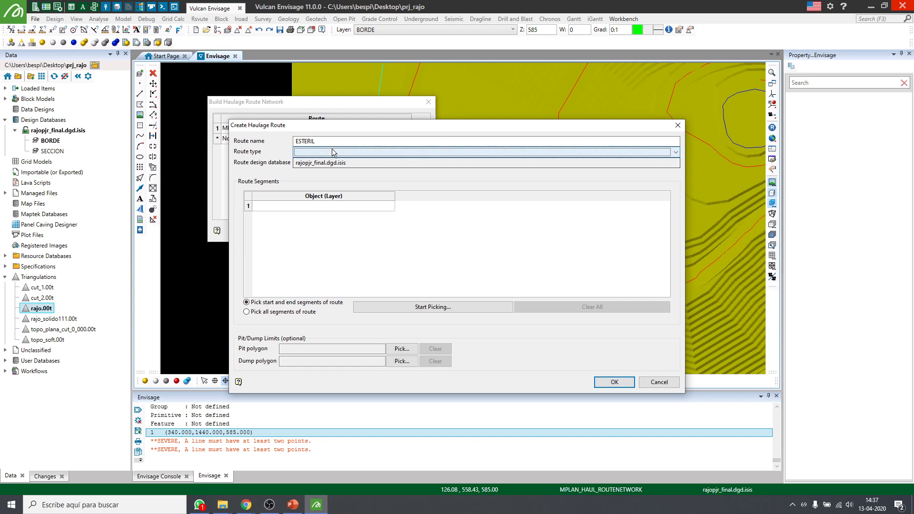
click(332, 169)
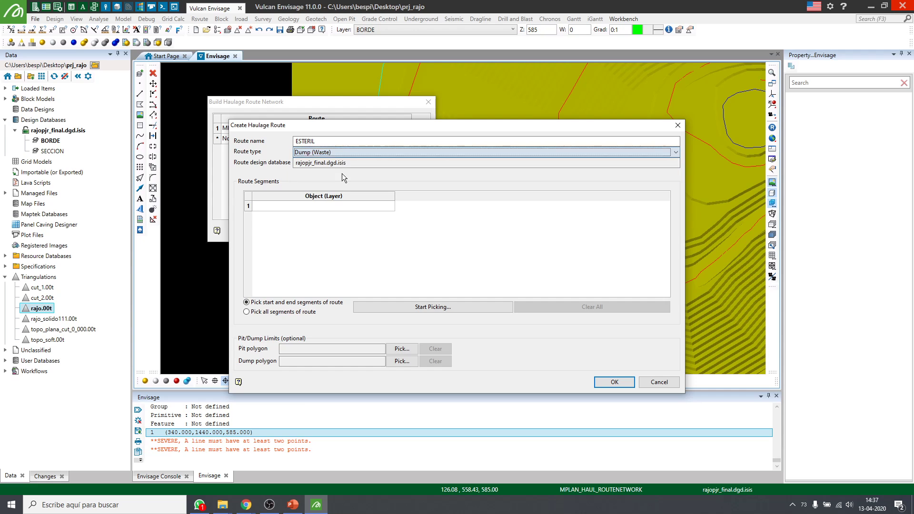
Pick RUTA_PIT as the first and RUTA_WASTE as the last segment of the ESTERIL route and accept the selection
click(322, 208)
click(422, 308)
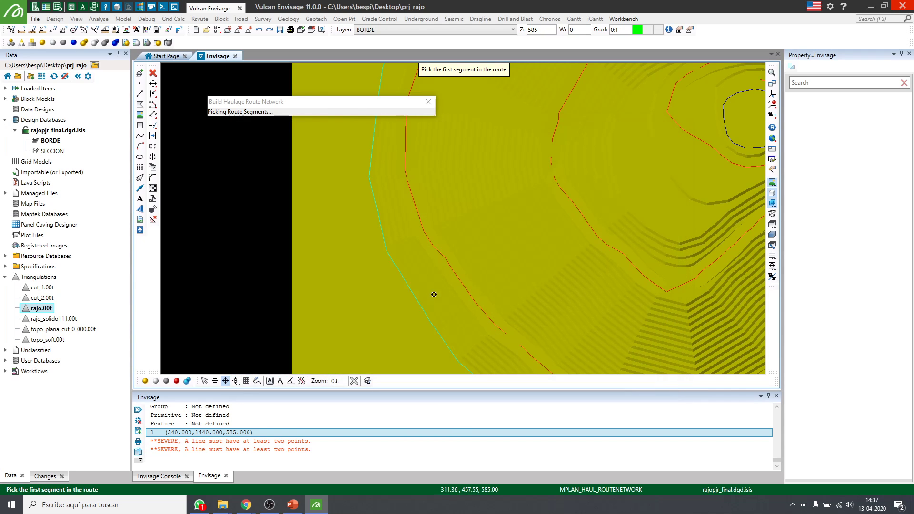
scroll(456, 304, down, 7)
scroll(466, 145, up, 3)
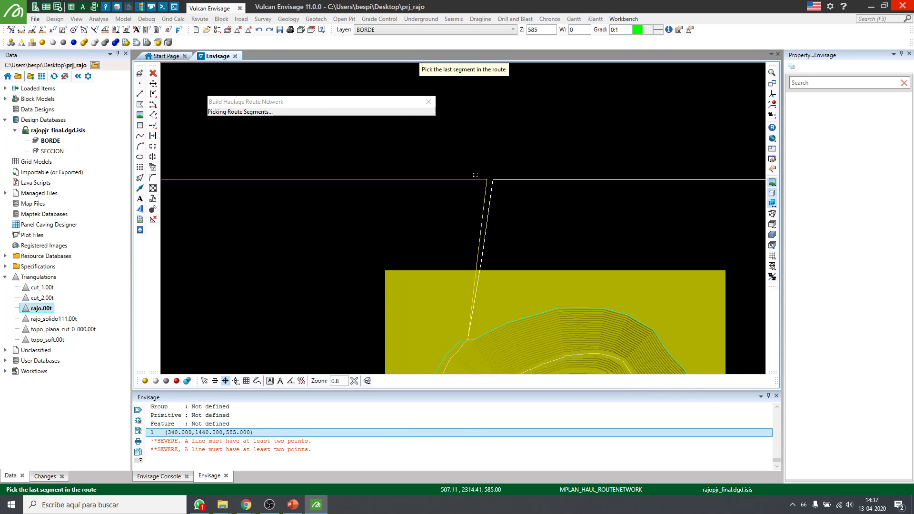
click(478, 179)
click(488, 180)
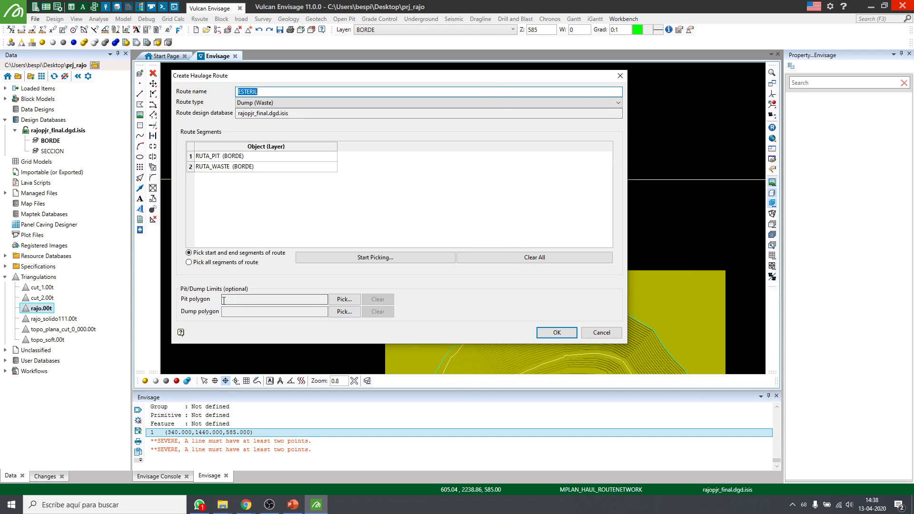
Assign the four-sided dump outline as the dump polygon of the ESTERIL route
click(345, 311)
scroll(340, 280, down, 3)
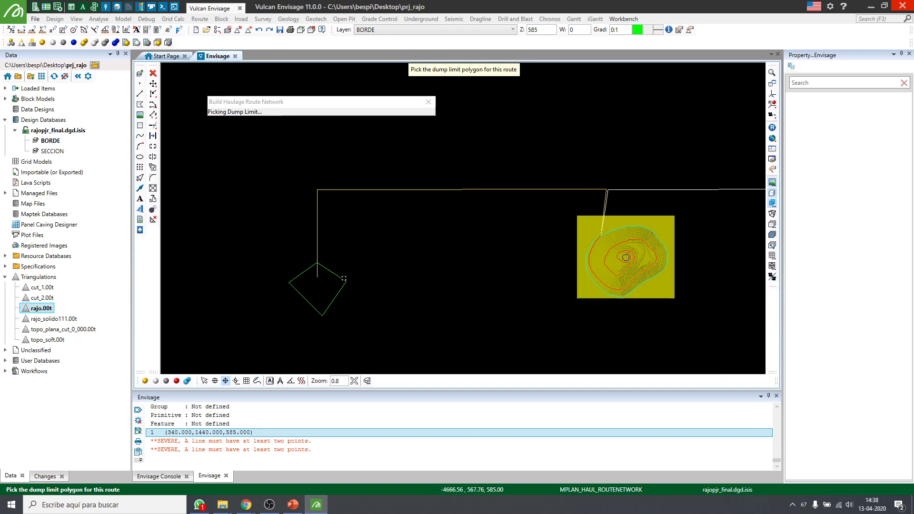
click(340, 280)
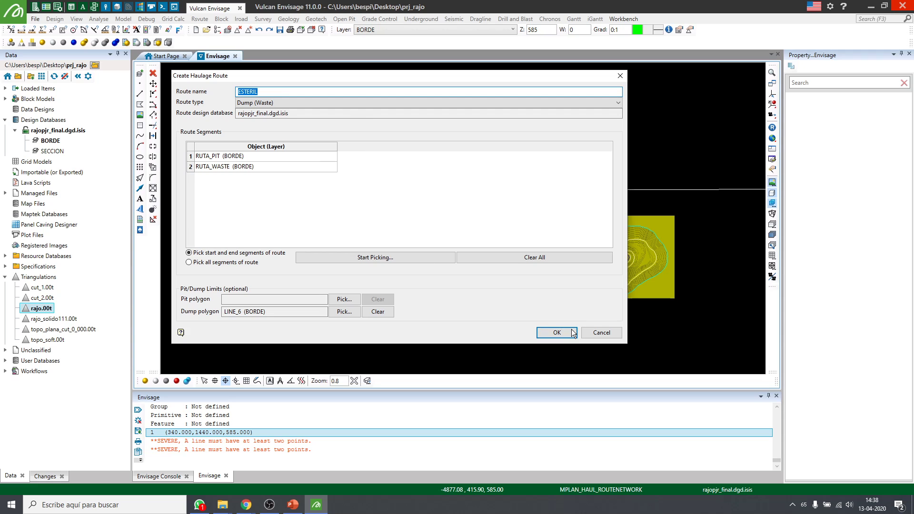
Read the help topic on building a haulage network, covering route segments and the pit and dump polygon limits
click(182, 332)
scroll(314, 221, down, 10)
scroll(315, 221, up, 5)
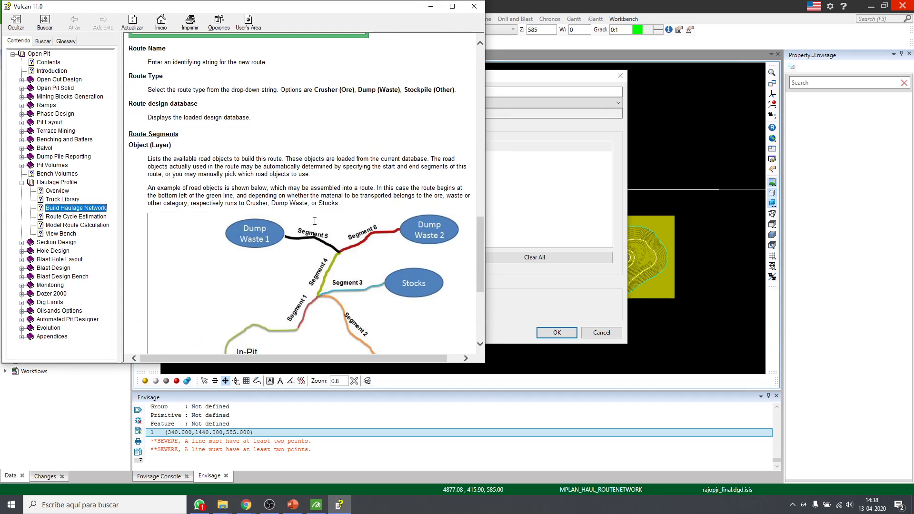
drag(149, 145, 196, 144)
scroll(261, 167, down, 5)
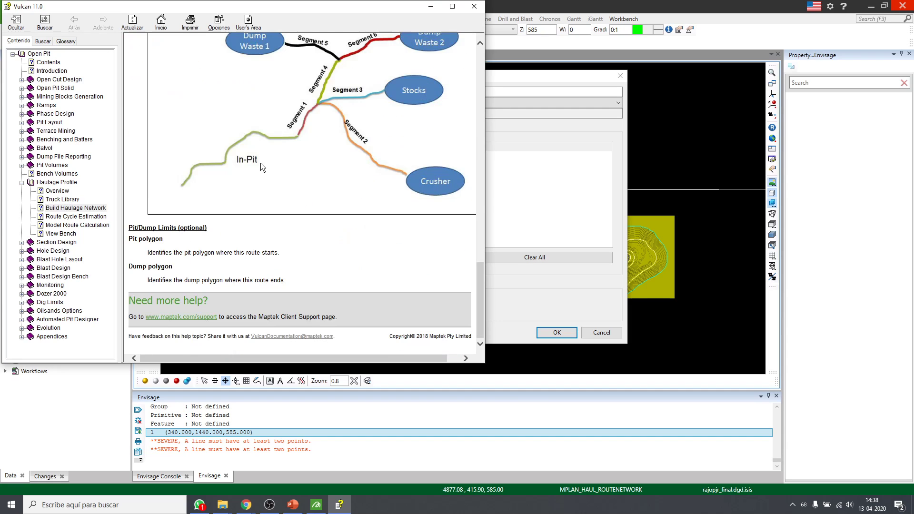
drag(160, 253, 282, 252)
click(330, 260)
drag(129, 232, 212, 232)
click(149, 256)
drag(129, 239, 212, 272)
click(227, 261)
mouse_move(286, 254)
mouse_down()
mouse_move(216, 253)
mouse_move(291, 251)
mouse_up()
click(474, 6)
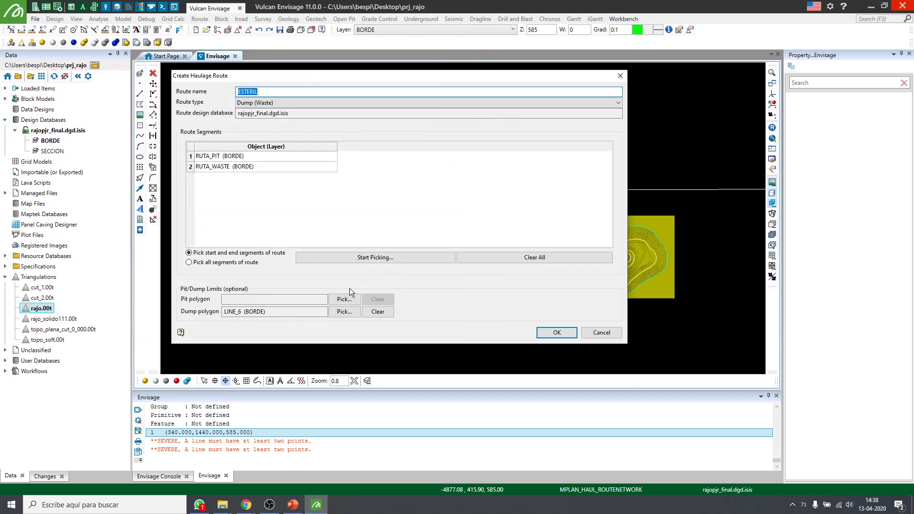
Assign the pit outline BORDE_PIT as the pit polygon of the ESTERIL route
click(341, 299)
click(314, 281)
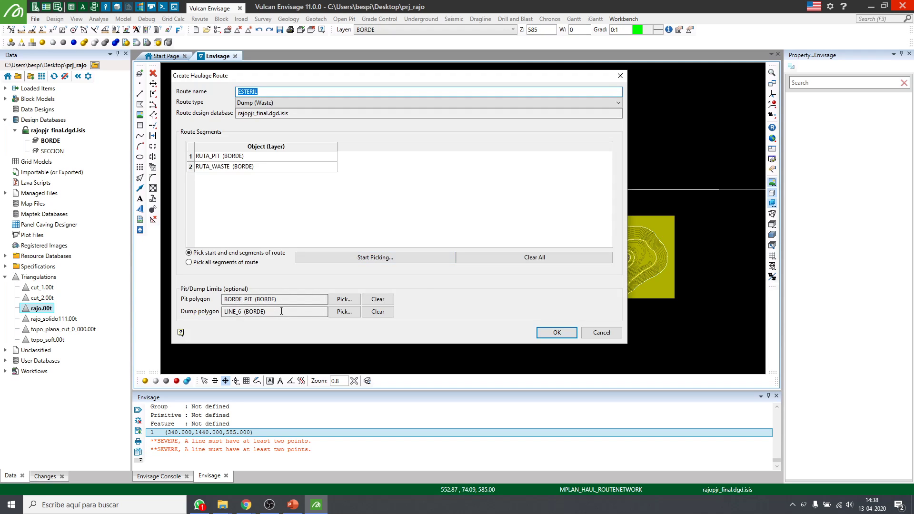
click(556, 332)
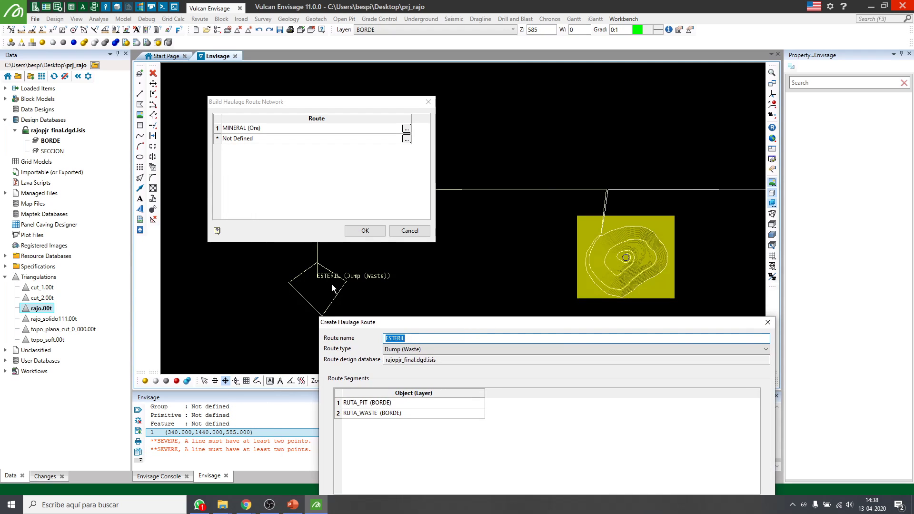
drag(461, 327, 298, 110)
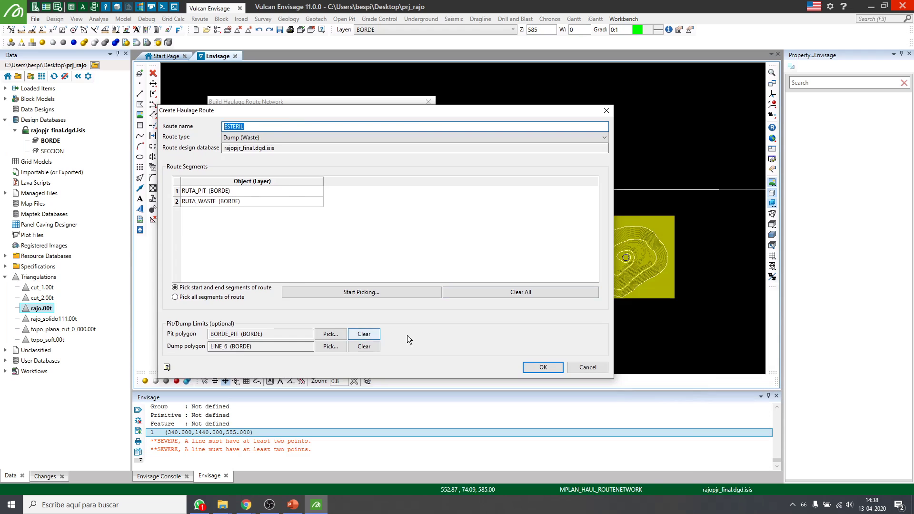
Confirm the ESTERIL waste route and save the haulage route network to the design database
click(543, 367)
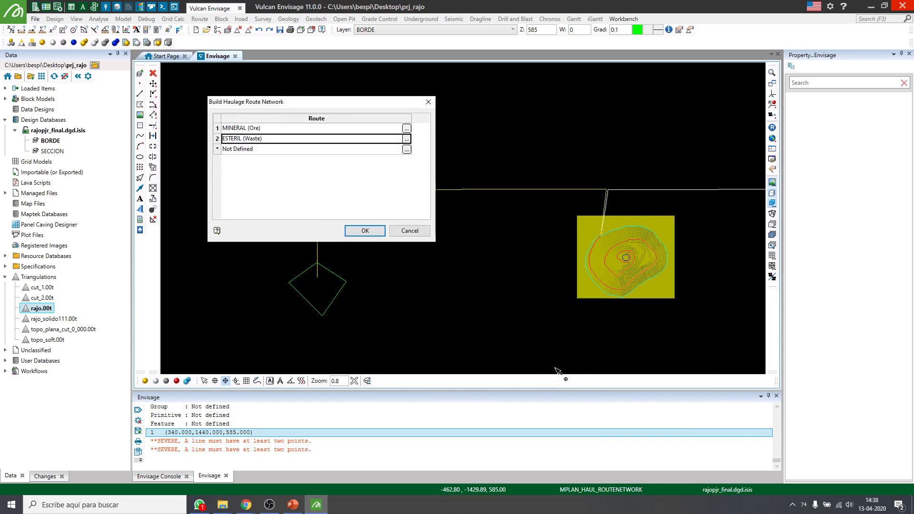
drag(354, 101, 436, 120)
click(447, 248)
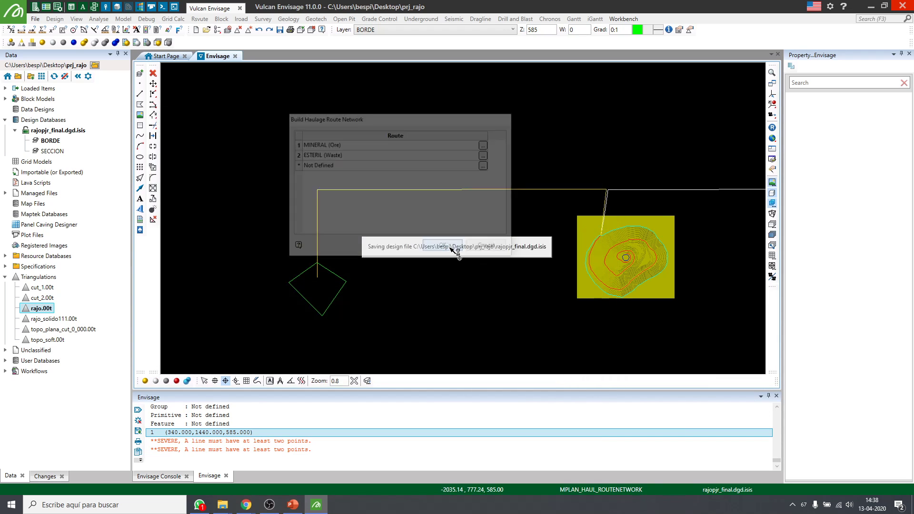
Start a haulage Route Cycle Estimation and name its specification file tiempo_ciclo
click(344, 19)
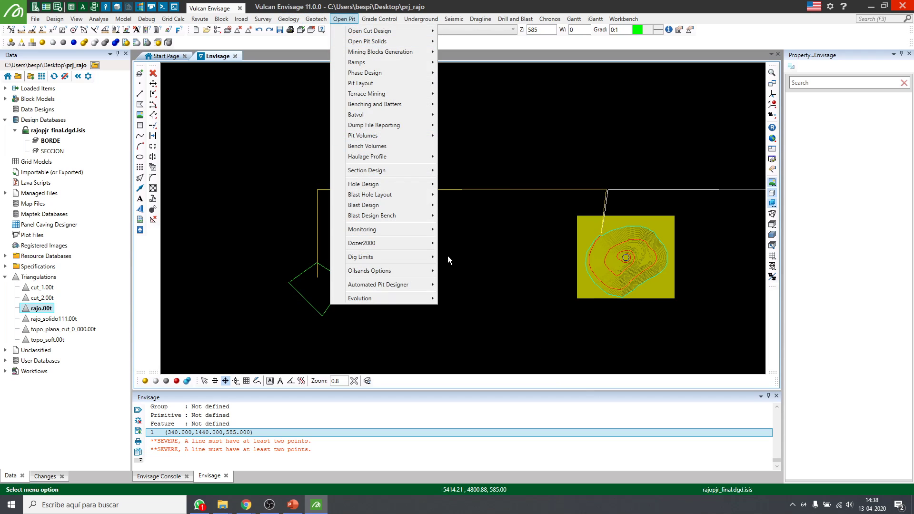
mouse_move(366, 157)
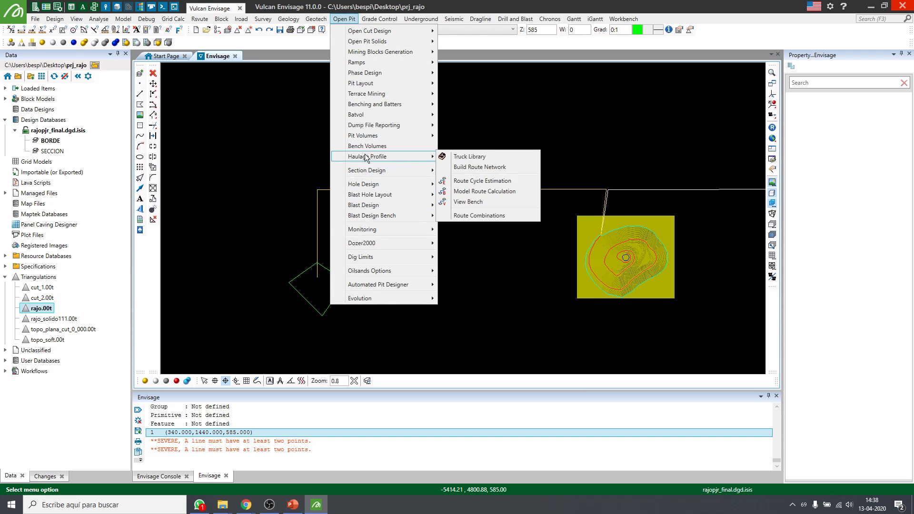
click(496, 184)
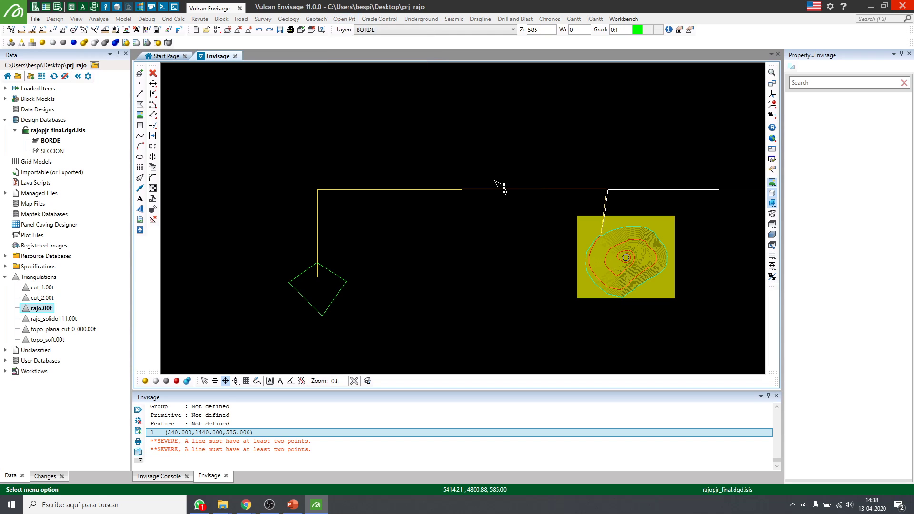
mouse_move(410, 101)
mouse_down()
mouse_move(405, 61)
mouse_move(400, 90)
mouse_up()
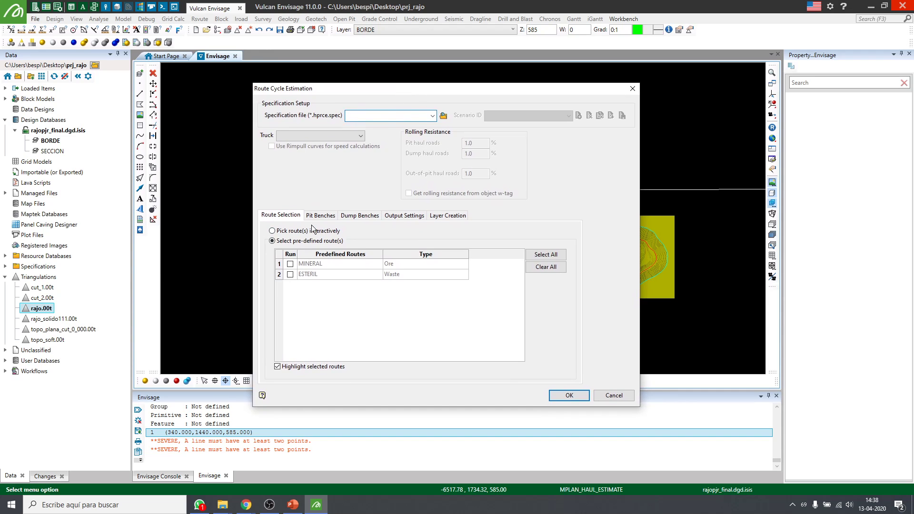
click(322, 233)
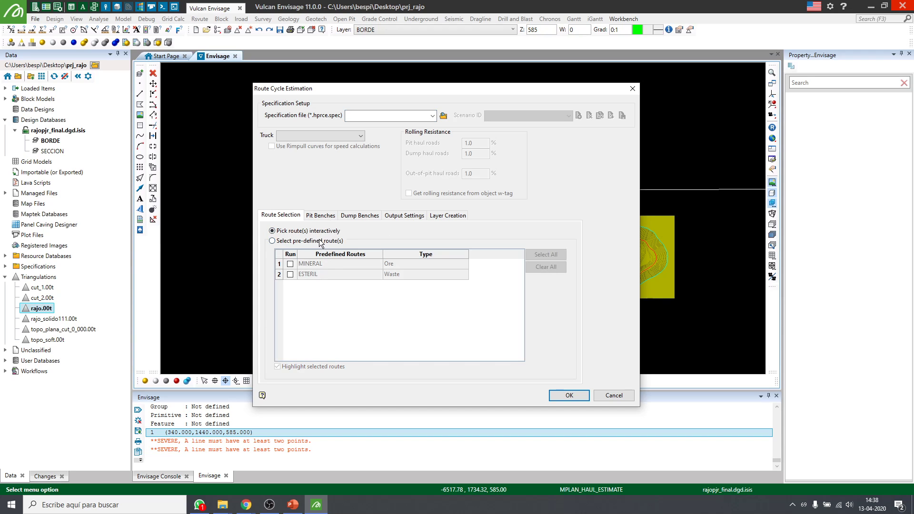
click(316, 241)
click(367, 115)
text(ruta)
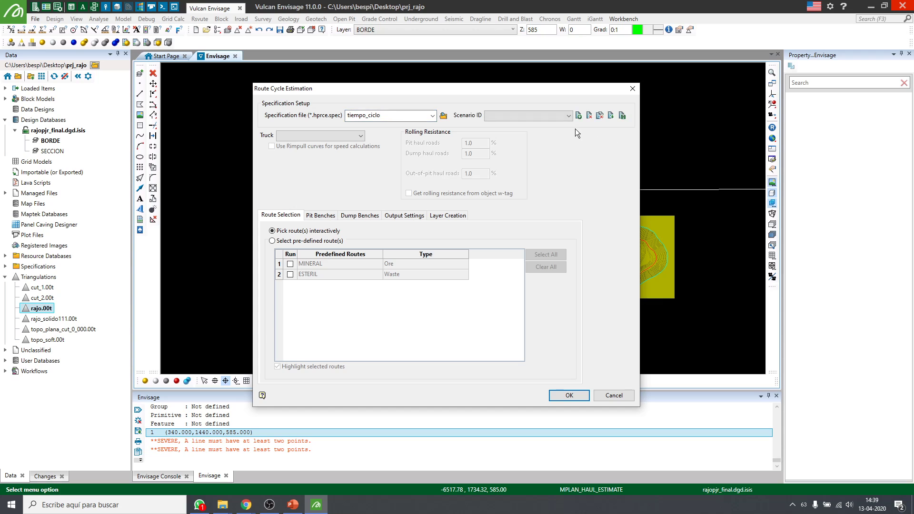
Create a new scenario named 1 in the tiempo_ciclo specification and try to choose a truck
click(579, 117)
text(1)
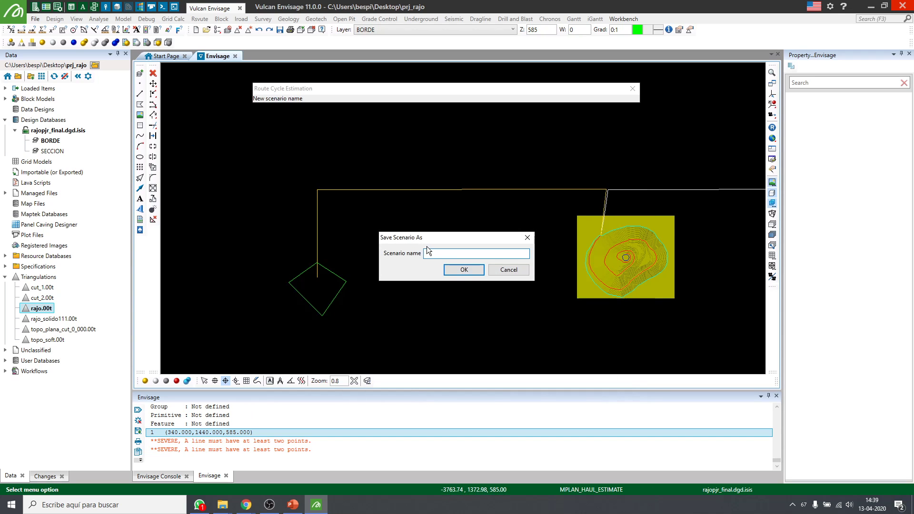
key(Return)
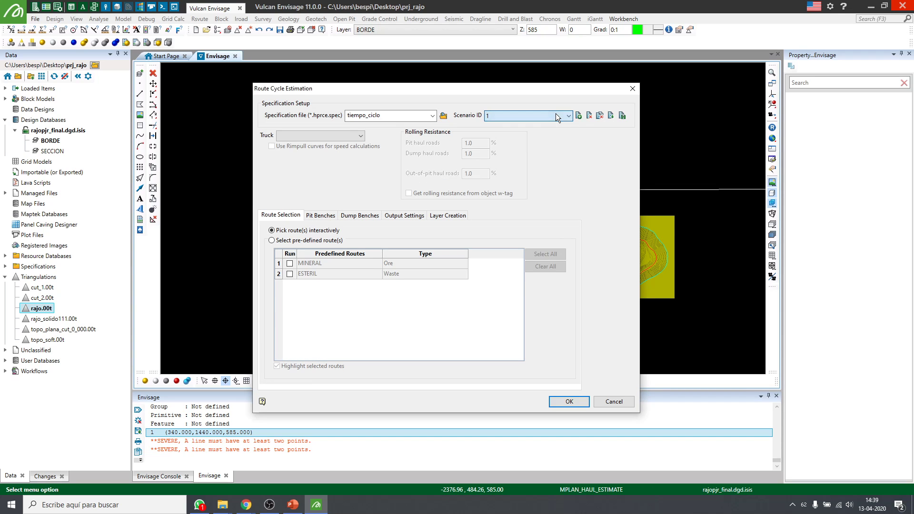
click(331, 136)
click(344, 186)
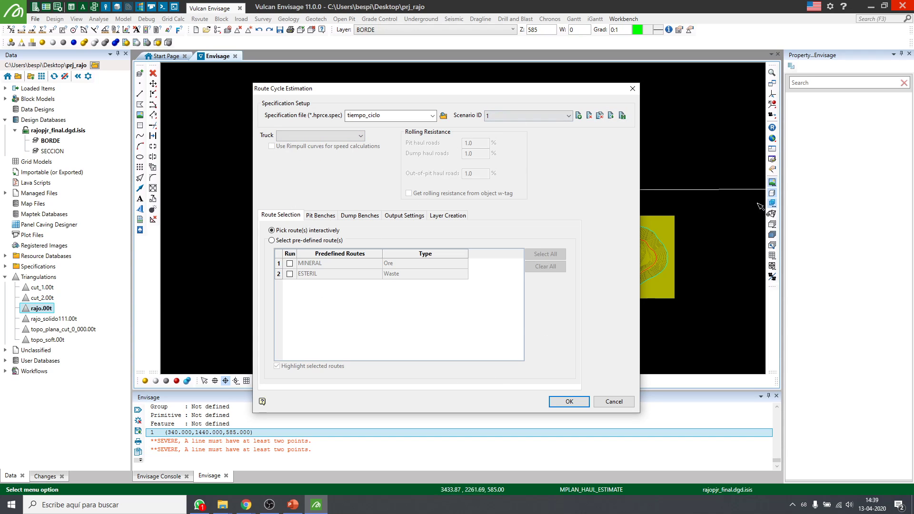
Enable bench time calculation in the pit bench settings of scenario 1
click(327, 217)
click(271, 230)
drag(456, 89, 359, 87)
scroll(645, 275, up, 1)
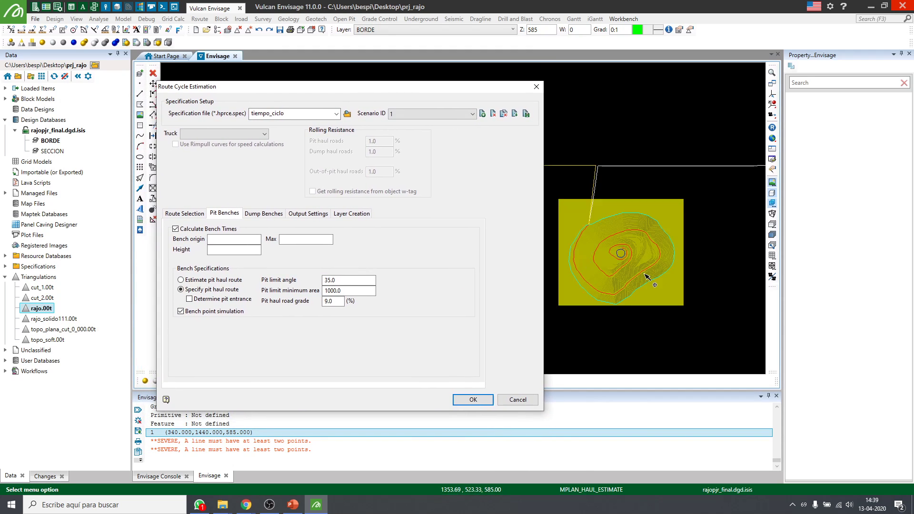
scroll(626, 255, up, 1)
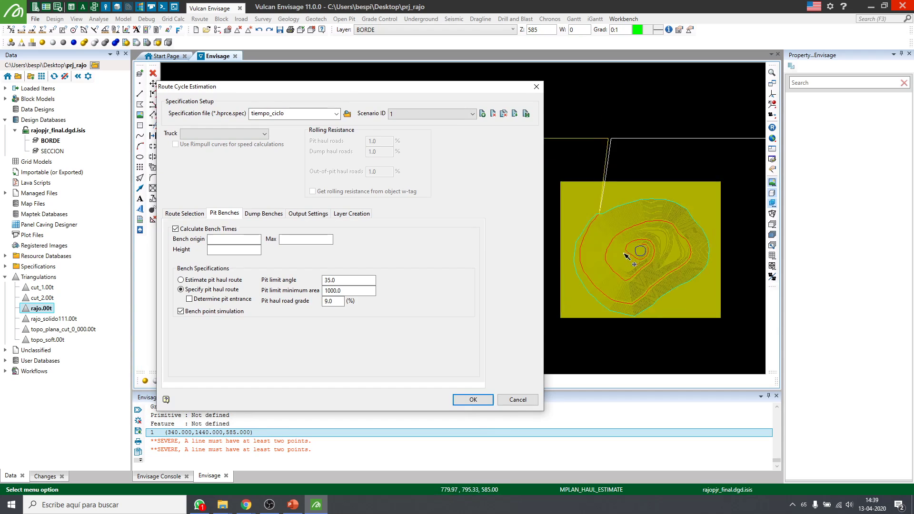
scroll(629, 256, up, 1)
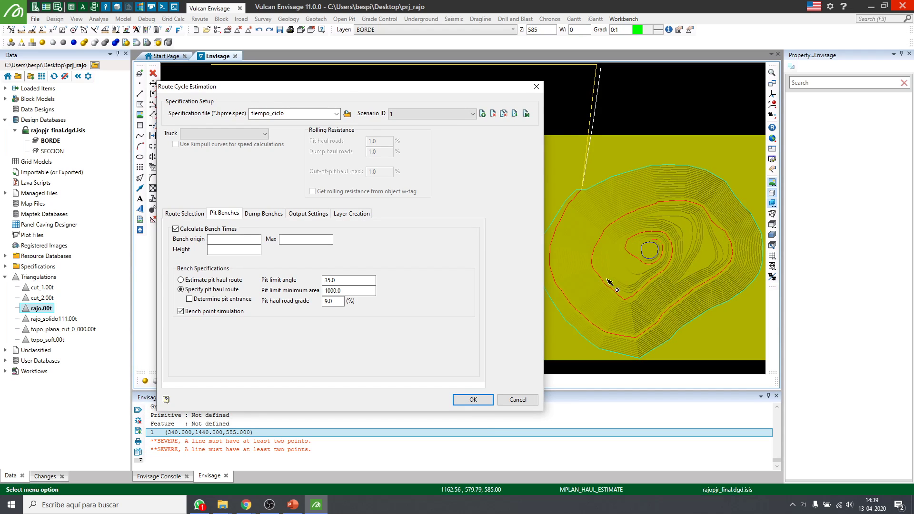
scroll(612, 283, down, 1)
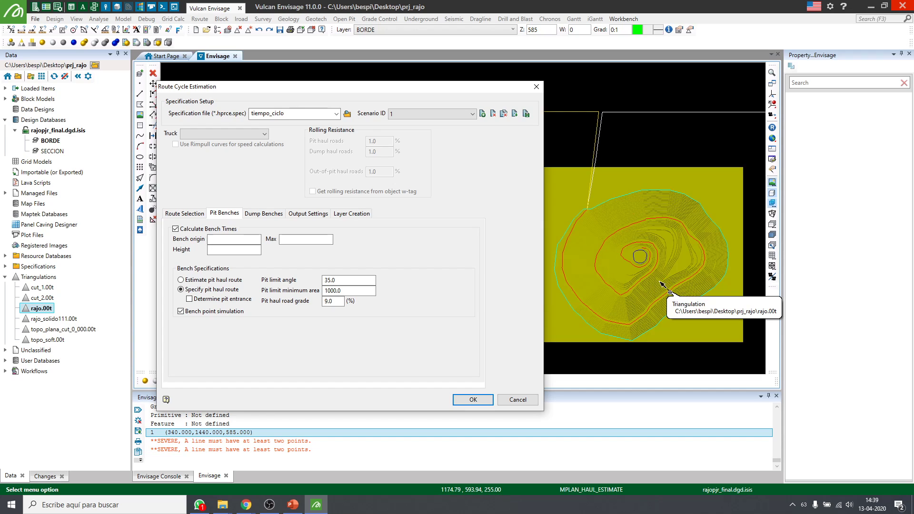
click(219, 241)
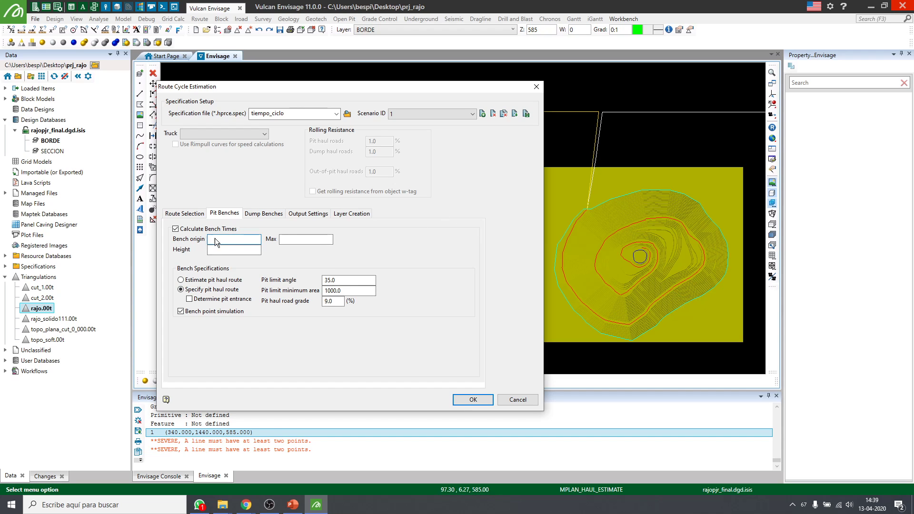
Query the coordinates of a point on the pit-floor outline, snapping to its points
scroll(614, 259, up, 3)
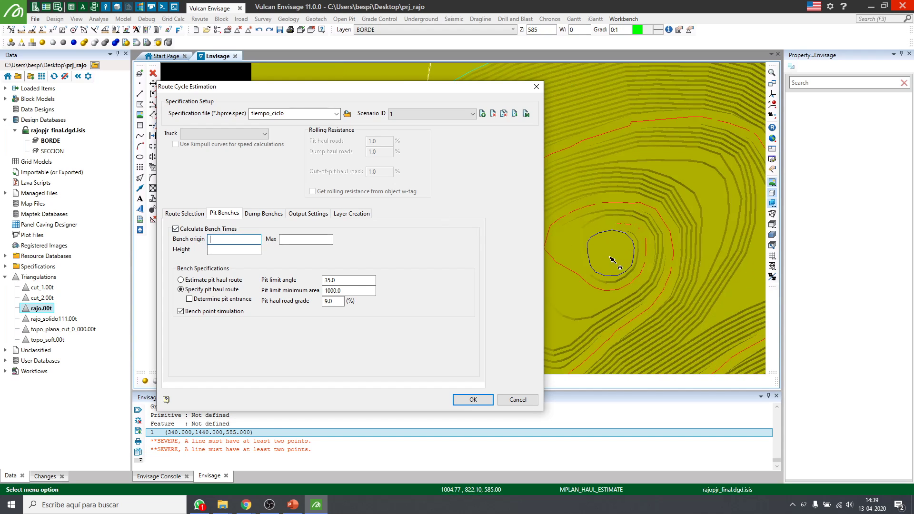
scroll(613, 260, up, 1)
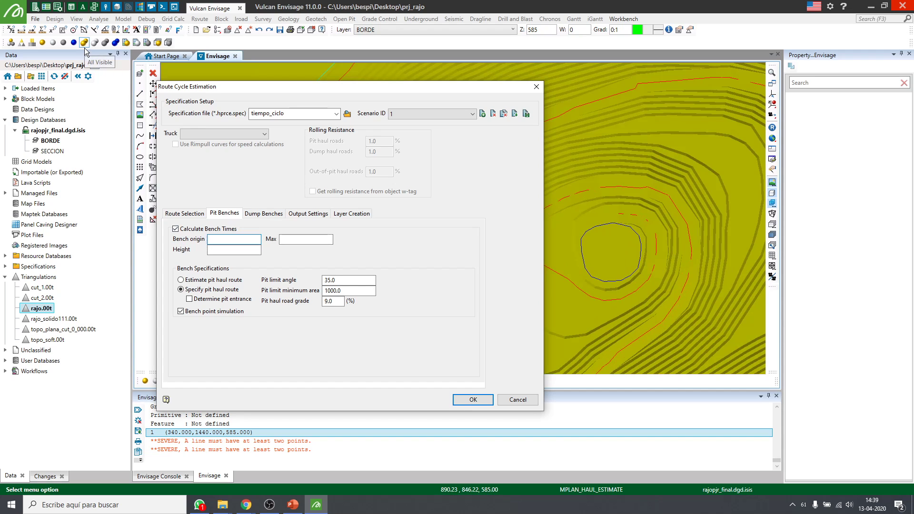
click(13, 32)
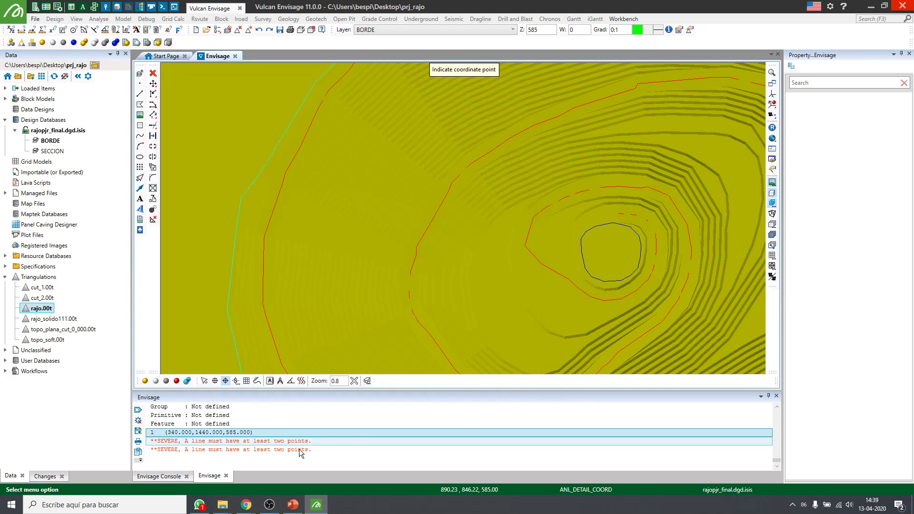
click(215, 381)
click(528, 271)
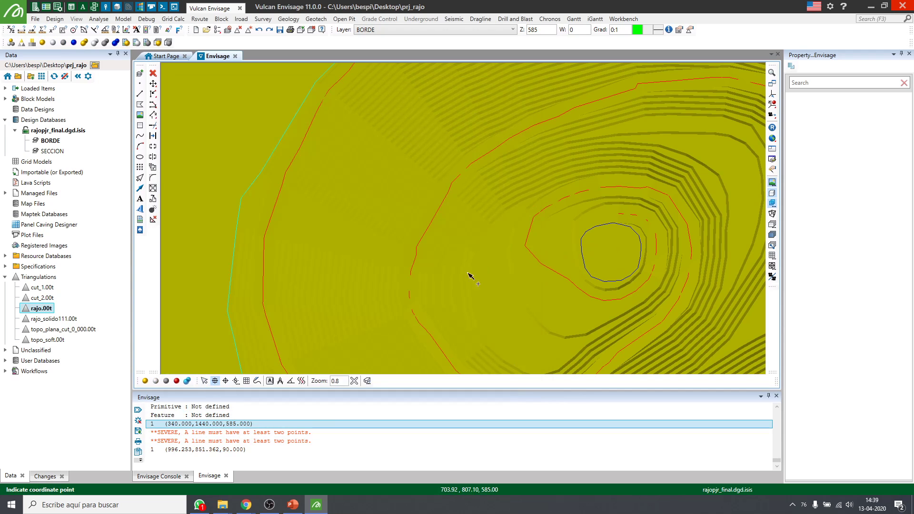
scroll(339, 249, down, 3)
right_click(320, 249)
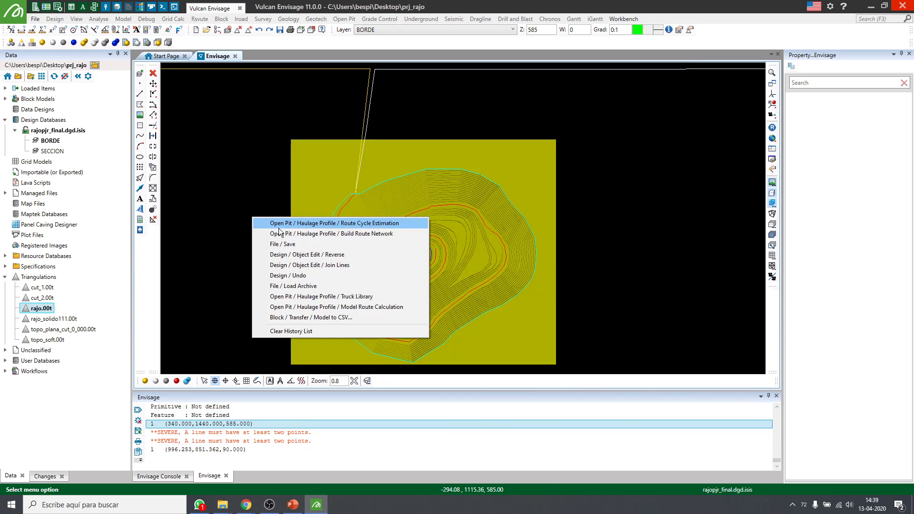
click(285, 233)
click(561, 191)
right_click(243, 208)
click(245, 211)
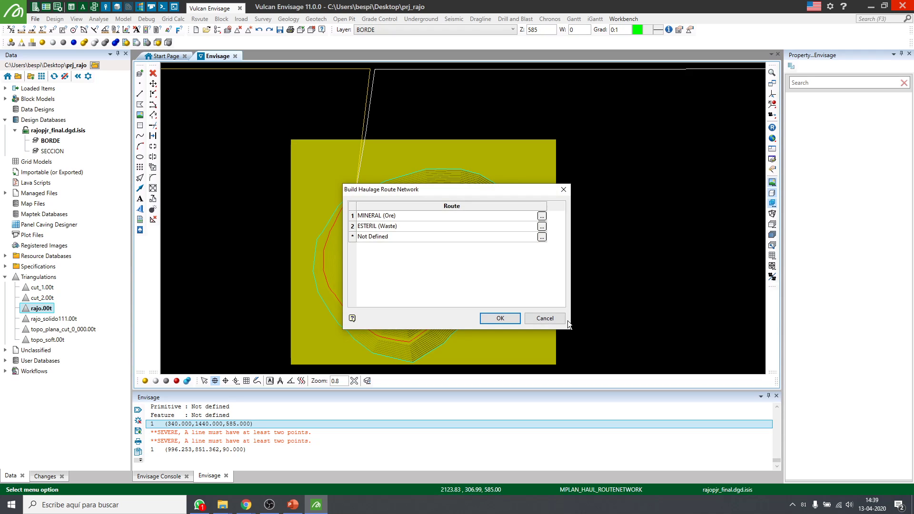
click(518, 312)
Query the coordinates of a surface-level point just outside the pit rim
right_click(241, 197)
click(257, 135)
click(10, 42)
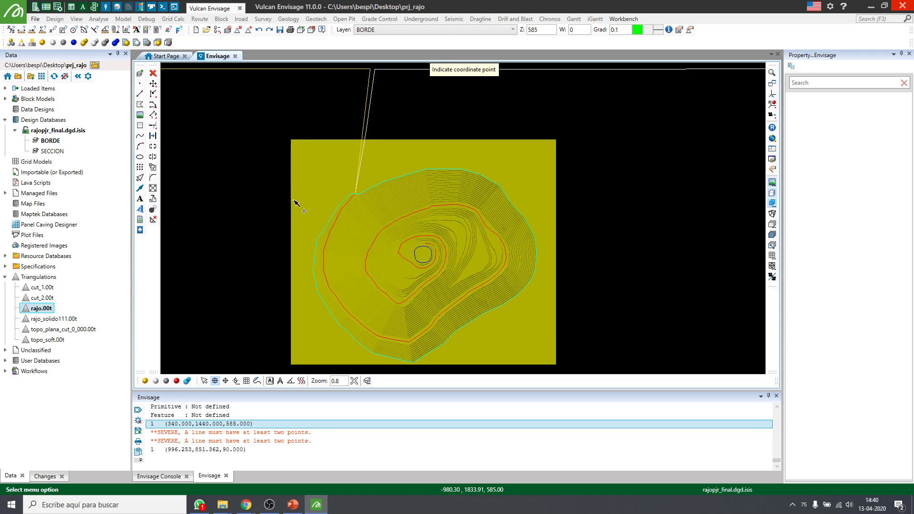
click(328, 161)
Reopen the Route Cycle Estimation with the specification file tiempo_ciclo.hprce.spec and scenario 1
right_click(233, 202)
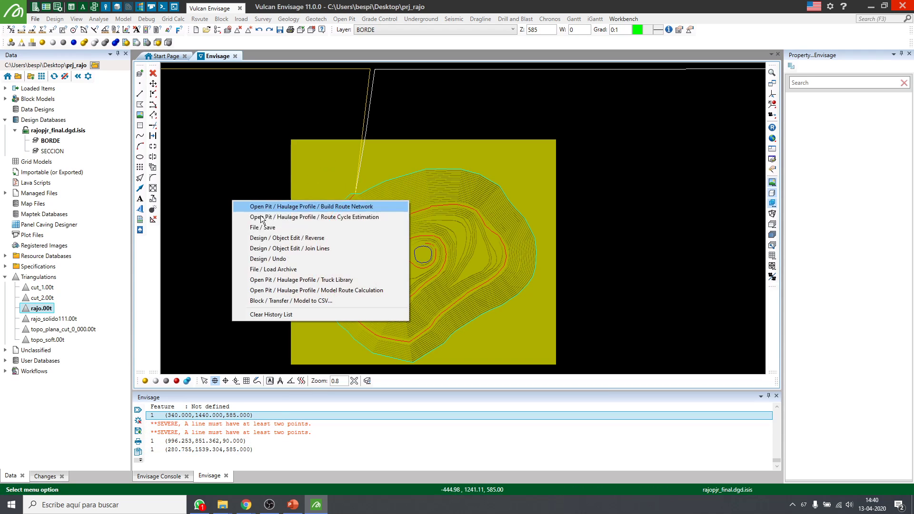
click(384, 216)
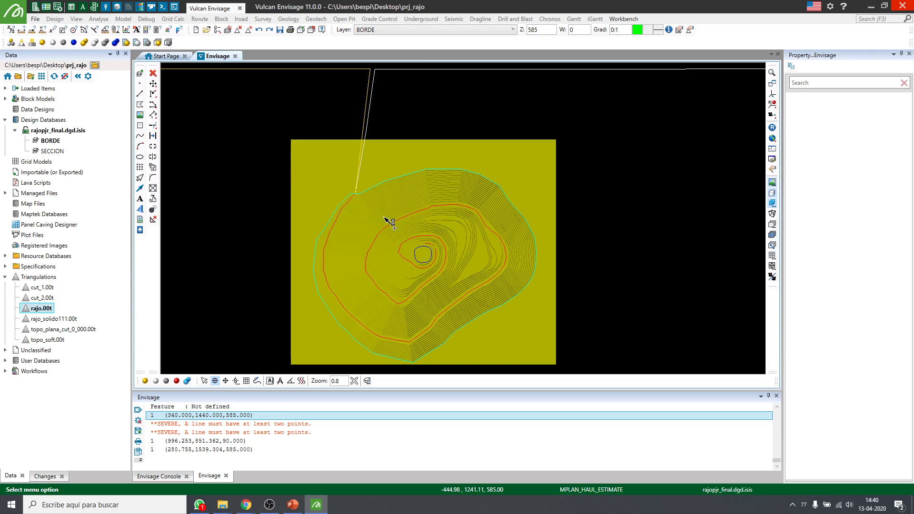
click(405, 115)
click(381, 122)
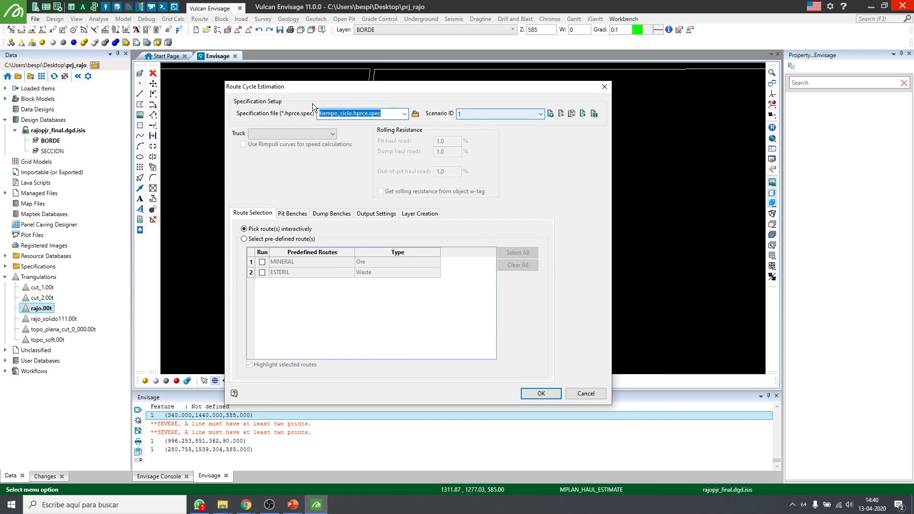
Enable pit bench time calculation with bench origin 90, maximum 585 and bench height 15
click(300, 213)
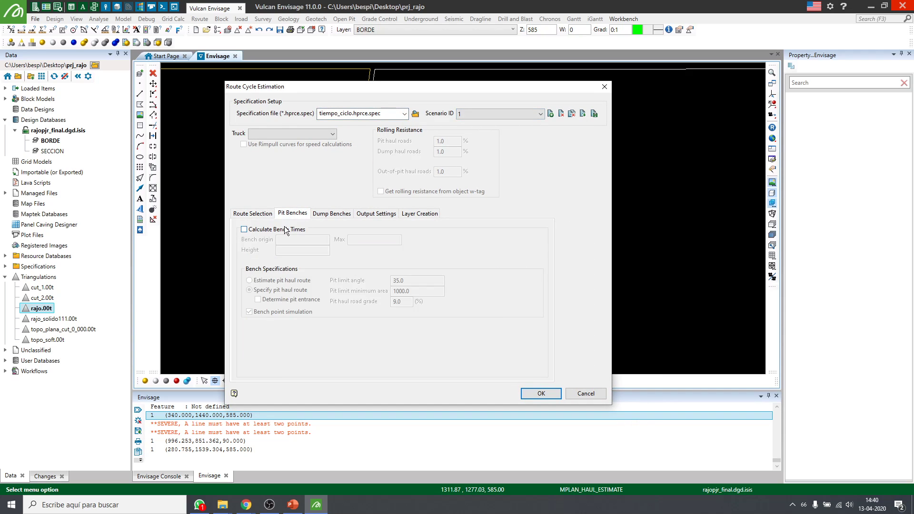
click(286, 229)
text(90)
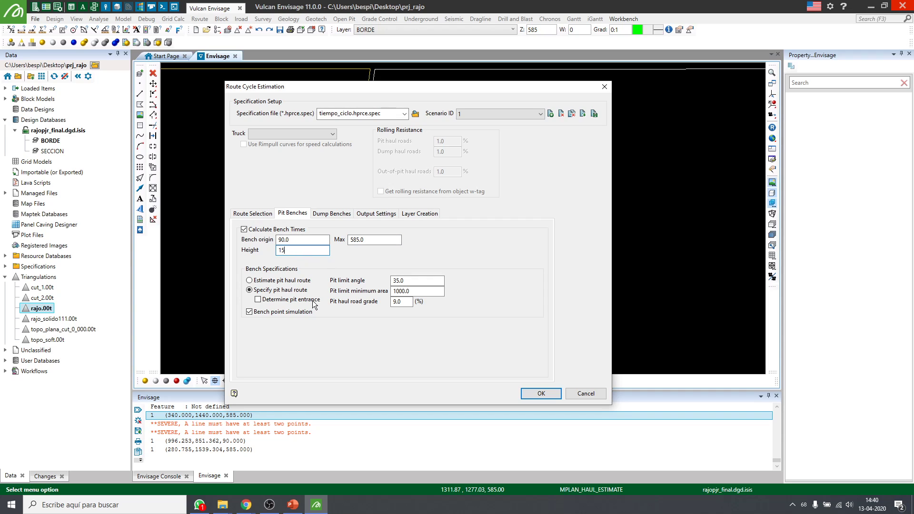
click(346, 341)
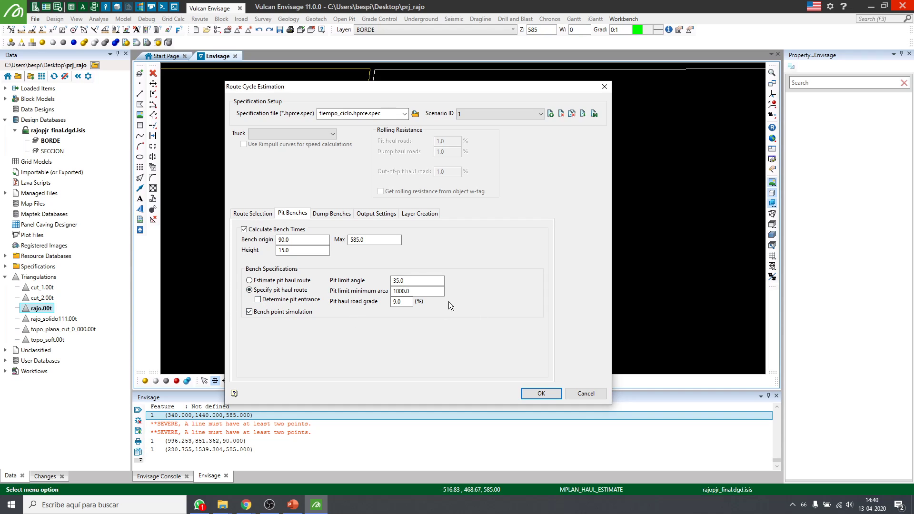
Check the pit limit angle against the pit design and set the pit haul road grade to 10%
click(411, 281)
drag(501, 87, 484, 374)
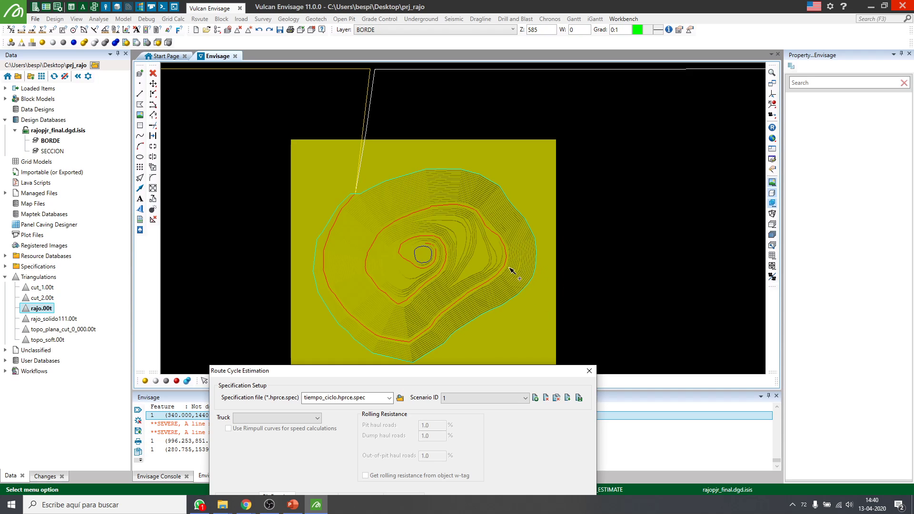
drag(434, 371, 403, 89)
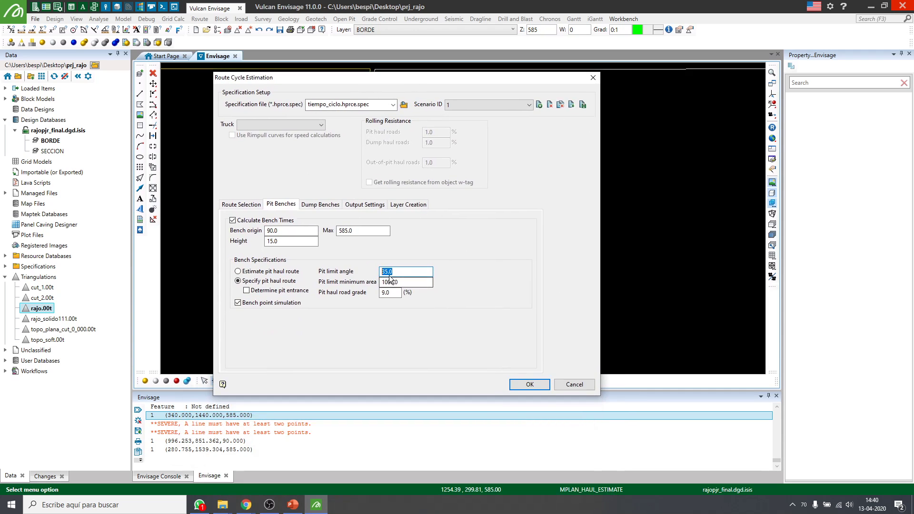
click(397, 292)
text(10)
Look over the dump bench and output settings and select LARGE_TRUCK as the truck
click(321, 206)
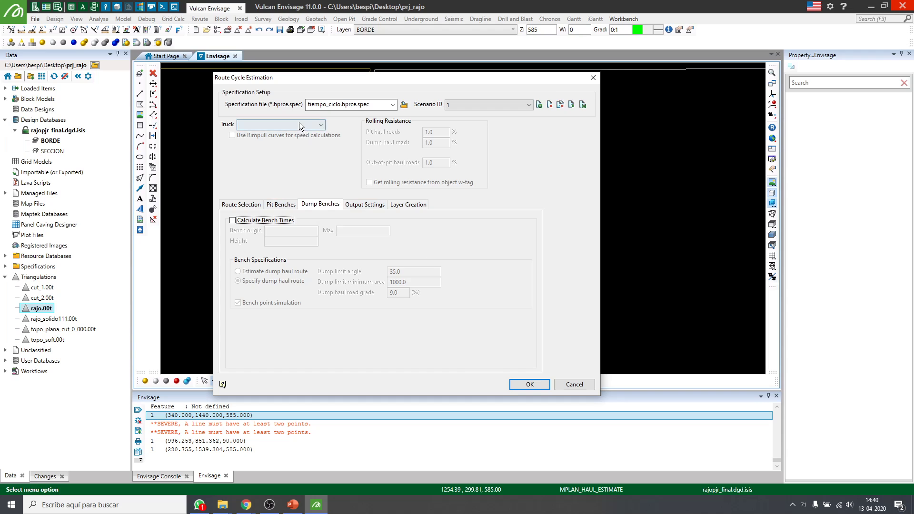
click(351, 207)
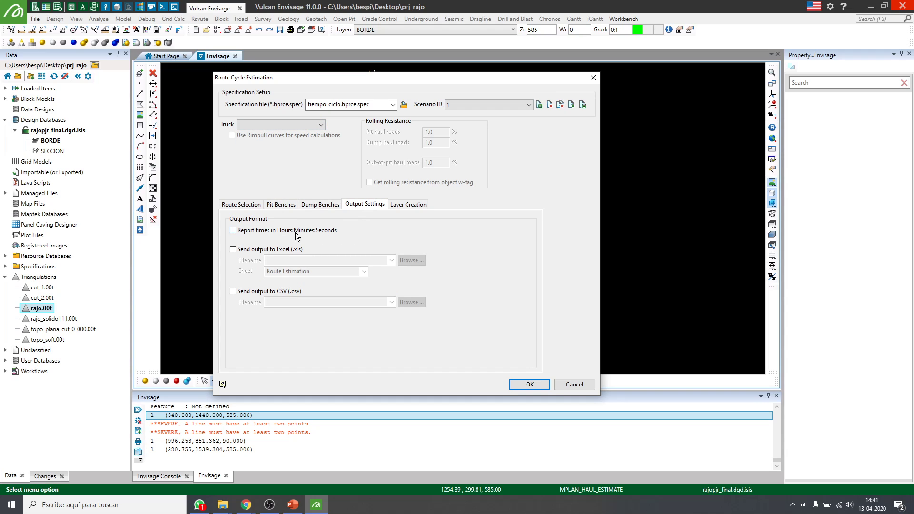
click(241, 126)
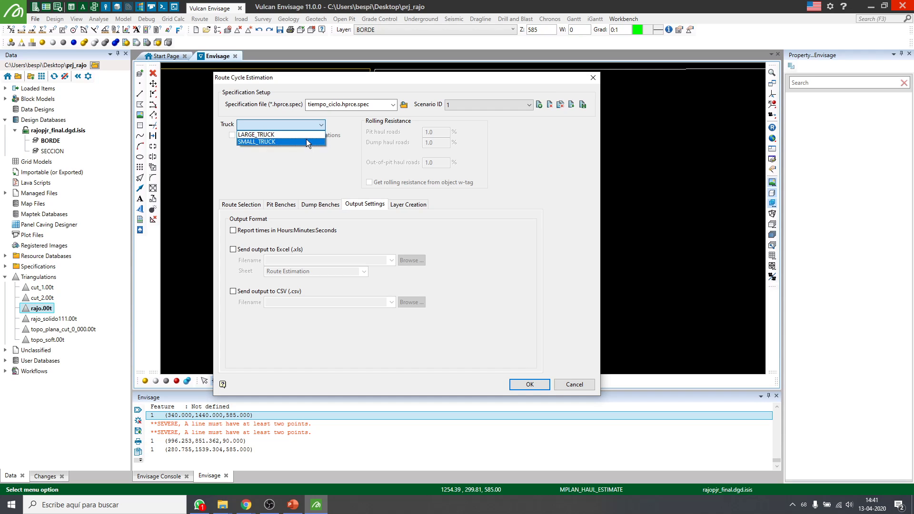
click(308, 135)
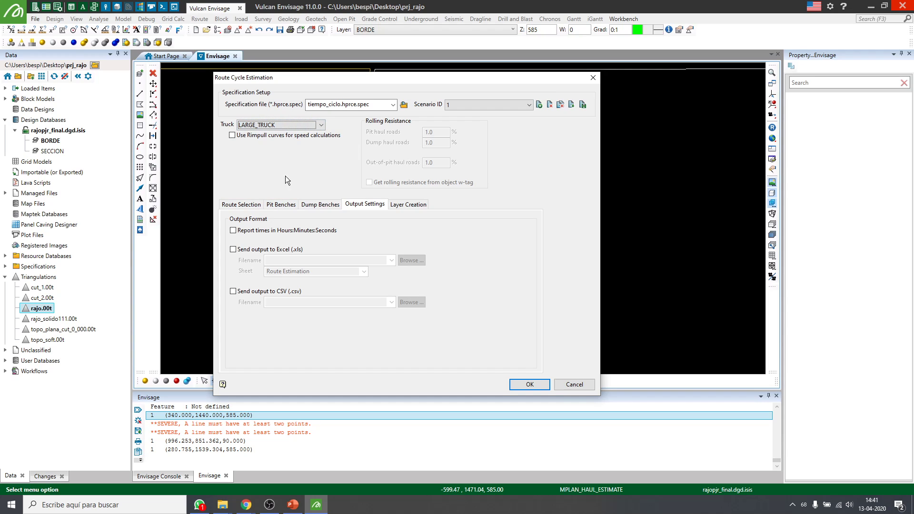
Enable Rimpull curves for speed calculations and set rolling resistance to 2.0% for pit, 3.0% for dump and 1.5% for out-of-pit haul roads
click(245, 136)
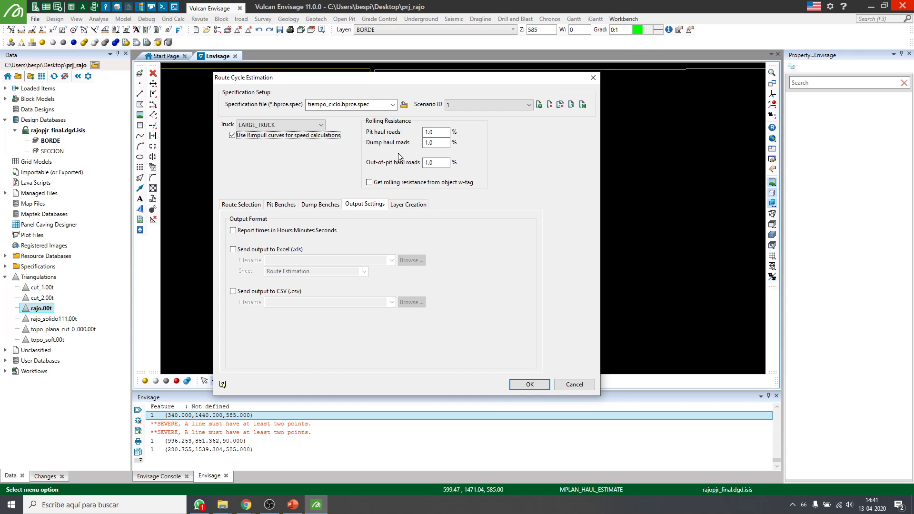
double_click(430, 132)
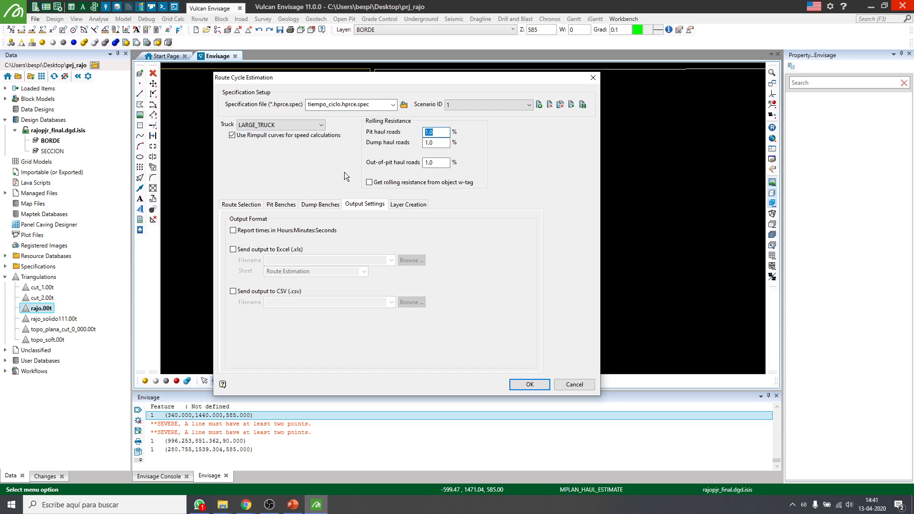
text(2)
double_click(440, 143)
text(2)
double_click(445, 162)
text(1.5)
Report times in Hours:Minutes:Seconds and send the output to the Excel file tiempo_ciclo_1, sheet Estimacion de Ruta
click(233, 230)
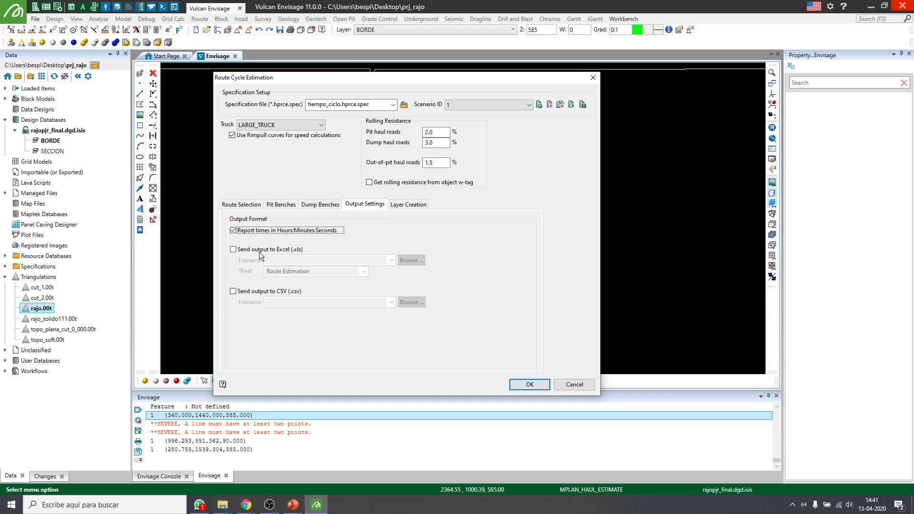
click(233, 250)
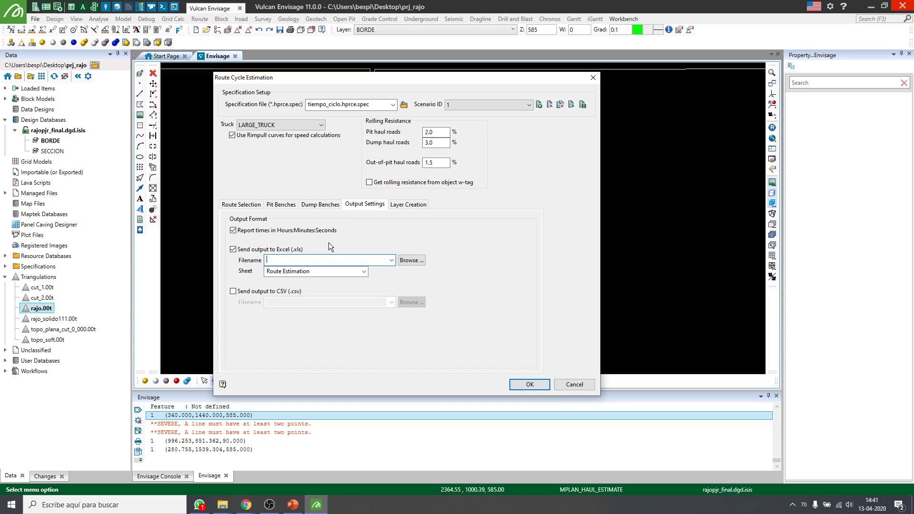
text(tiempo_ciclo_1)
mouse_move(196, 506)
click(241, 435)
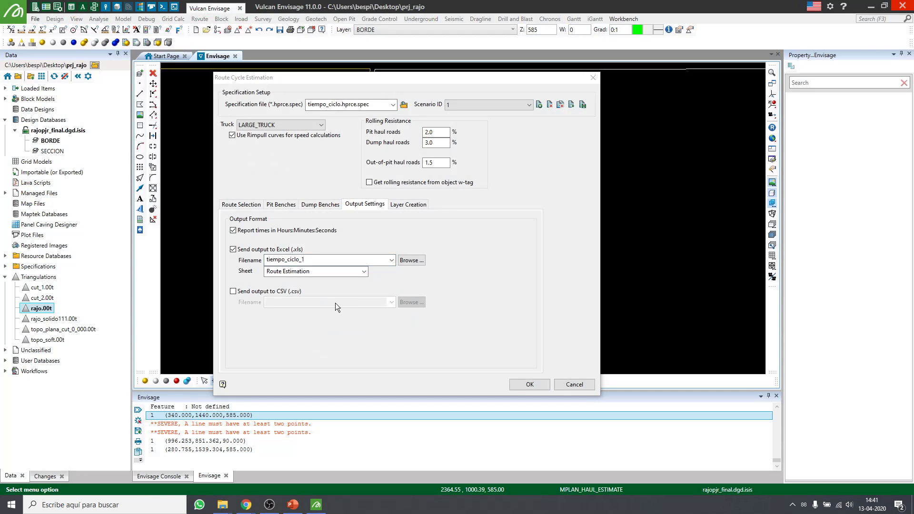
click(297, 271)
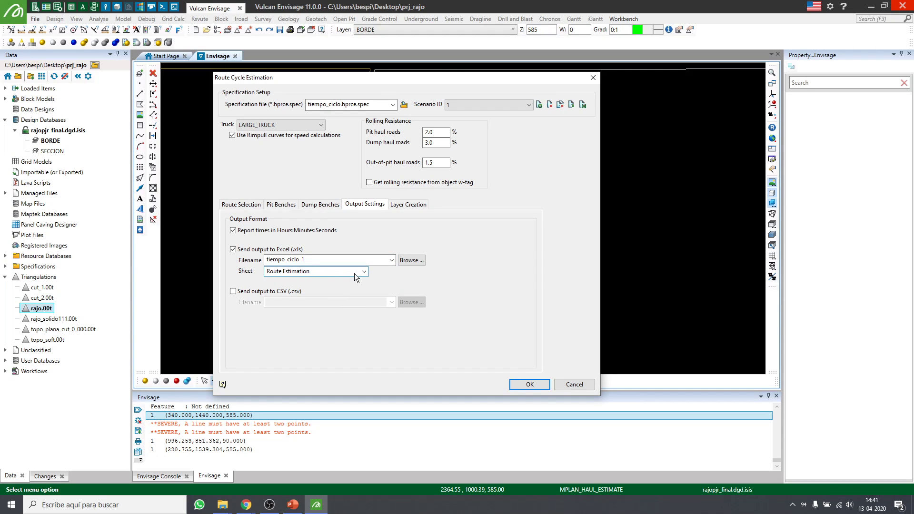
drag(329, 272, 183, 273)
text(Esti)
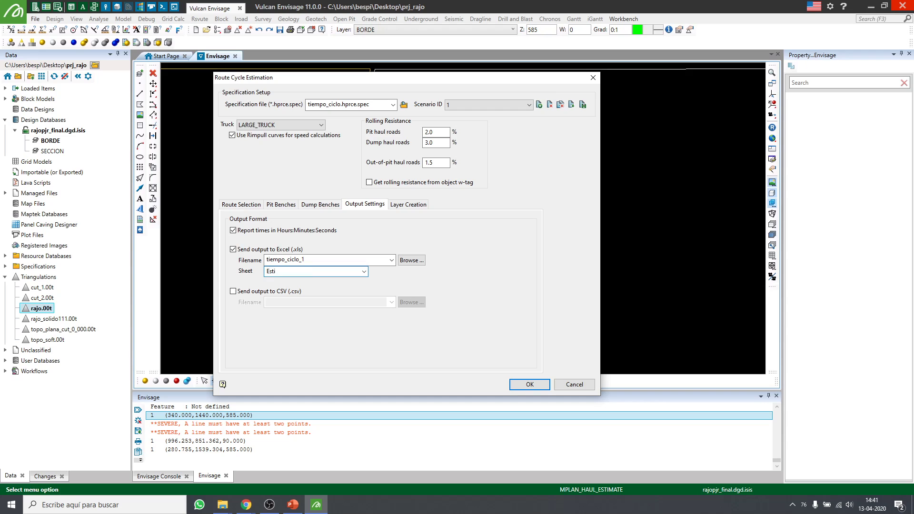
text(macion de Ruta)
Save the estimation results to layer TC_1, displayed by colour and line style
click(406, 205)
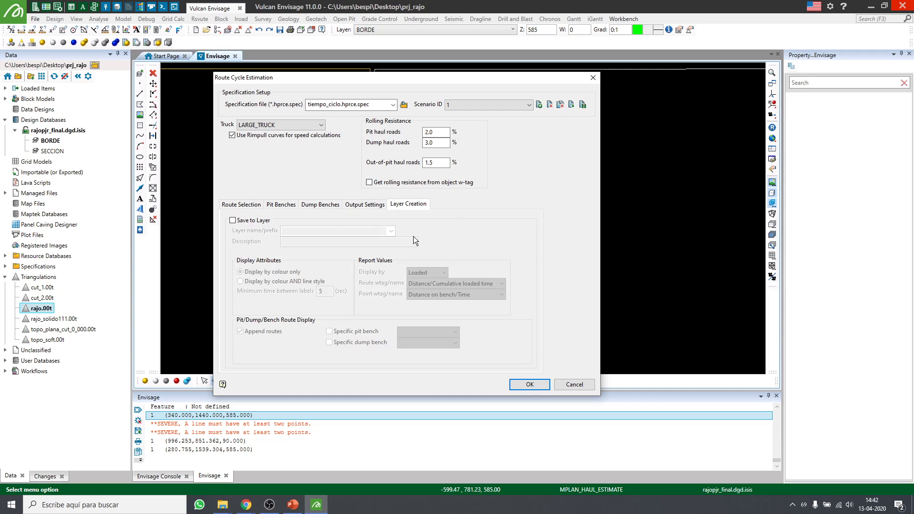
click(233, 220)
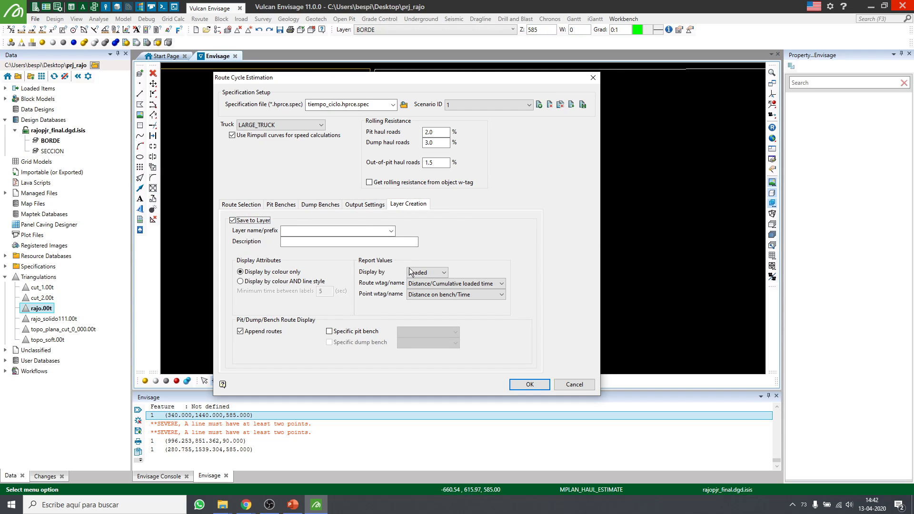
click(391, 231)
text(TC_1)
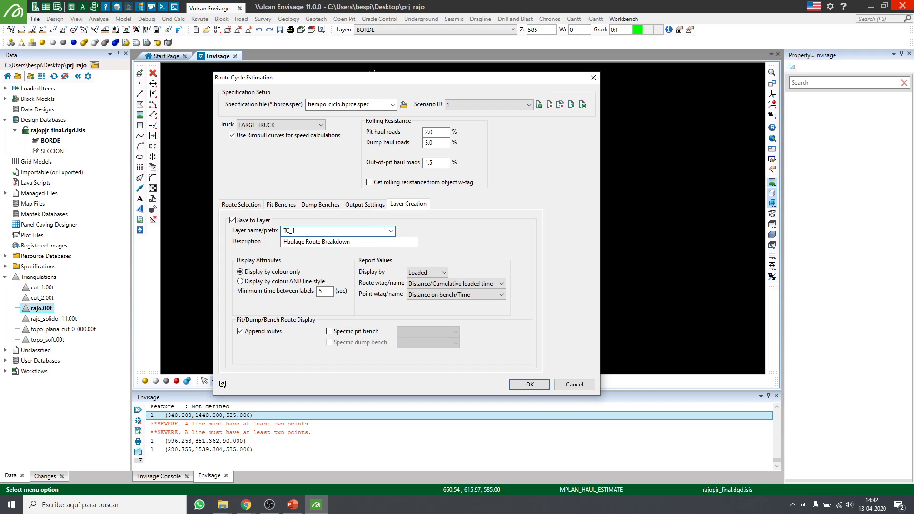
key(Tab)
drag(392, 243, 258, 272)
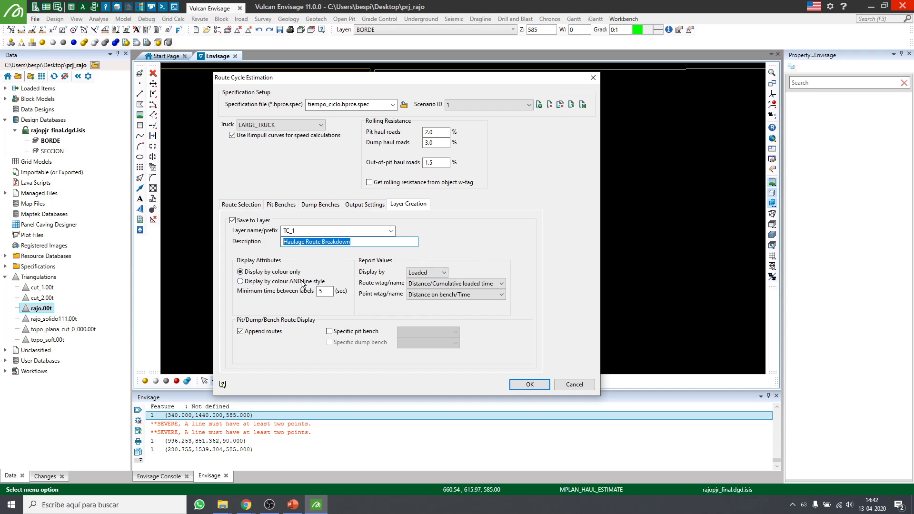
click(274, 282)
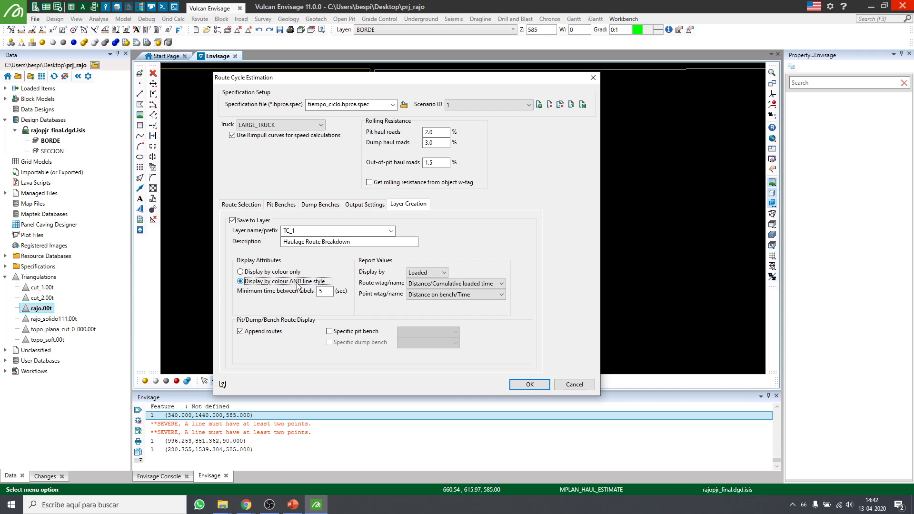
click(327, 292)
click(358, 332)
click(410, 331)
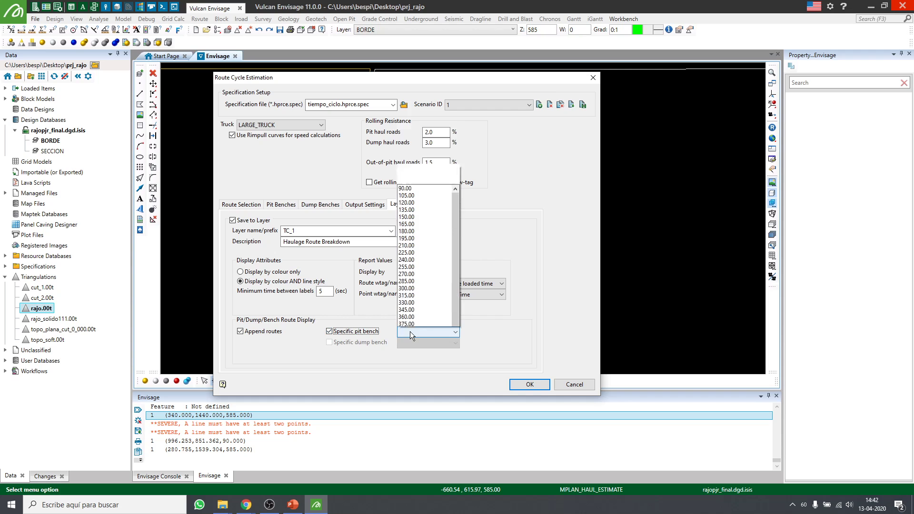
scroll(430, 277, down, 3)
scroll(419, 315, up, 2)
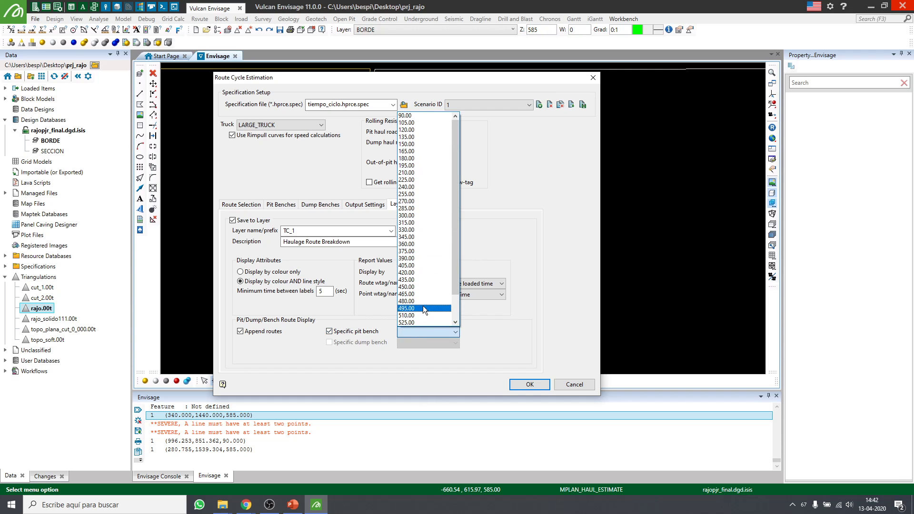
scroll(424, 133, down, 2)
scroll(435, 238, up, 2)
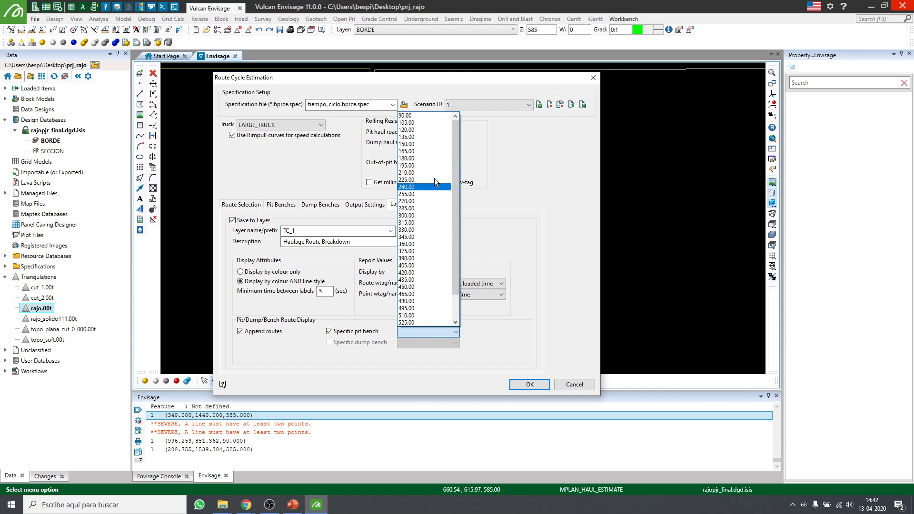
click(500, 345)
click(360, 332)
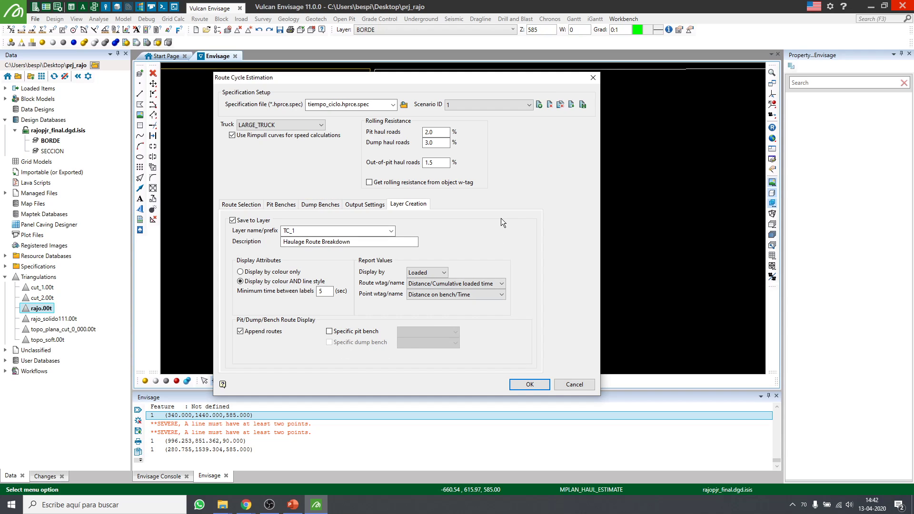
Review the report value options, keep Loaded and Distance on bench/Time, and accept the route cycle estimation setup
click(427, 273)
click(421, 280)
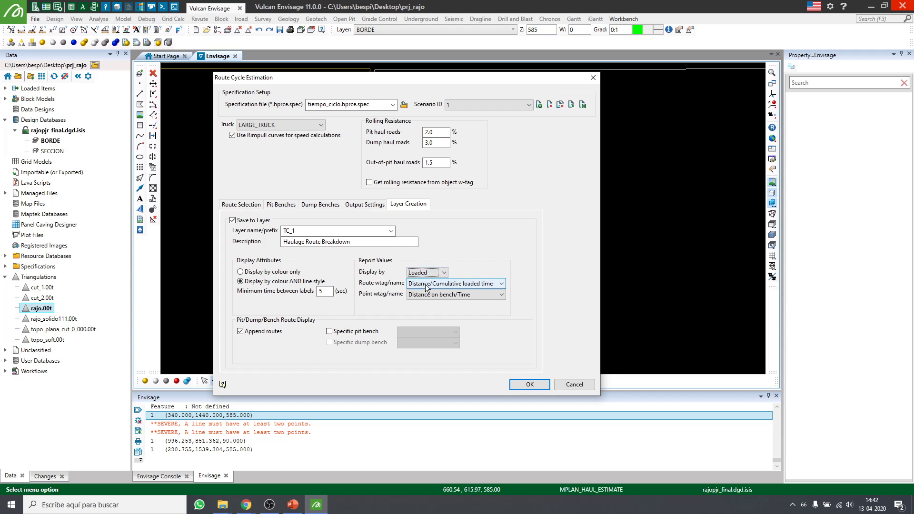
click(458, 295)
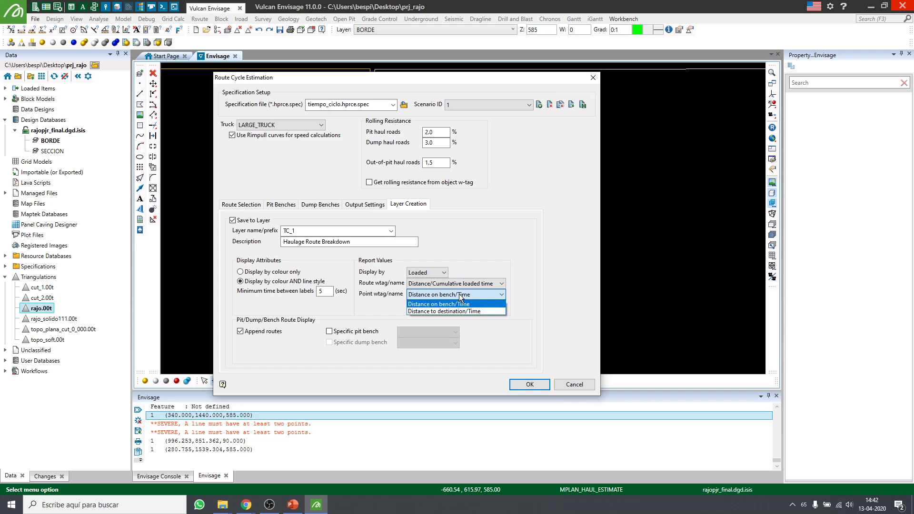
click(459, 294)
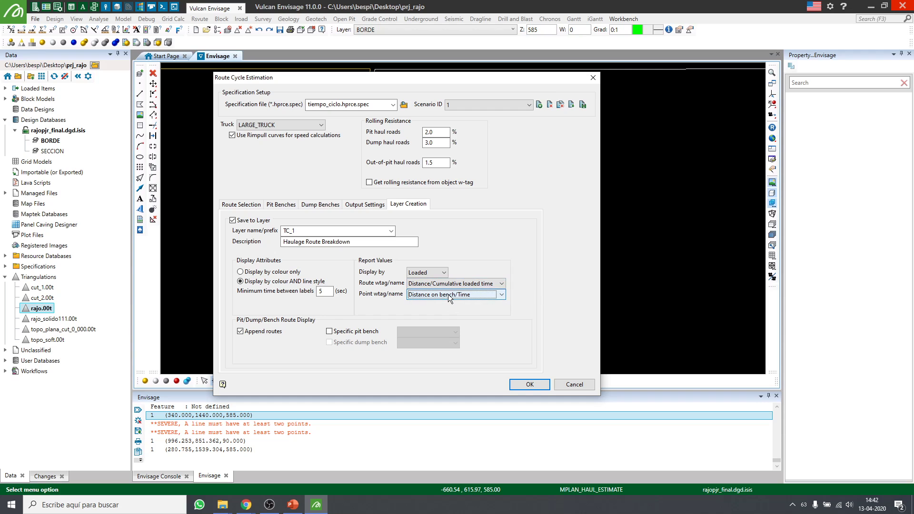
click(488, 297)
click(493, 296)
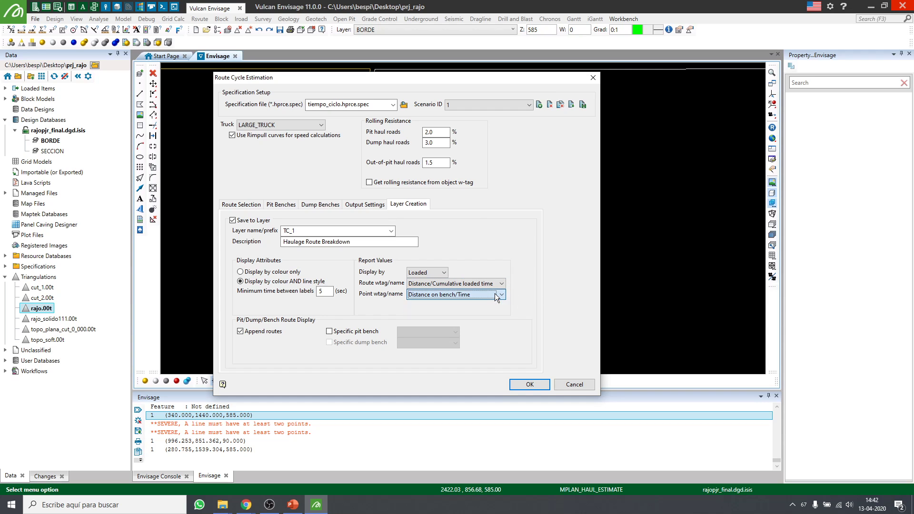
click(530, 384)
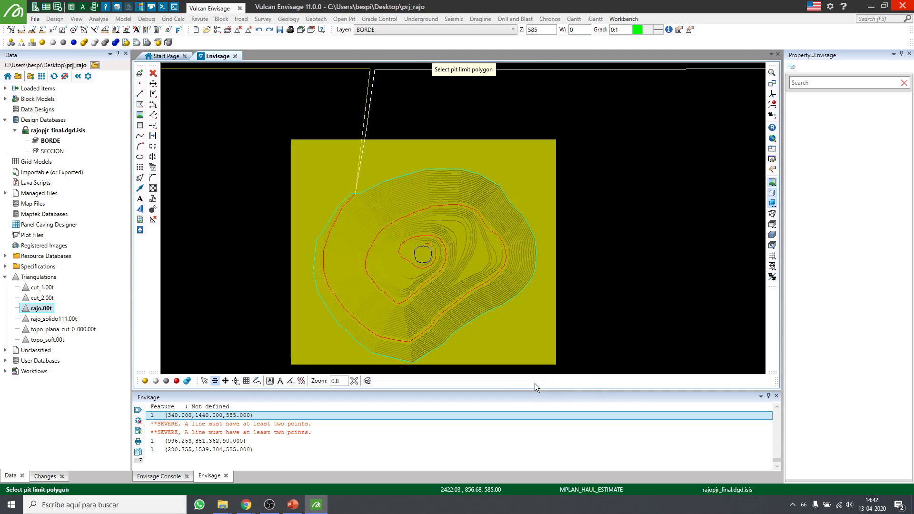
click(507, 195)
scroll(596, 205, down, 3)
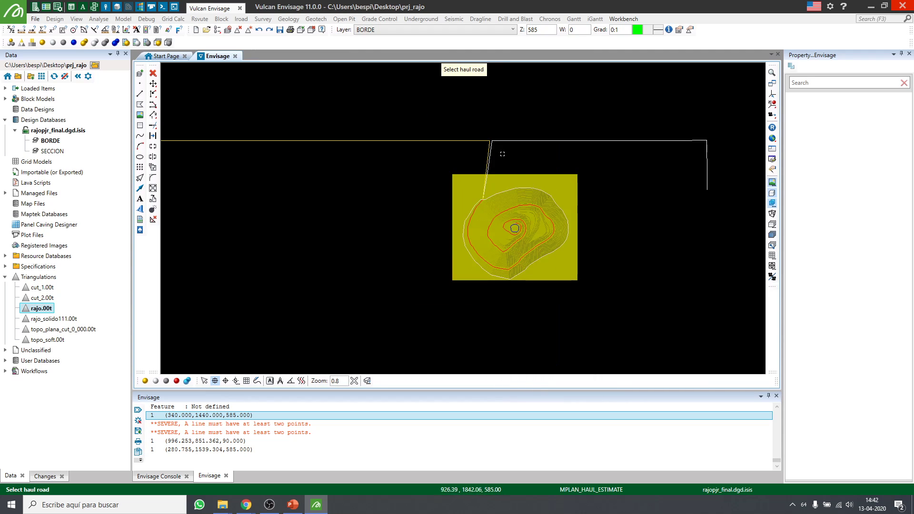
scroll(571, 265, up, 2)
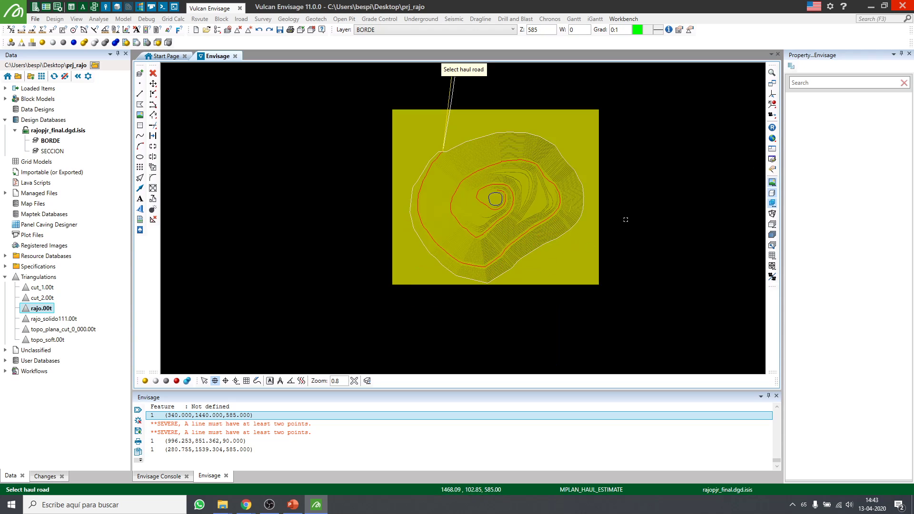
scroll(619, 266, down, 3)
scroll(621, 264, up, 4)
scroll(621, 265, down, 2)
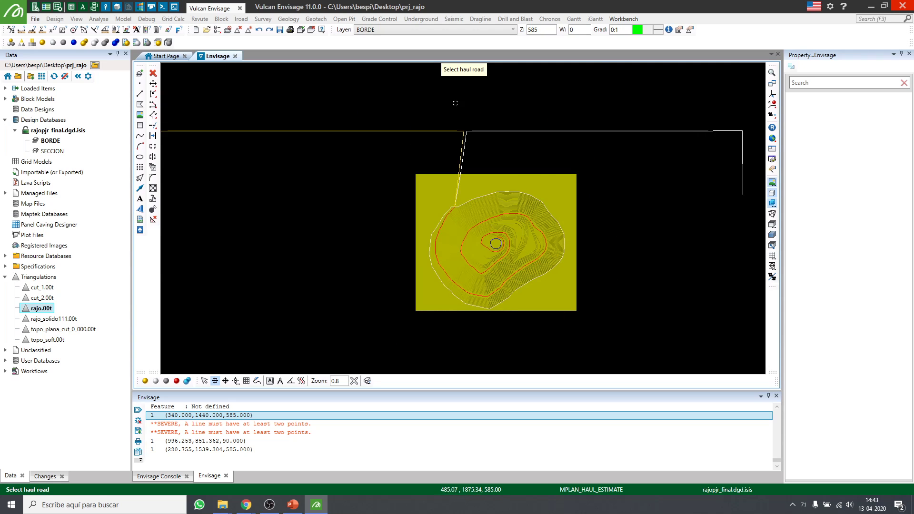
click(593, 230)
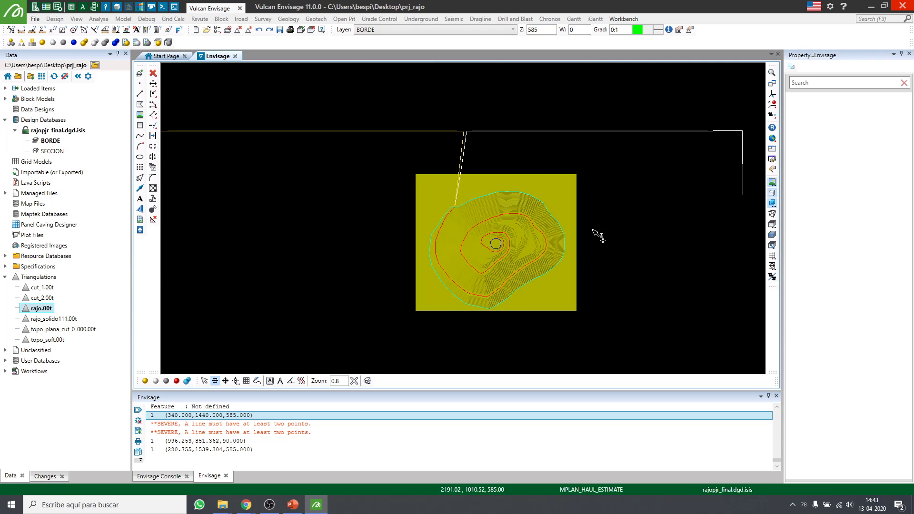
click(579, 408)
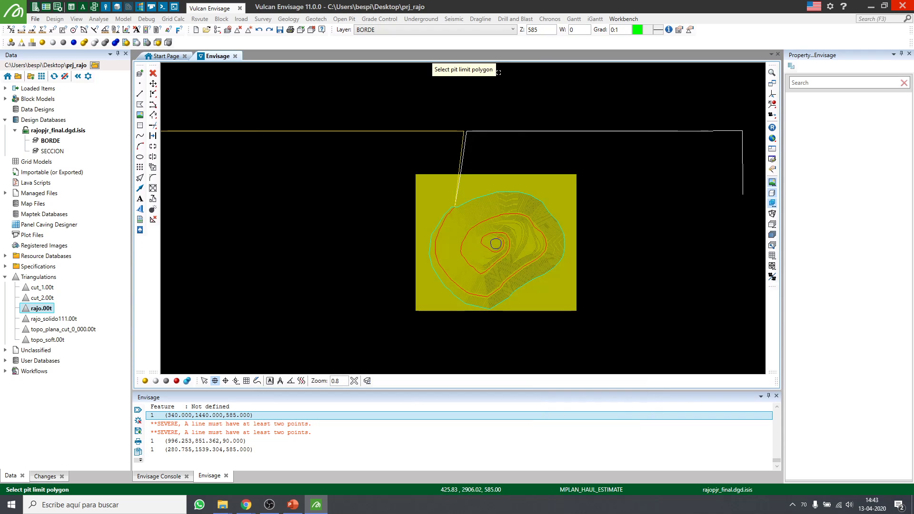
Run the estimation with the pit's outer boundary as pit limit polygon and the red ramp line as both haul road and pit road
scroll(555, 227, up, 2)
click(567, 227)
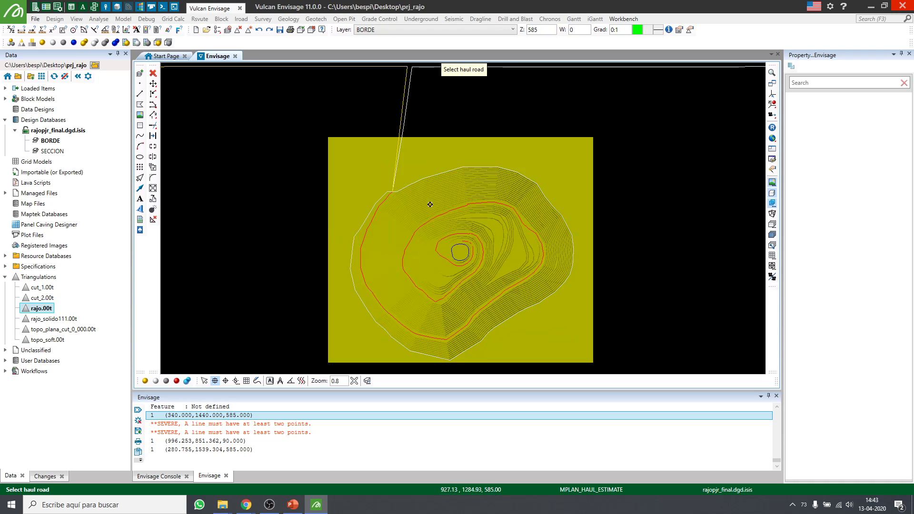
scroll(432, 201, up, 3)
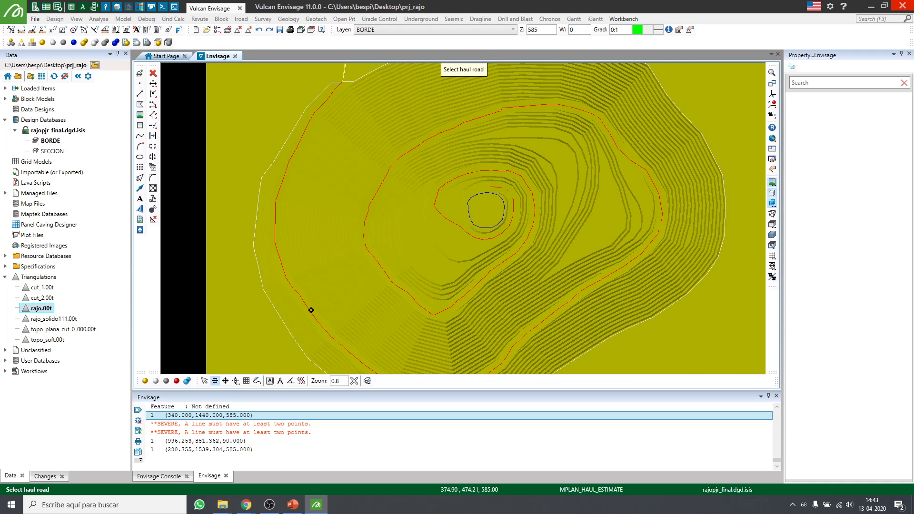
click(311, 310)
scroll(431, 261, down, 3)
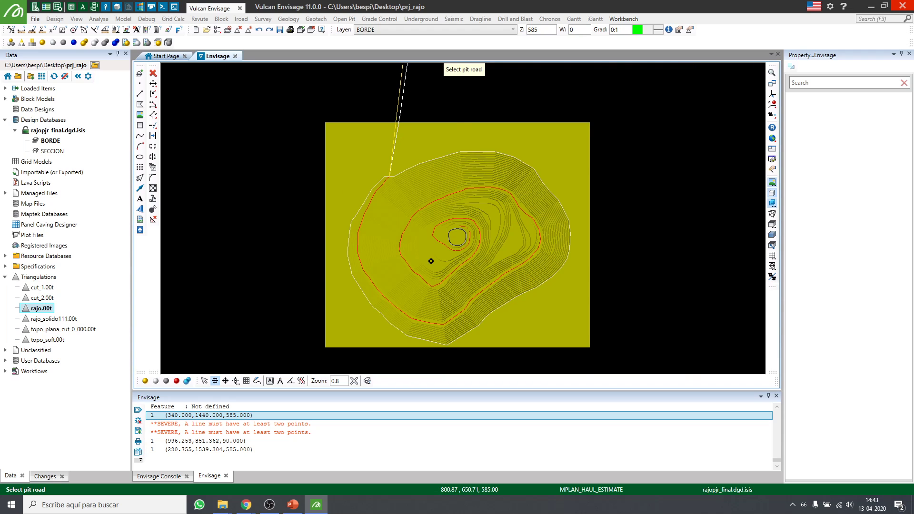
scroll(367, 210, up, 3)
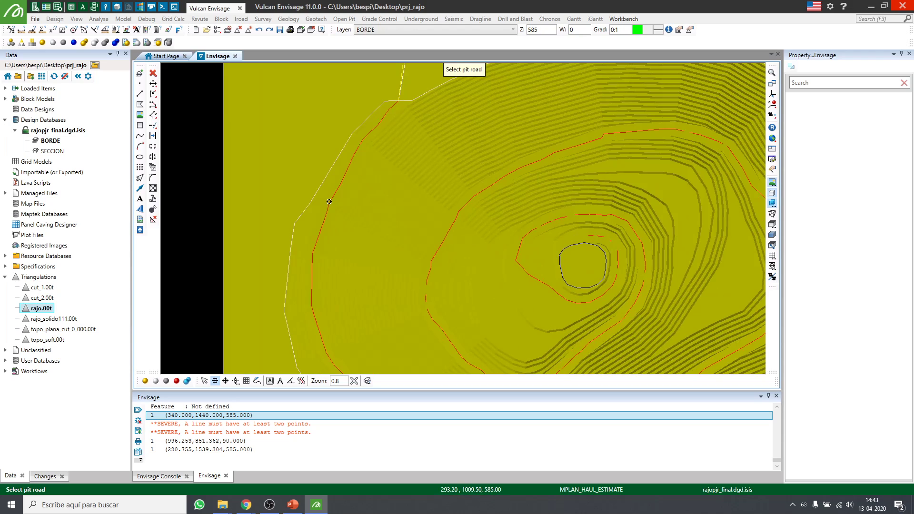
click(329, 202)
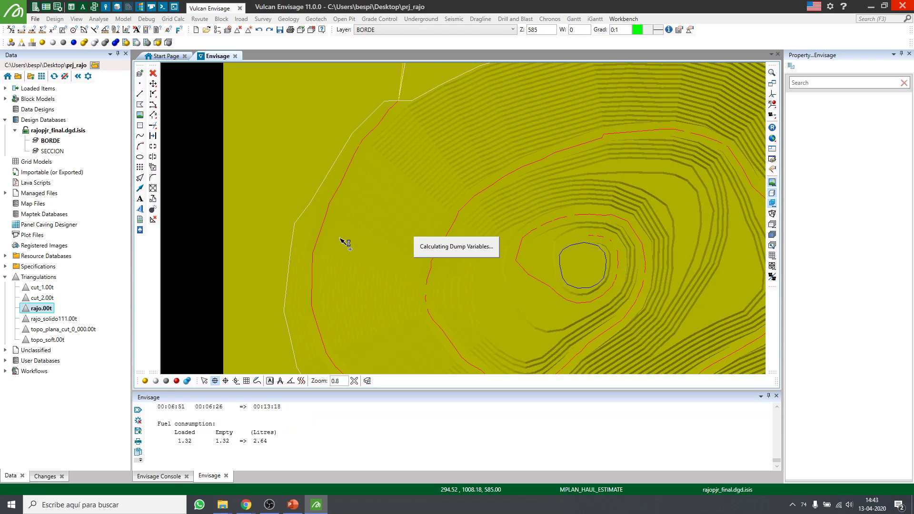
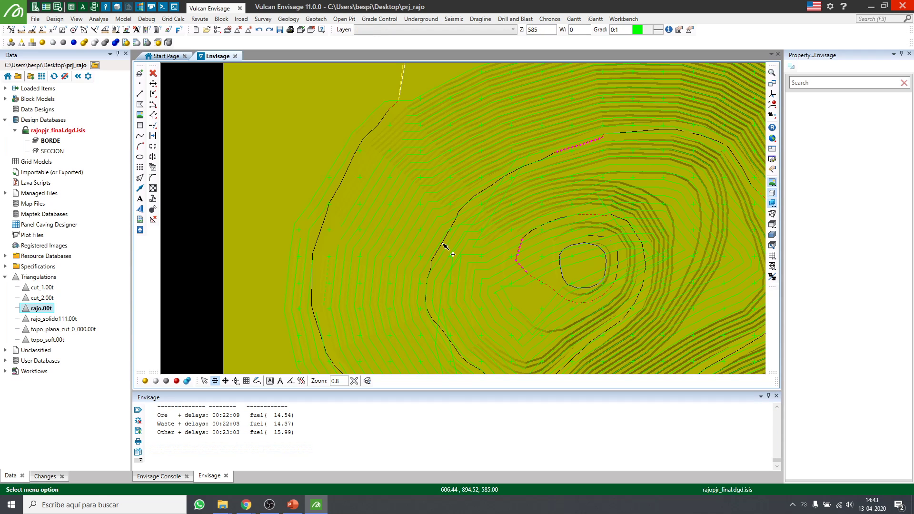
Enlarge the report output and examine the bench cycle times and truck settings from the start of the report
scroll(443, 265, down, 3)
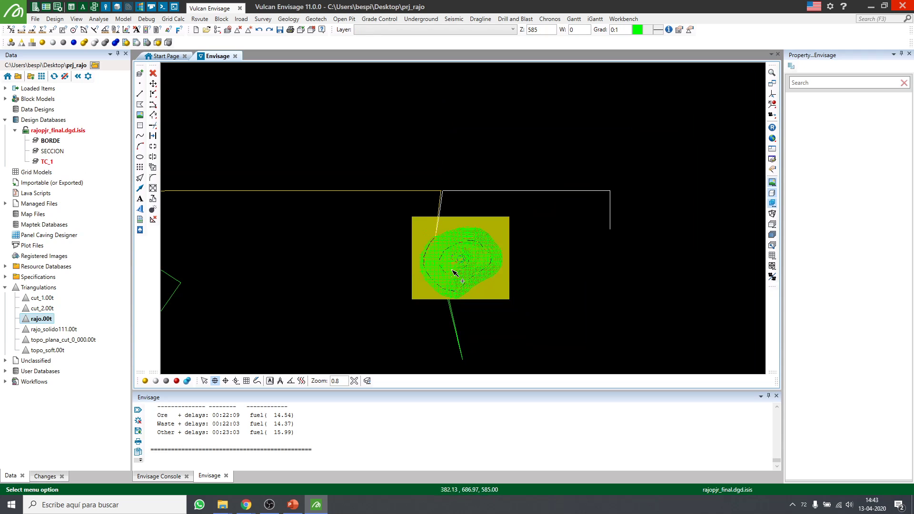
scroll(416, 276, down, 2)
drag(372, 390, 394, 181)
scroll(361, 280, up, 12)
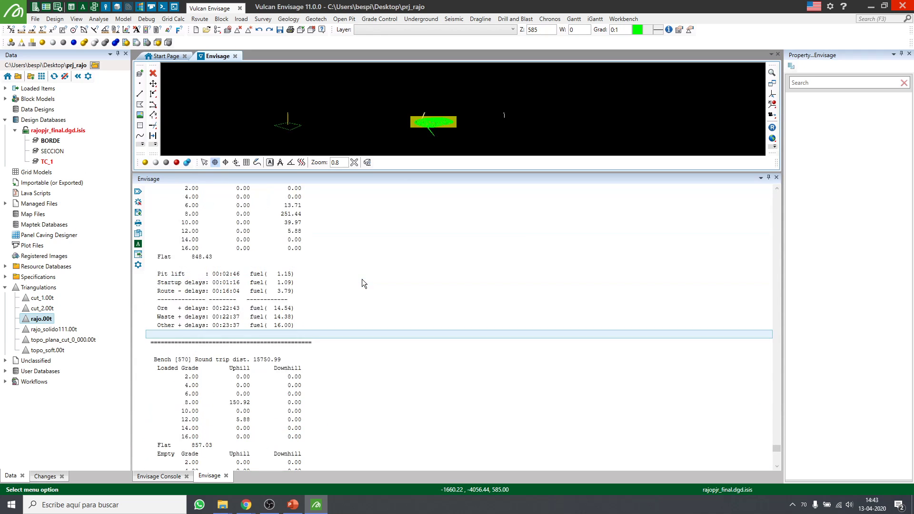
drag(777, 431, 776, 219)
scroll(303, 363, down, 3)
scroll(308, 358, up, 3)
scroll(313, 361, down, 2)
scroll(316, 364, down, 1)
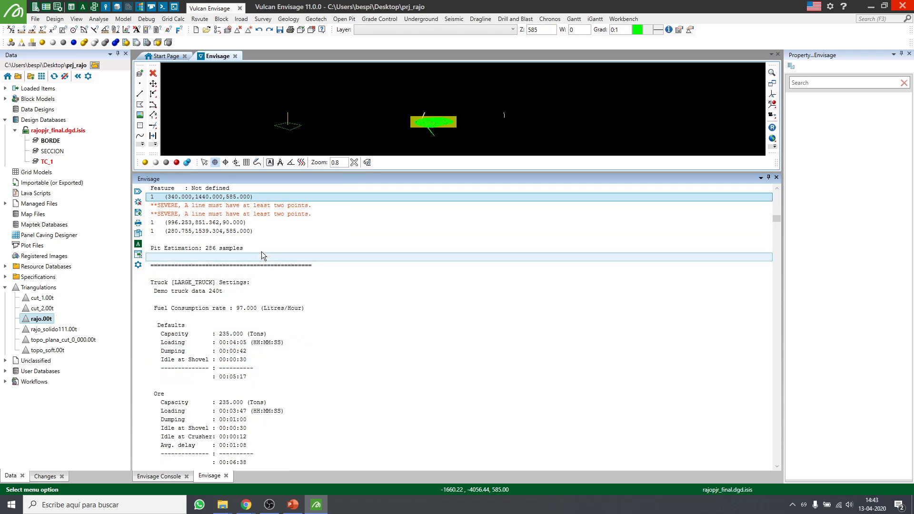
Enlarge the graphics view, examine the estimated haul lines over the pit, and save design layer TC_1
drag(482, 171, 495, 341)
scroll(364, 259, up, 4)
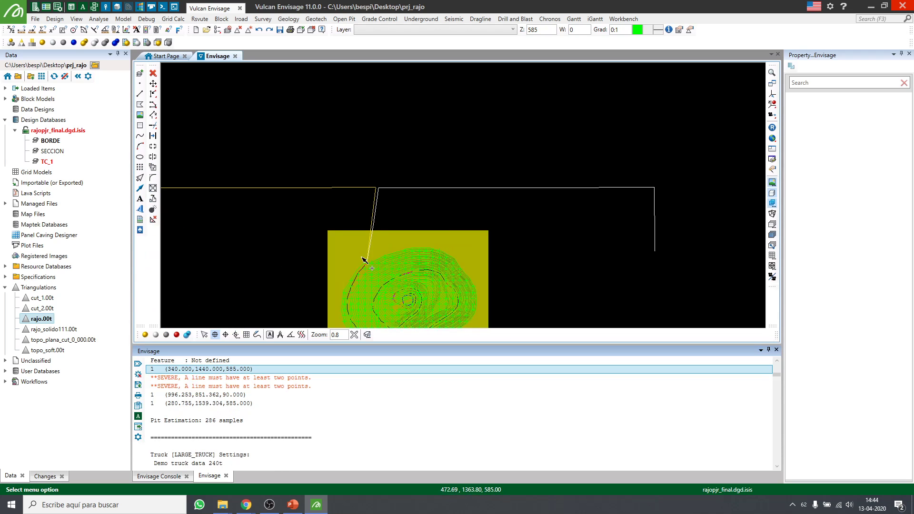
scroll(374, 221, up, 5)
scroll(345, 251, down, 3)
scroll(354, 183, up, 3)
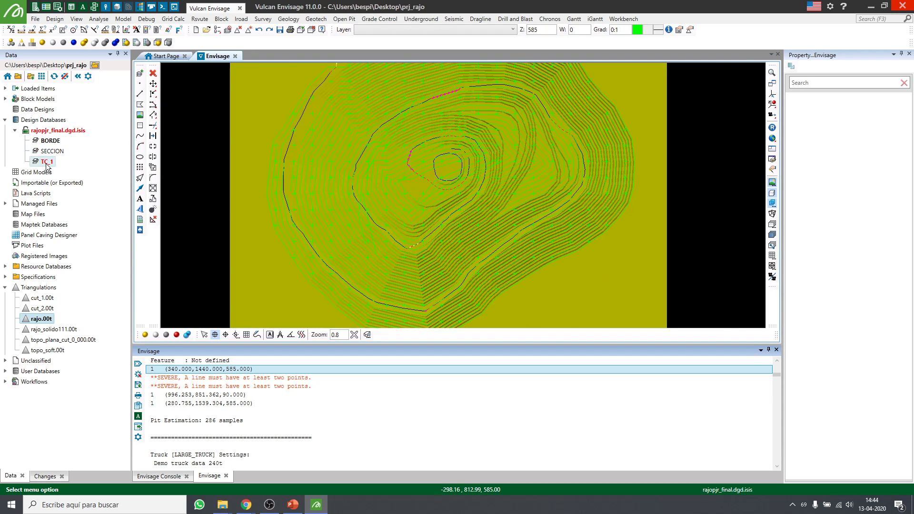
click(279, 30)
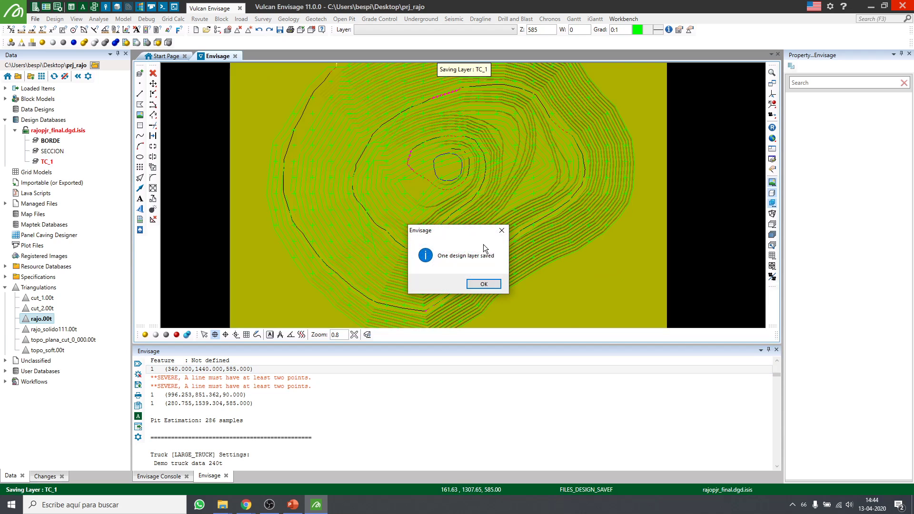
click(479, 282)
Unload layer TC_1 from the view, delete it from the design database, and clear the report log
right_click(51, 163)
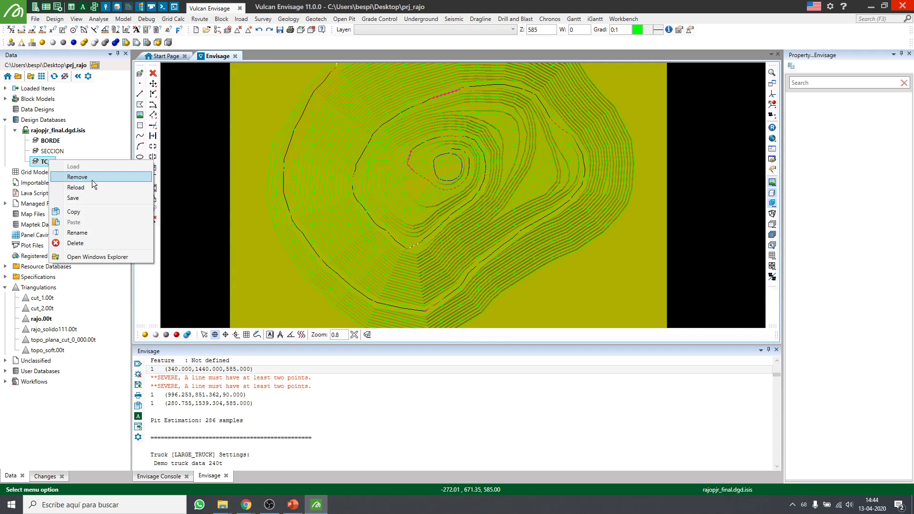
click(93, 178)
right_click(48, 162)
click(94, 212)
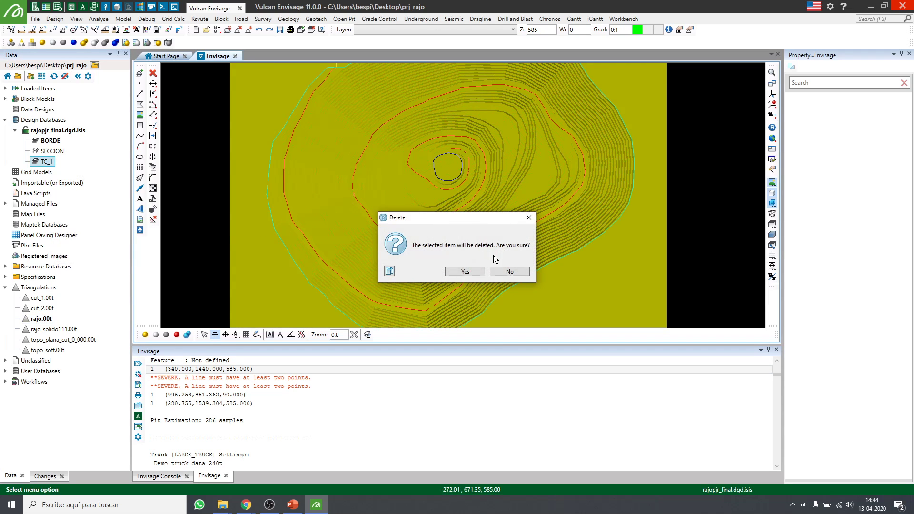
click(466, 271)
right_click(496, 380)
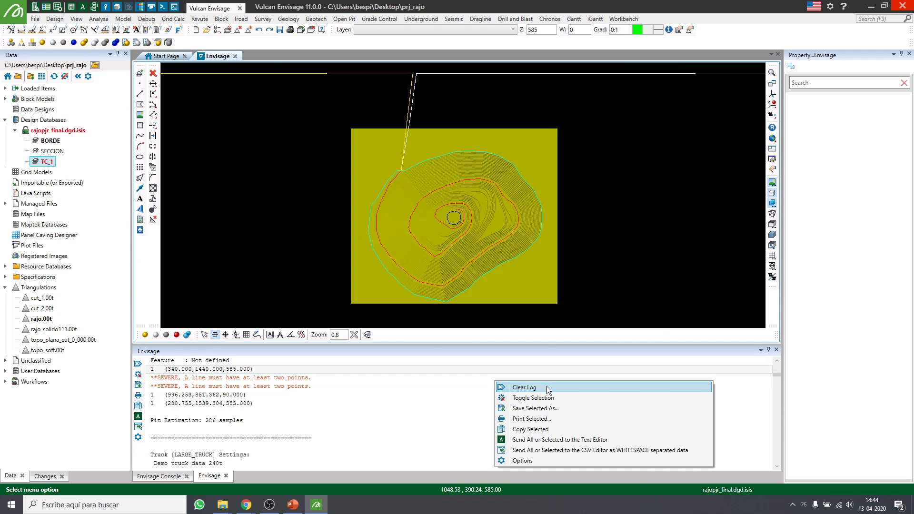
click(518, 386)
Restart Route Cycle Estimation with specification tiempo_ciclo.hprce.spec and its existing settings, overwriting tiempo_ciclo_1.xlsx
right_click(310, 211)
click(384, 229)
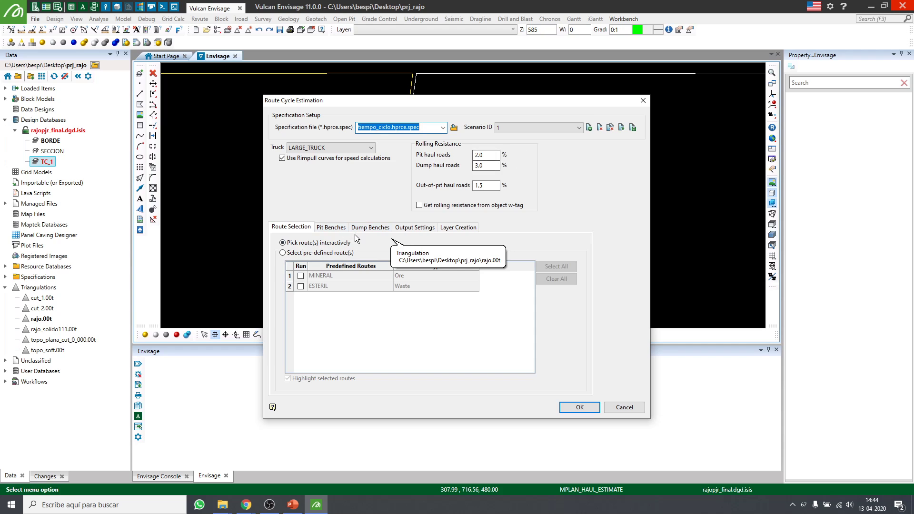
click(555, 219)
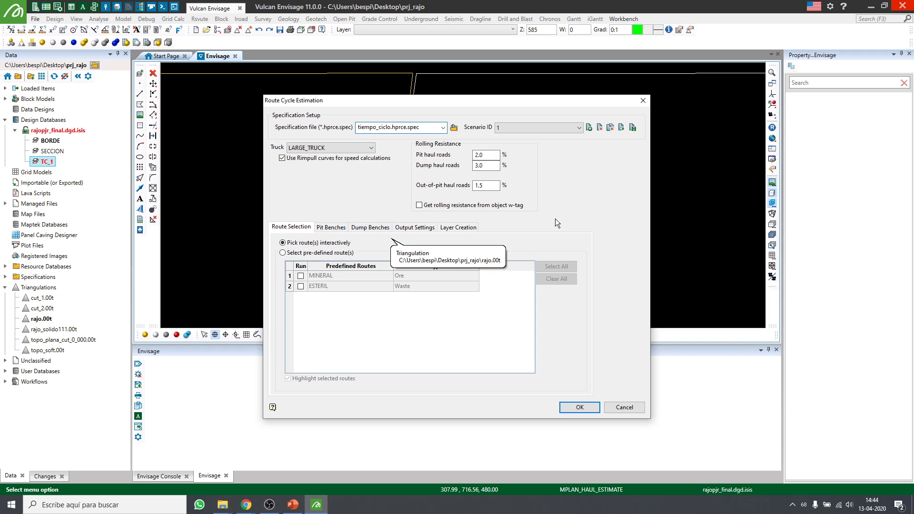
click(591, 409)
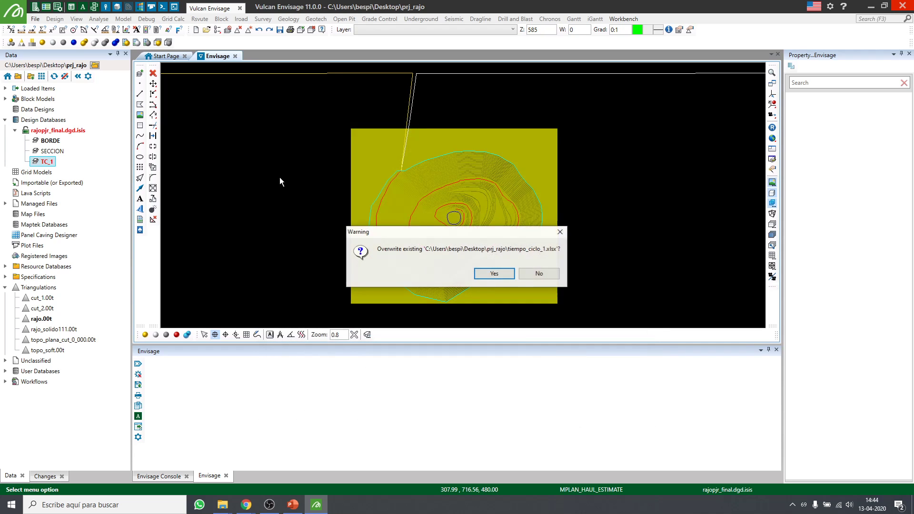
click(494, 274)
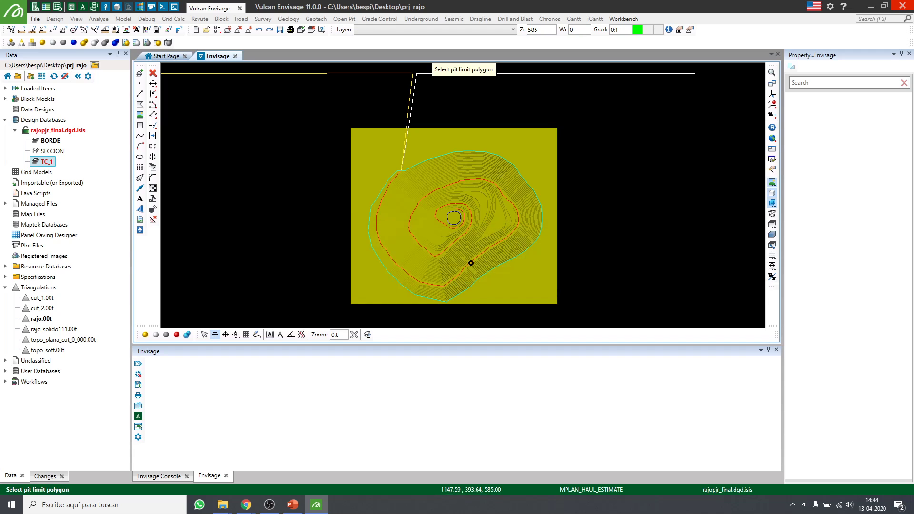
Run the estimation with the pit's outer boundary as limit, the white line outside as haul road and the red ramp as pit road, replacing layer TC_1
click(498, 156)
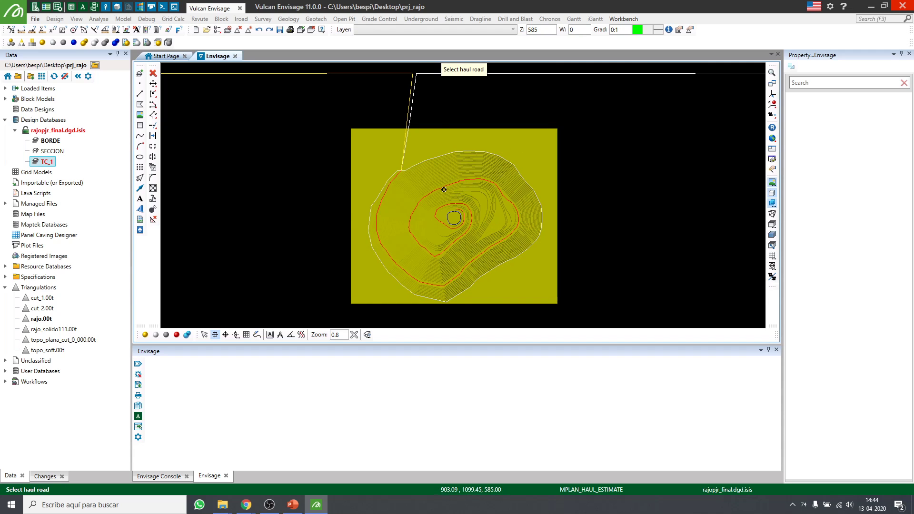
scroll(443, 189, down, 2)
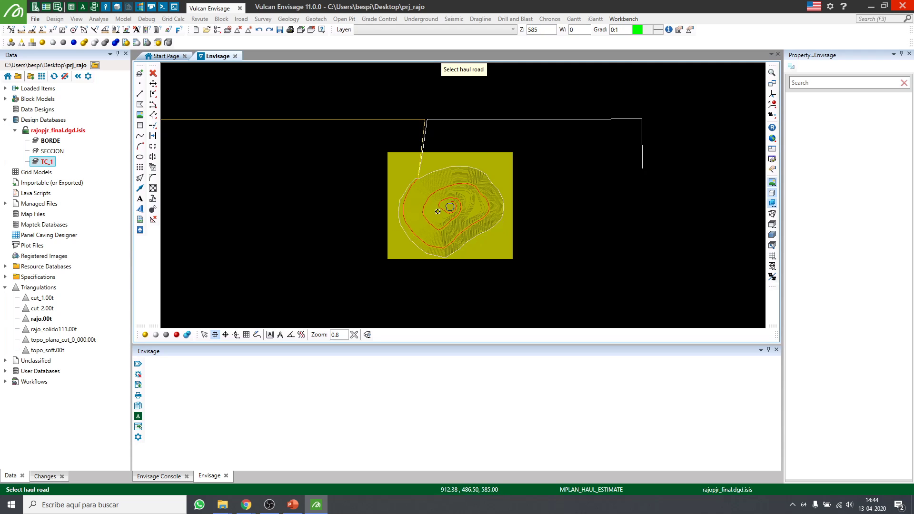
scroll(444, 205, up, 1)
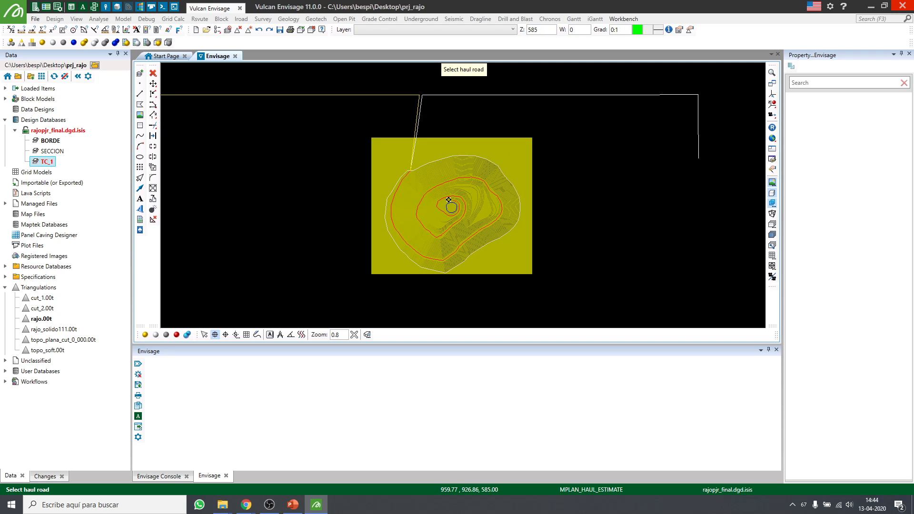
scroll(448, 200, up, 2)
scroll(446, 203, down, 1)
scroll(412, 140, down, 2)
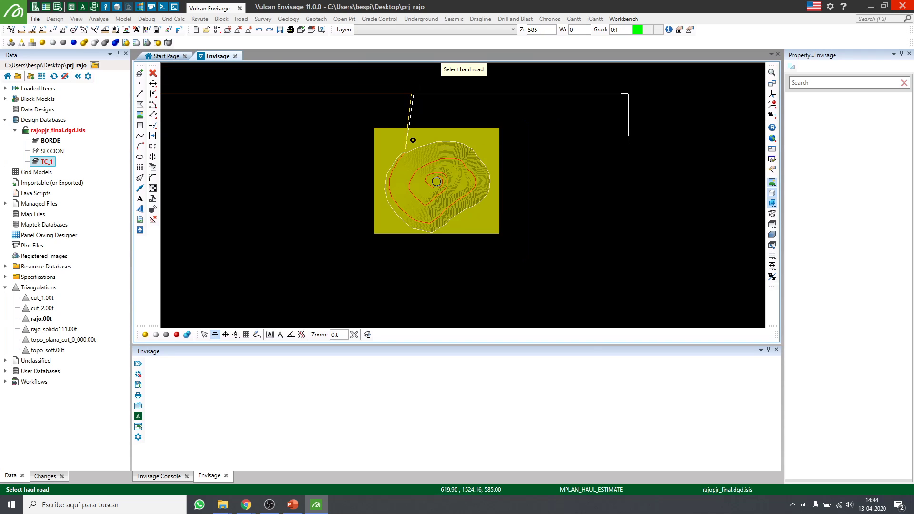
scroll(461, 142, up, 2)
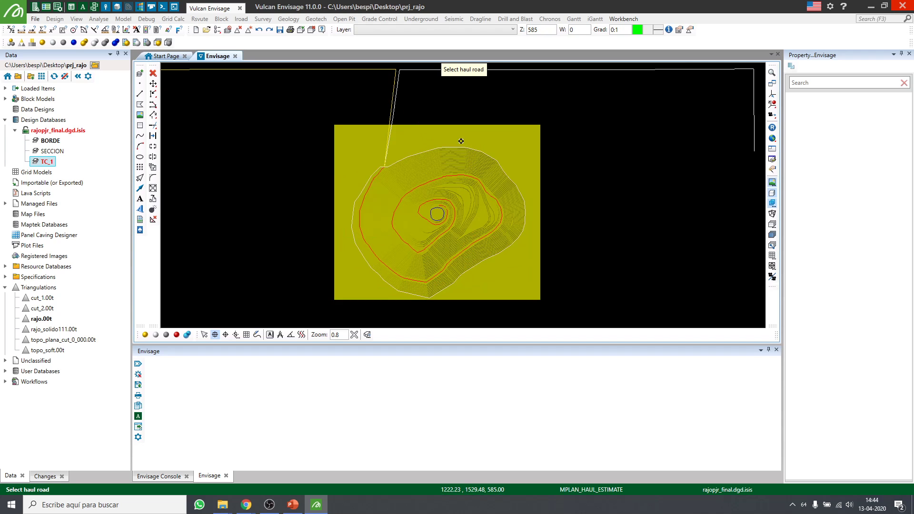
click(398, 105)
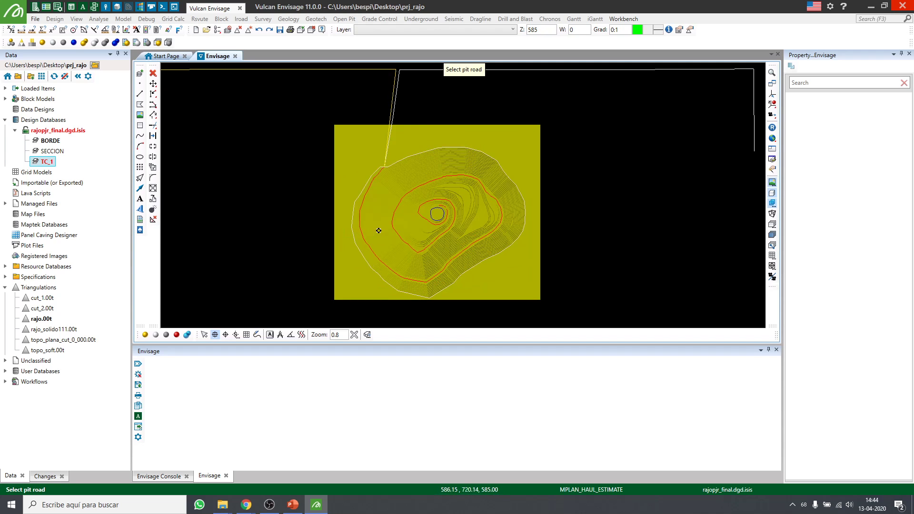
click(359, 216)
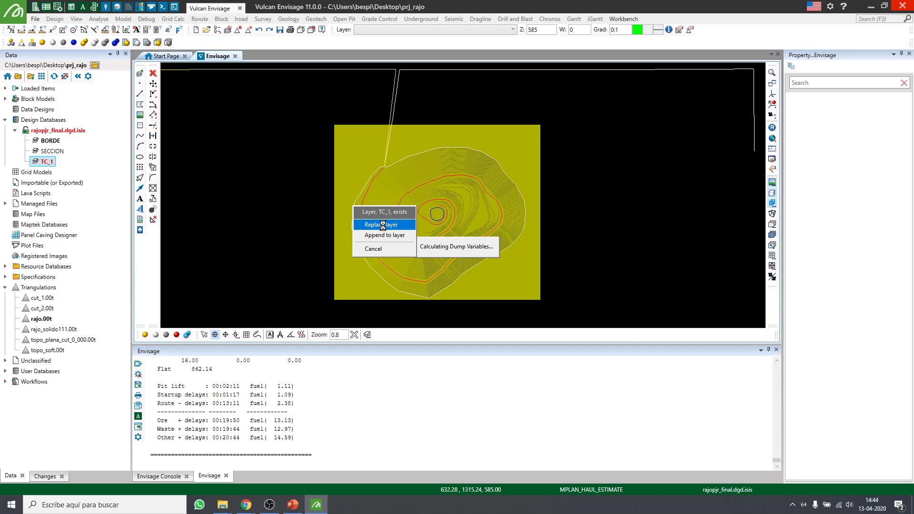
click(383, 225)
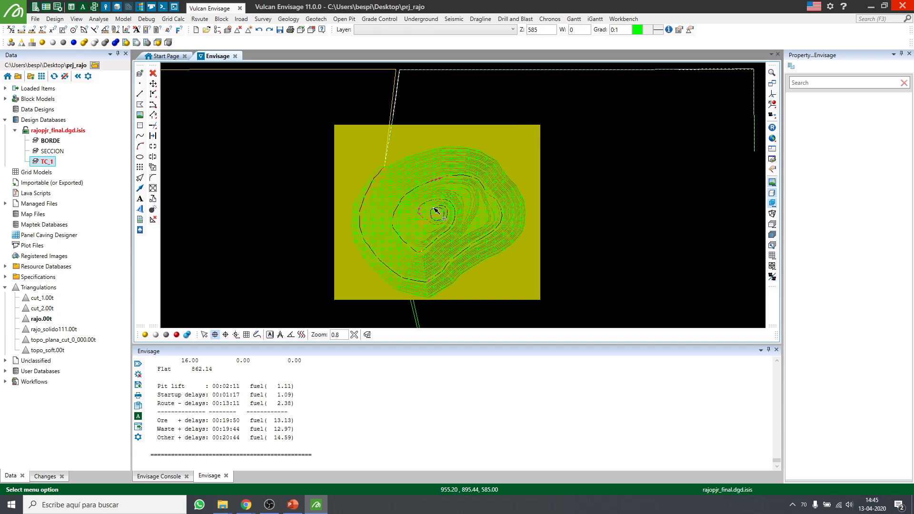
Examine the new haul lines along the pit and outside road, and save layer TC_1
scroll(488, 236, down, 2)
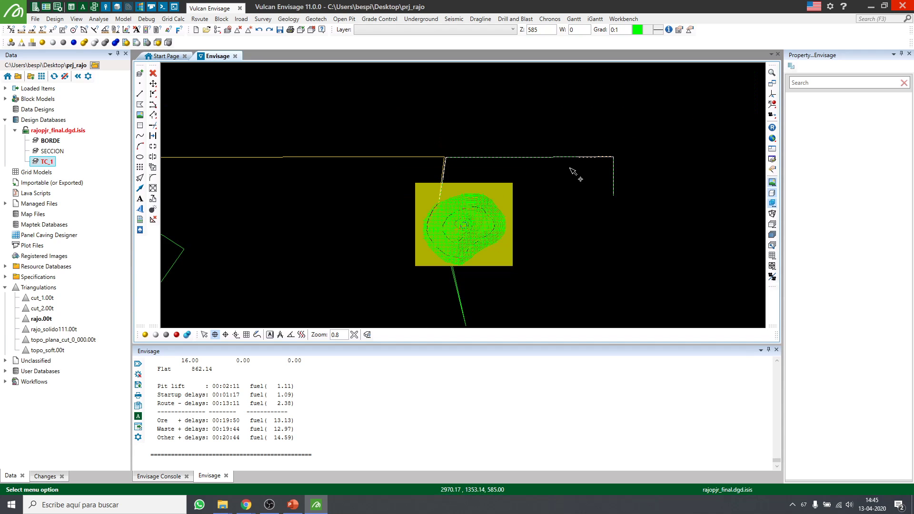
scroll(576, 173, up, 3)
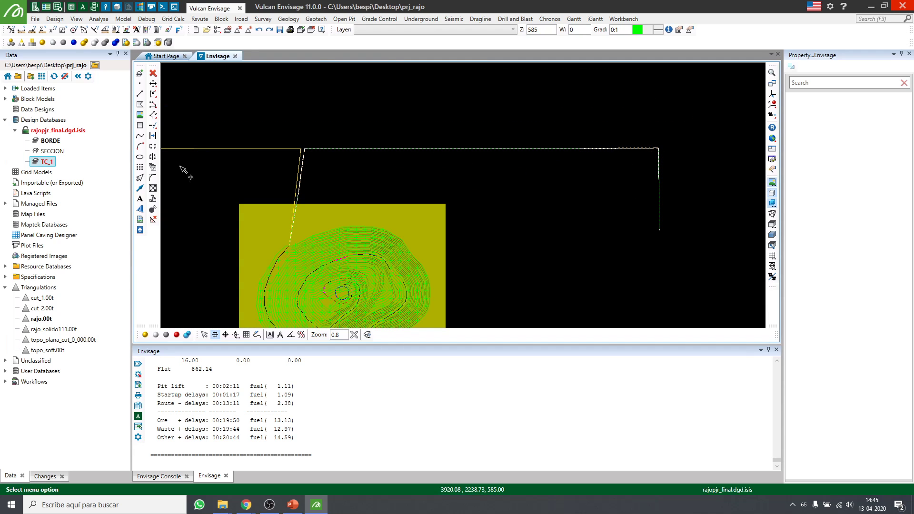
click(280, 30)
Unload layer BORDE to view the TC_1 haul lines on their own, and load it again
click(50, 140)
right_click(50, 140)
click(93, 167)
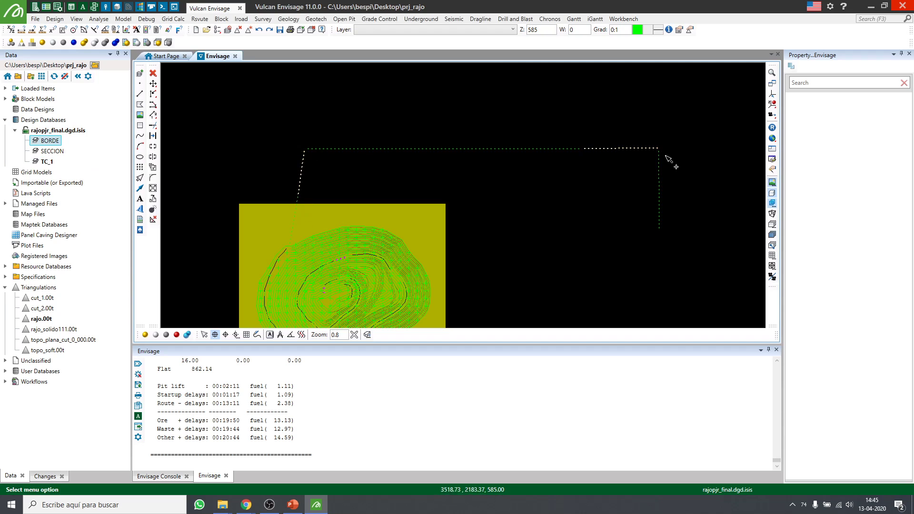
right_click(56, 145)
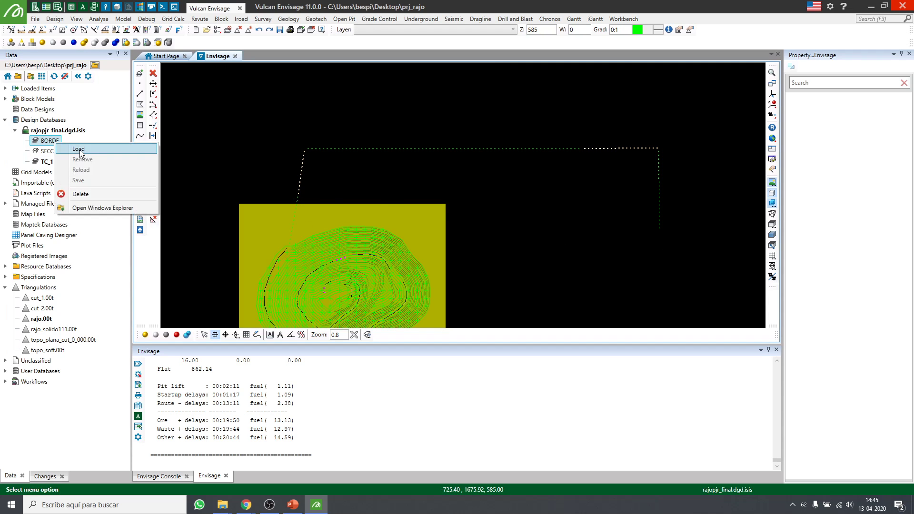
click(76, 148)
Examine the pit surface and the TC_1 haul lines in 3D from the side, and save the design layers
scroll(367, 120, down, 2)
mouse_move(373, 345)
mouse_down()
mouse_move(384, 266)
mouse_move(376, 335)
mouse_up()
scroll(338, 264, up, 2)
key(r)
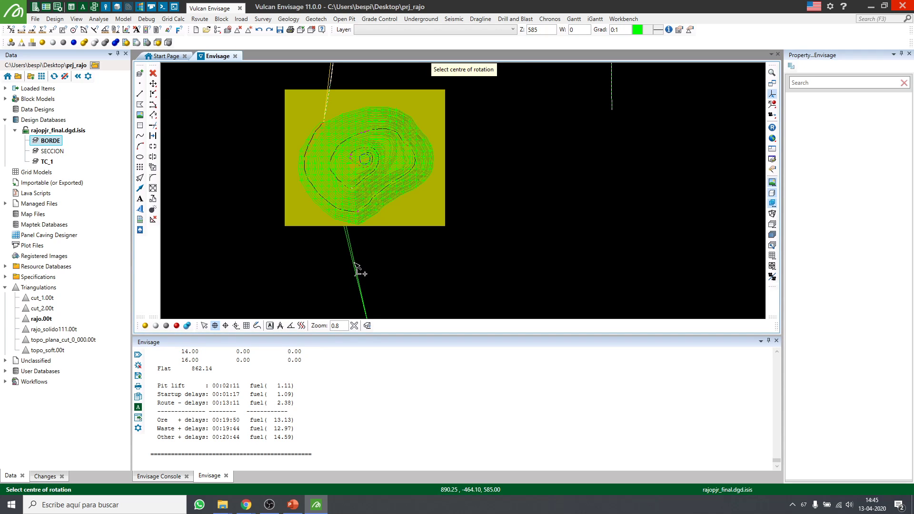
click(355, 262)
drag(357, 264, 420, 220)
scroll(409, 260, up, 4)
scroll(366, 140, up, 2)
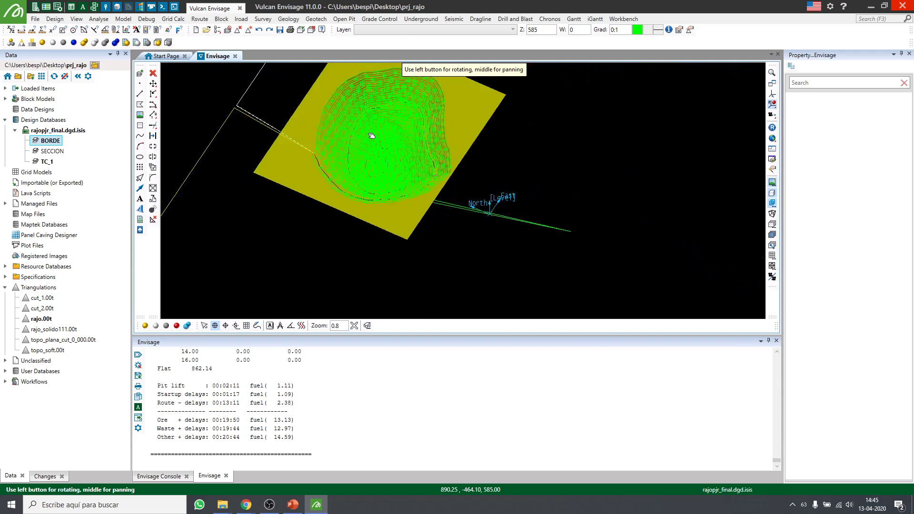
drag(455, 211, 486, 246)
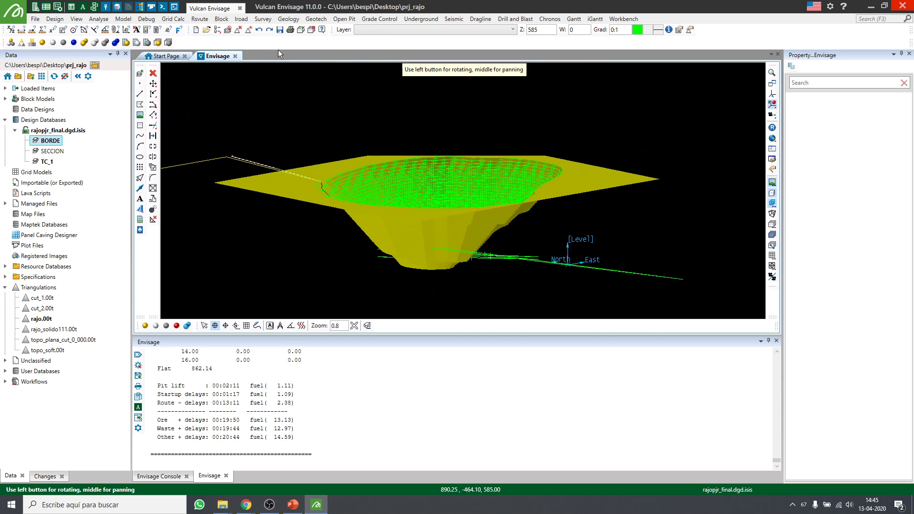
click(283, 34)
click(486, 283)
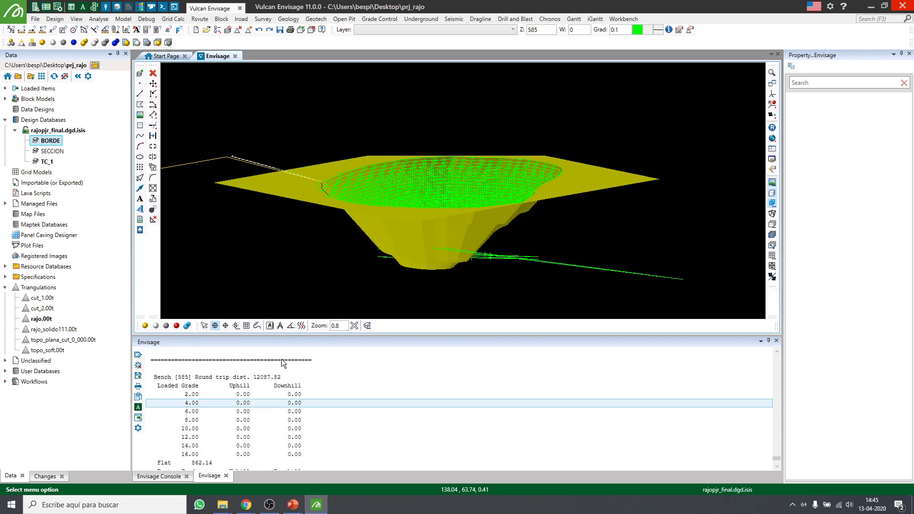
Enlarge the report output and go back through the bench results to the LARGE_TRUCK settings at its start
drag(400, 335, 401, 129)
scroll(405, 339, up, 15)
scroll(405, 339, up, 19)
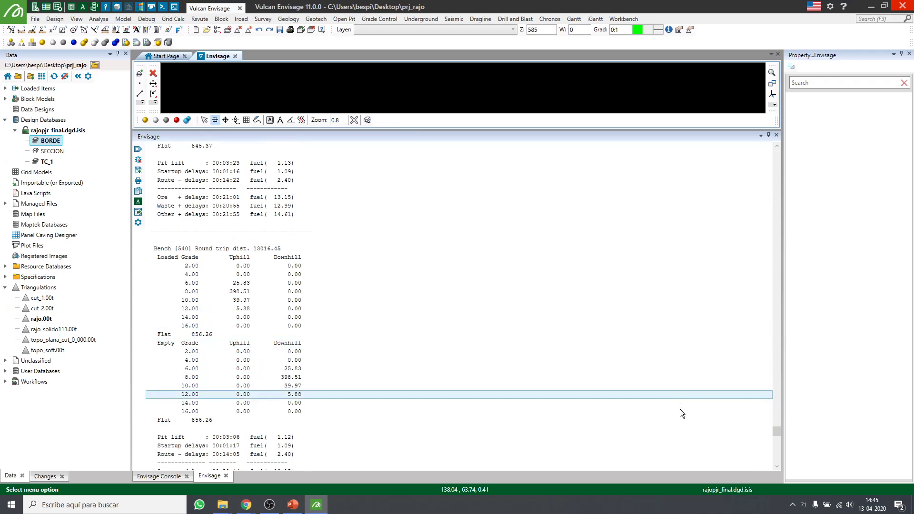
drag(776, 431, 775, 149)
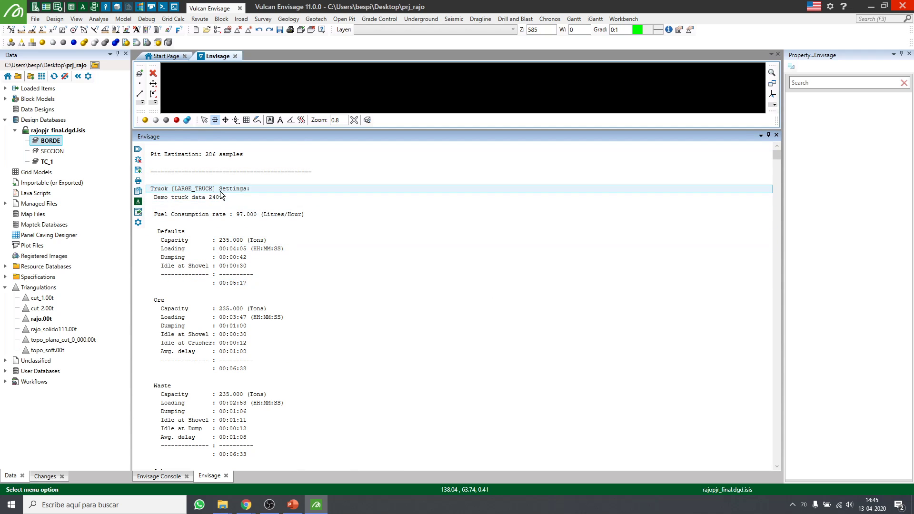
Review the default truck settings in the report, highlighting the Capacity, Loading, Dumping and Idle at Shovel lines
drag(277, 187, 382, 281)
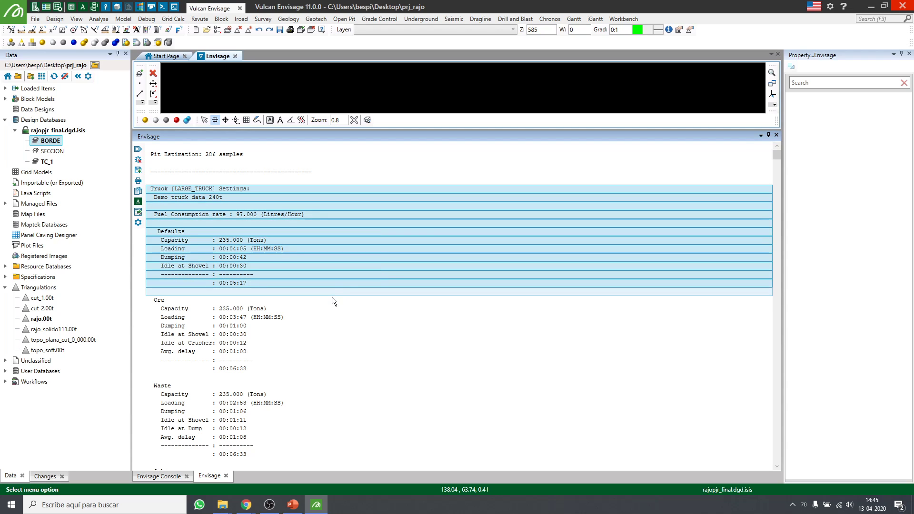
click(243, 267)
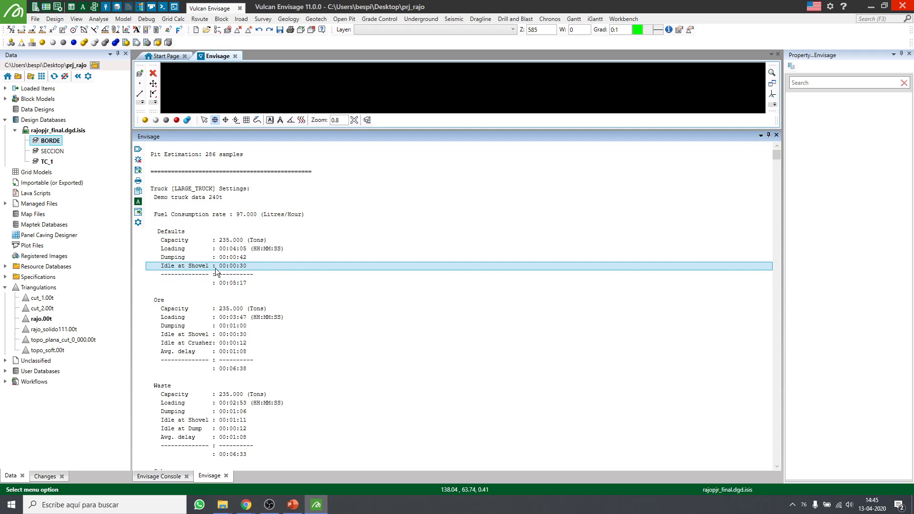
click(290, 241)
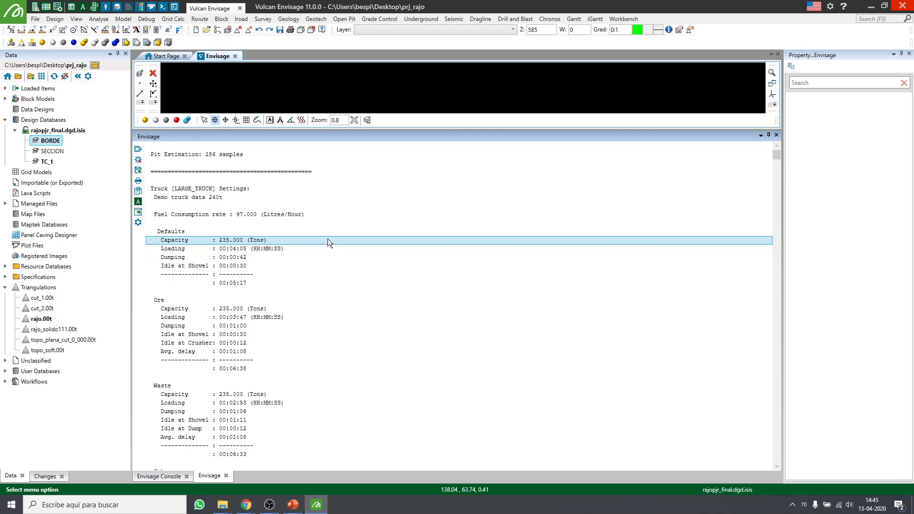
drag(327, 239, 330, 264)
click(373, 271)
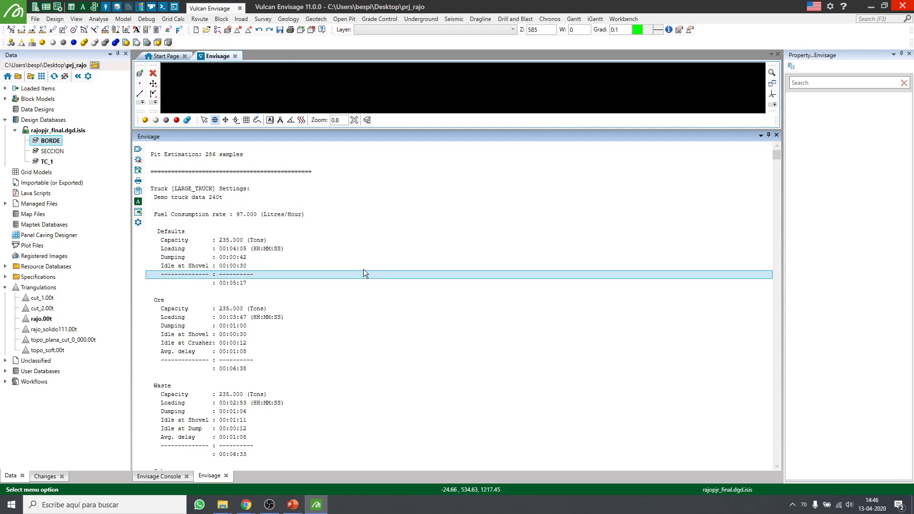
click(236, 250)
click(238, 257)
drag(238, 257, 247, 265)
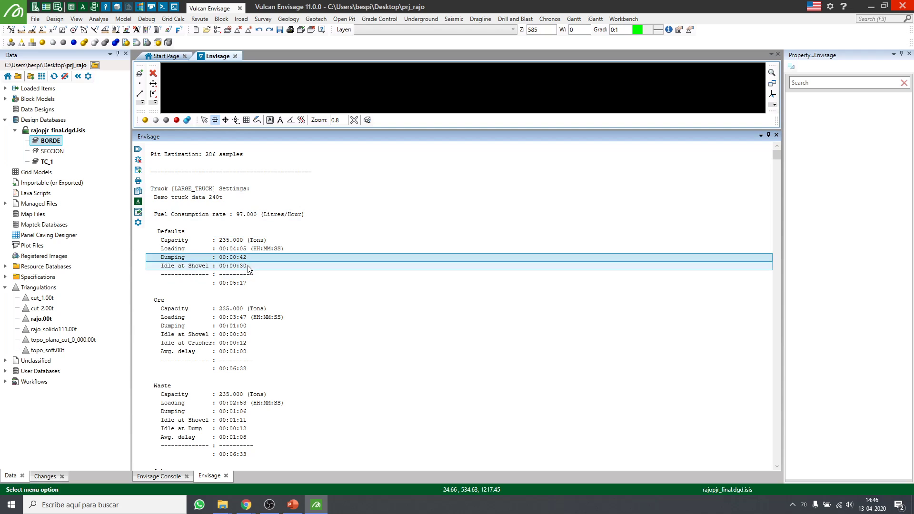
click(263, 264)
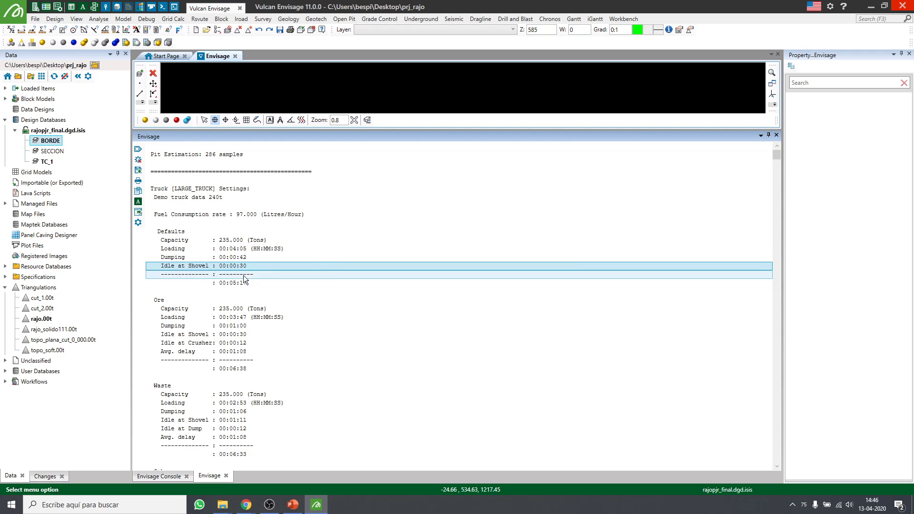
Highlight and review the report's Ore block of truck settings, continuing to the Waste and Other blocks
scroll(225, 265, down, 2)
drag(327, 247, 325, 320)
scroll(358, 287, down, 3)
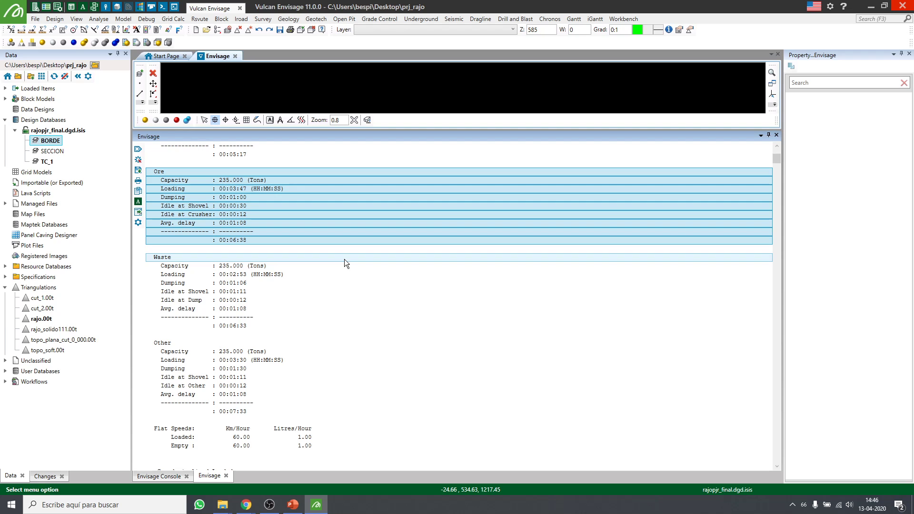
Highlight and review the Waste and Other blocks of truck settings in the report
drag(305, 261, 297, 303)
scroll(297, 292, down, 3)
drag(294, 264, 302, 339)
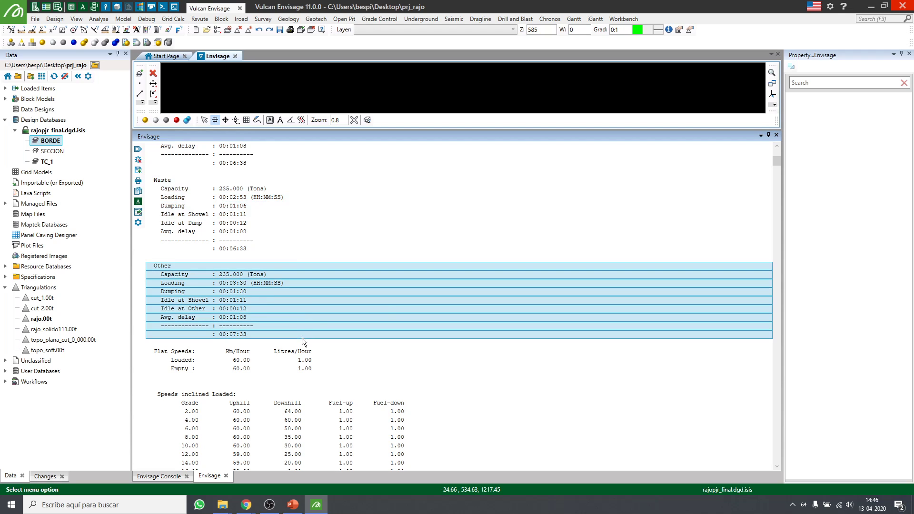
Review the report's Flat Speeds section, highlighting the loaded truck's speed and fuel line
scroll(305, 314, down, 4)
drag(347, 247, 301, 264)
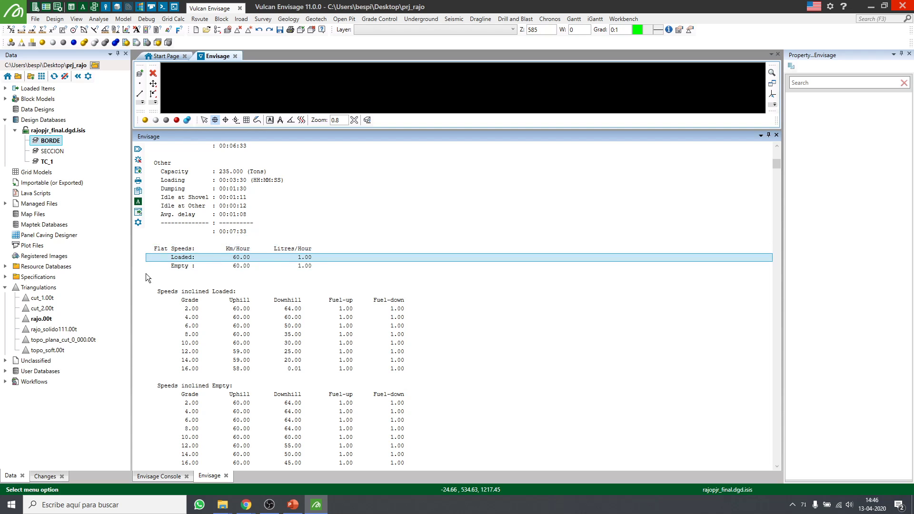
scroll(462, 261, down, 1)
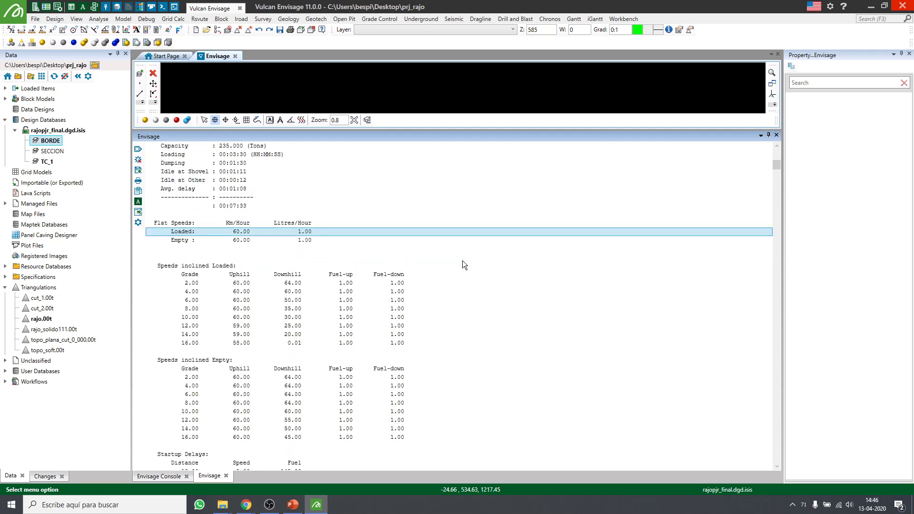
scroll(462, 261, down, 2)
click(314, 185)
click(312, 181)
click(313, 185)
click(319, 181)
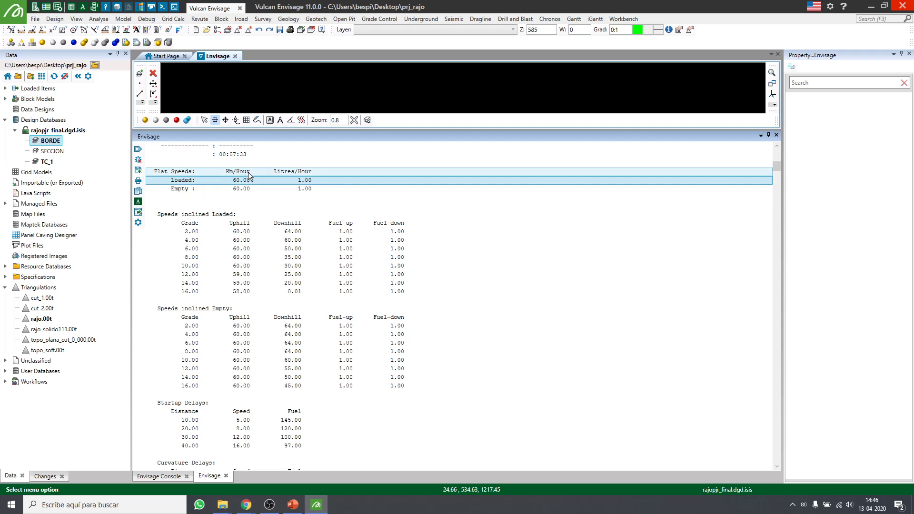
scroll(505, 253, down, 1)
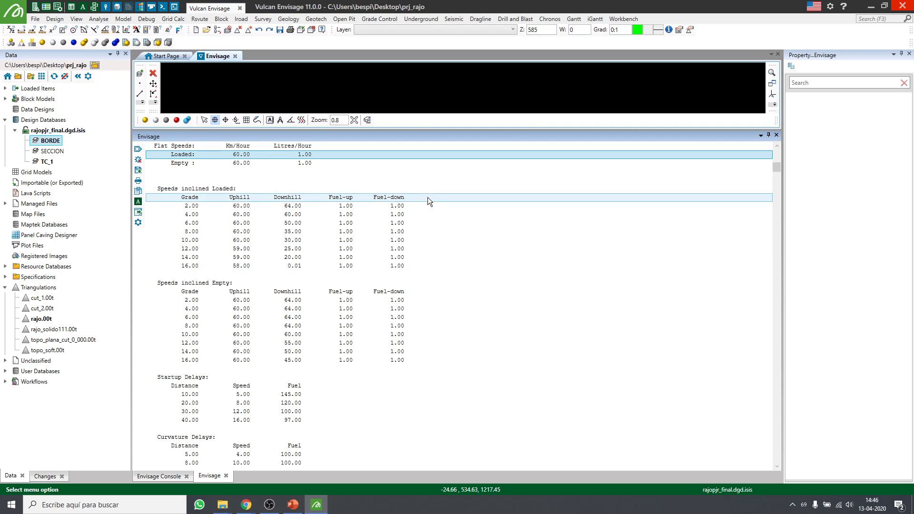
Highlight and review the loaded and empty inclined speed tables, the startup and curvature delays and the report units
drag(435, 188, 448, 357)
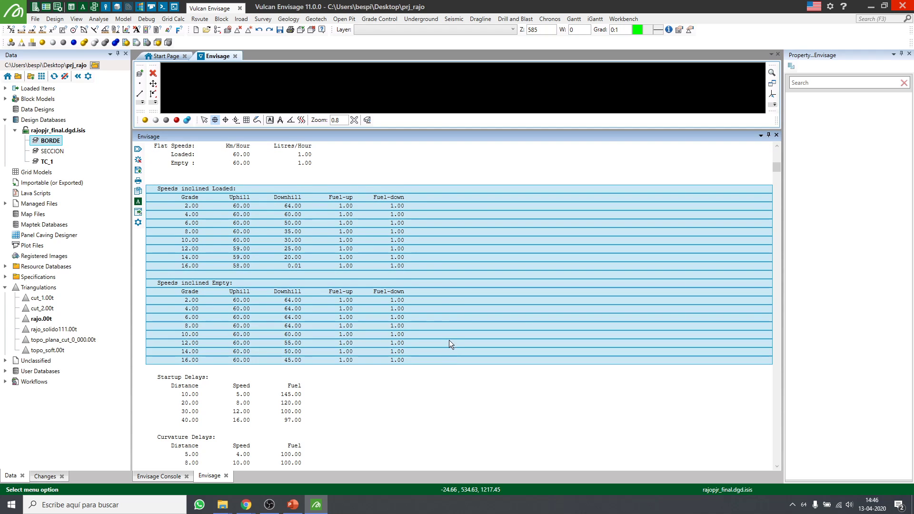
scroll(445, 329, down, 4)
scroll(445, 330, down, 3)
drag(333, 196, 376, 310)
scroll(405, 264, down, 3)
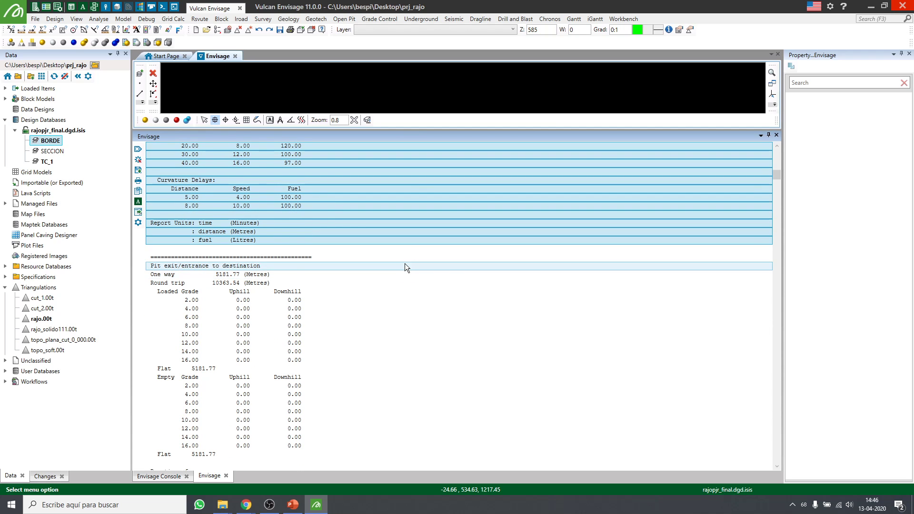
Examine the report's pit exit/entrance to destination section, highlighting its distances by grade, and continue to the first bench results
scroll(405, 264, down, 2)
scroll(327, 226, down, 1)
scroll(327, 226, up, 1)
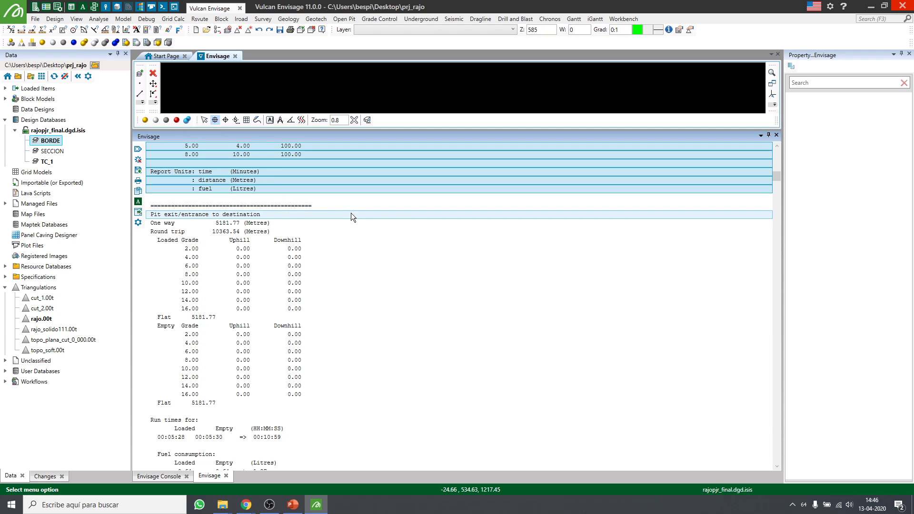
scroll(350, 213, down, 7)
scroll(350, 215, up, 6)
scroll(351, 215, down, 3)
scroll(351, 215, up, 3)
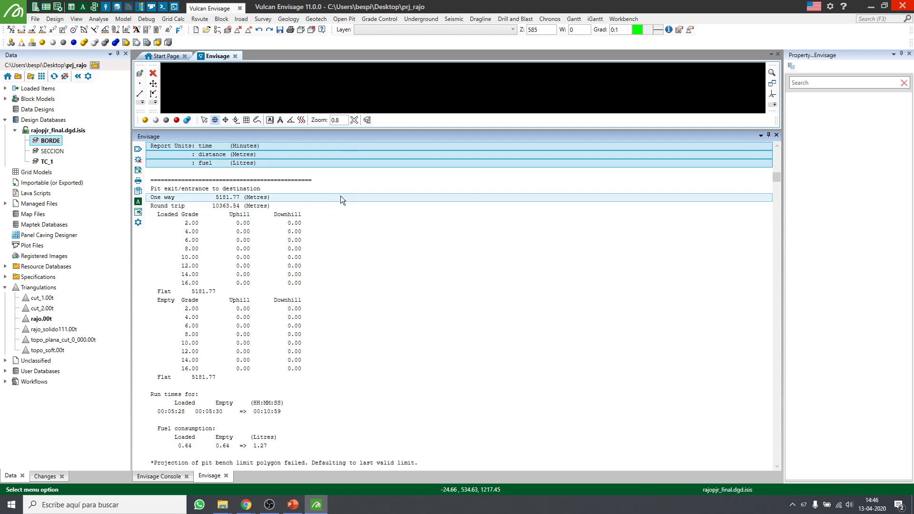
scroll(340, 198, up, 3)
scroll(362, 238, down, 1)
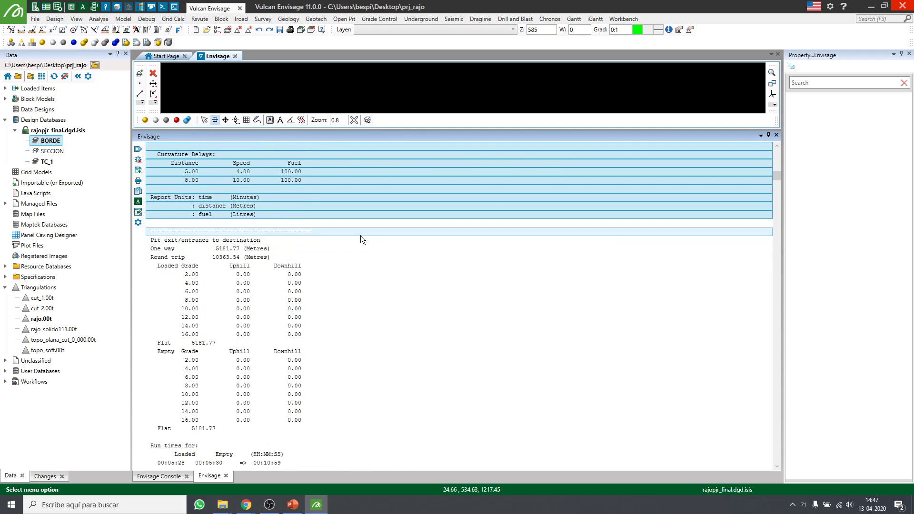
scroll(381, 236, down, 2)
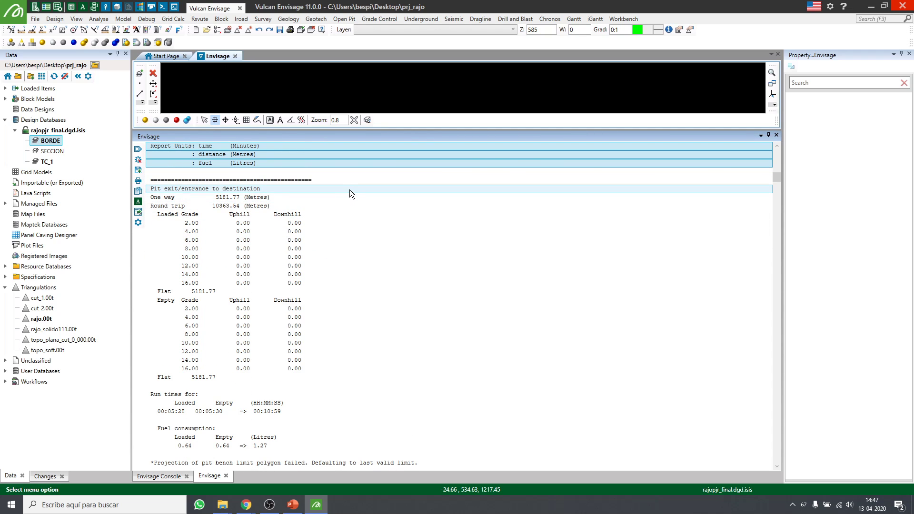
drag(350, 190, 387, 381)
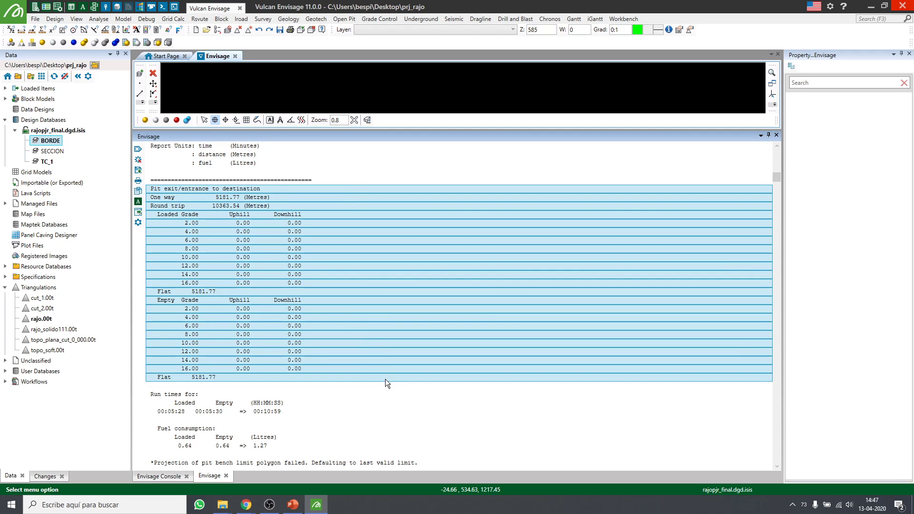
click(435, 244)
scroll(434, 243, down, 18)
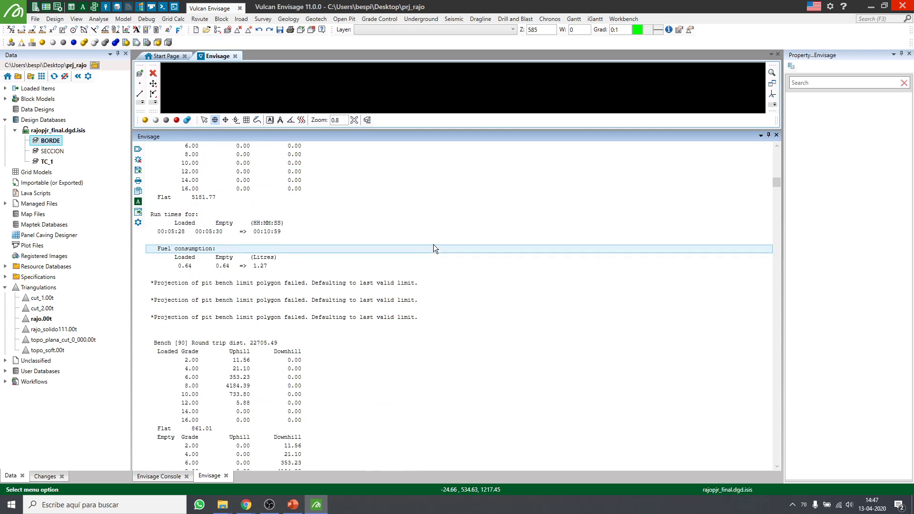
scroll(434, 242, down, 5)
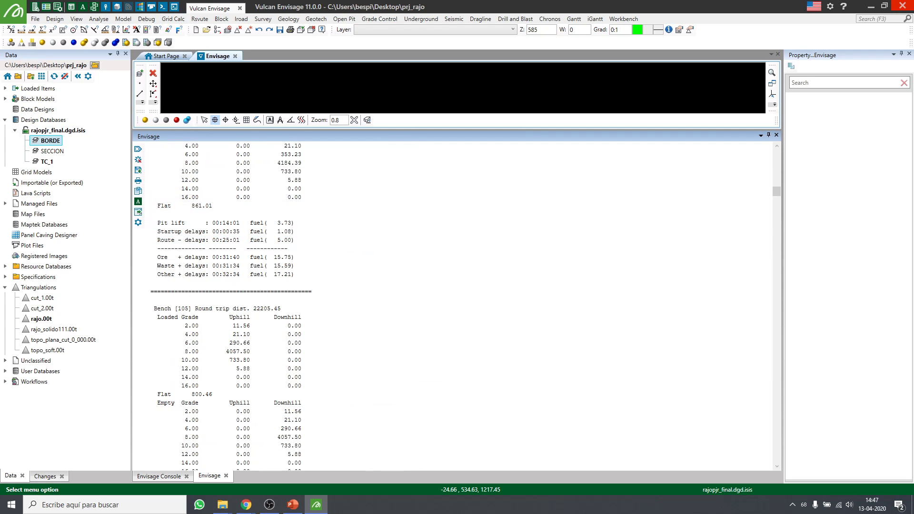
Open the project folder in File Explorer, sort it by modification date, and view tiempo_ciclo_1.xlsx in Excel
click(19, 76)
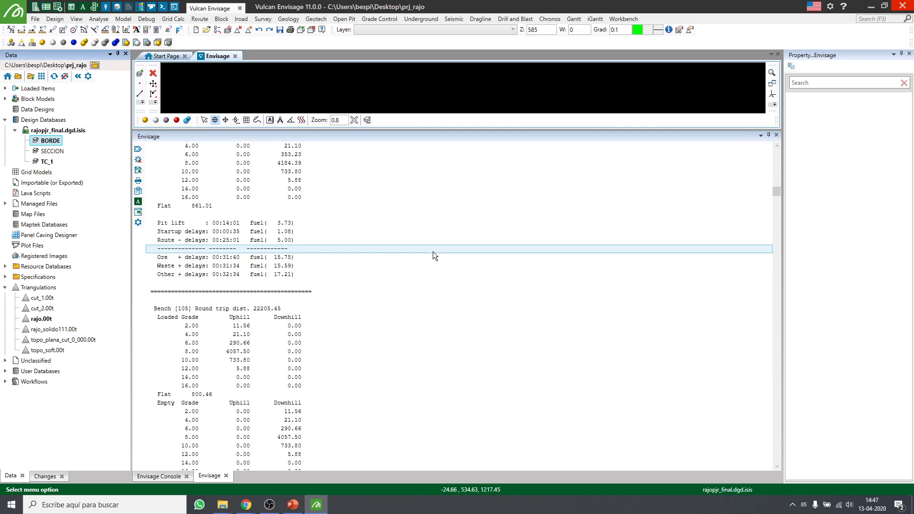
click(247, 88)
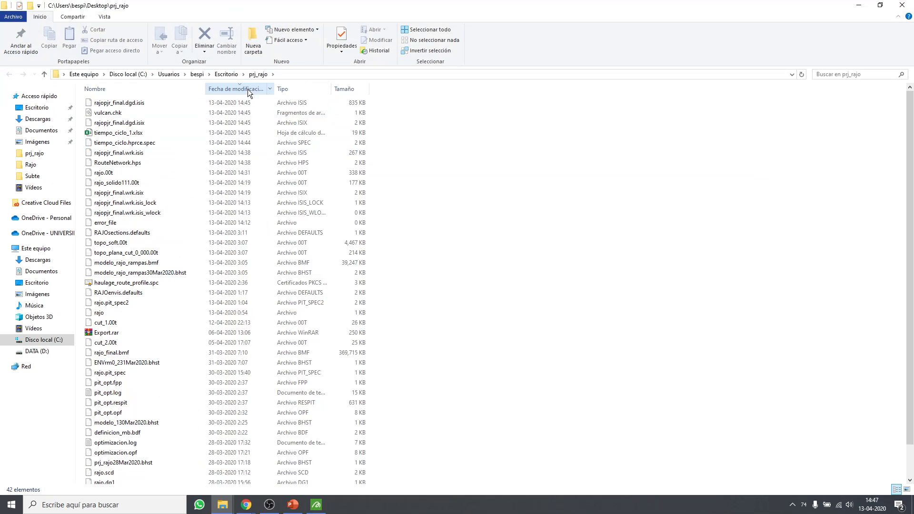
click(119, 132)
double_click(119, 133)
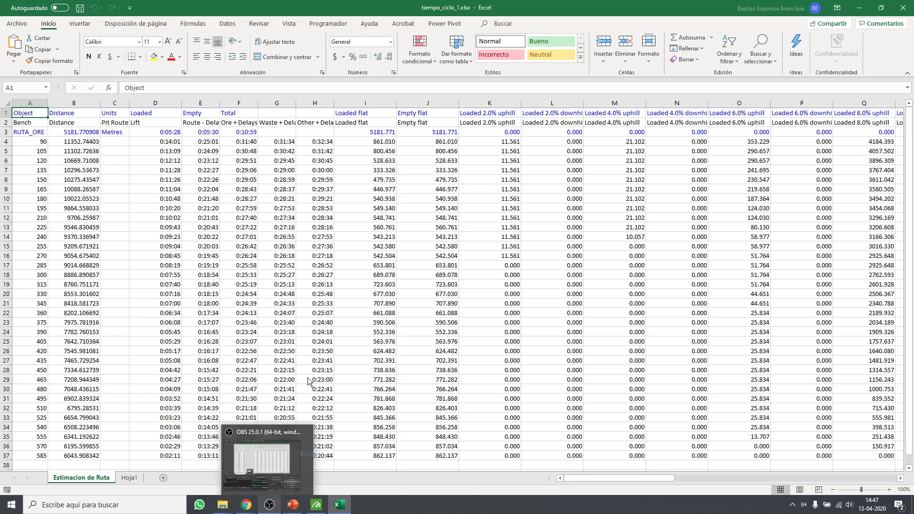
click(288, 238)
scroll(289, 241, down, 7)
scroll(289, 241, up, 7)
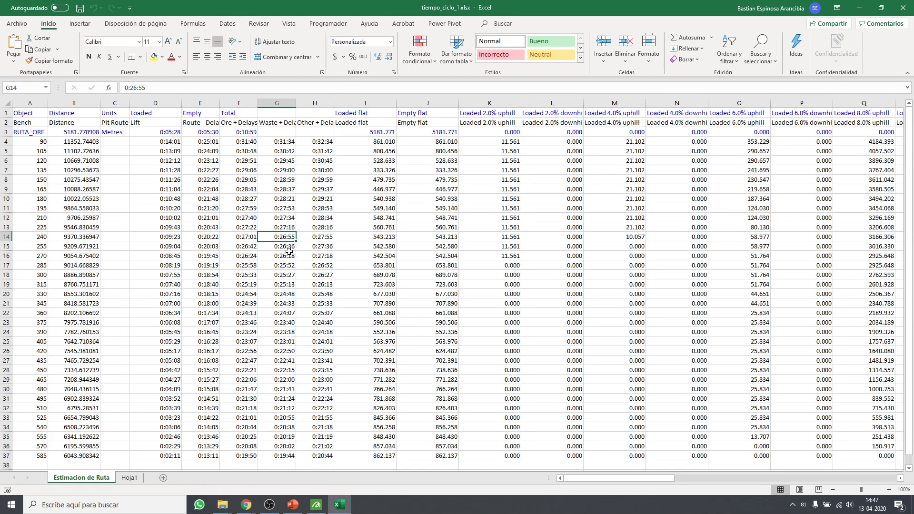
Autofit the width of all columns on the Estimacion de Ruta sheet
double_click(256, 103)
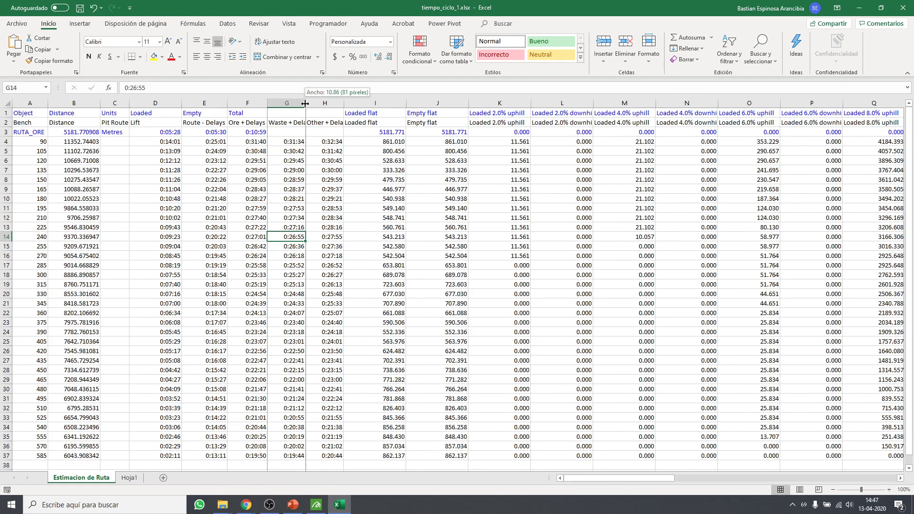
double_click(305, 103)
double_click(353, 103)
double_click(423, 103)
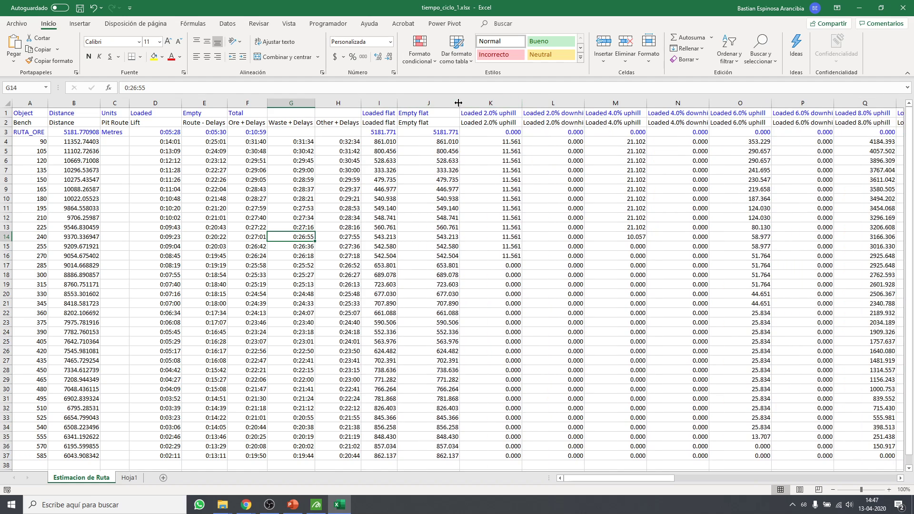
click(7, 103)
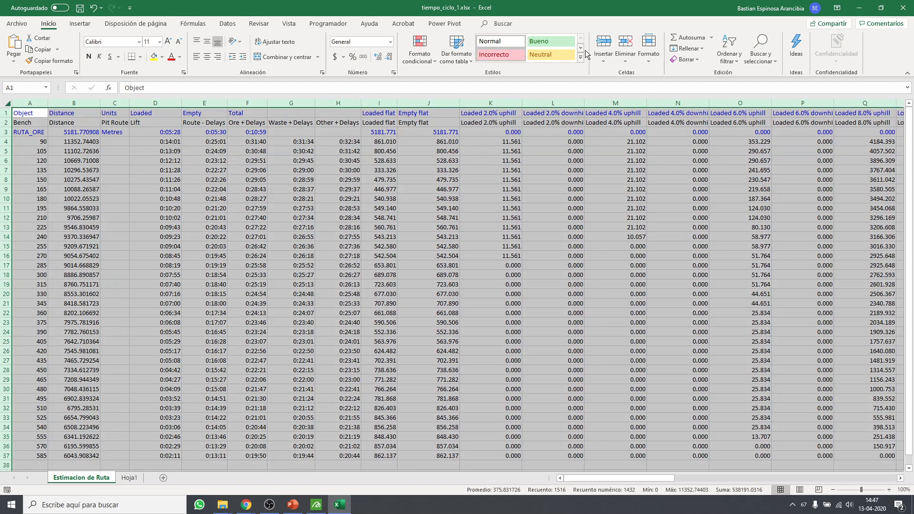
click(654, 58)
click(652, 69)
click(649, 61)
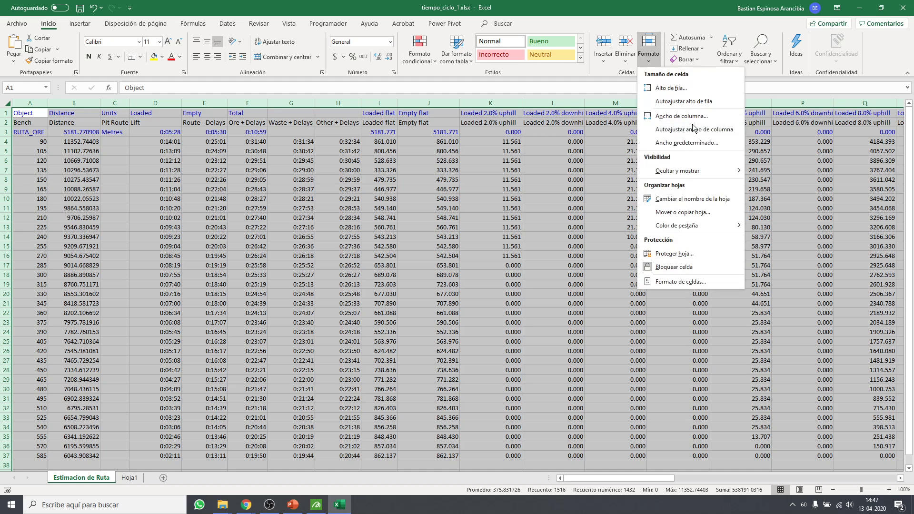
click(694, 133)
click(669, 255)
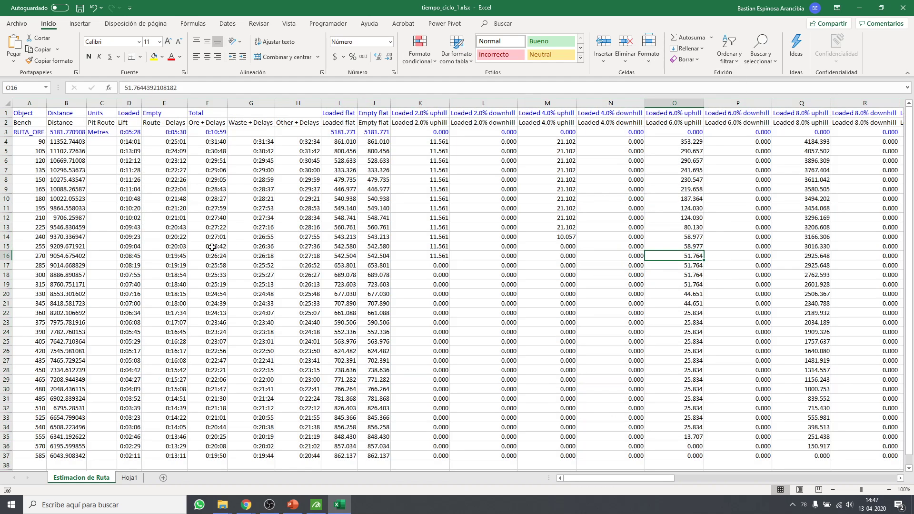
Format the bench distances in B4:B37 with a thousands separator and no decimals
click(28, 144)
click(6, 141)
click(26, 141)
click(68, 141)
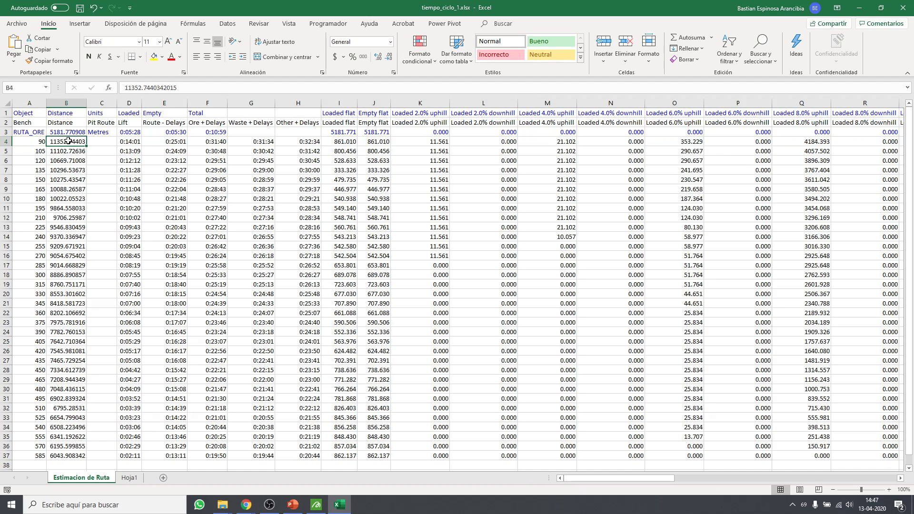
key(ctrl+shift+Down)
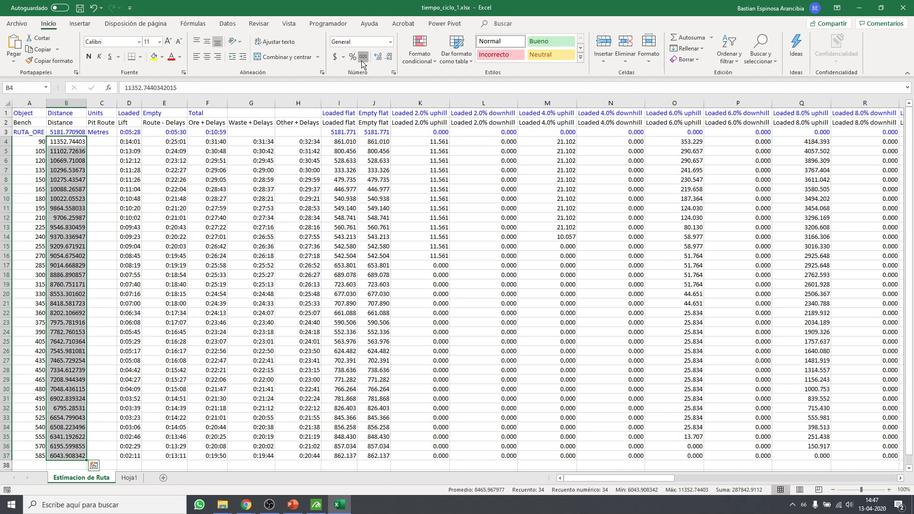
click(363, 56)
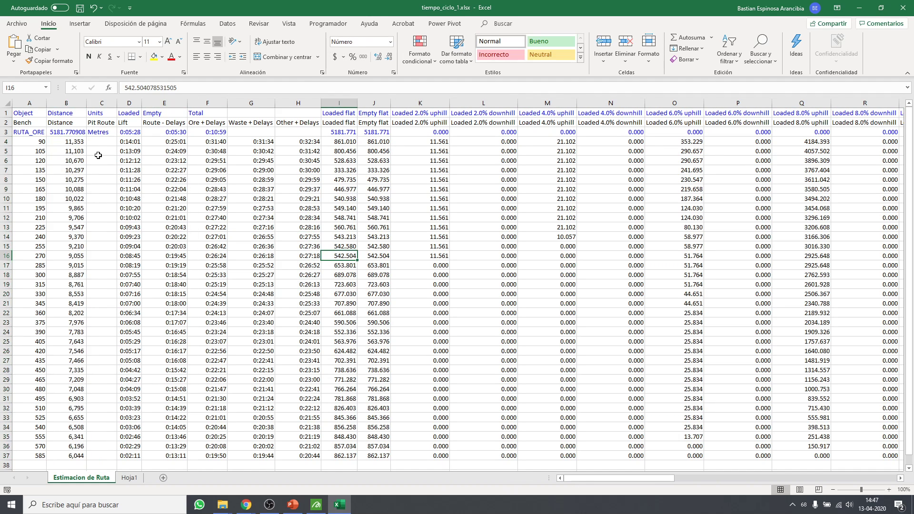
Review the Distance, Lift and Route - Delays values for bench 90
click(82, 143)
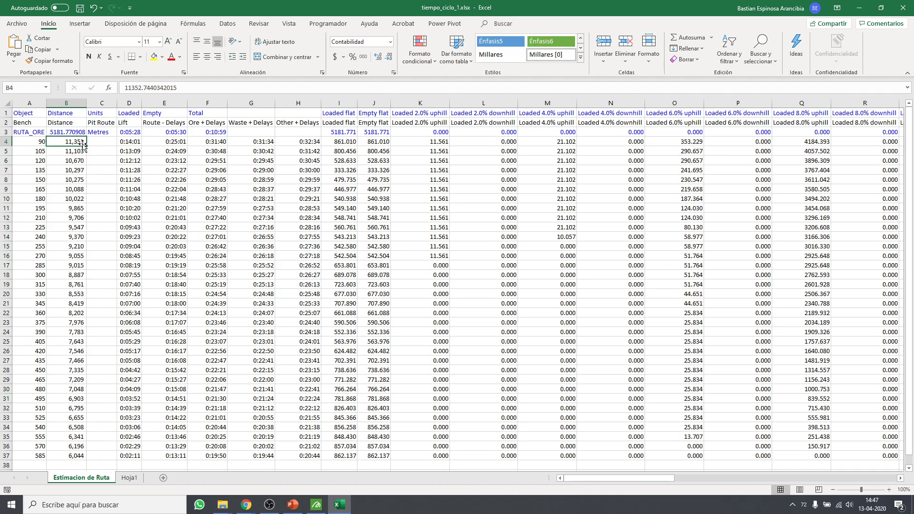
click(82, 153)
click(76, 143)
click(129, 141)
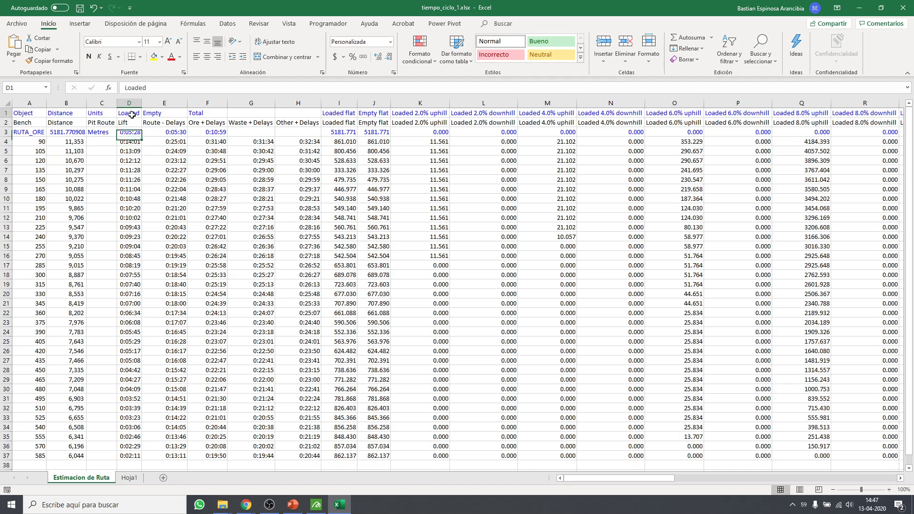
drag(128, 142, 169, 145)
click(174, 142)
click(132, 141)
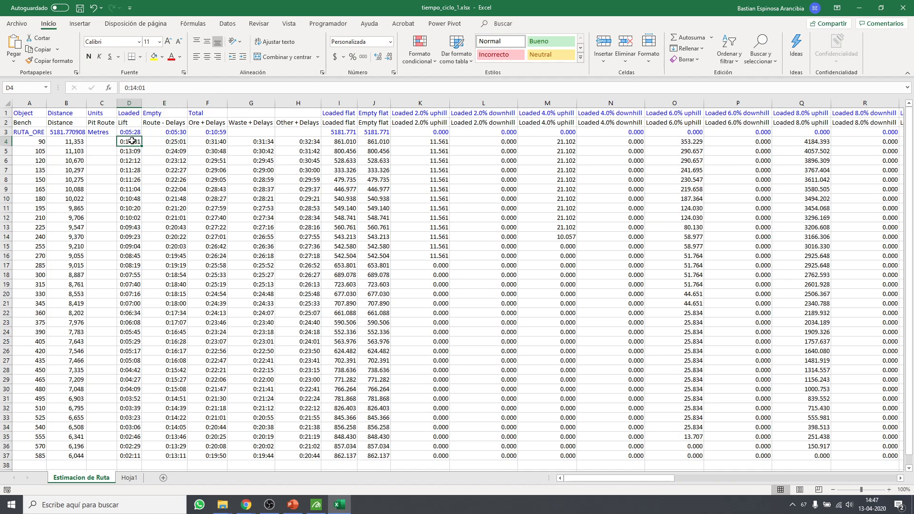
Review bench 90's cycle times in the Ore + Delays, Waste + Delays and Other + Delays columns
click(207, 143)
click(179, 126)
click(205, 126)
click(255, 126)
drag(221, 141, 265, 142)
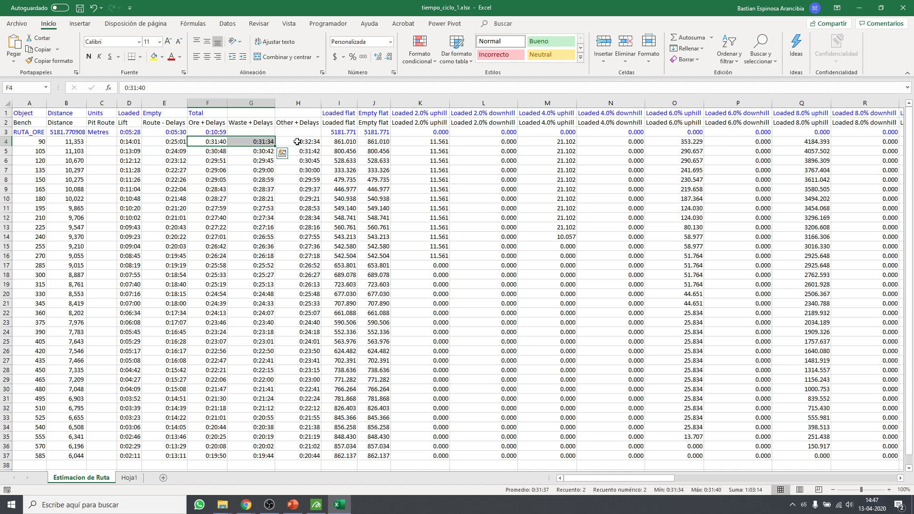
click(301, 141)
click(327, 142)
click(310, 142)
drag(310, 123, 311, 140)
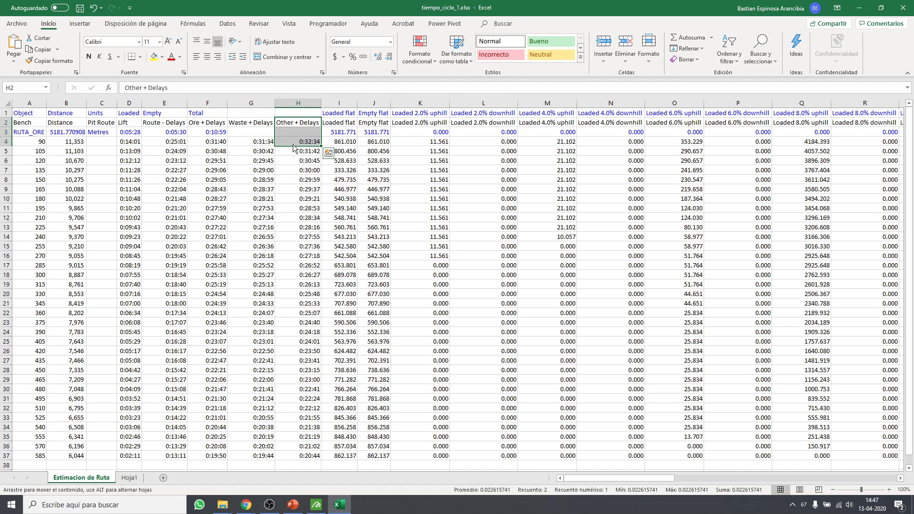
click(307, 140)
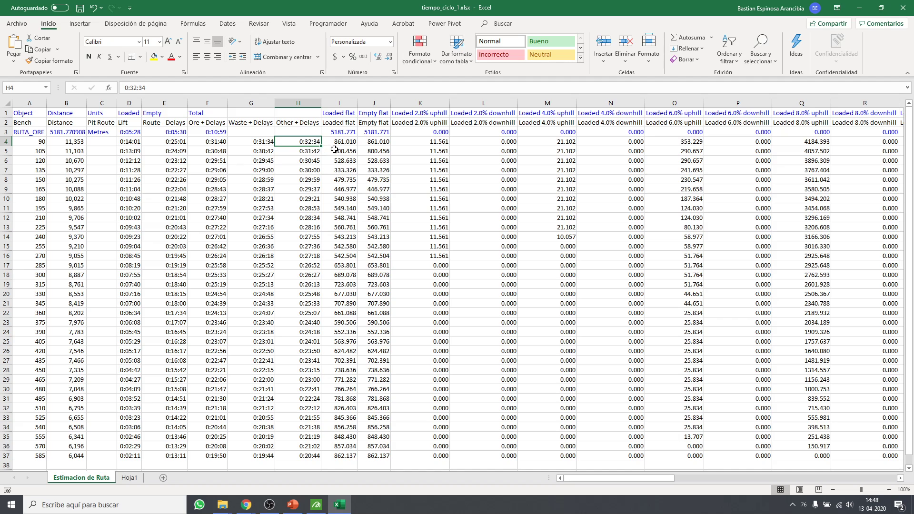
Format the Loaded flat and Empty flat distances in I4:J37 with a thousands separator and no decimals
click(348, 140)
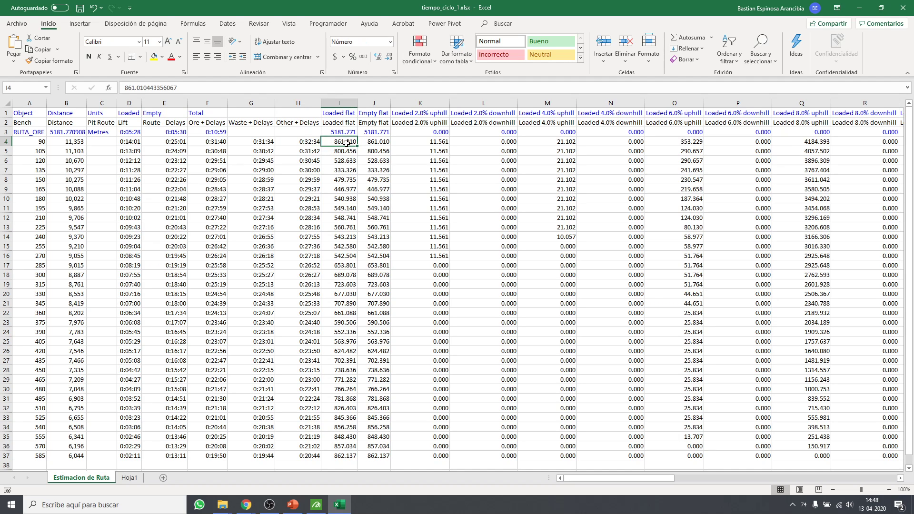
drag(341, 143, 381, 456)
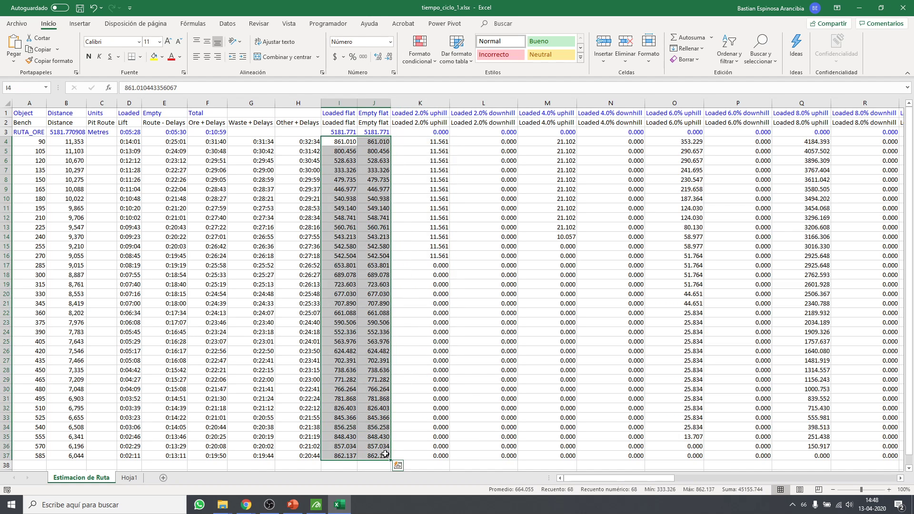
click(363, 57)
click(455, 190)
click(345, 139)
click(341, 123)
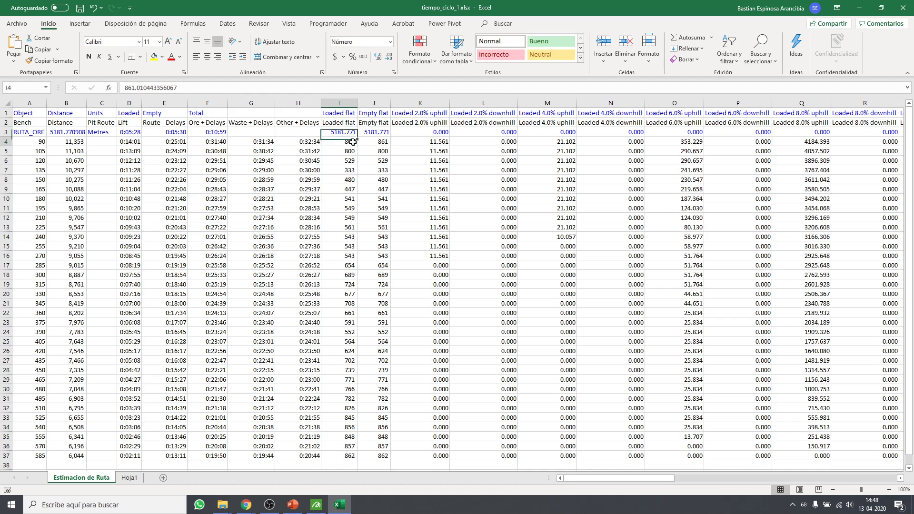
Review bench 90's distances in the Empty flat, Loaded 2.0% uphill, Loaded 2.0% downhill and Loaded 4.0% uphill columns
click(385, 125)
key(Down)
key(Down)
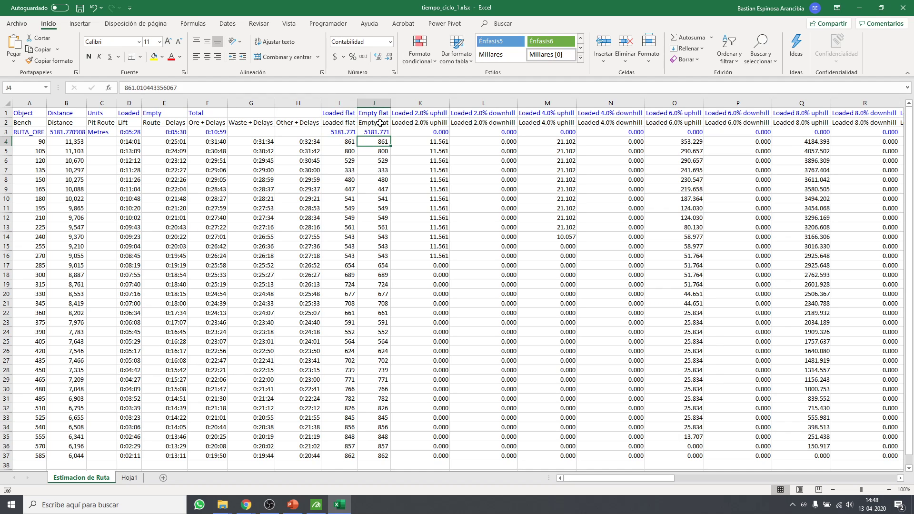
click(434, 141)
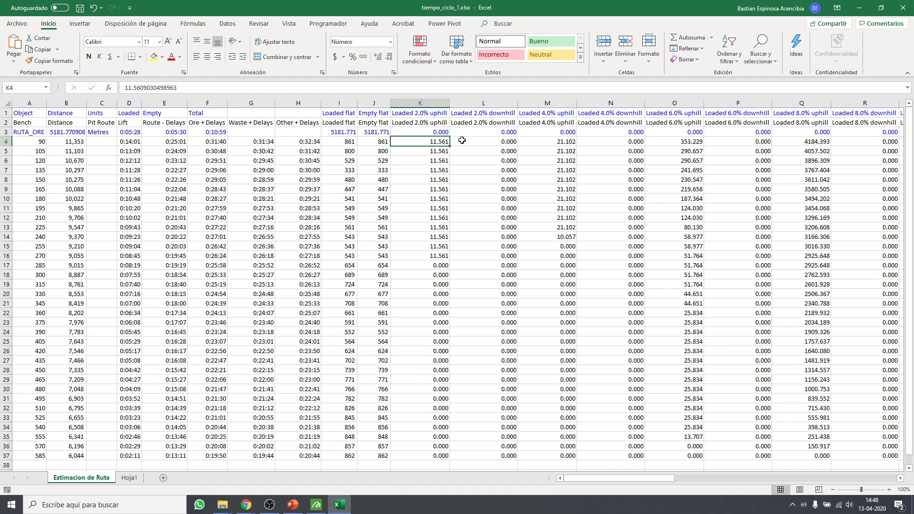
click(494, 140)
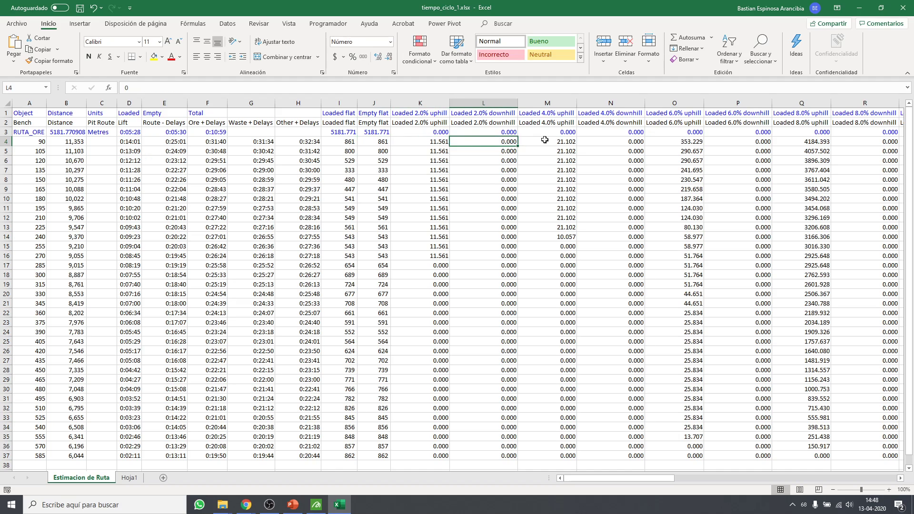
click(570, 141)
Format bench 90's Empty 8.0% downhill distance in AH4 with a thousands separator and no decimals
drag(585, 478, 809, 465)
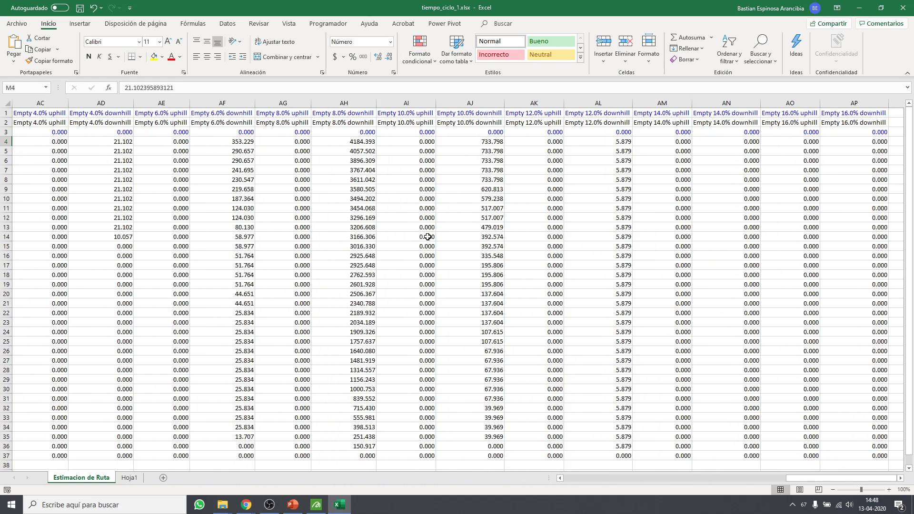
click(345, 127)
click(361, 141)
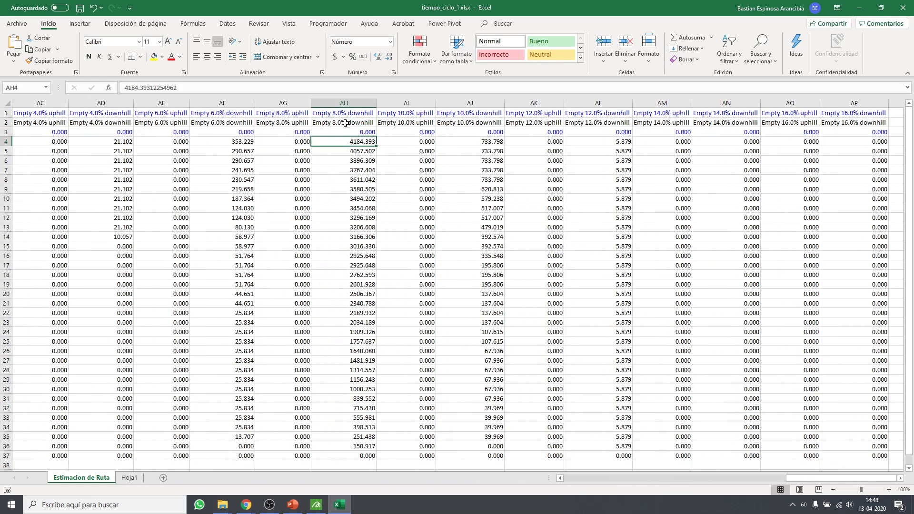
click(363, 57)
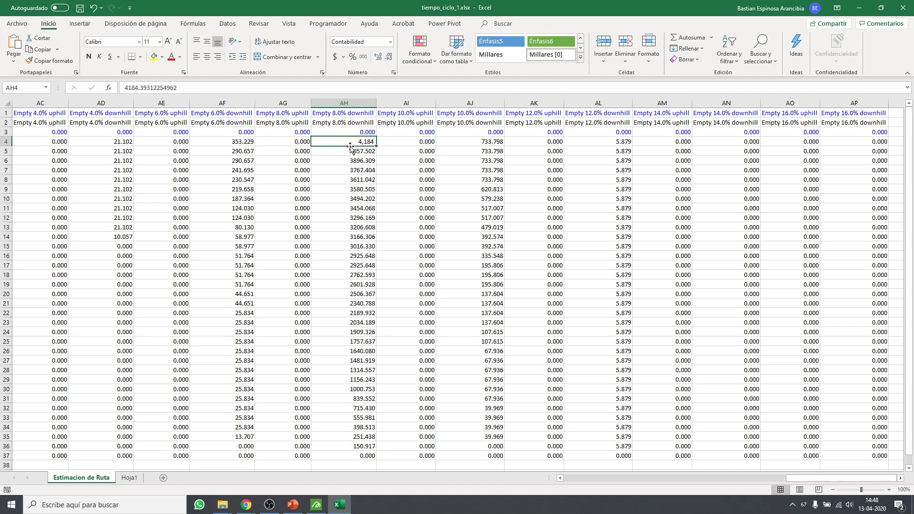
Format bench 90's Loaded 8.0% uphill distance in Q4 with a thousands separator and no decimals, and return to the sheet's first columns
drag(824, 482, 736, 478)
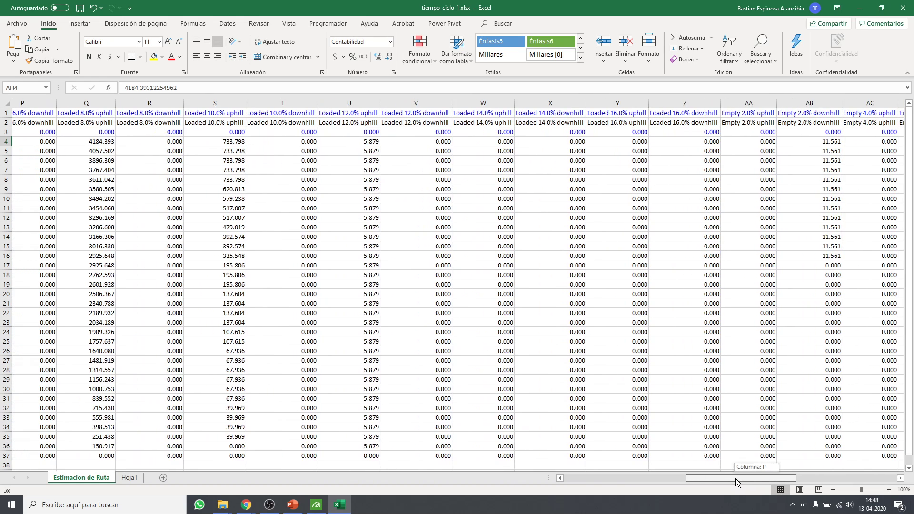
drag(124, 113, 129, 178)
click(128, 139)
click(363, 56)
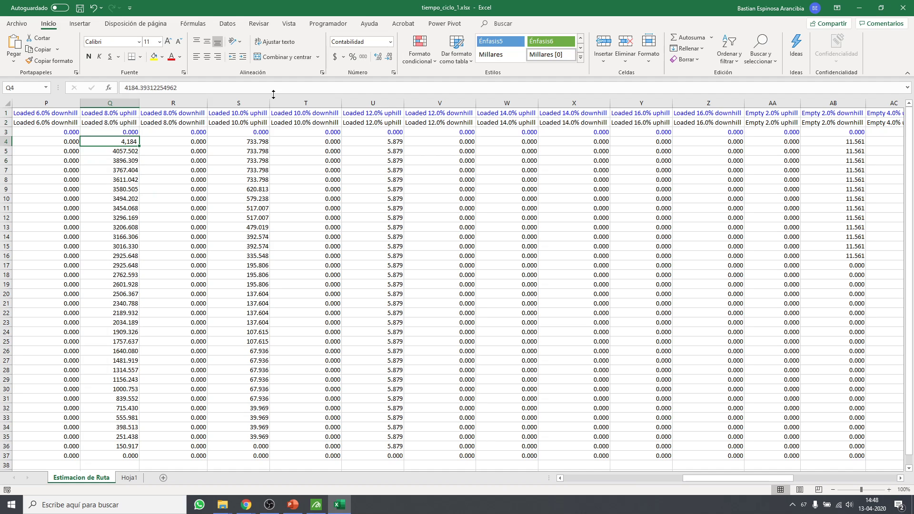
drag(695, 479, 571, 478)
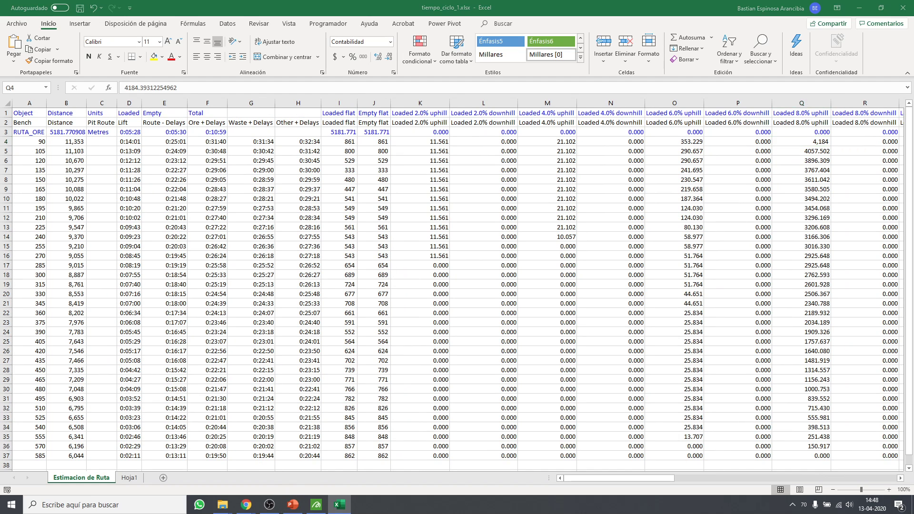
Switch to the PowerPoint presentation, maximize it and advance to the "Resultados" slide
click(292, 504)
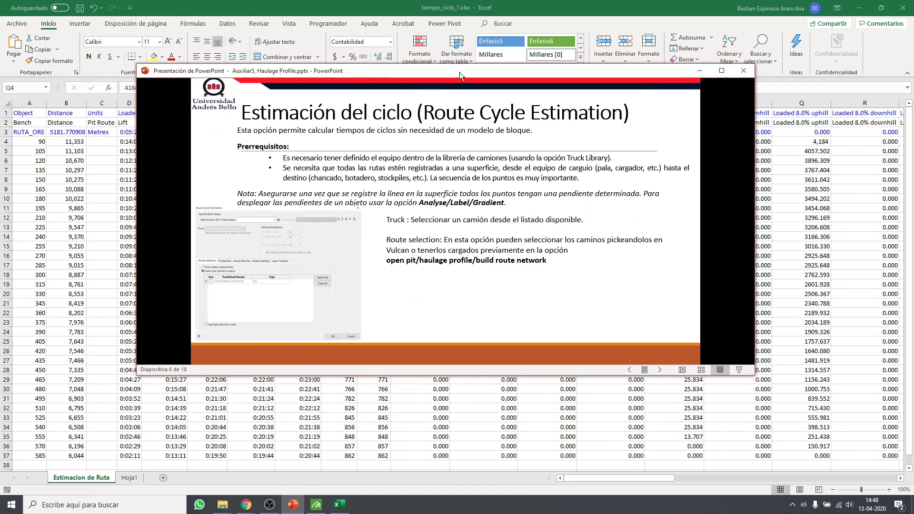
double_click(459, 72)
key(Right)
key(Right)
key(Right)
key(Right)
key(Right)
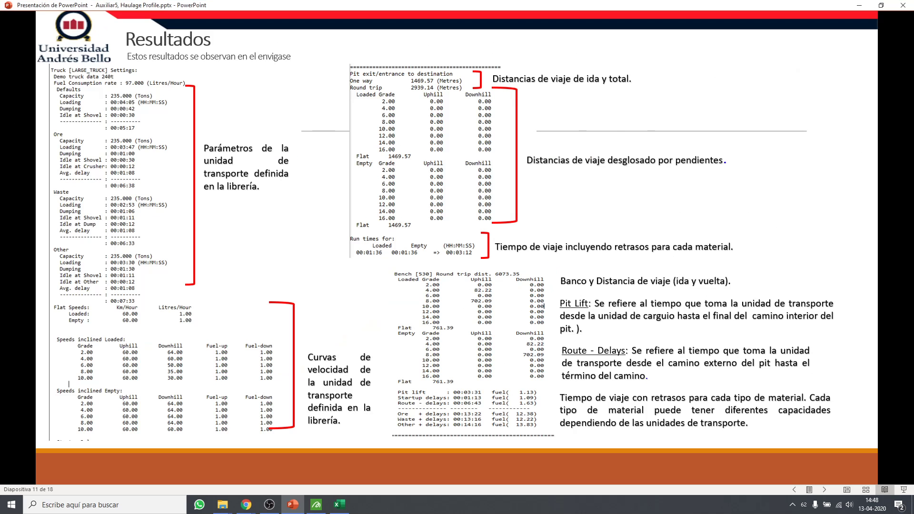
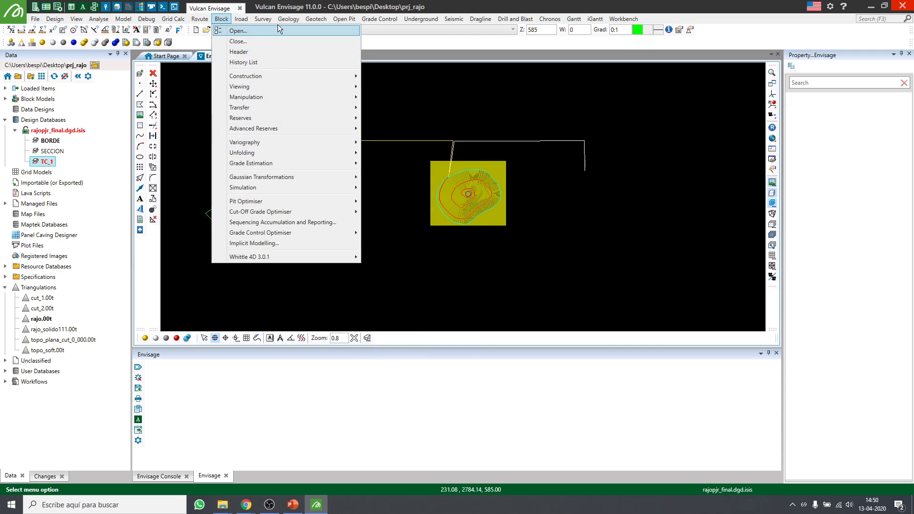
In a new Route Cycle Estimation, choose pre-defined routes and include both MINERAL and ESTERIL, checking their paths on the drawing
mouse_move(344, 21)
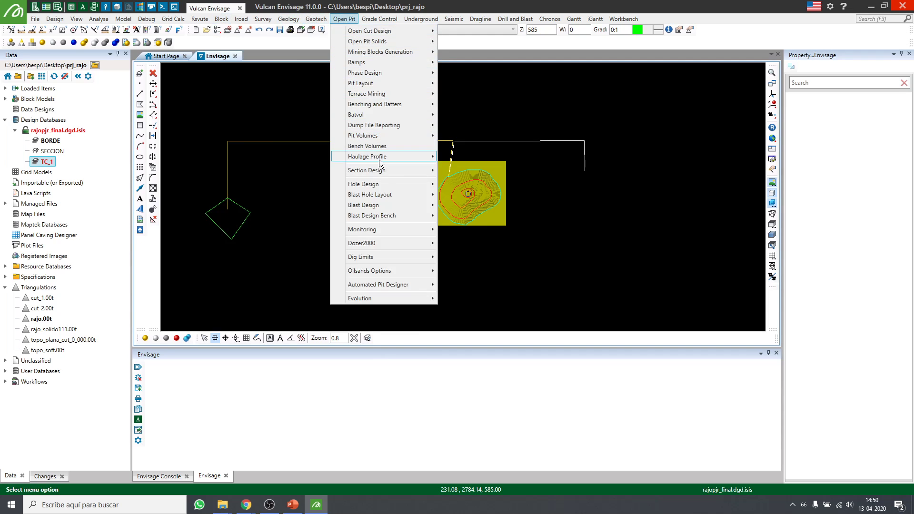
click(257, 106)
drag(301, 249, 211, 170)
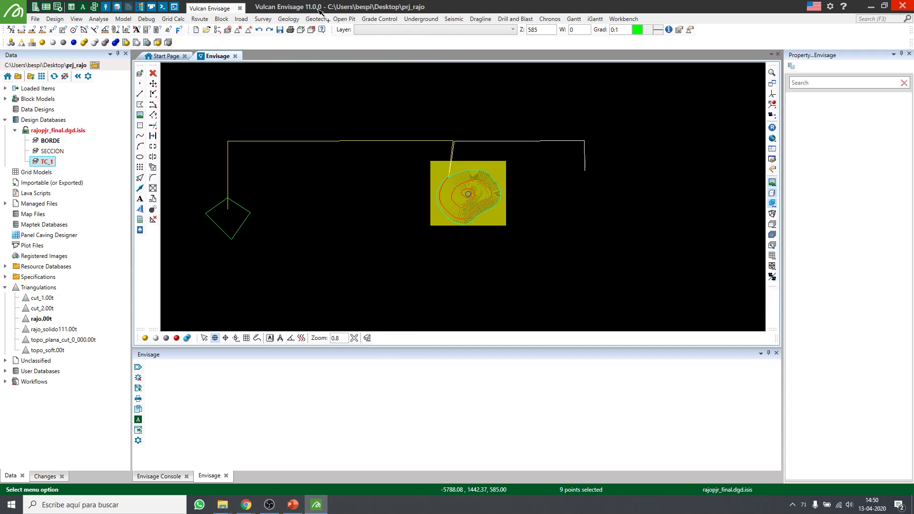
click(318, 20)
mouse_move(340, 17)
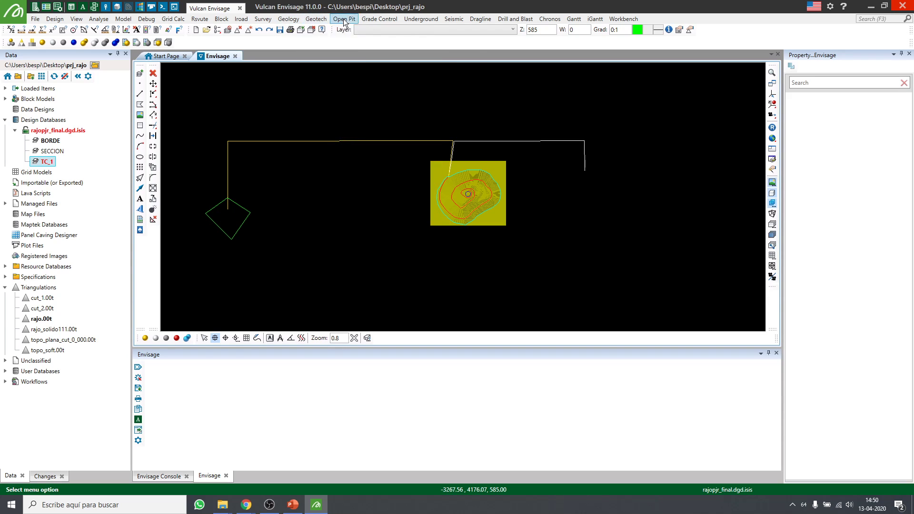
mouse_move(411, 155)
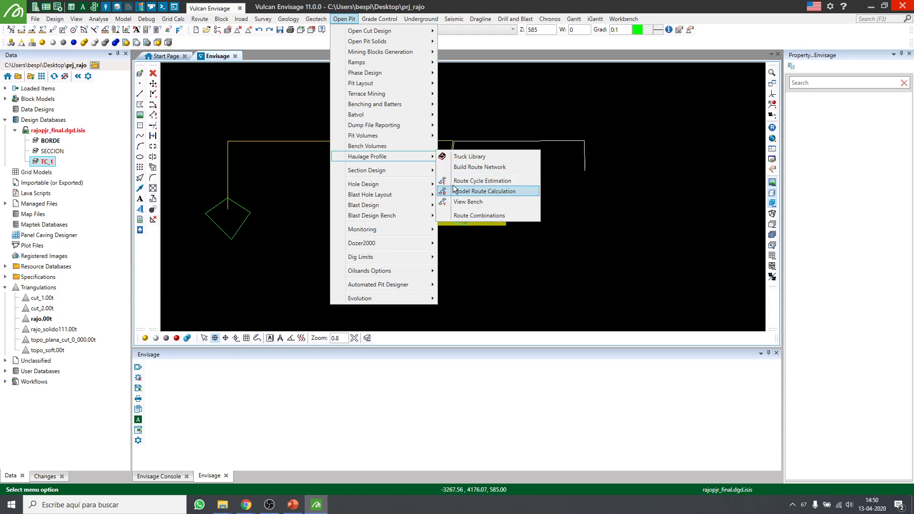
click(486, 180)
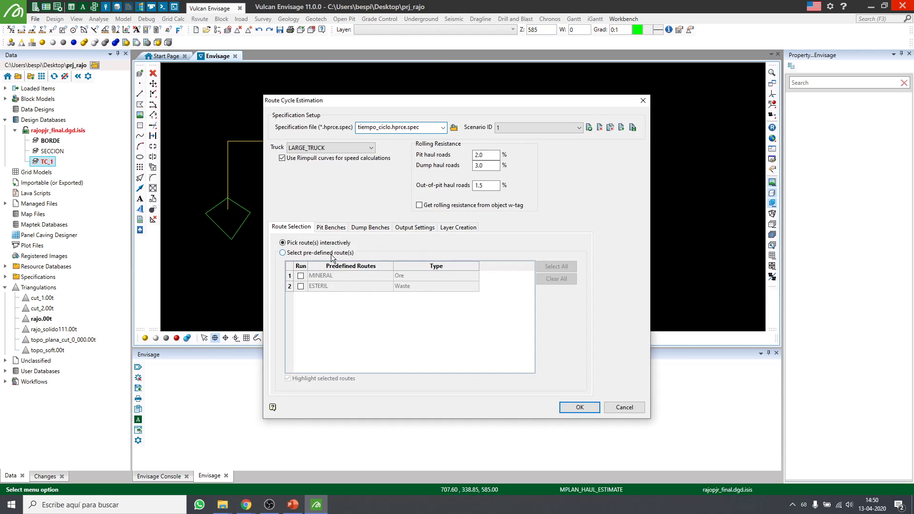
click(332, 253)
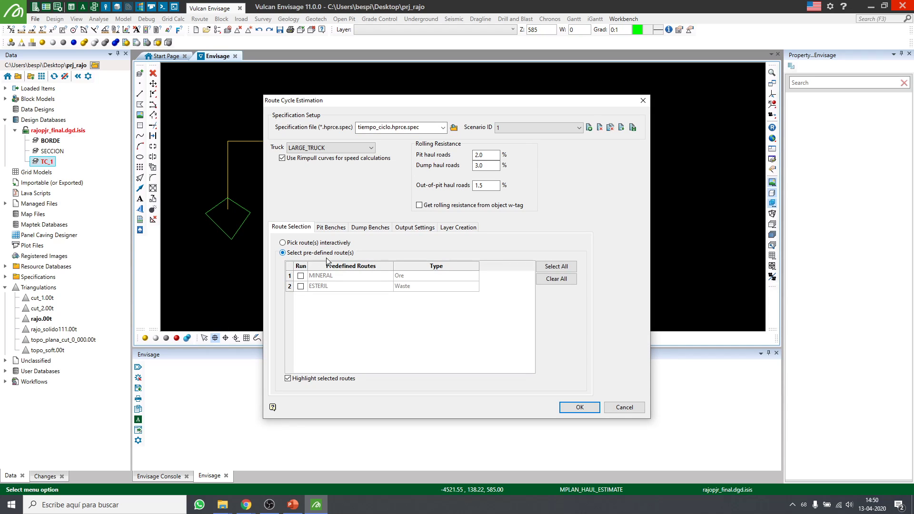
click(300, 277)
click(301, 286)
drag(427, 102, 450, 299)
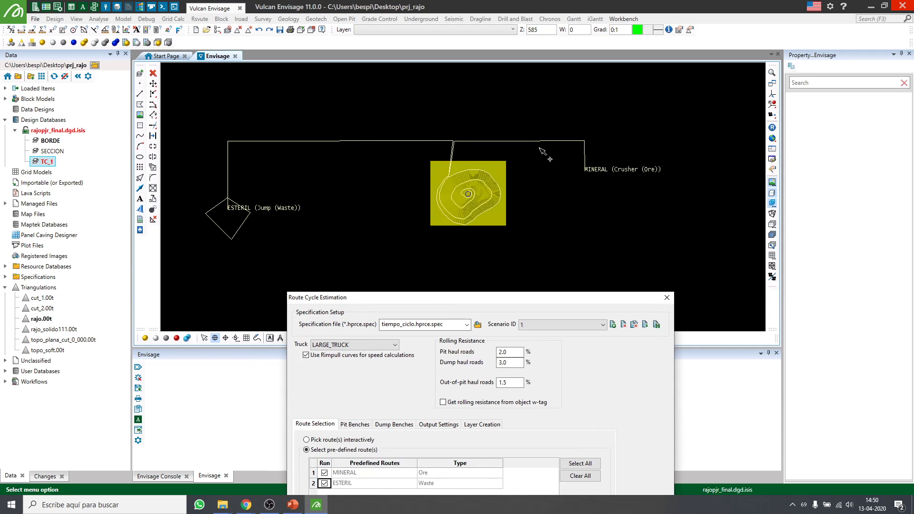
drag(511, 299, 470, 126)
Check the pit bench, dump bench, output and layer settings, and run the estimation, allowing tiempo_ciclo_1.xlsx to be overwritten
click(323, 252)
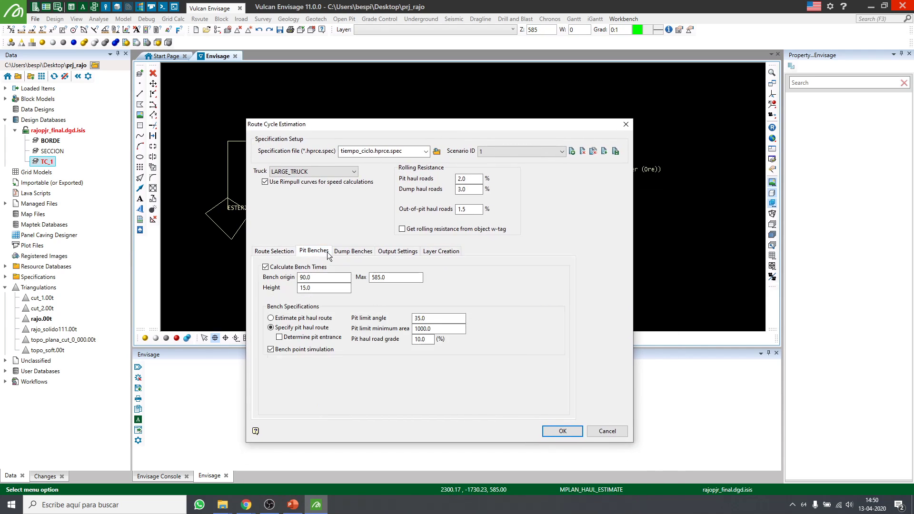
click(356, 251)
click(398, 252)
click(441, 251)
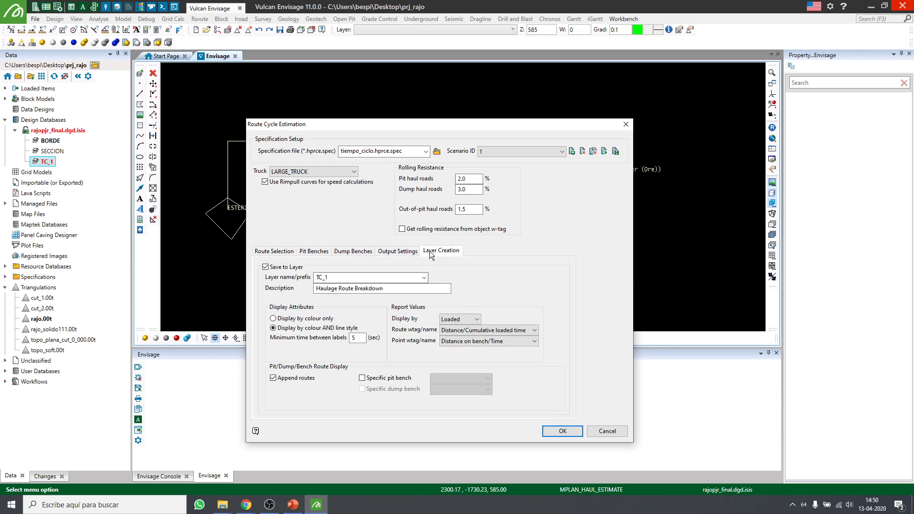
click(578, 430)
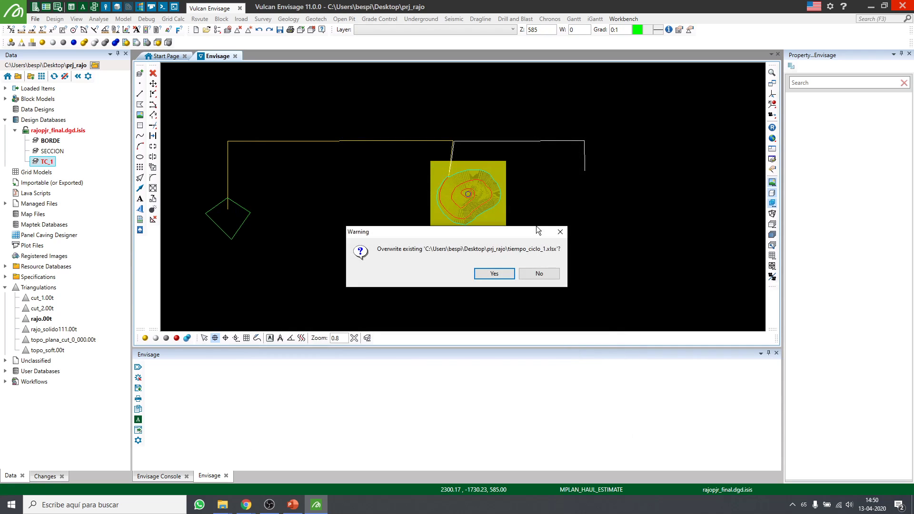
click(492, 274)
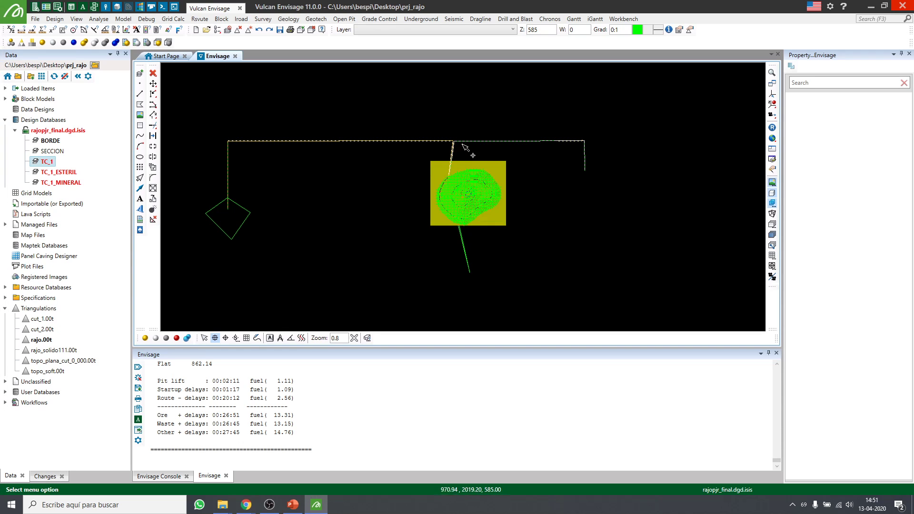
Inspect the generated routes near the waste dump and save all the modified design layers
scroll(215, 200, up, 3)
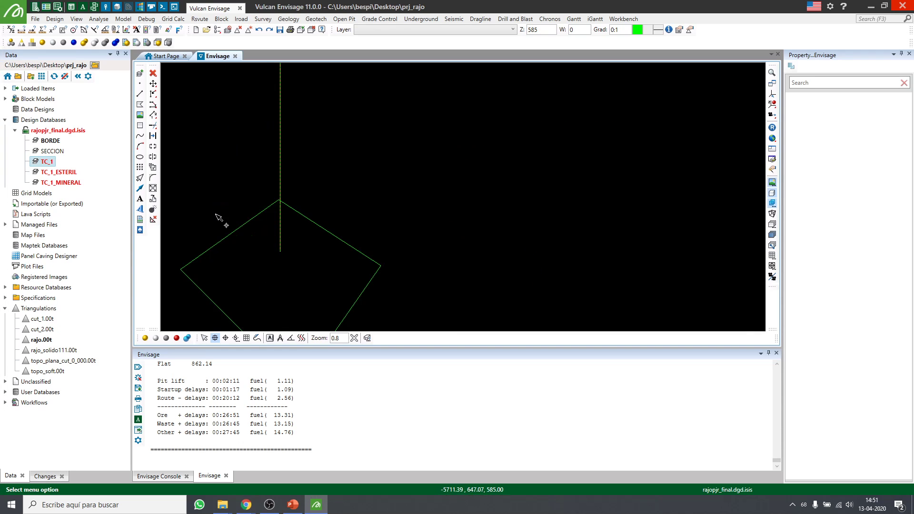
scroll(218, 218, down, 3)
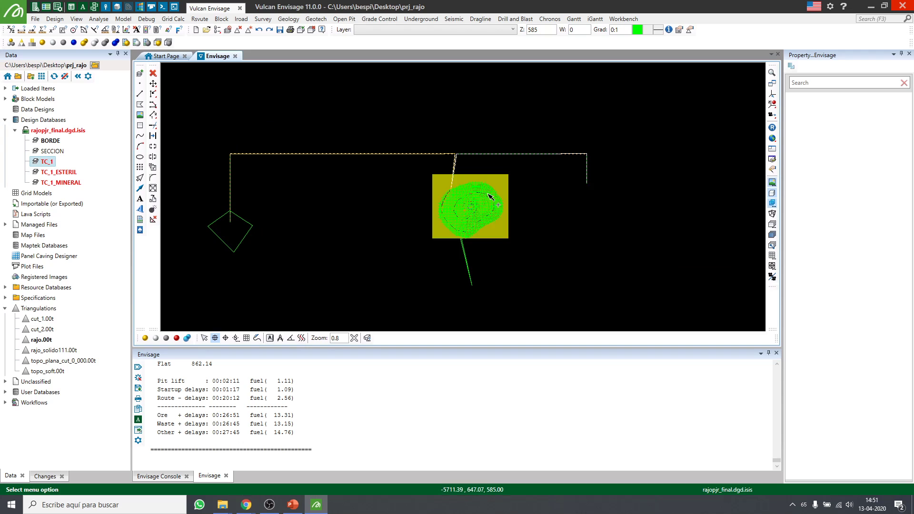
click(279, 30)
click(481, 282)
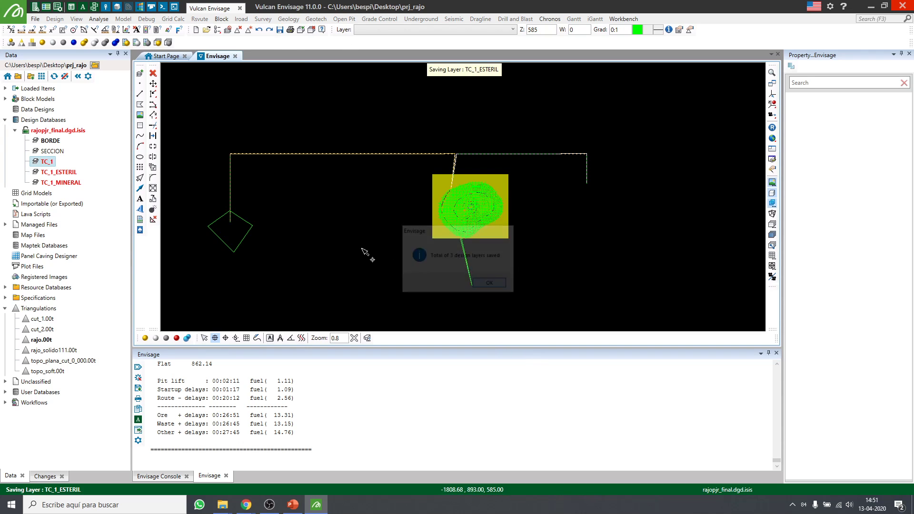
Examine the generated haulage lines on the pit benches and along the external ore and waste routes
middle_click(235, 251)
click(237, 255)
drag(302, 251, 383, 283)
drag(760, 121, 553, 223)
right_click(547, 264)
scroll(547, 266, up, 3)
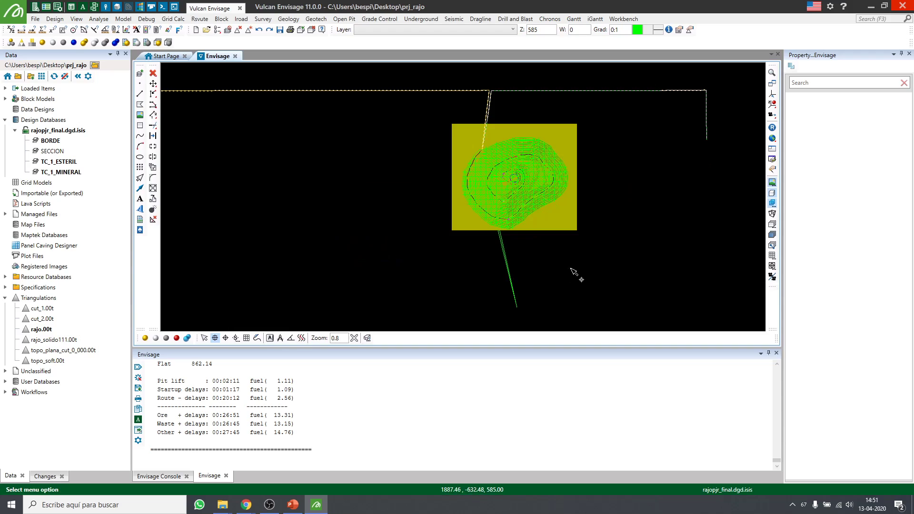
scroll(518, 190, up, 2)
scroll(495, 181, up, 4)
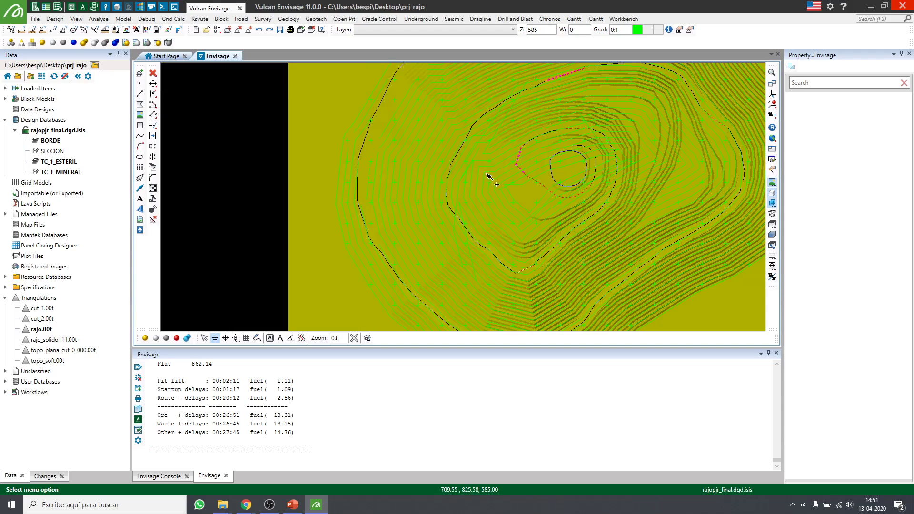
key(r)
click(485, 153)
drag(486, 158, 571, 195)
click(772, 128)
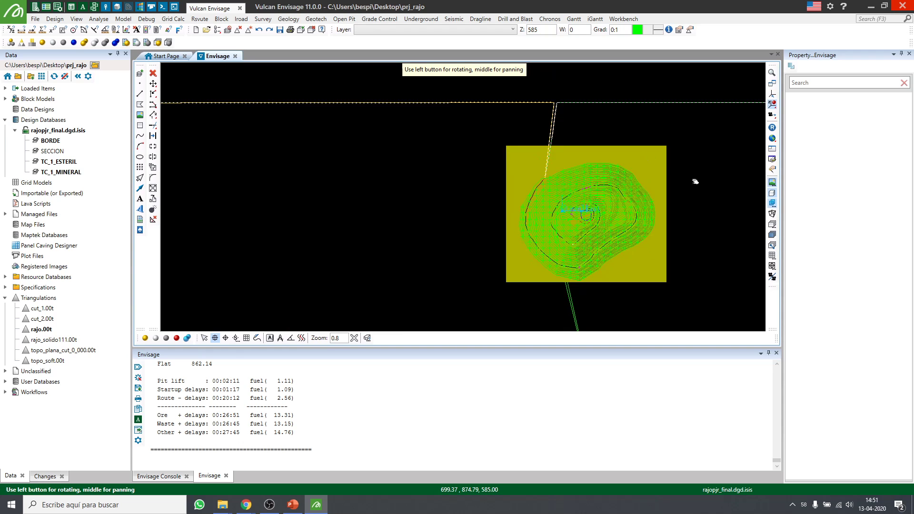
scroll(427, 259, down, 2)
scroll(688, 247, down, 1)
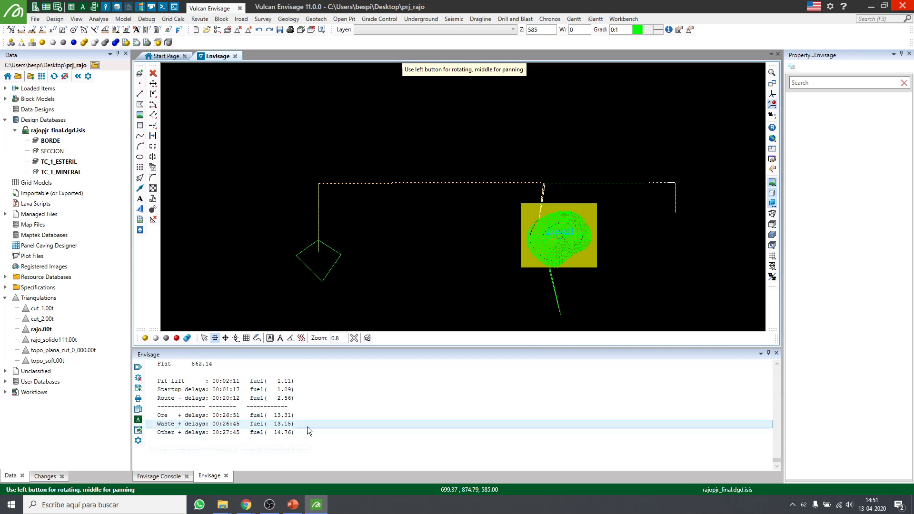
Open the project folder, sort it by modification date and open tiempo_ciclo_1_ESTERILxlsx.xlsx
click(18, 77)
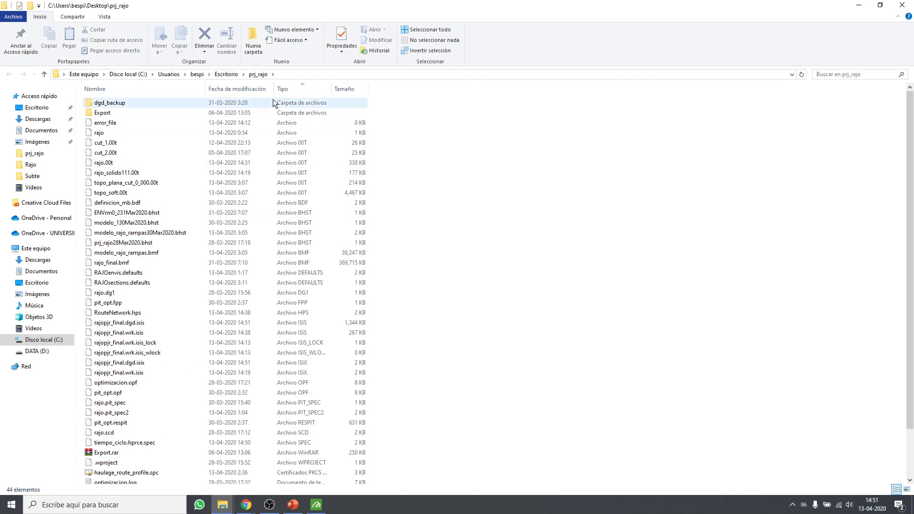
click(248, 87)
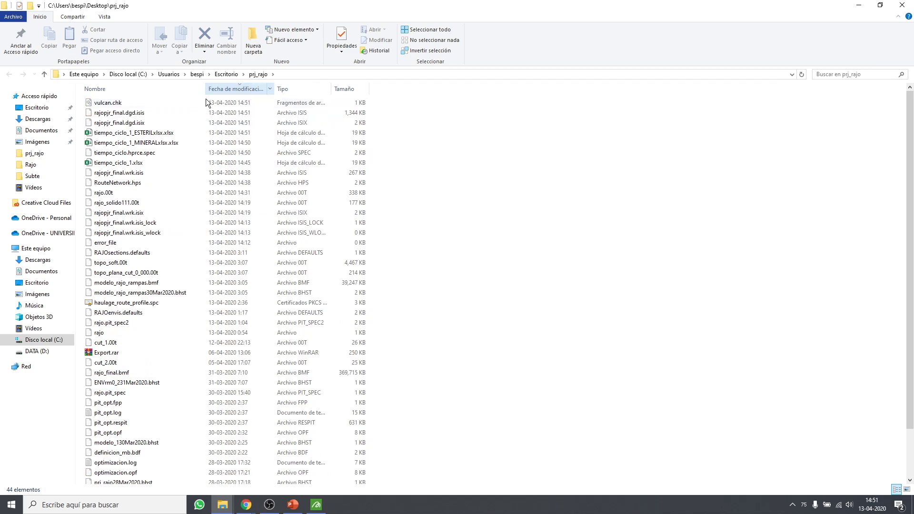
double_click(174, 133)
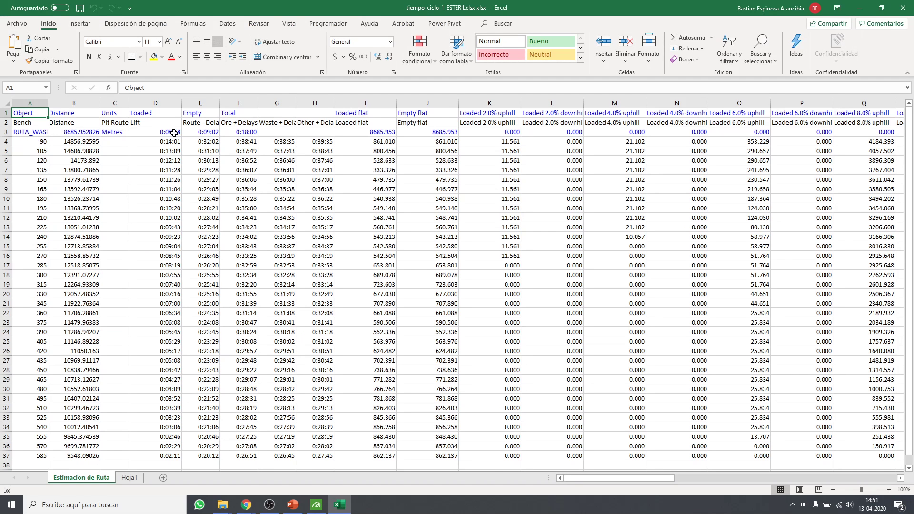
Check bench 90's distance in the waste report and fit column A to its contents
drag(38, 141, 73, 141)
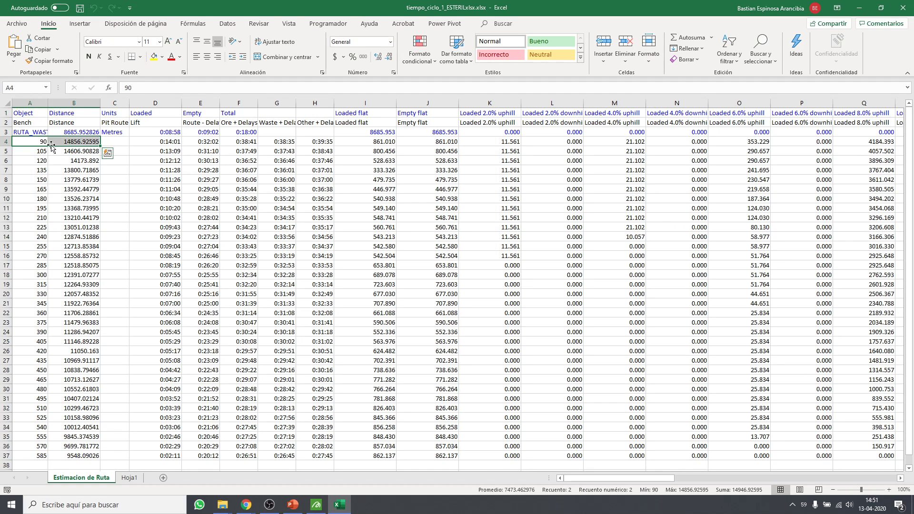
double_click(47, 103)
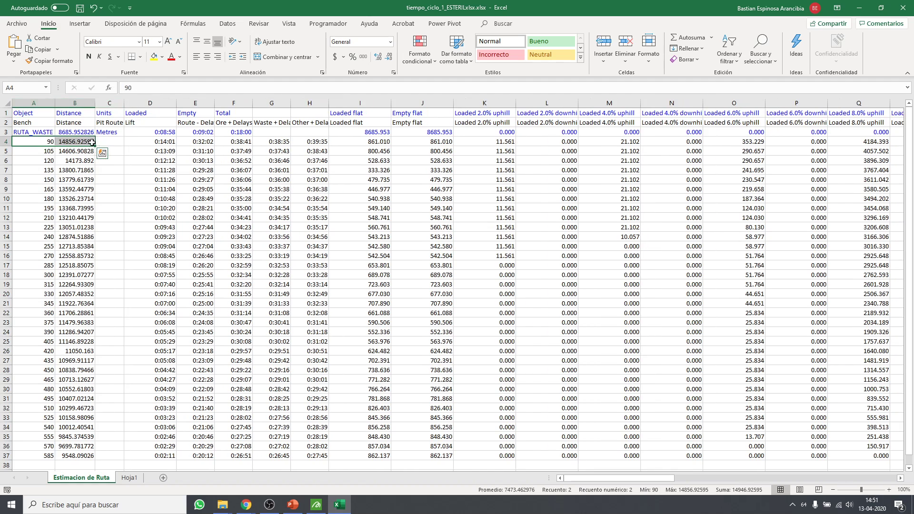
Format bench 90's distance with a thousands separator and no decimals, and widen column H in the waste report
double_click(105, 104)
click(69, 145)
click(49, 142)
drag(50, 142, 79, 142)
click(85, 141)
click(361, 57)
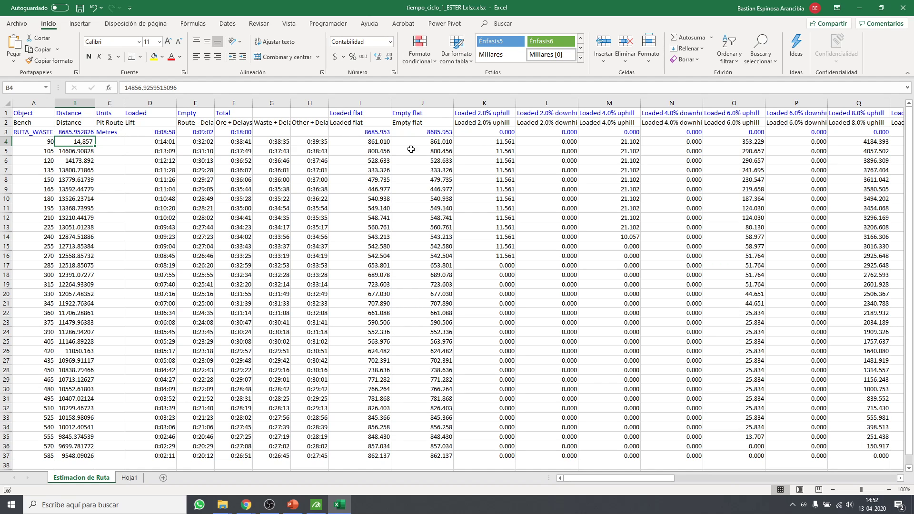
drag(327, 102, 355, 102)
click(338, 142)
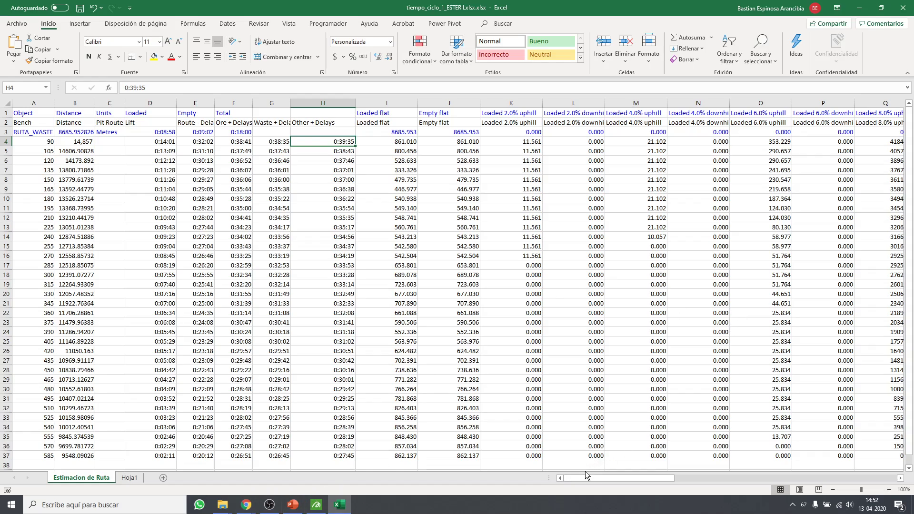
Close the waste cycle-time workbook without saving and switch back to Vulcan
drag(585, 473, 505, 482)
scroll(200, 356, down, 1)
scroll(197, 353, up, 1)
click(903, 8)
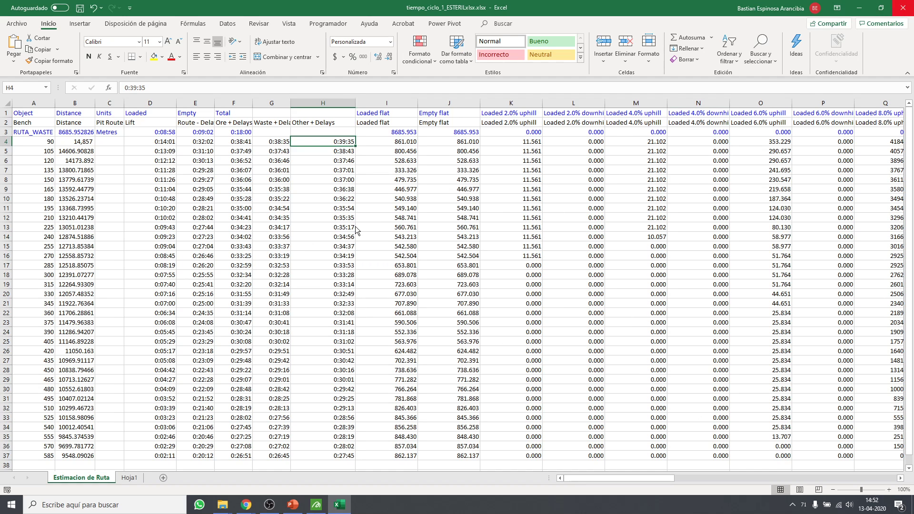
click(456, 264)
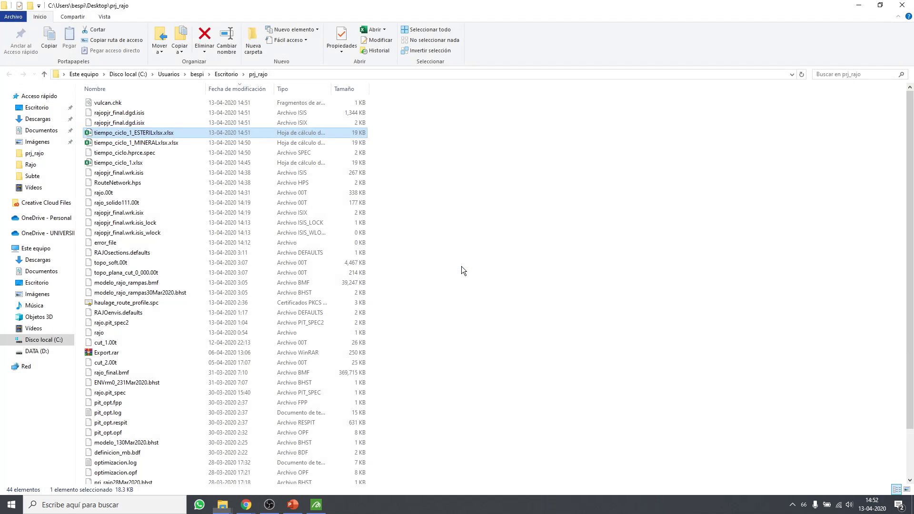
click(317, 504)
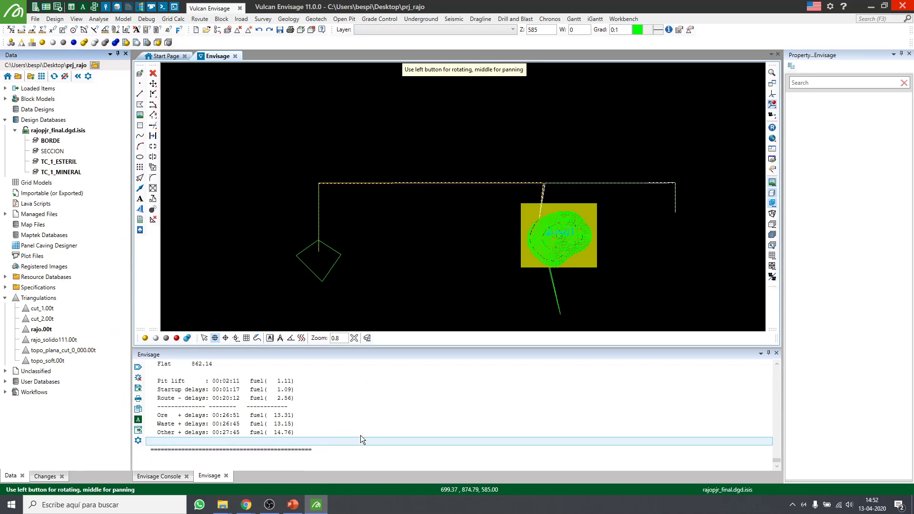
Recentre on the haulage routes and run the save for all modified design layers
drag(446, 235, 460, 220)
middle_drag(461, 220, 451, 215)
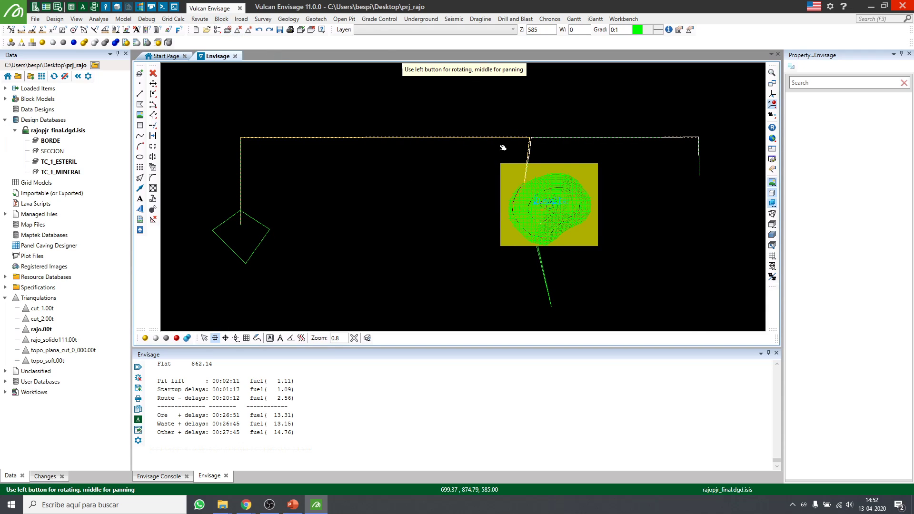
right_click(457, 185)
right_click(447, 199)
click(408, 206)
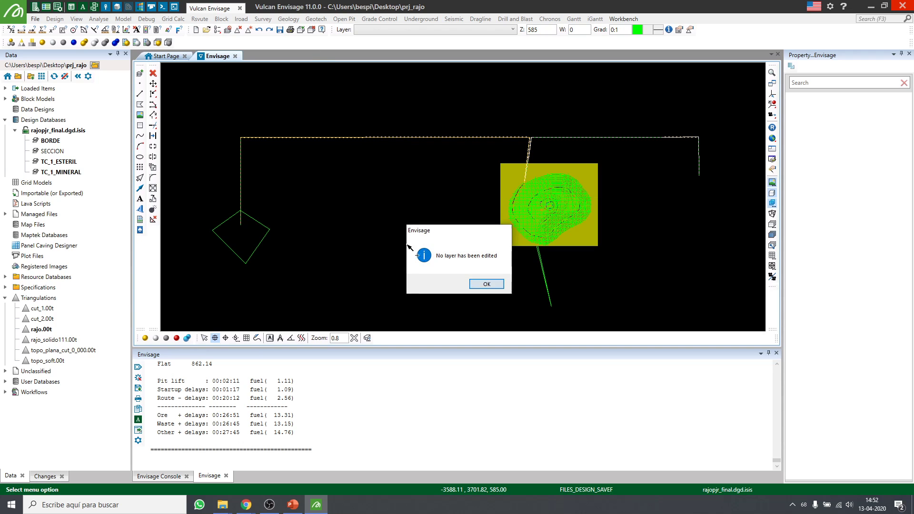
key(Return)
Unload the TC_1_ESTERIL and TC_1_MINERAL layers from the design view
click(58, 161)
ctrl+click(72, 172)
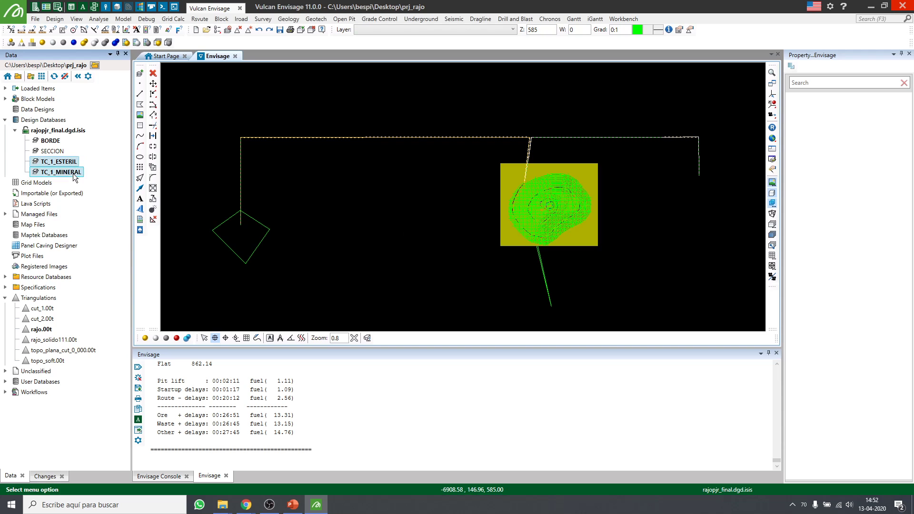
right_click(73, 173)
click(97, 191)
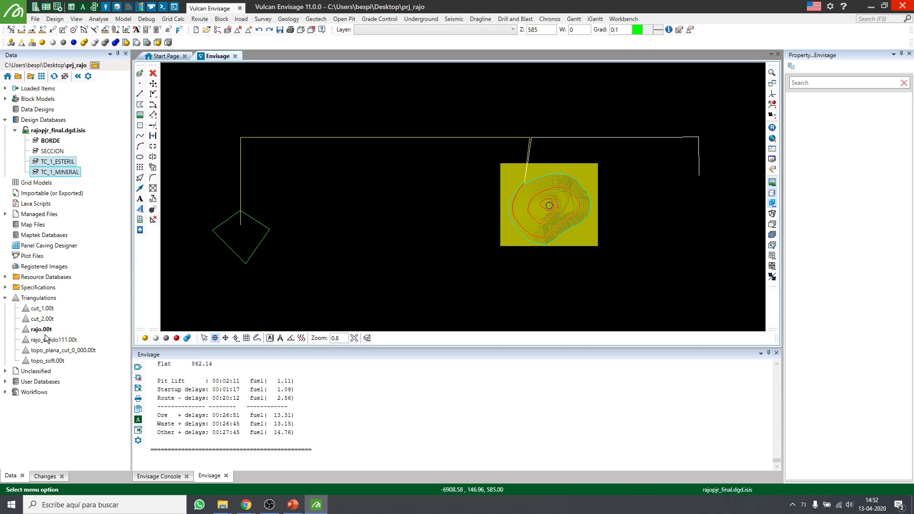
Review the Model Route Calculation slide in PowerPoint and return to Vulcan
click(293, 505)
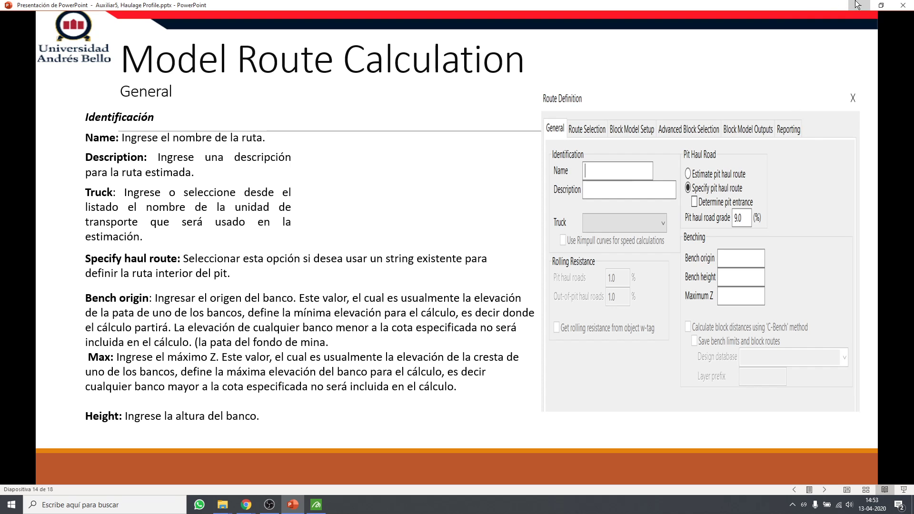
scroll(595, 118, up, 1)
scroll(595, 119, down, 1)
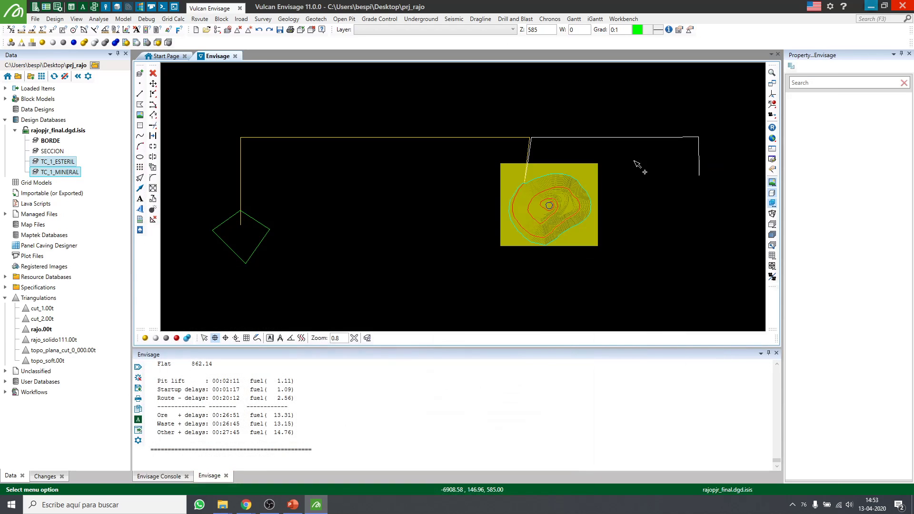
click(860, 6)
Clear the cycle-time report log and shrink its area to enlarge the graphics view
right_click(431, 389)
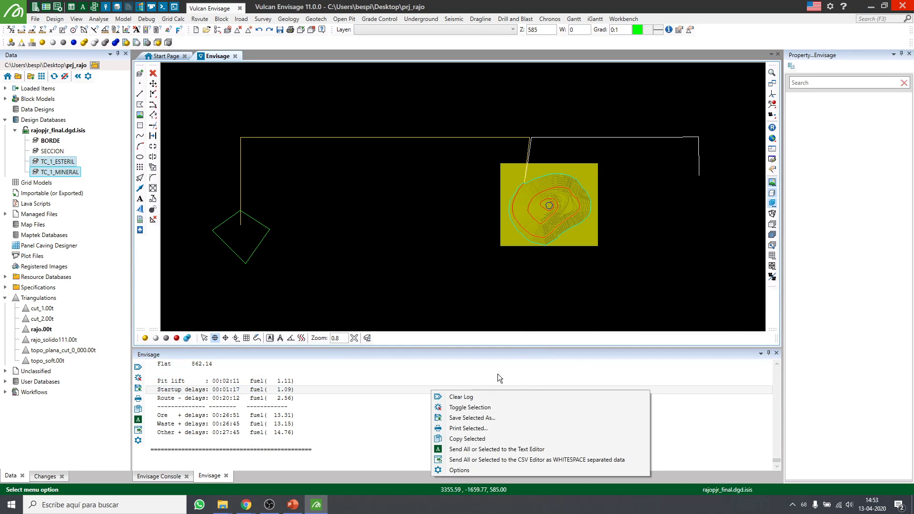
click(468, 407)
right_click(465, 403)
click(476, 413)
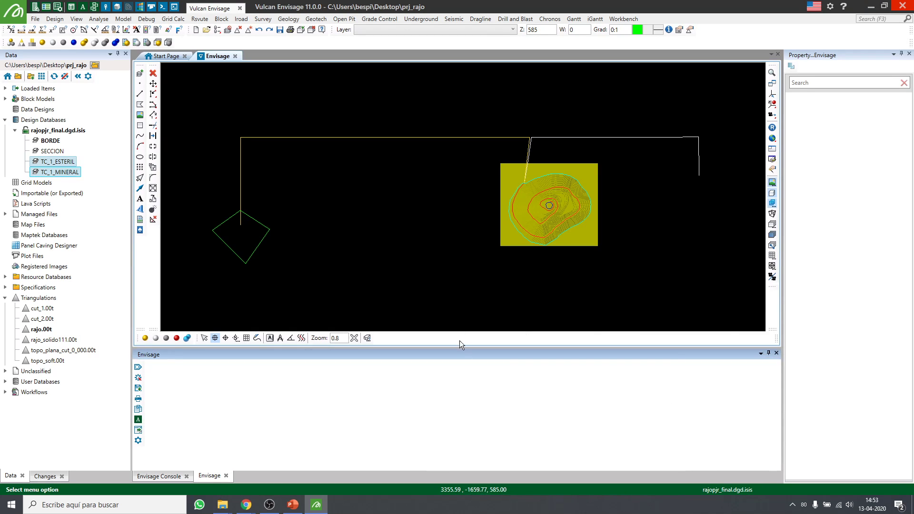
drag(451, 347, 451, 376)
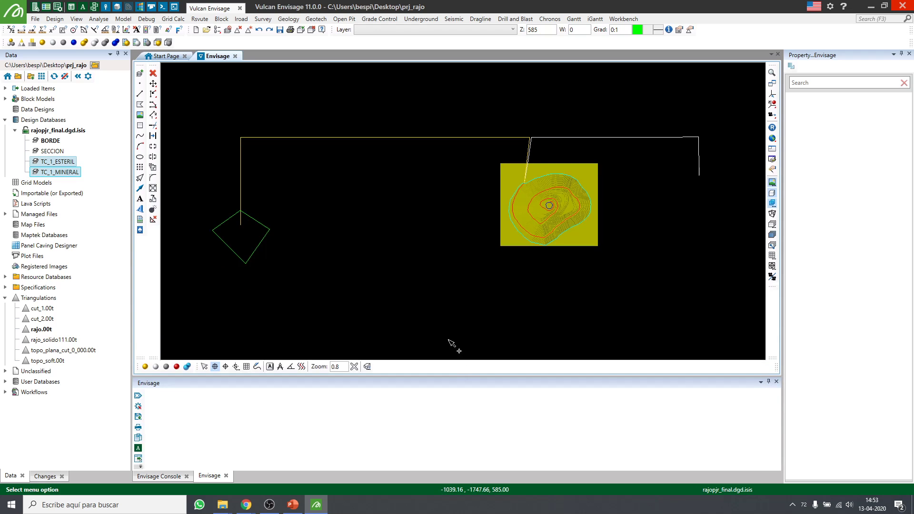
Expand the block model modelo_rajo_rampas.bmf to review its variables
click(6, 98)
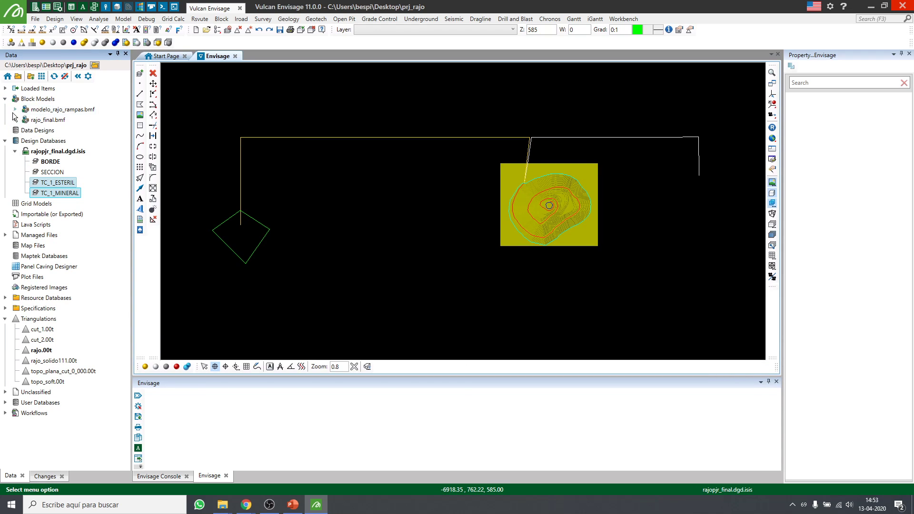
click(16, 109)
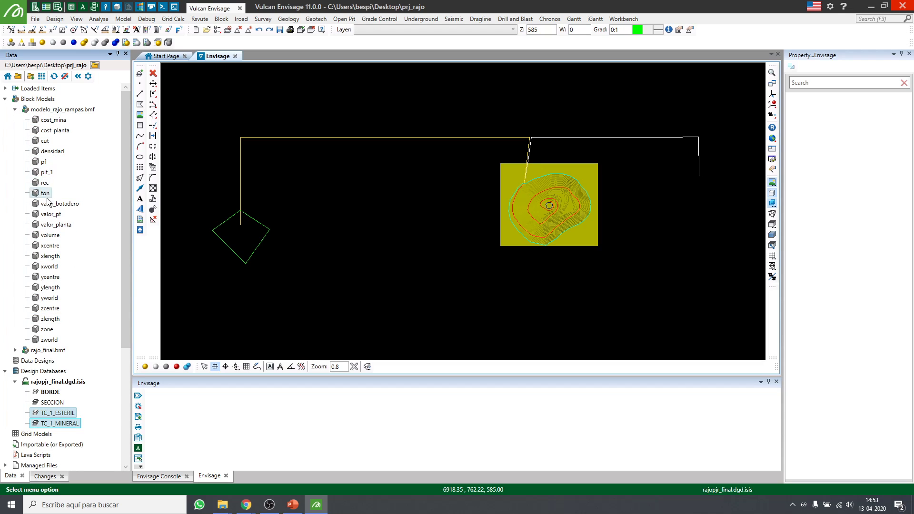
click(48, 215)
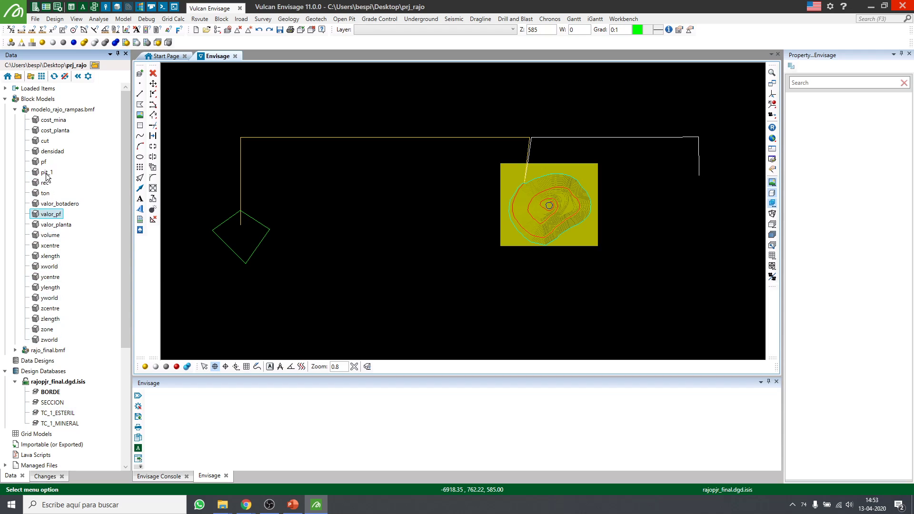
click(58, 110)
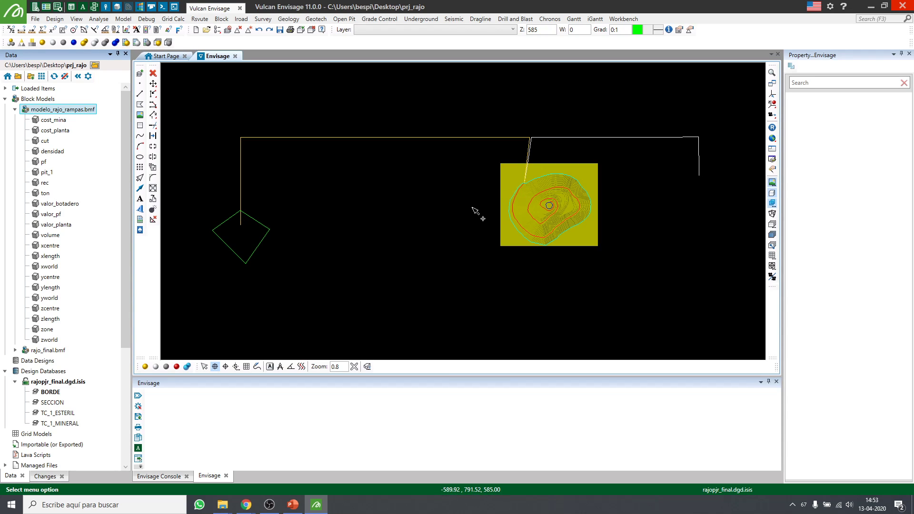
Start adding a variable to modelo_rajo_rampas.bmf, naming it material with the type Name
right_click(58, 111)
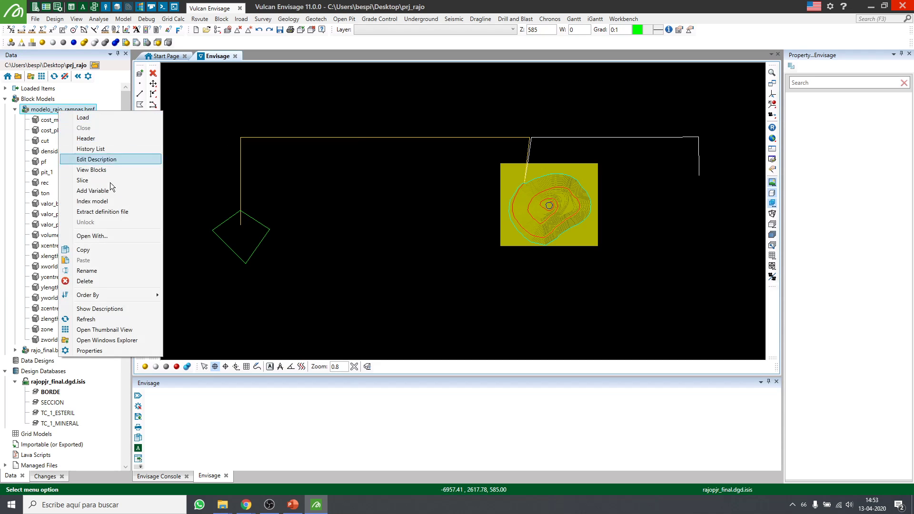
click(98, 192)
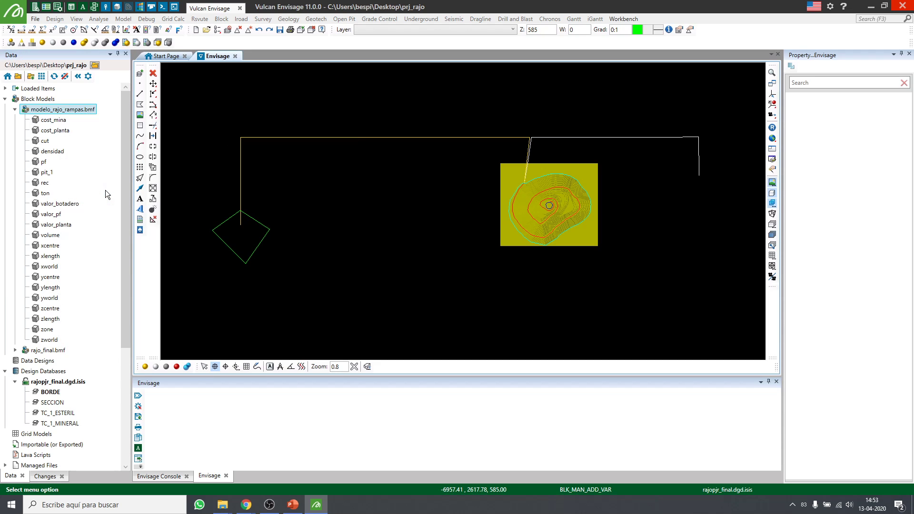
click(324, 235)
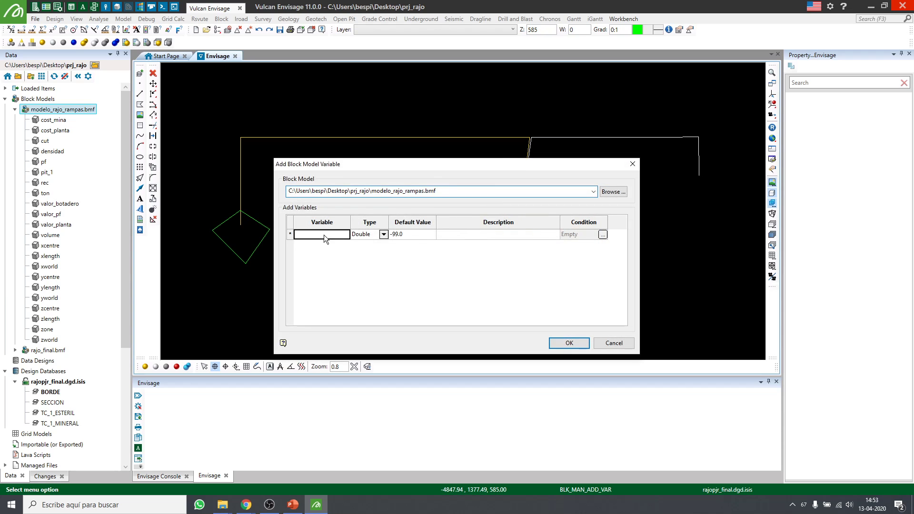
text(m)
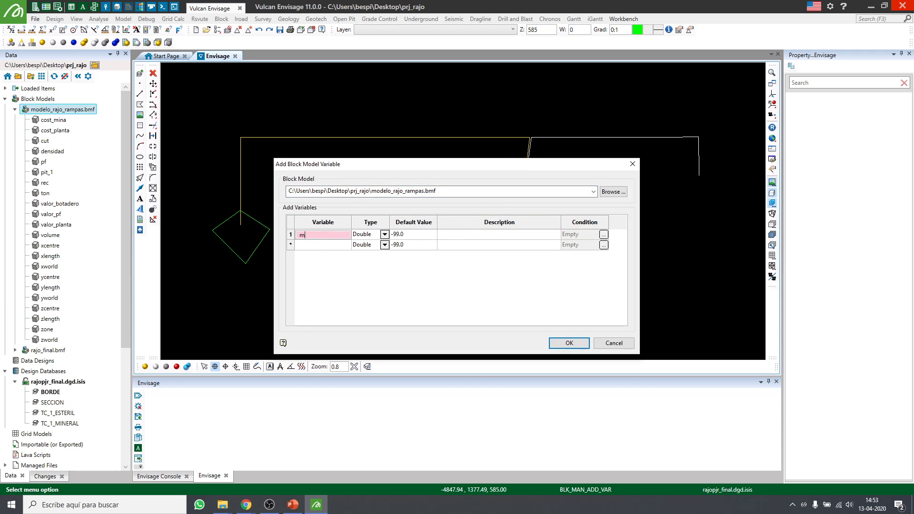
text(aterial)
key(Tab)
click(384, 234)
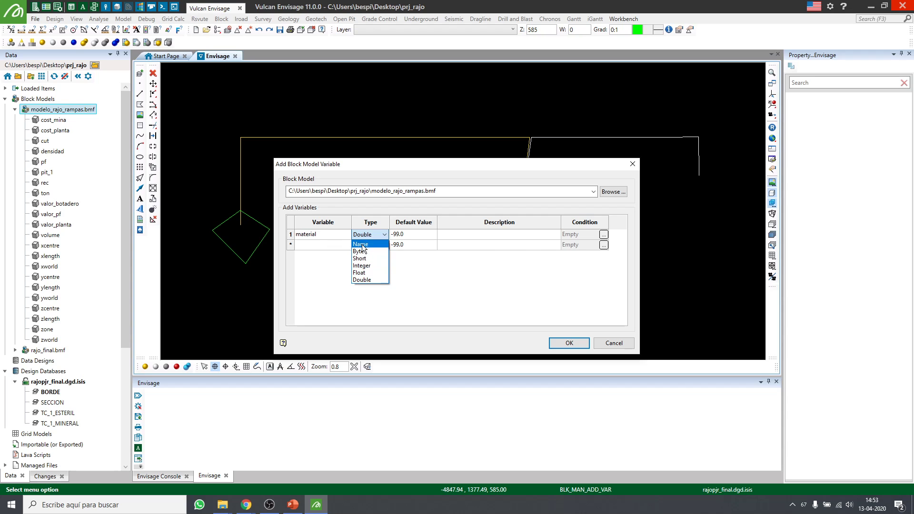
click(368, 244)
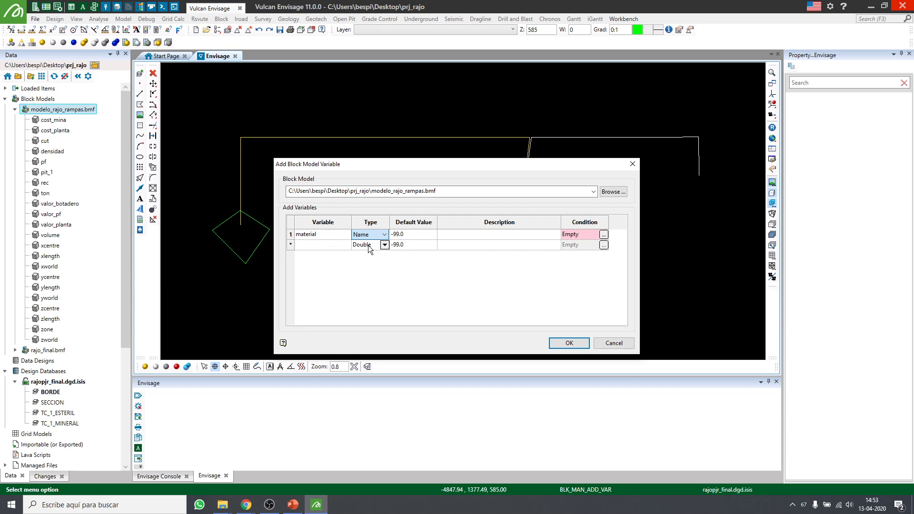
Set the material variable's default value to zero and its description to "tipo de material e/m"
click(416, 236)
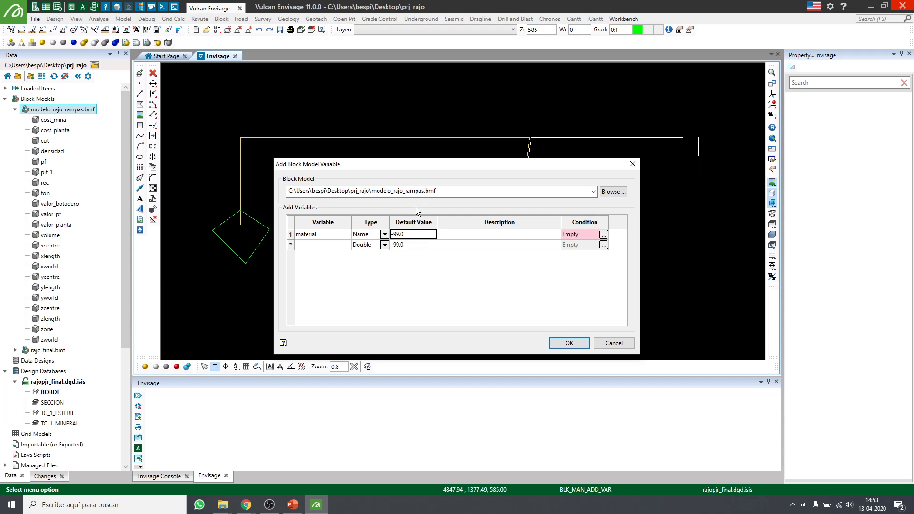
text(zore)
key(Tab)
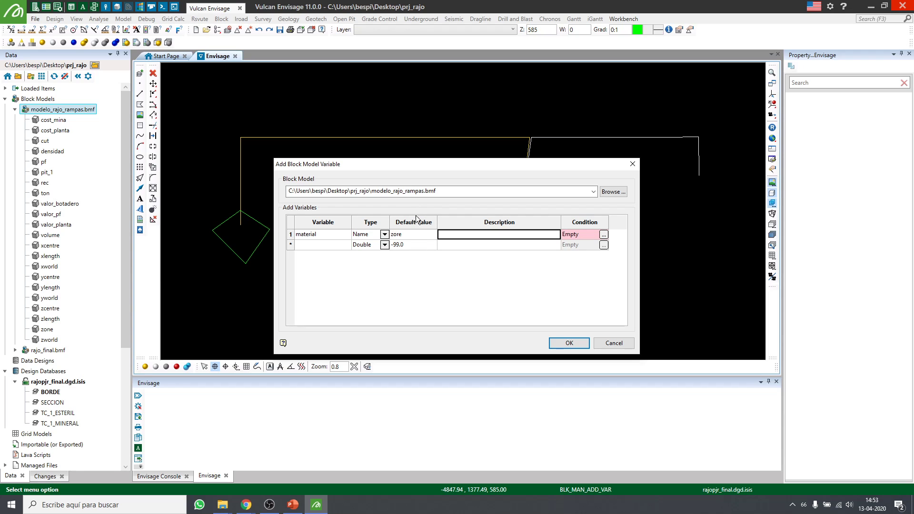
click(425, 233)
text(zero)
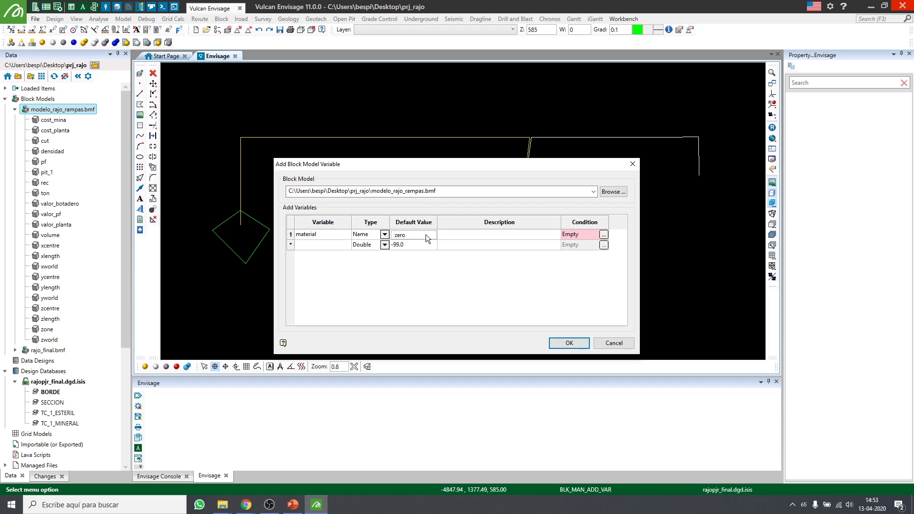
click(510, 234)
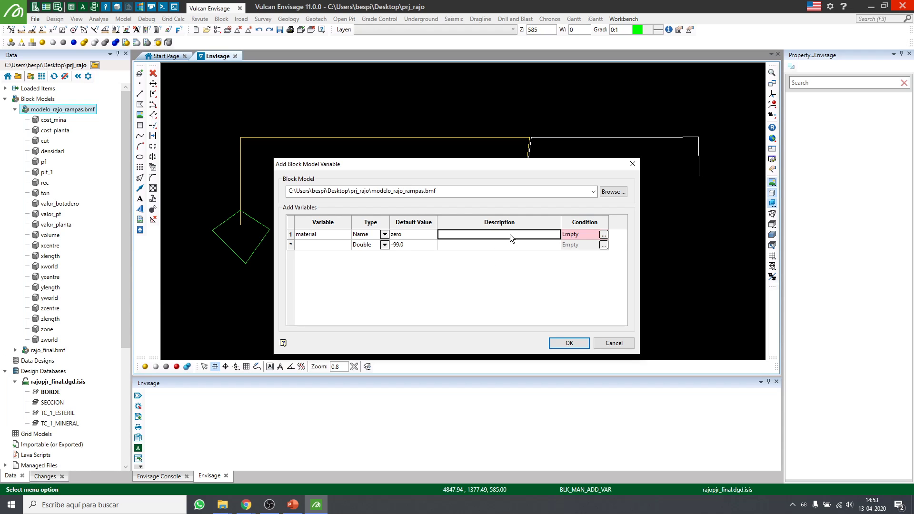
text(tipo de )
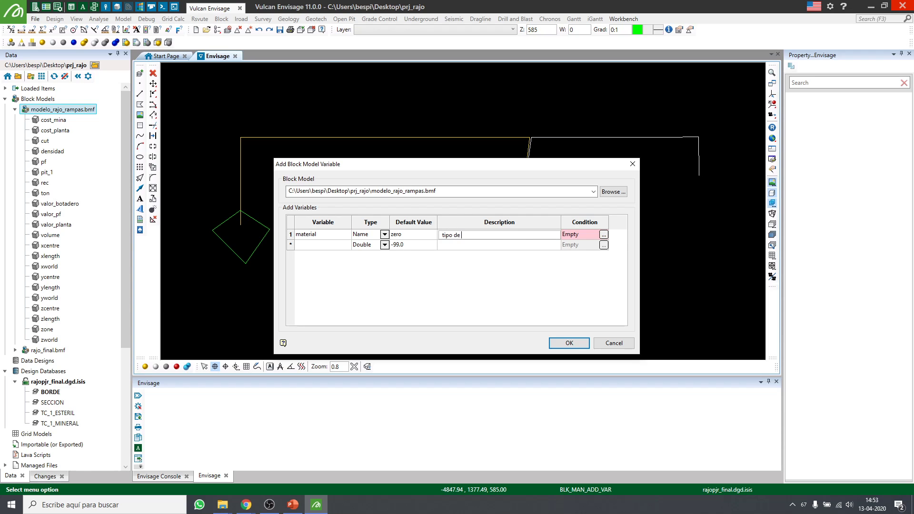
text(material e/m)
click(539, 289)
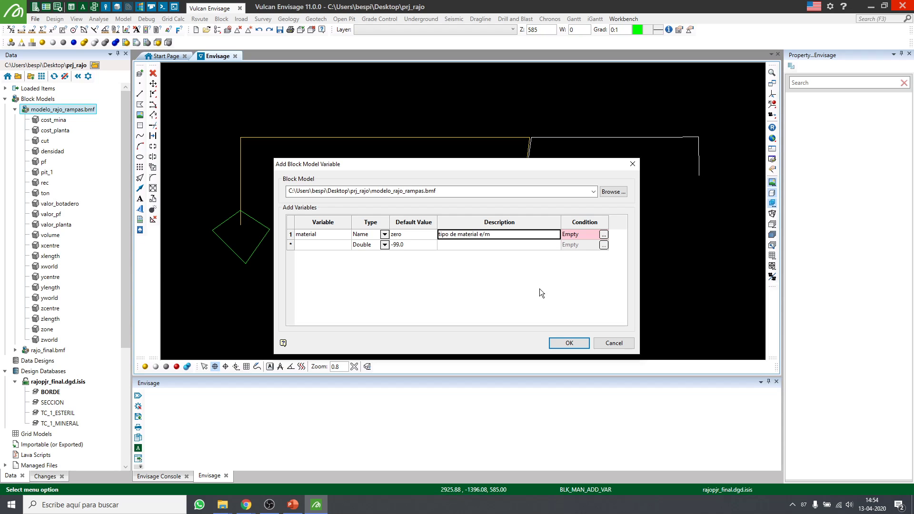
Open the material variable's translation conditions and add the names esteril and mineral
click(604, 235)
drag(437, 180, 438, 238)
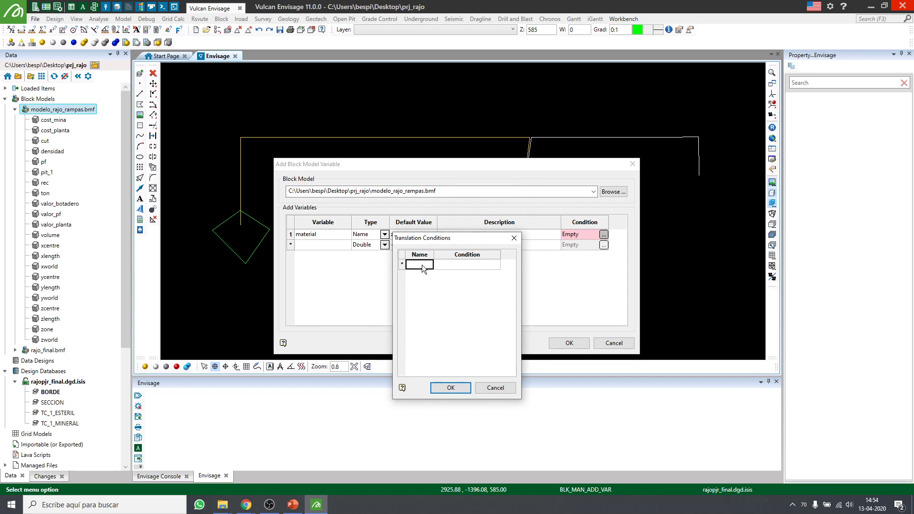
click(422, 265)
text(esteril)
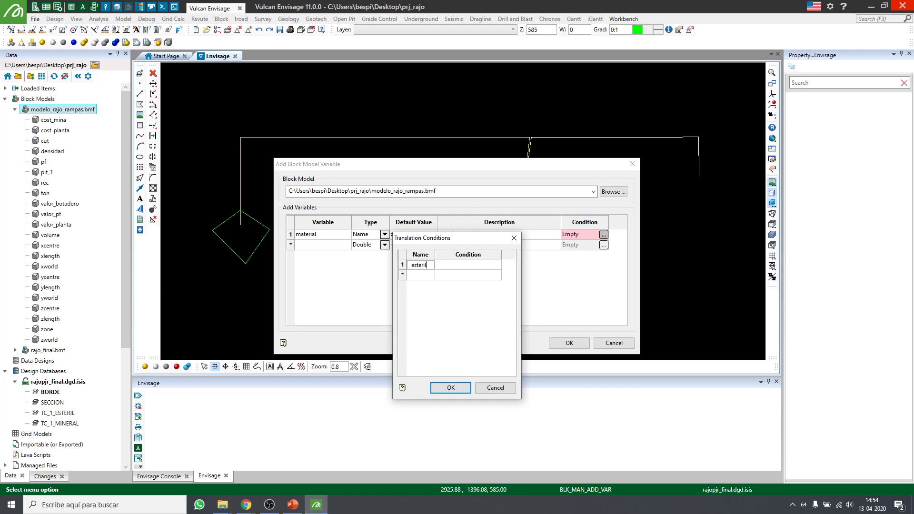
key(Return)
text(mineral)
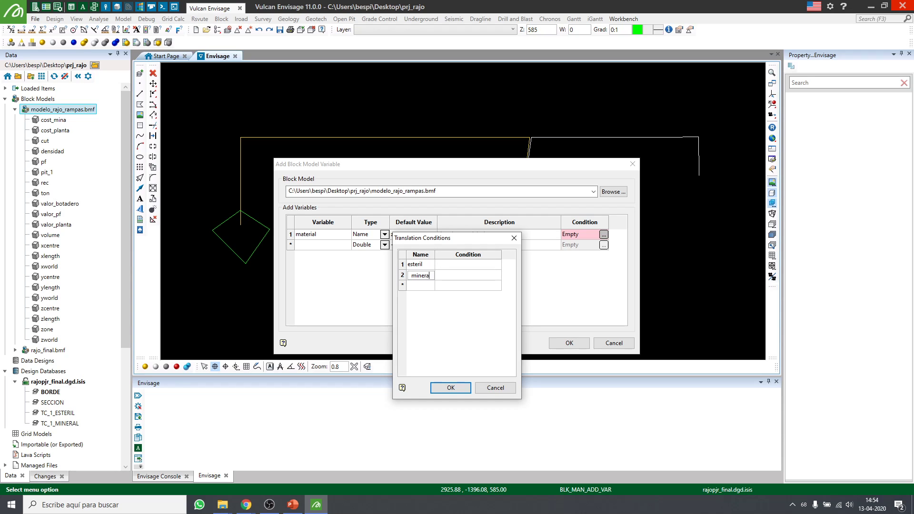
key(Tab)
click(475, 267)
click(472, 275)
click(467, 264)
click(470, 276)
click(467, 266)
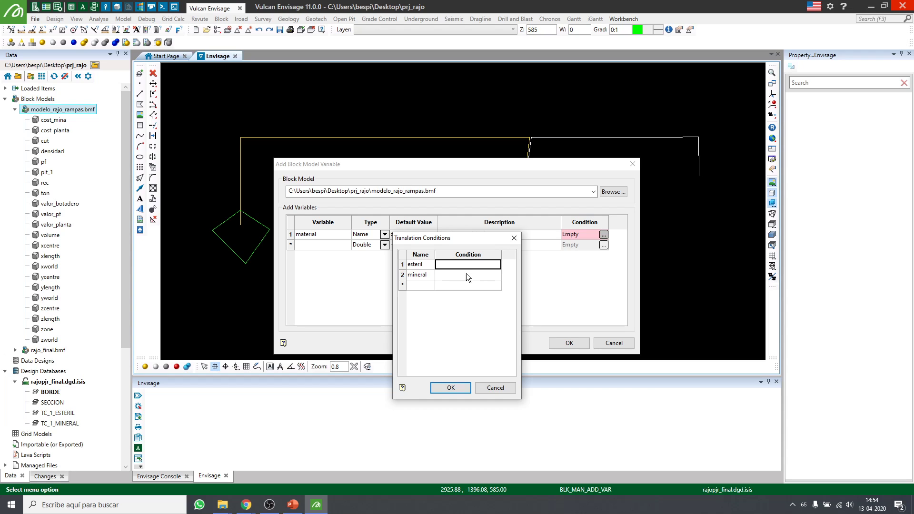
click(467, 274)
click(472, 267)
click(465, 276)
click(470, 267)
click(467, 275)
Enter the translation condition cut ge 0.2 for the name mineral
click(466, 266)
click(465, 266)
key(BackSpace)
key(BackSpace)
key(BackSpace)
click(468, 279)
text(cut 0.2)
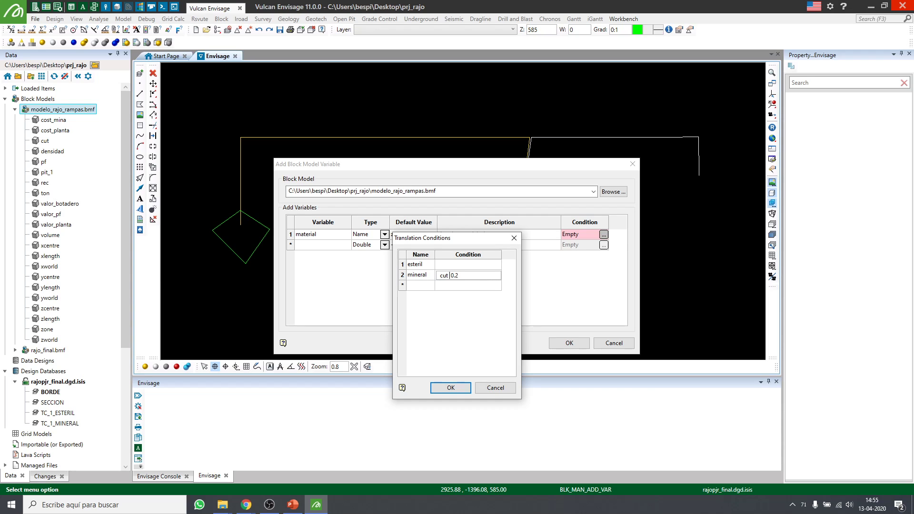
text(ge)
Enter the condition cut lt 0.2 for esteril and add the material variable to the block model
click(453, 267)
text(cu)
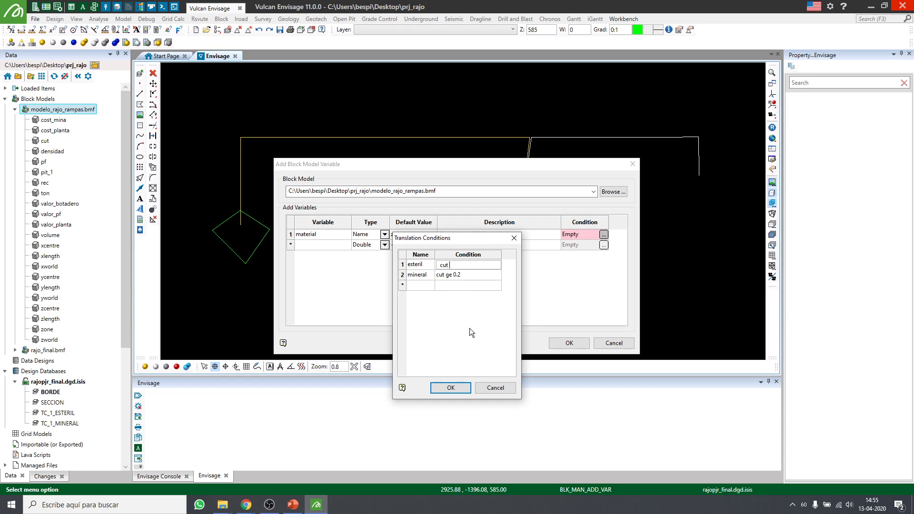
text(t lt 0.2)
click(449, 331)
click(467, 393)
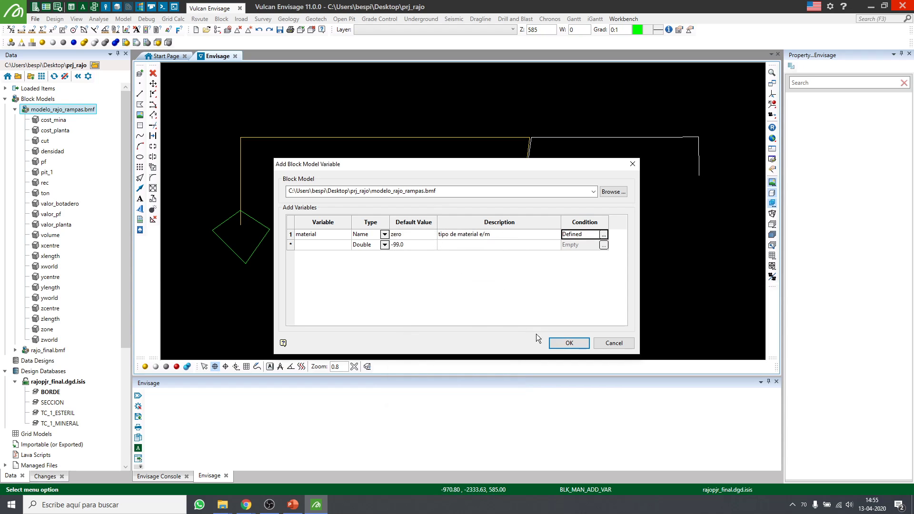
click(565, 342)
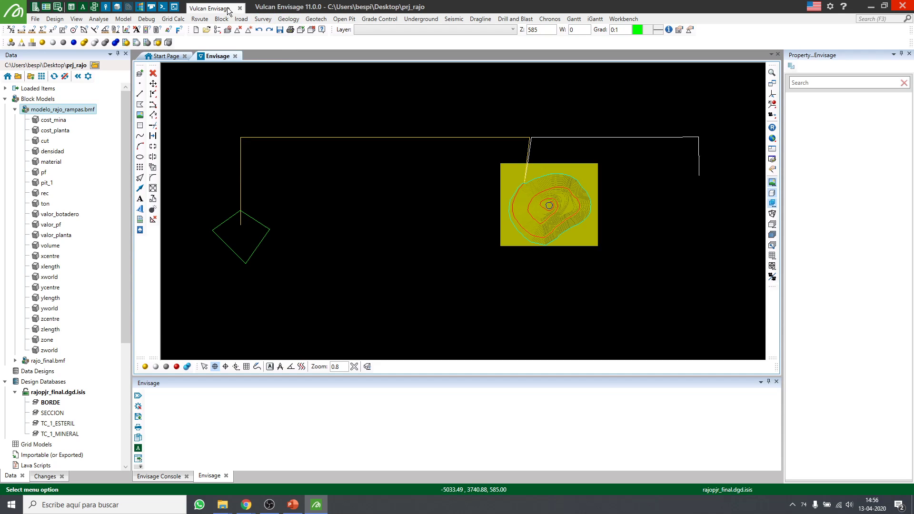
Remove the yellow pit triangulation from the view, keeping the pit and ramp lines
click(229, 19)
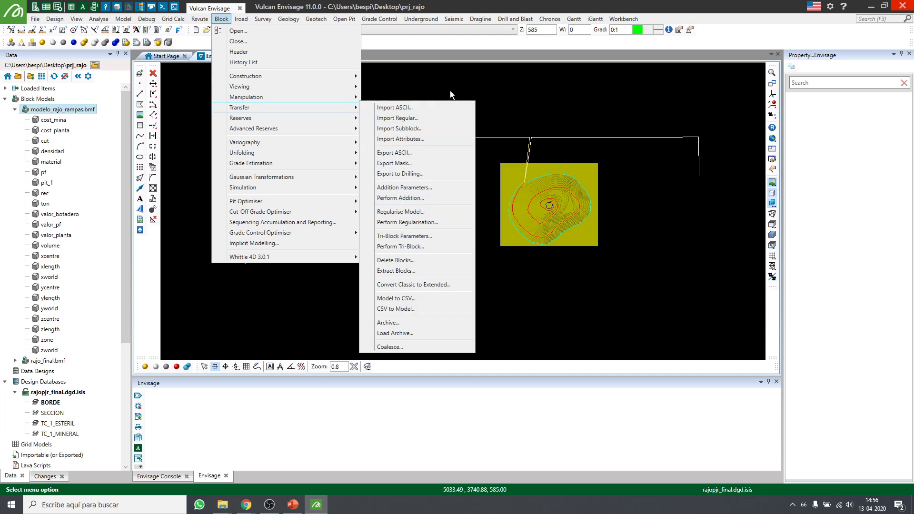
click(487, 87)
right_click(586, 178)
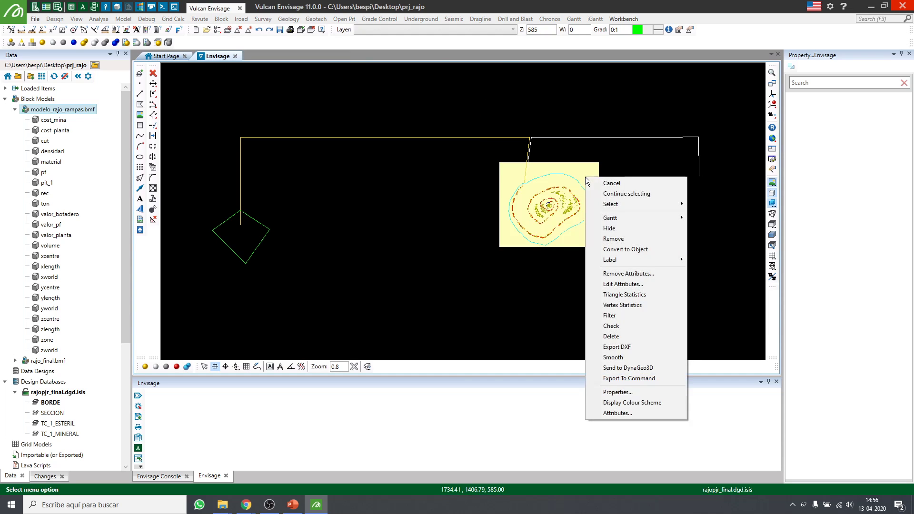
click(613, 238)
scroll(580, 240, up, 2)
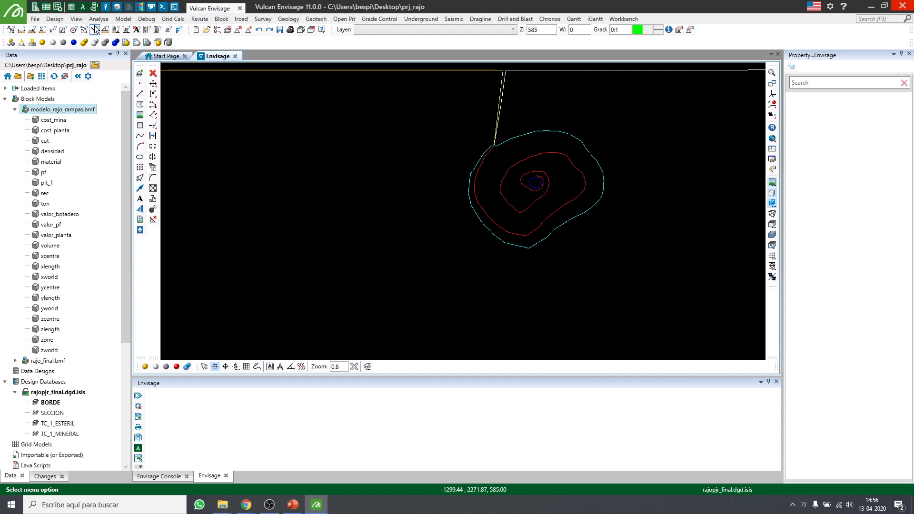
Open the legend editor for rajo.scd and create a new BLOCK legend with the Alpha scheme type
click(76, 21)
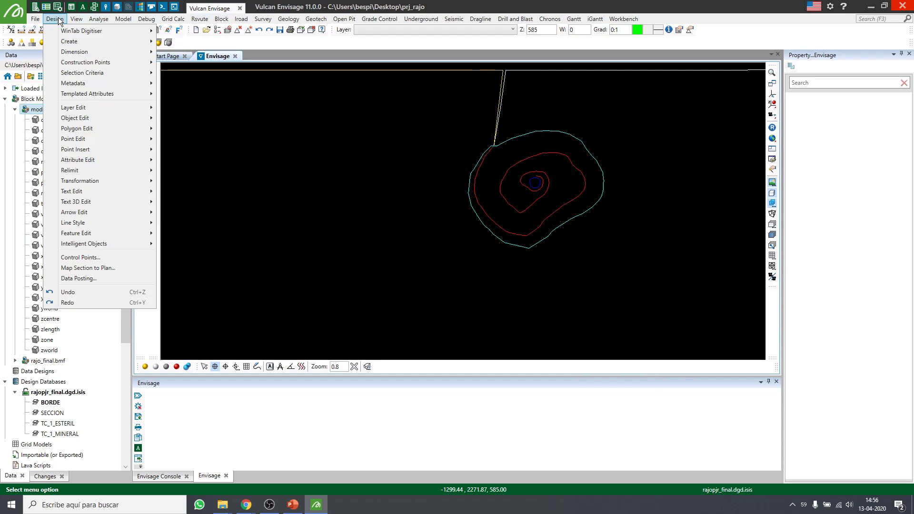
mouse_move(99, 21)
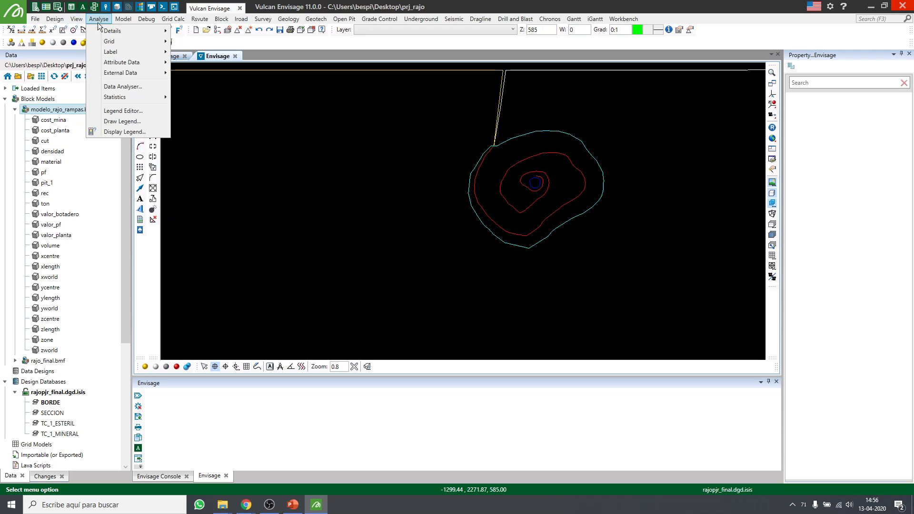
click(125, 131)
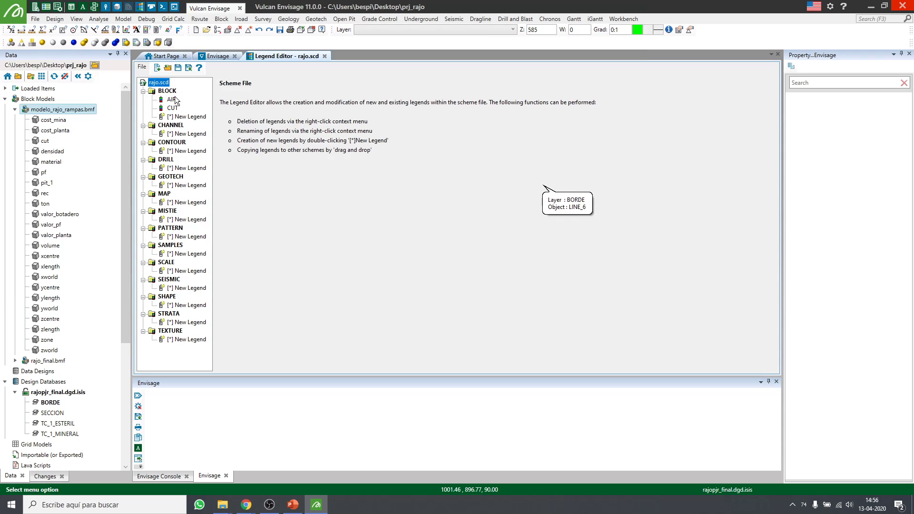
click(168, 91)
double_click(186, 117)
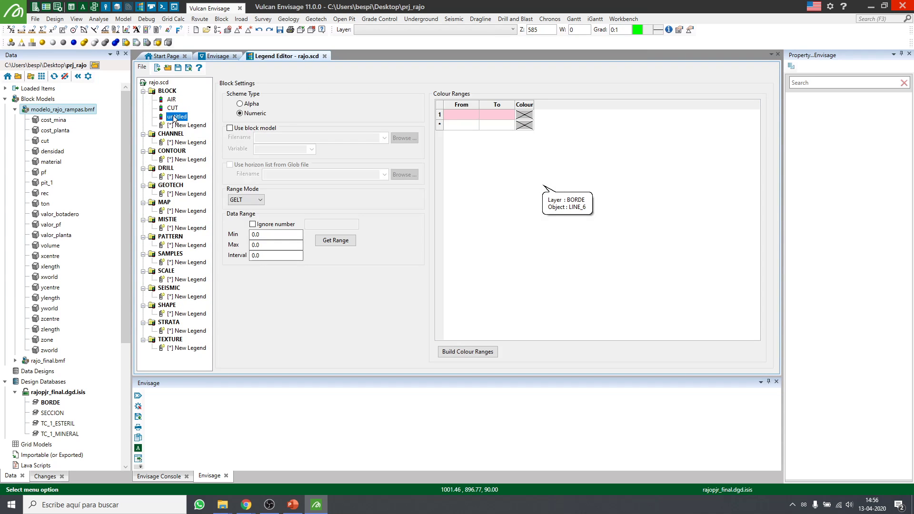
click(255, 104)
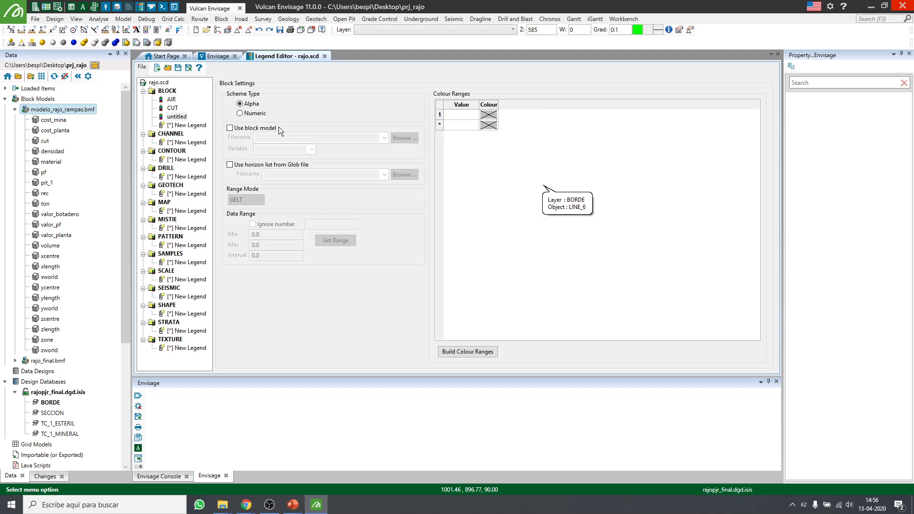
click(254, 129)
click(255, 128)
Add the value mineral in cyan and the value esteril in brown to the new legend
text(mineral)
click(487, 116)
click(491, 118)
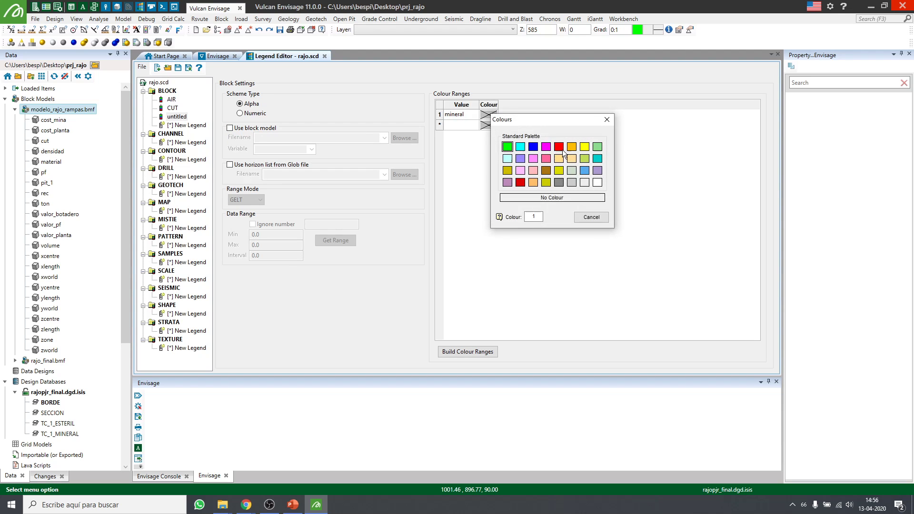
click(521, 148)
click(469, 126)
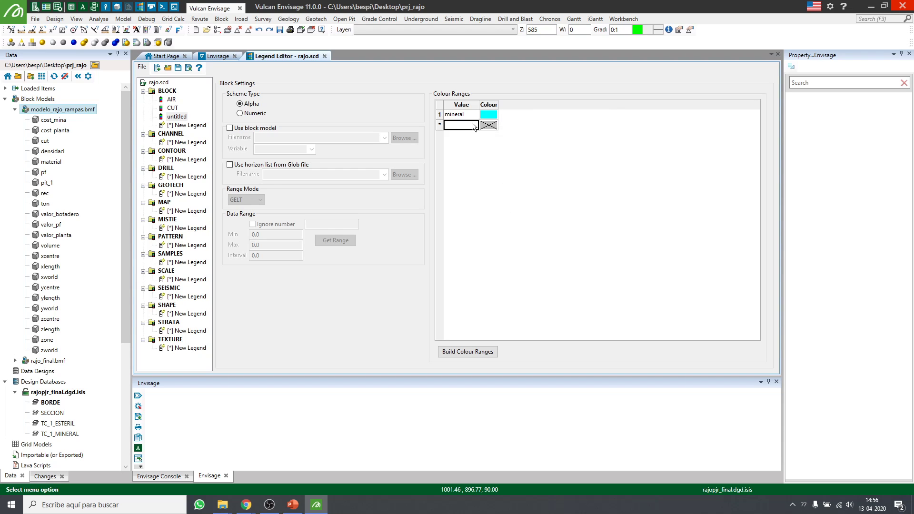
text(esteril)
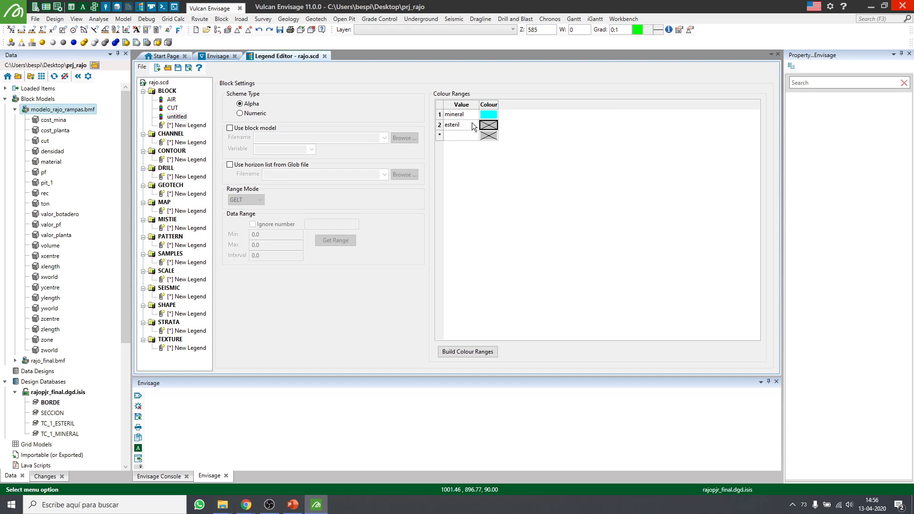
click(488, 126)
click(541, 182)
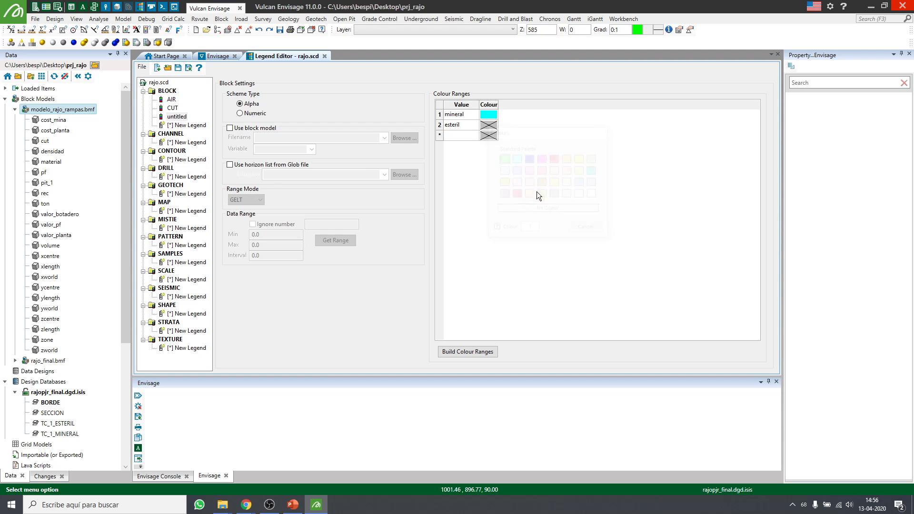
Rename the new block legend as MATERIAL and close the legend editor
right_click(173, 116)
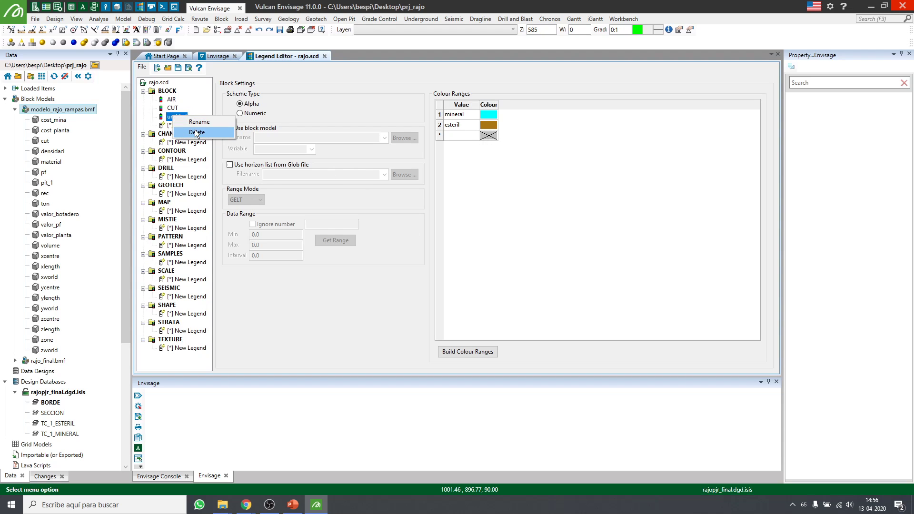
click(195, 124)
text(MATERIAL)
key(Return)
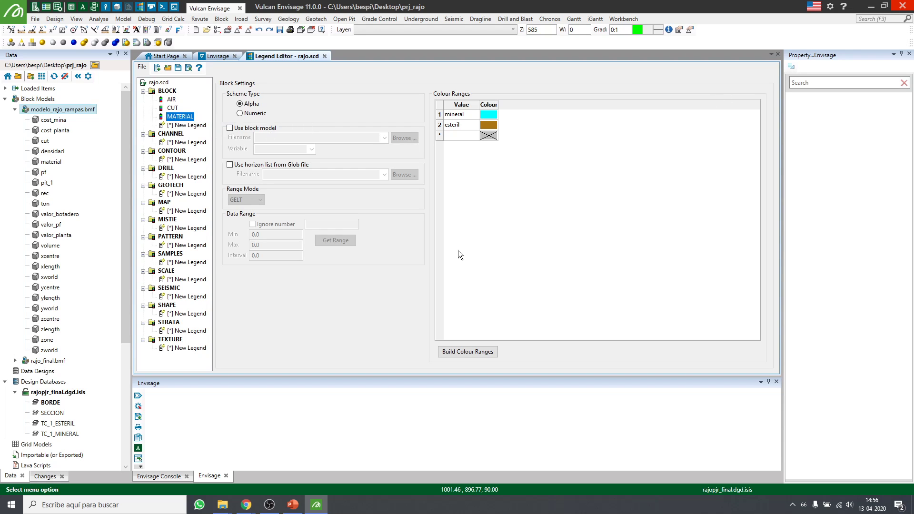
click(325, 56)
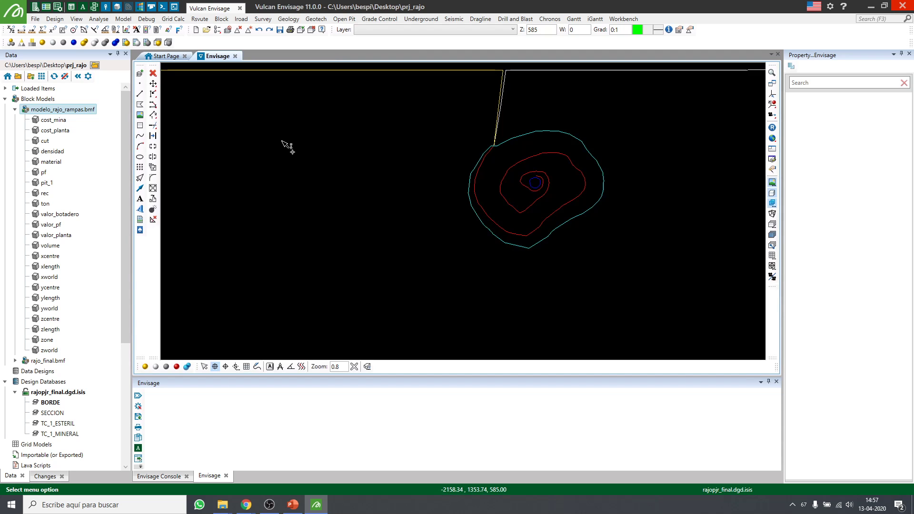
Set up a dynamic block model display for modelo_rajo_rampas.bmf with individual blocks shown
right_click(281, 141)
click(222, 19)
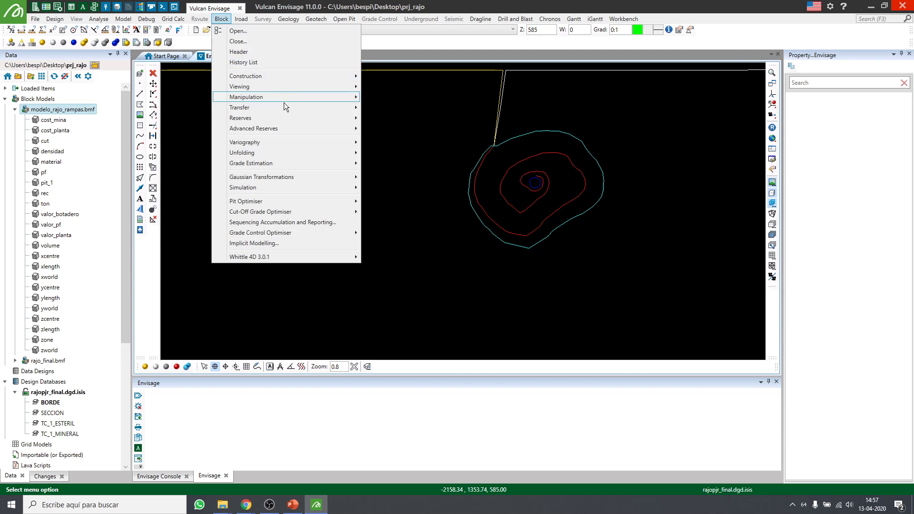
mouse_move(252, 87)
click(401, 241)
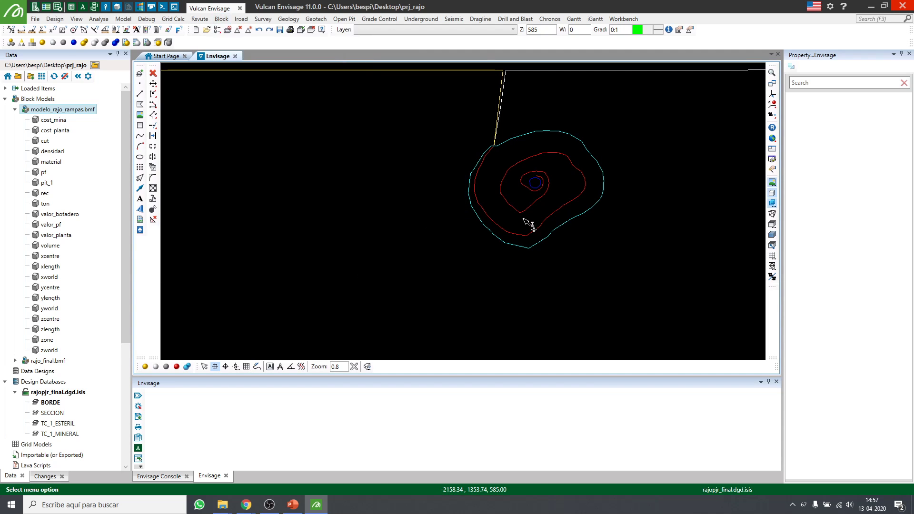
click(420, 155)
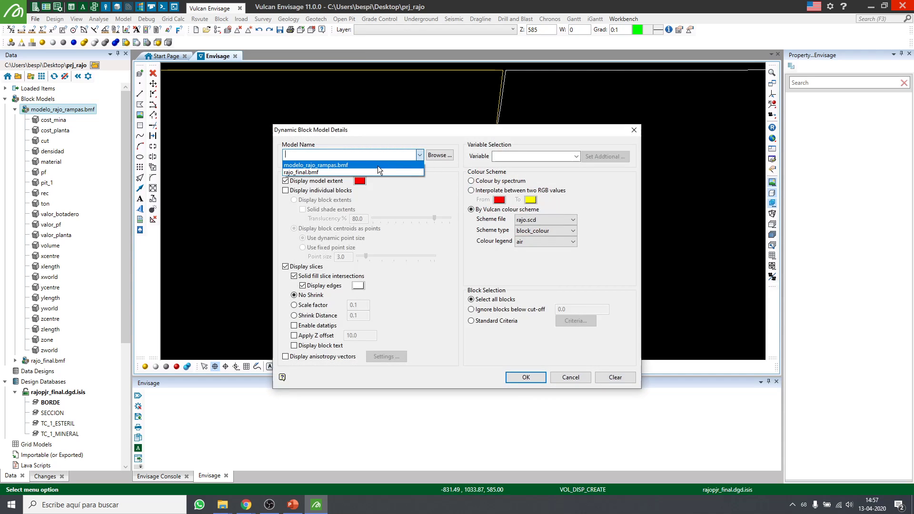
click(372, 163)
click(327, 192)
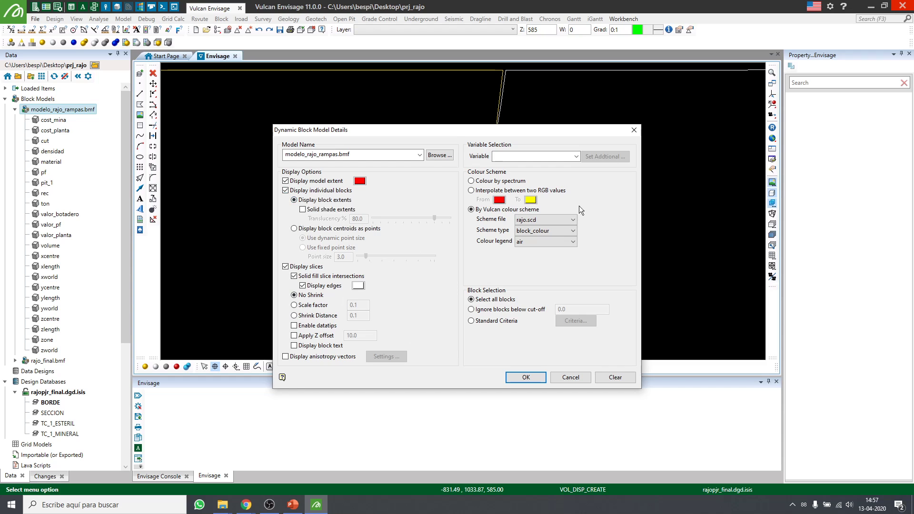
Colour the blocks by the material variable using the material legend and display the model
click(577, 157)
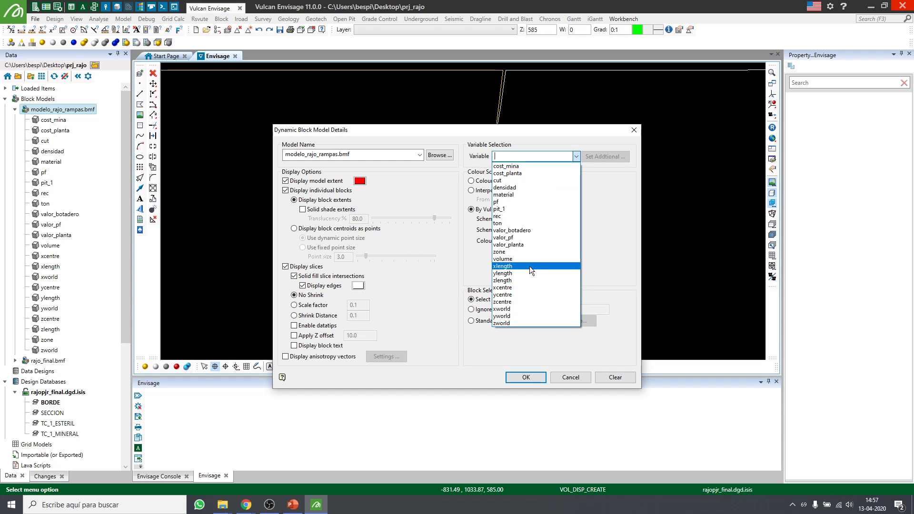
click(522, 195)
click(540, 242)
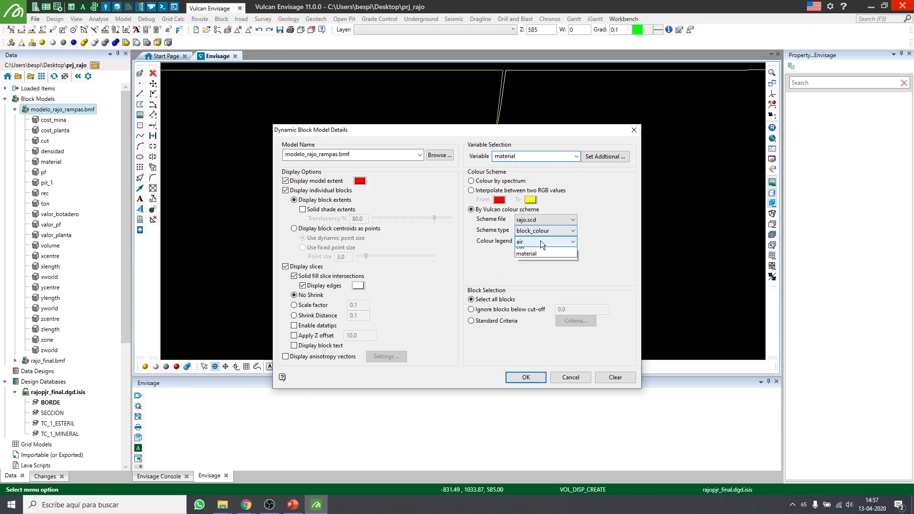
click(545, 265)
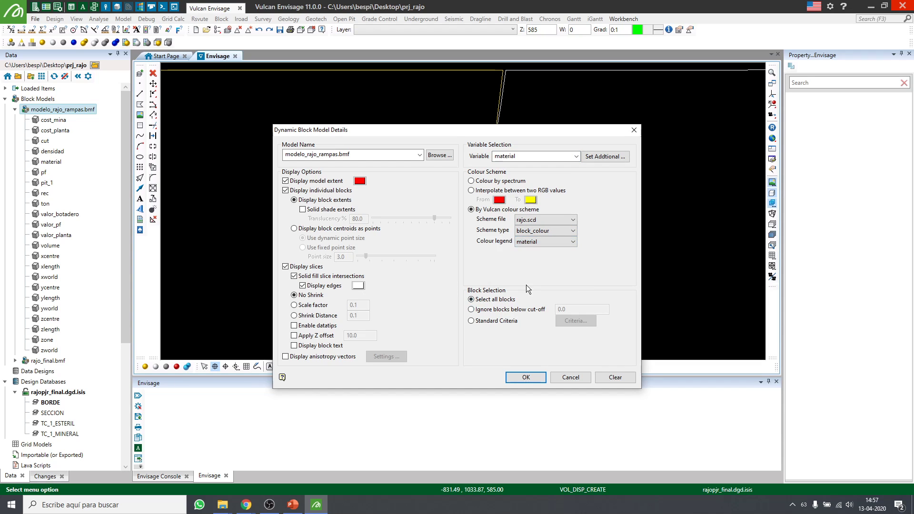
click(526, 378)
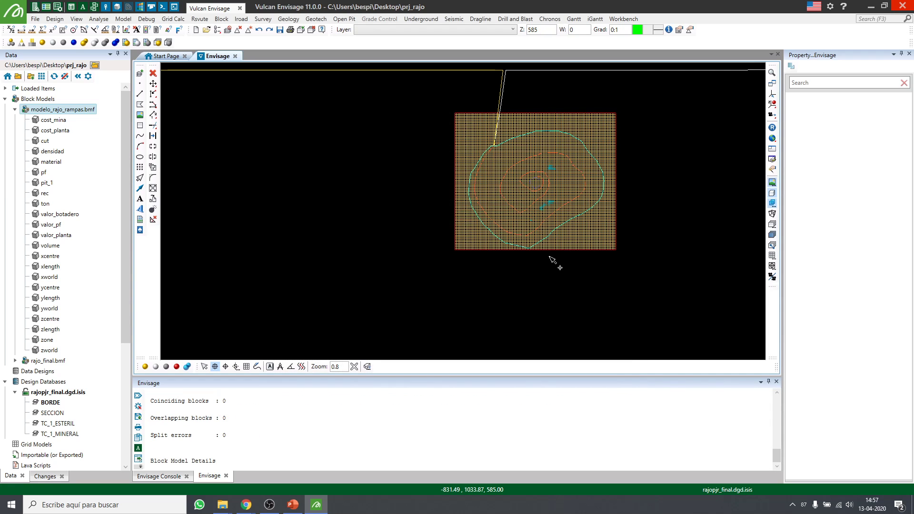
Examine the distribution of mineral and esteril blocks in 3D, and remove the block model from the view
key(r)
click(562, 199)
drag(565, 221, 498, 207)
click(524, 203)
scroll(490, 213, up, 5)
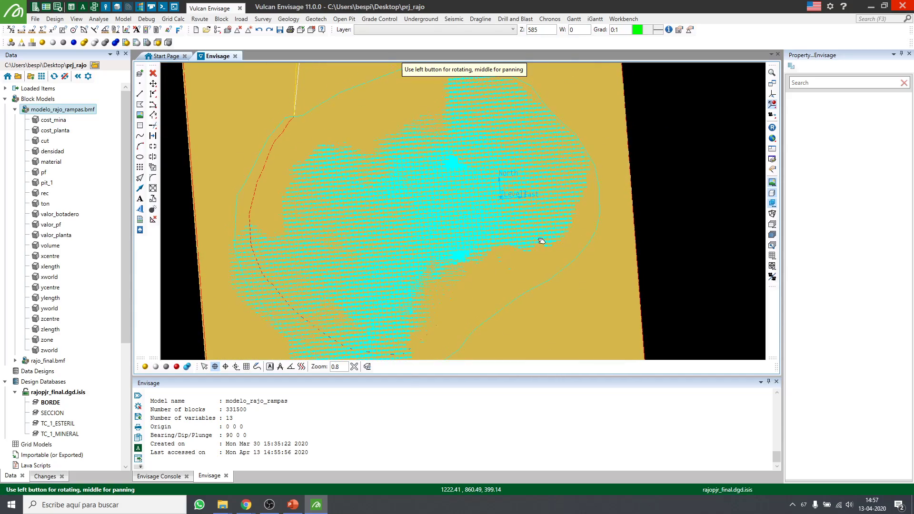
drag(541, 241, 534, 228)
scroll(534, 228, down, 1)
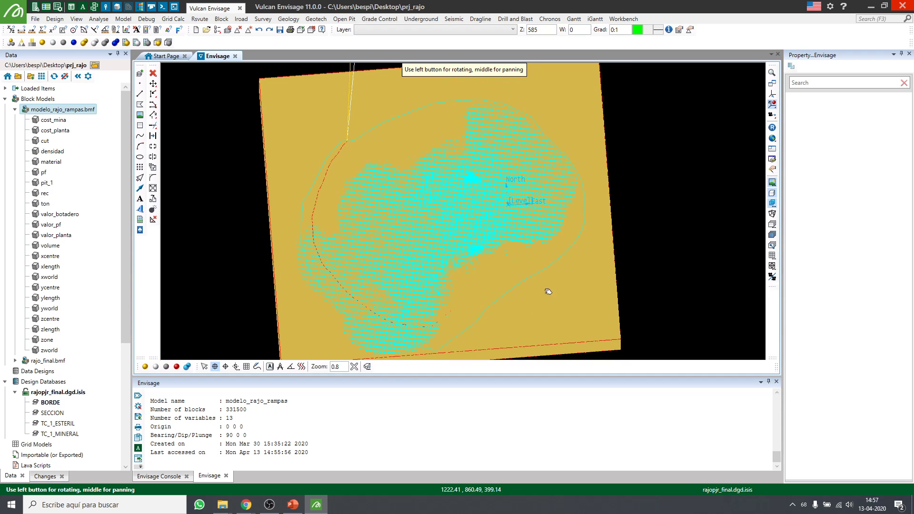
click(772, 127)
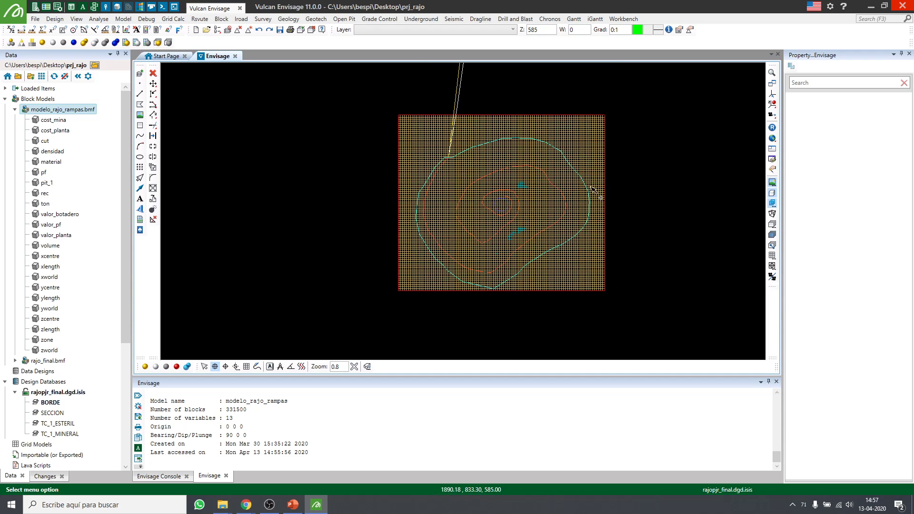
right_click(579, 152)
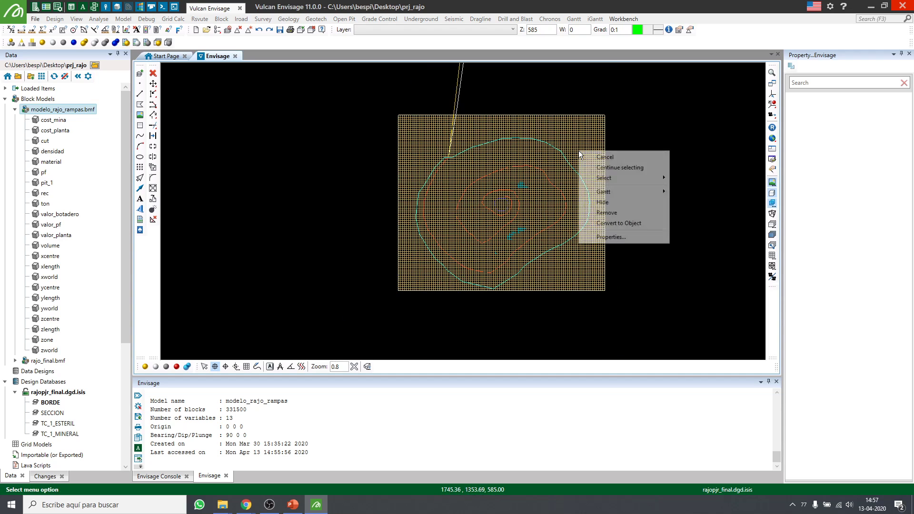
click(609, 213)
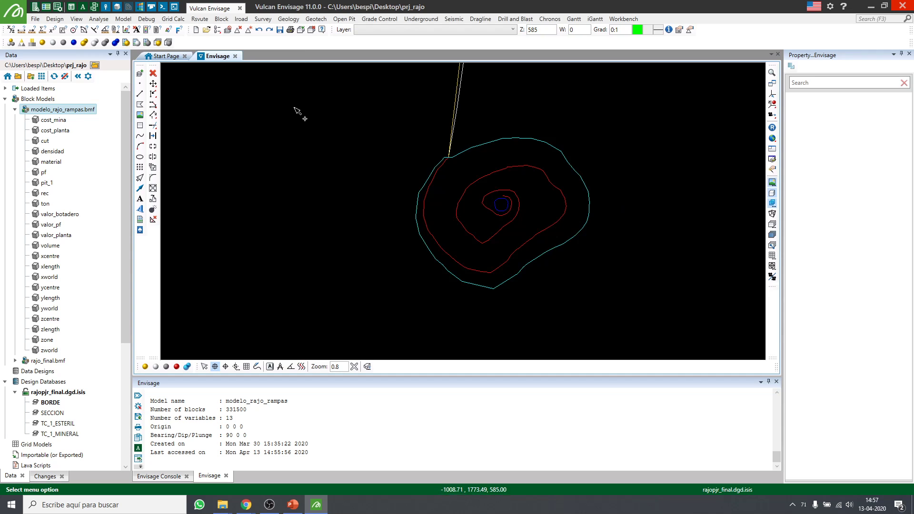
Start the haulage Model Route Calculation and delete the existing TEST2 route definition
click(241, 18)
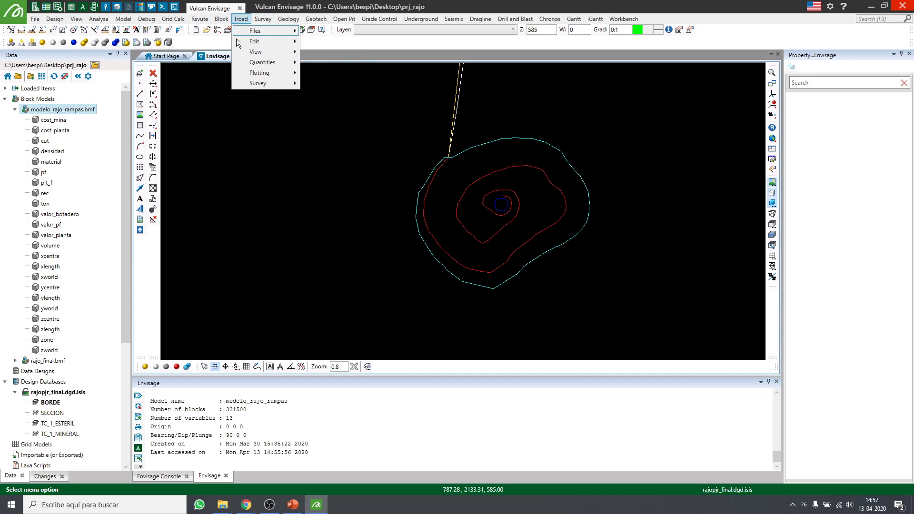
click(342, 19)
mouse_move(395, 156)
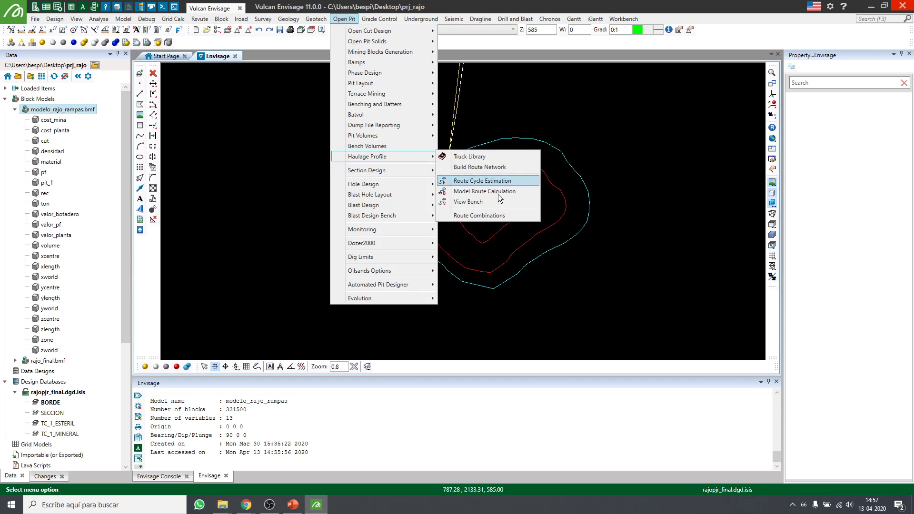
click(477, 193)
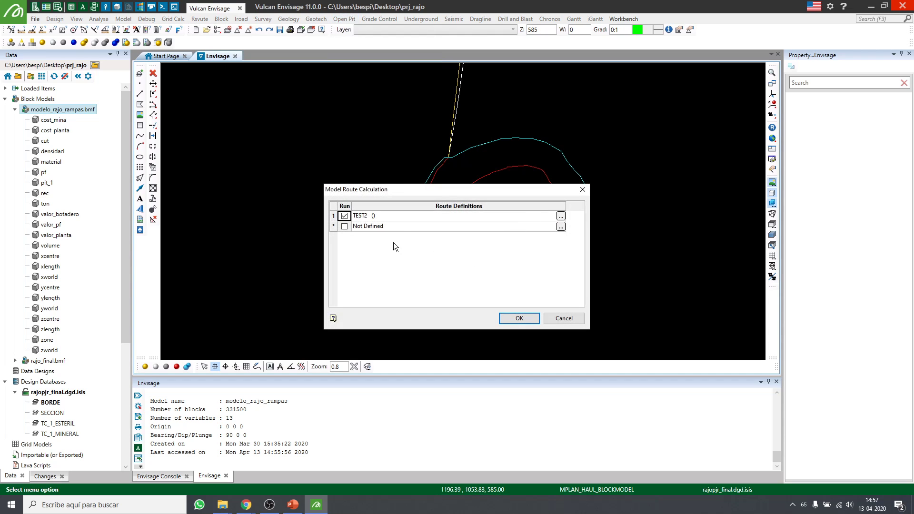
right_click(402, 218)
click(448, 316)
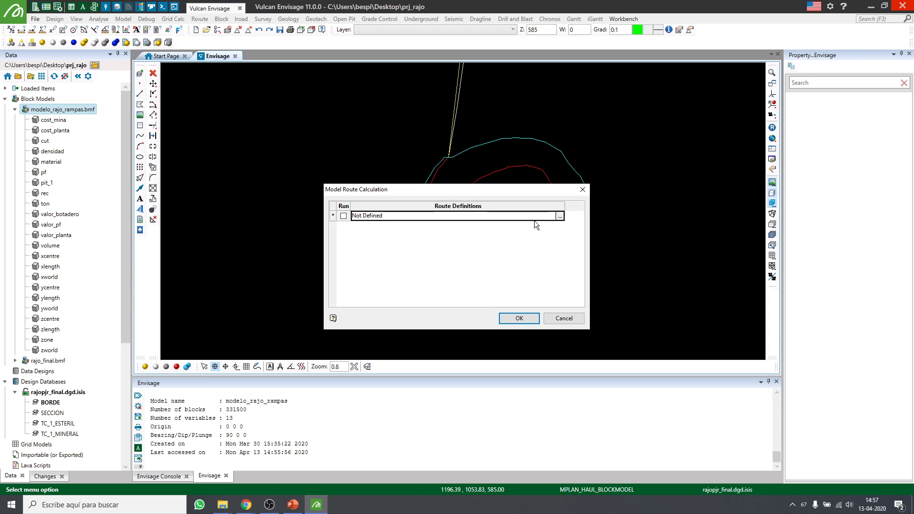
drag(468, 189, 481, 184)
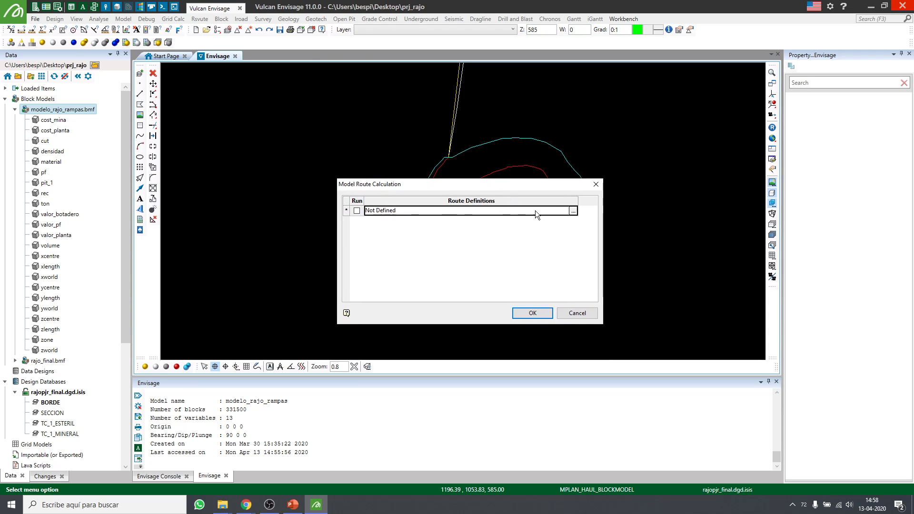
Create a route definition named RUTA_MB_1 with LARGE_TRUCK, using Rimpull curves for the speed calculations
click(573, 211)
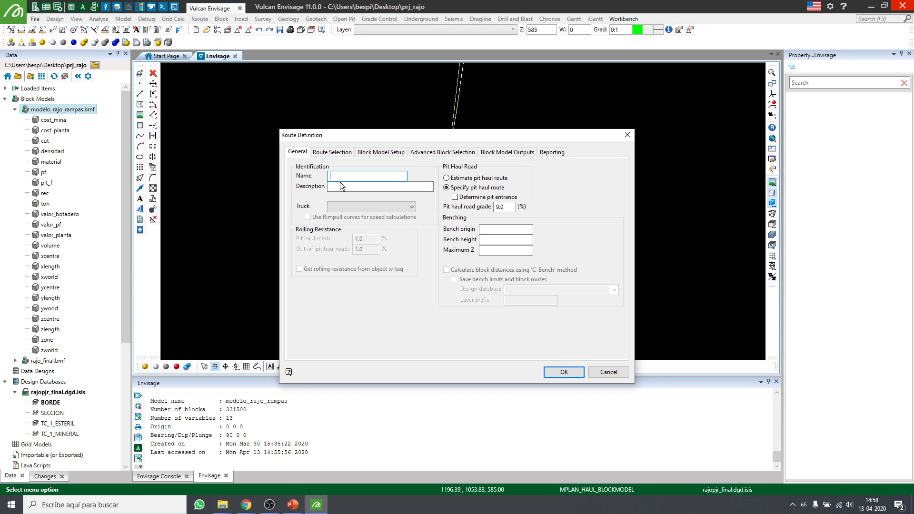
text(RUTA_MB_1)
key(Tab)
click(371, 206)
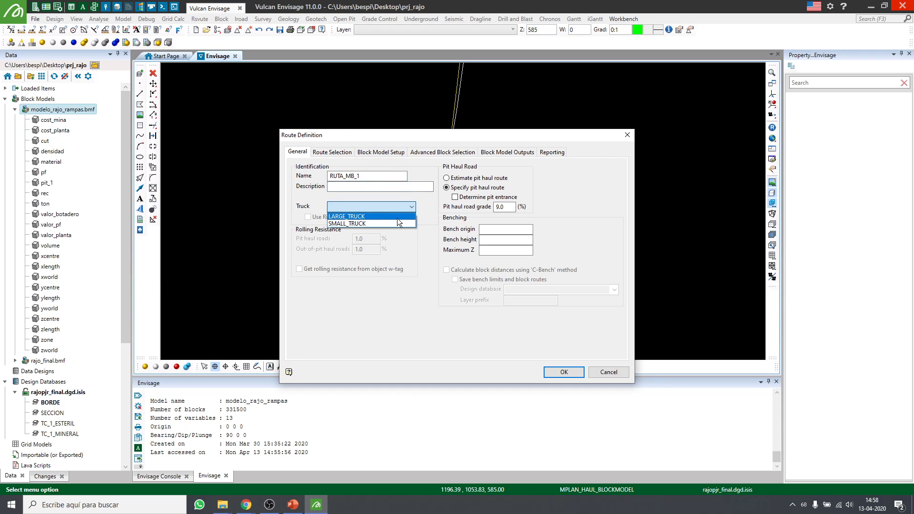
click(365, 217)
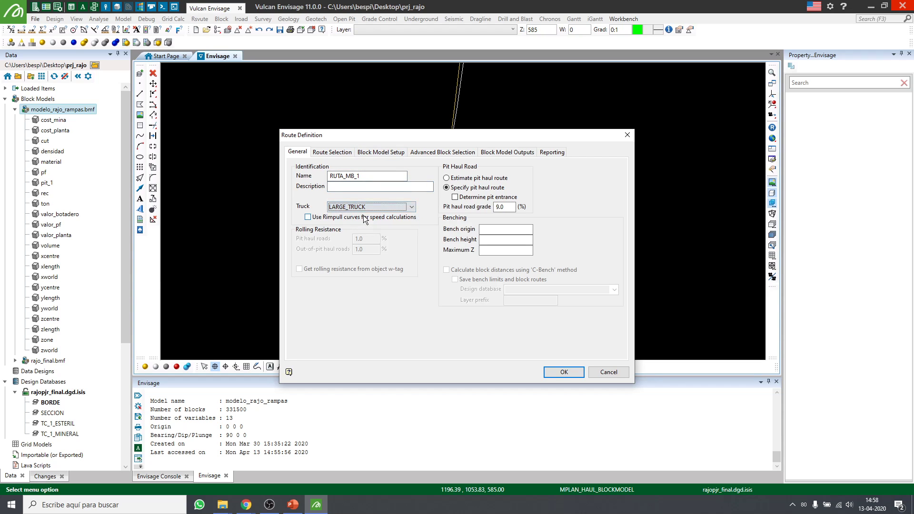
click(326, 217)
Set the rolling resistance to 2% for pit haul roads and 3% for out-of-pit haul roads
key(Tab)
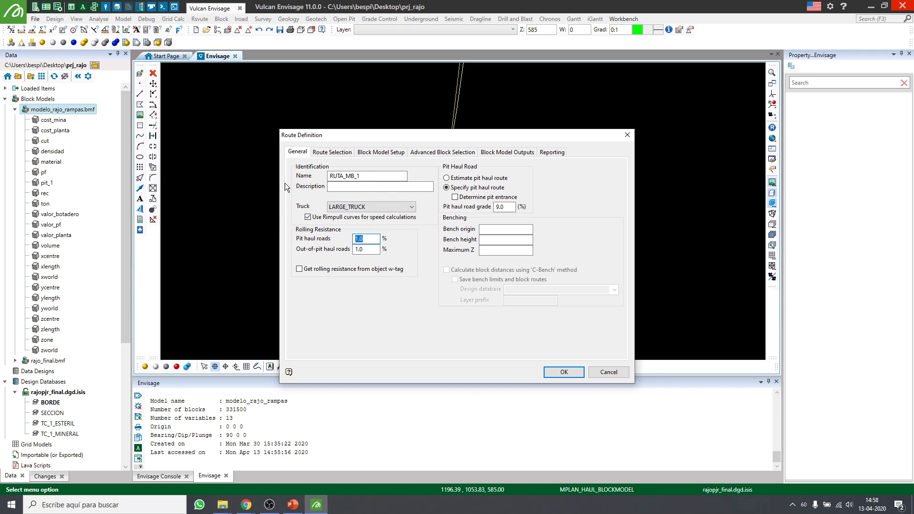
text(2)
key(Tab)
text(3)
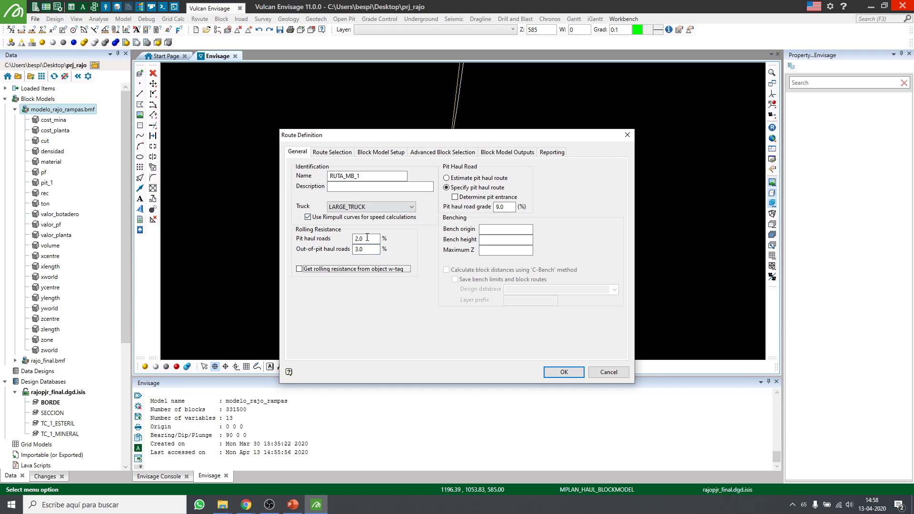
Define benching with origin 90, height 15 and maximum Z 585, and set the pit haul road grade to 10%
click(483, 229)
text(9)
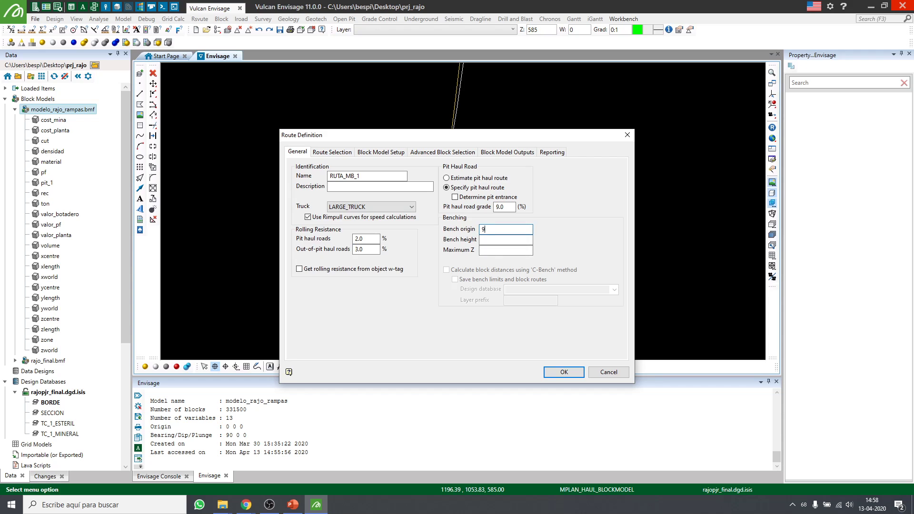
text(0)
key(Tab)
drag(498, 210, 475, 210)
text(10)
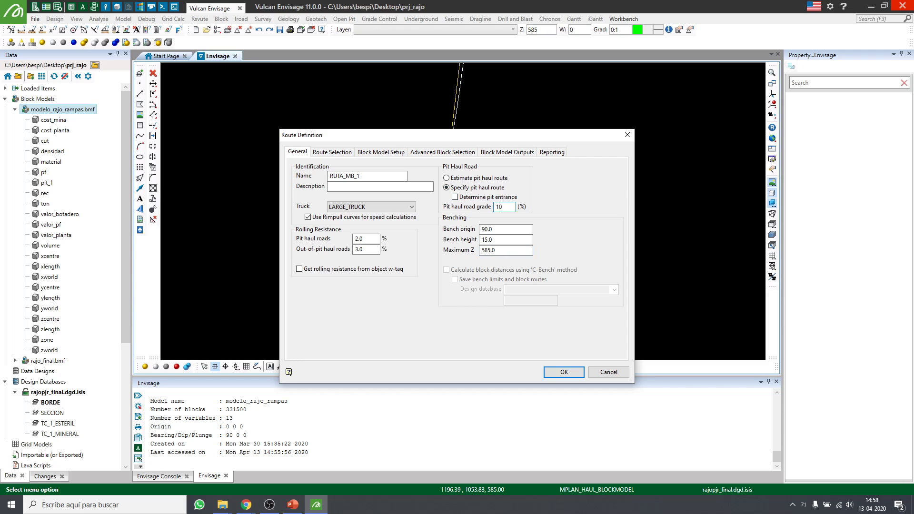
Include the predefined MINERAL and ESTERIL routes in the route definition's run
click(326, 153)
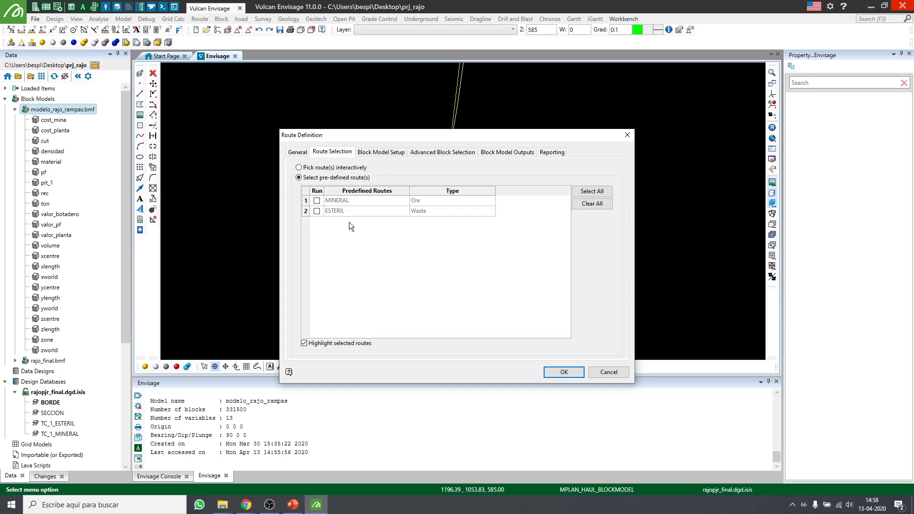
click(319, 201)
click(320, 211)
Assign modelo_rajo_rampas.bmf as the block model, with densidad as density variable and a default density of 2.7
click(367, 154)
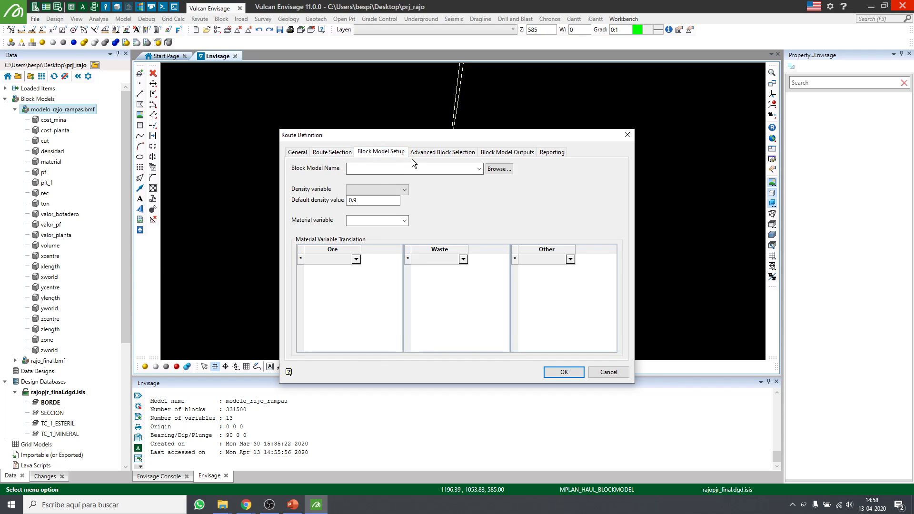
click(480, 170)
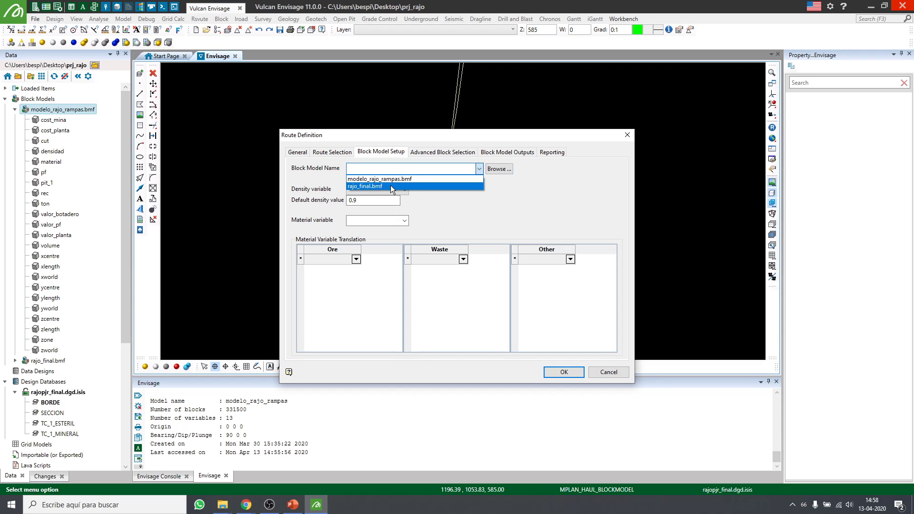
click(388, 179)
click(360, 189)
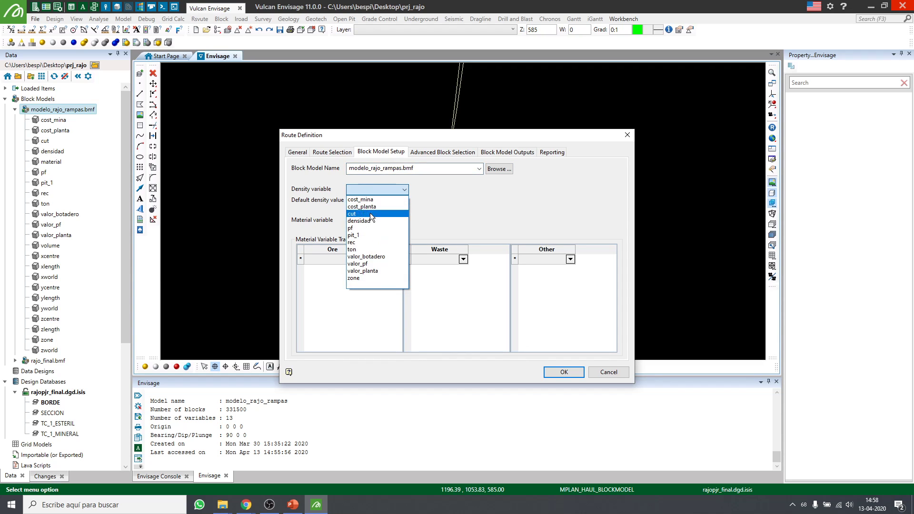
click(366, 213)
key(Tab)
text(2)
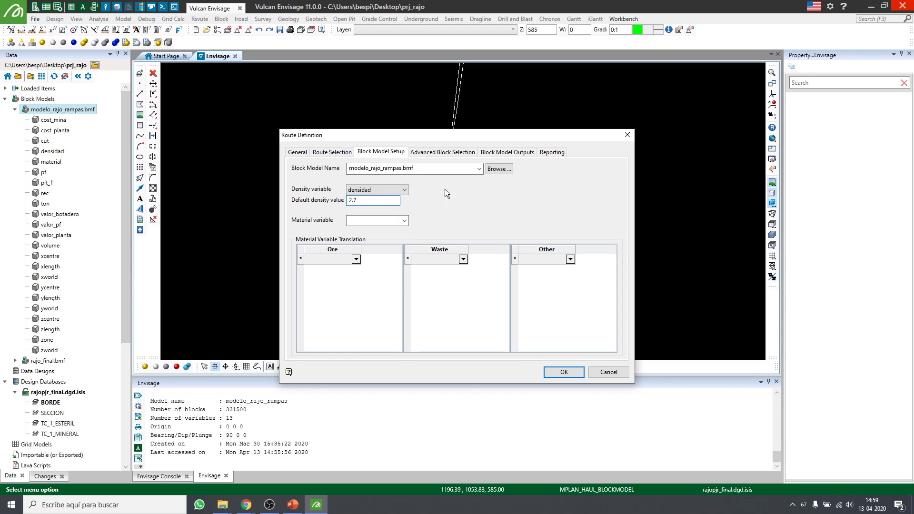
Use material as the material variable, translating mineral to Ore and esteril to Waste, with Other left blank
click(404, 221)
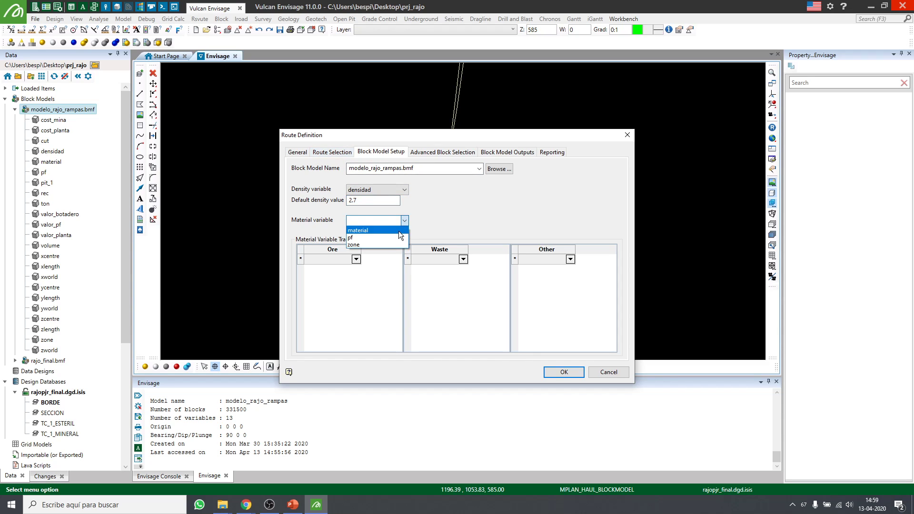
click(397, 231)
click(354, 259)
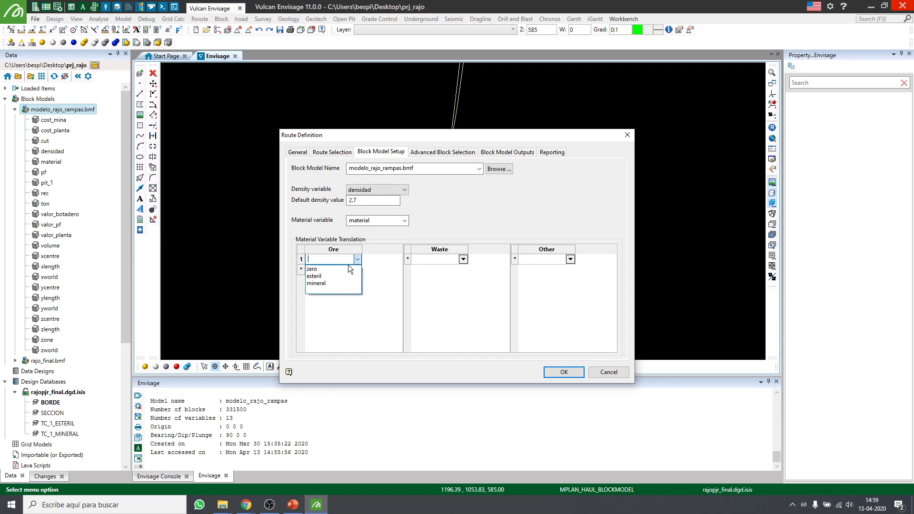
click(325, 283)
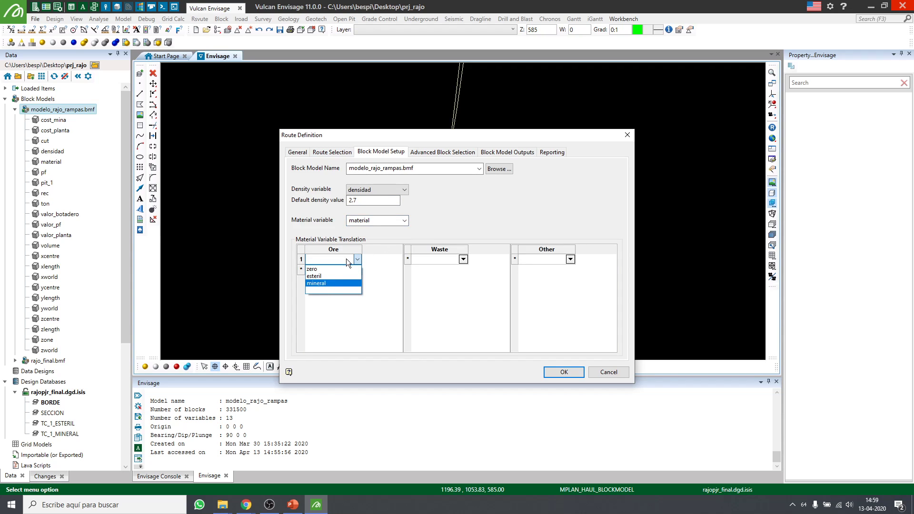
click(463, 260)
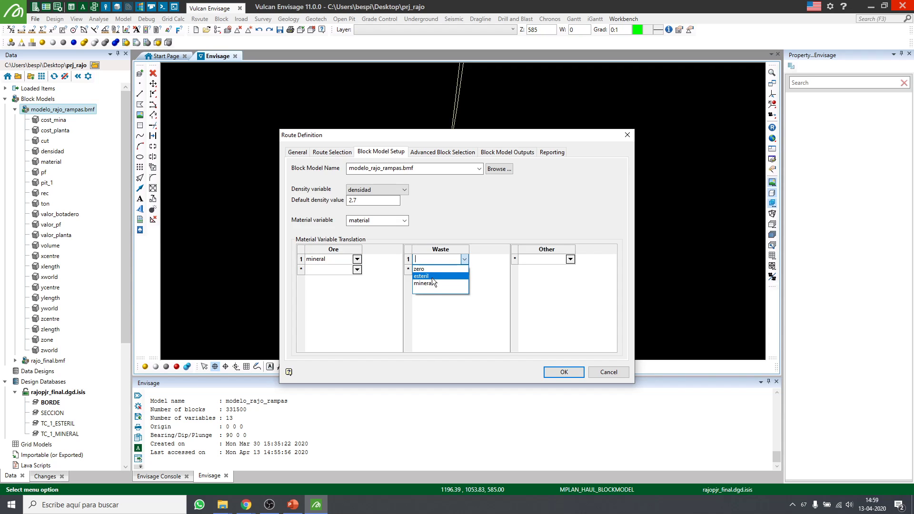
click(432, 277)
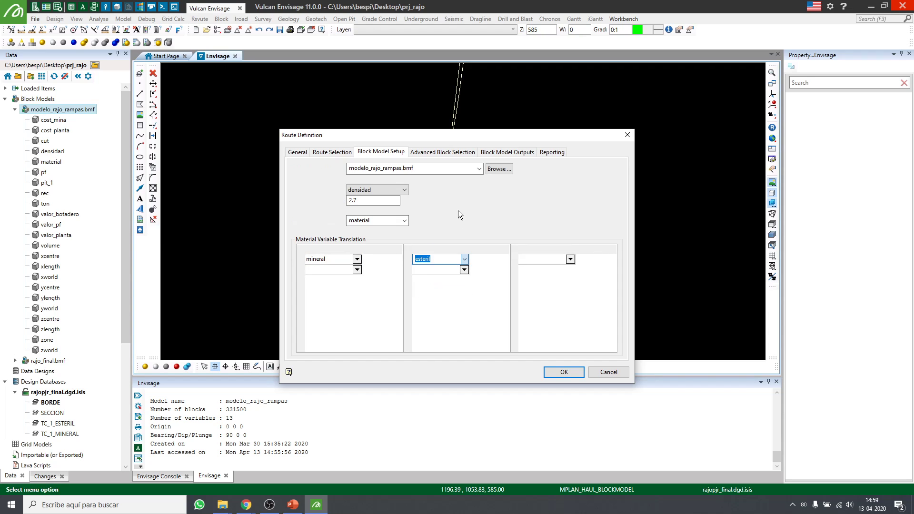
click(564, 262)
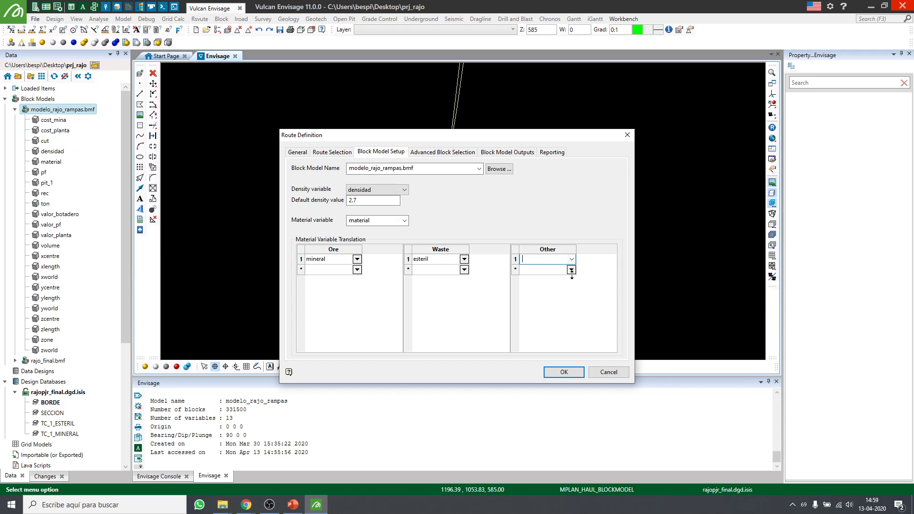
click(543, 242)
Try assigning the MINERAL route to the crusher (ore) block model outputs, and delete that output row
click(443, 152)
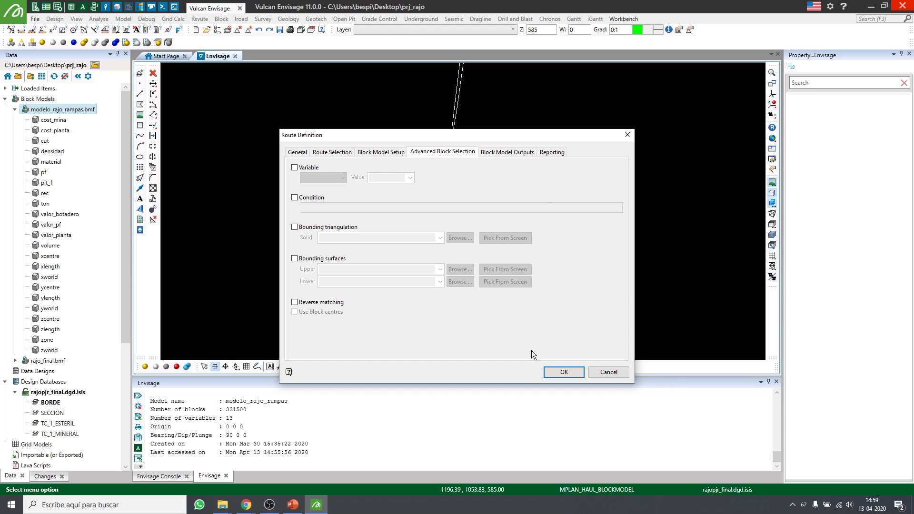
click(500, 154)
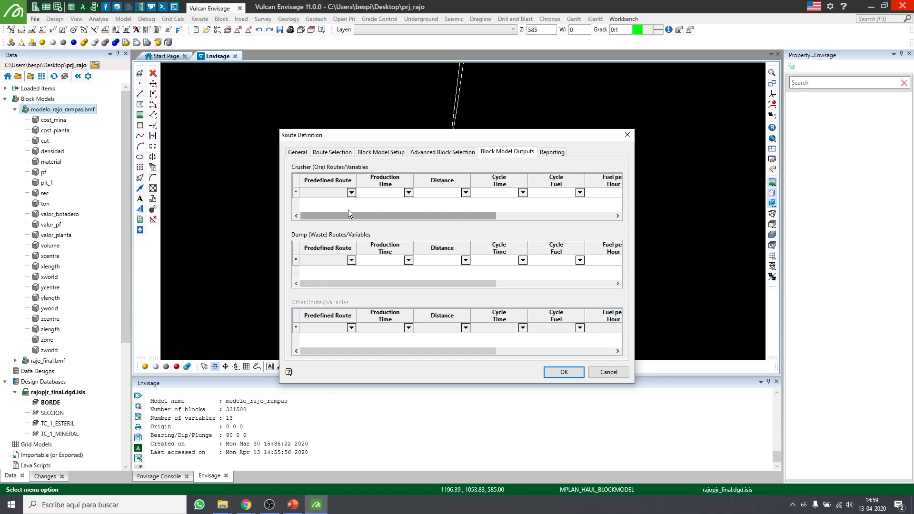
click(351, 193)
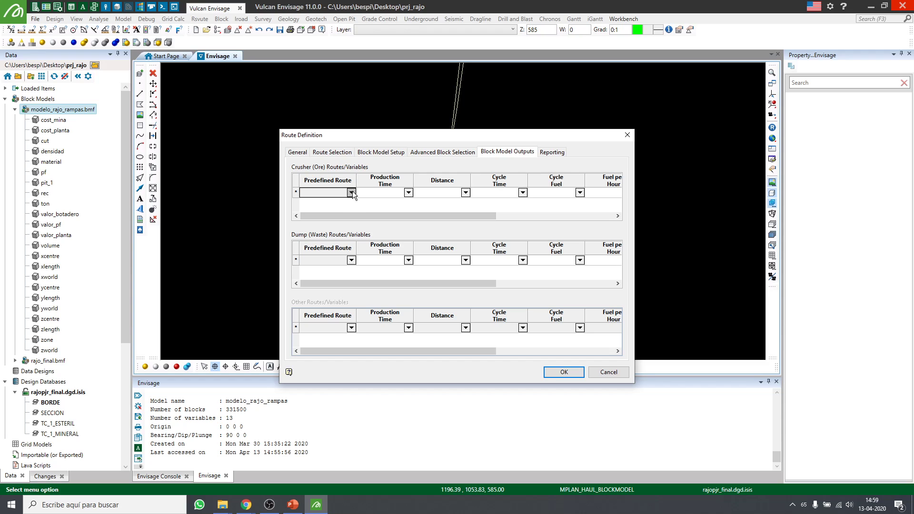
click(347, 152)
click(508, 152)
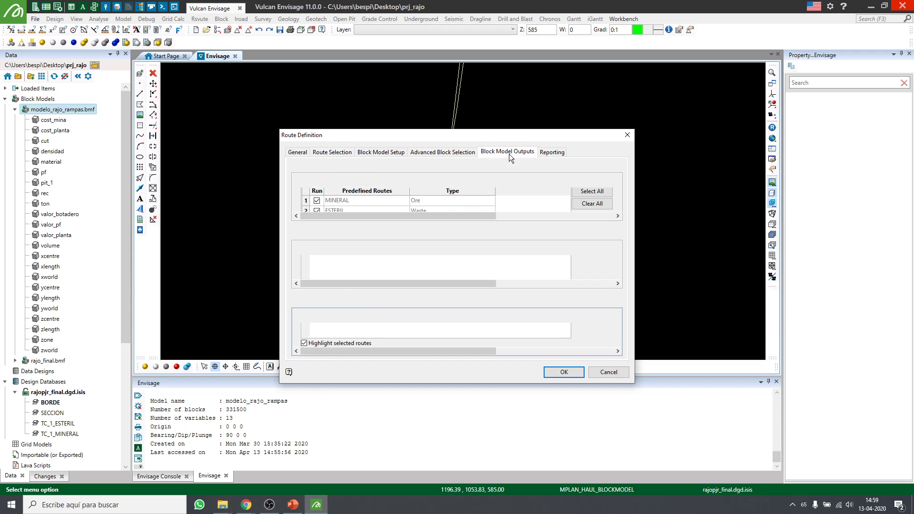
click(410, 193)
click(353, 193)
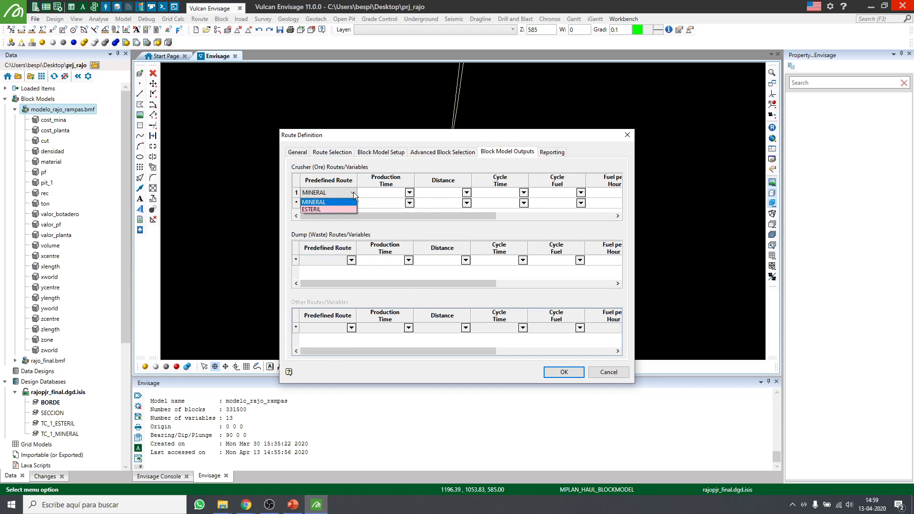
click(314, 204)
right_click(309, 193)
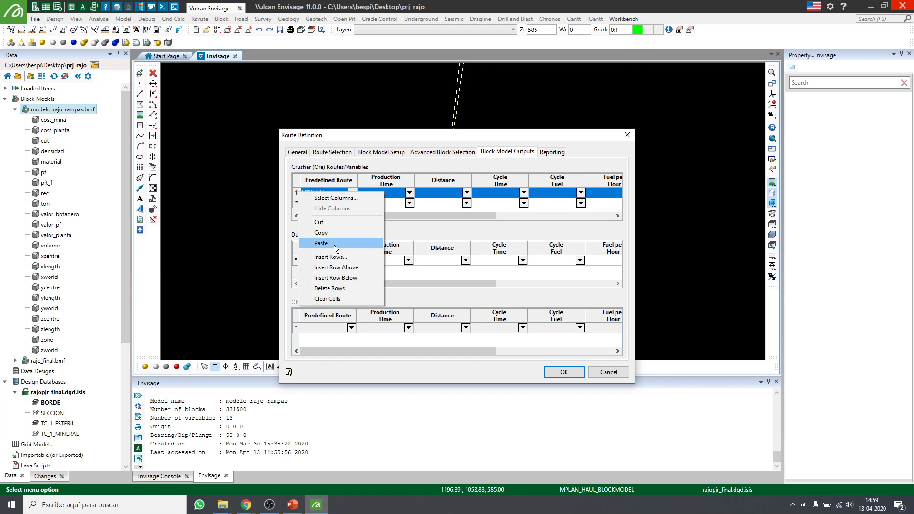
click(336, 287)
click(298, 193)
click(307, 192)
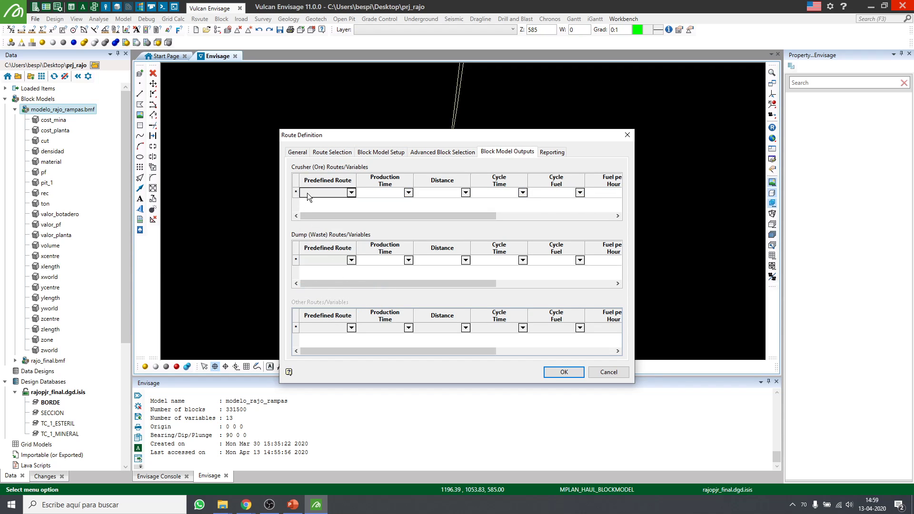
Insert one row in the crusher (ore) outputs, set its route to MINERAL, and delete the row again
right_click(318, 193)
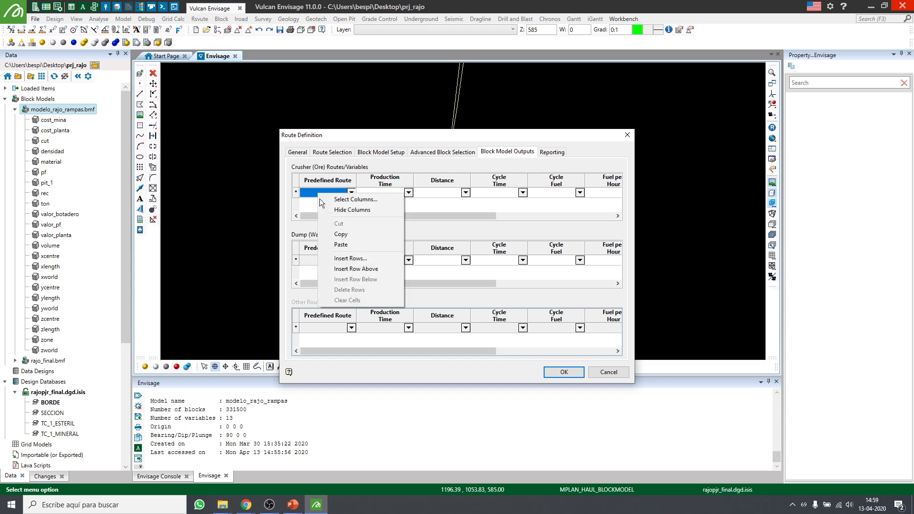
click(365, 259)
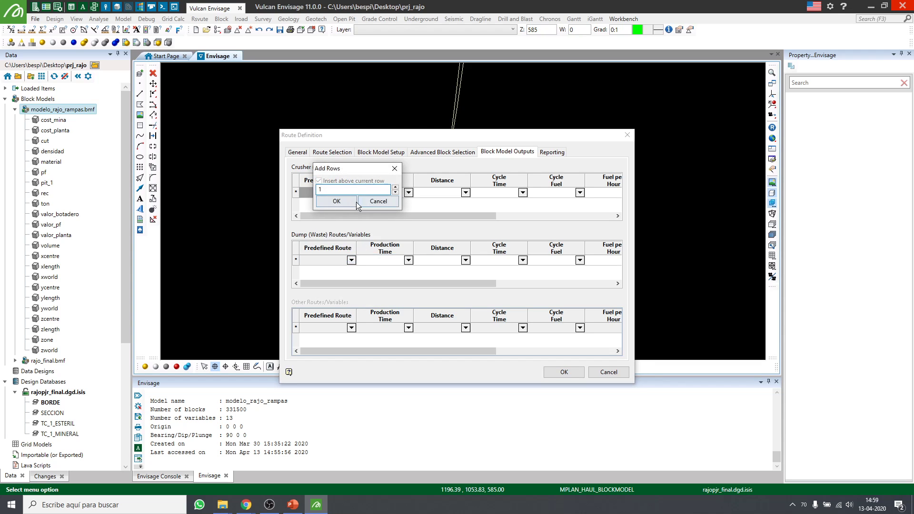
click(339, 200)
click(352, 193)
click(324, 201)
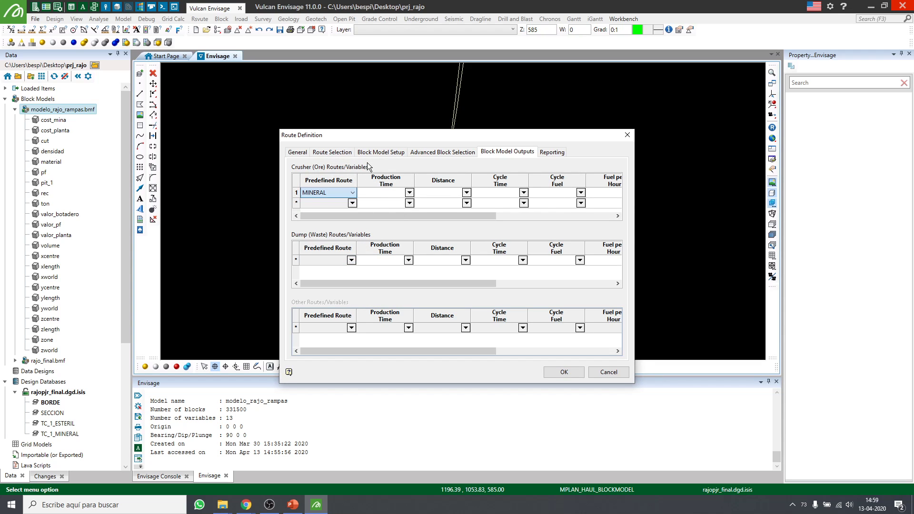
right_click(300, 191)
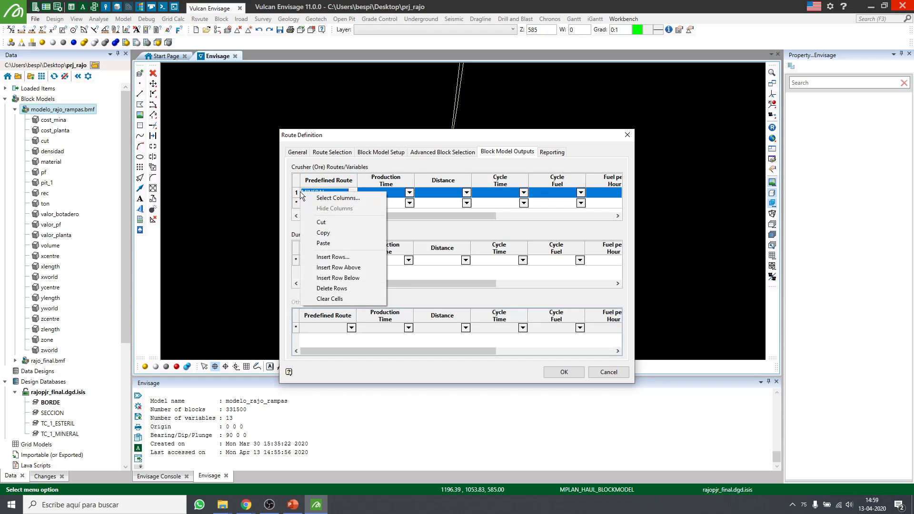
click(340, 286)
click(371, 190)
drag(396, 190, 507, 181)
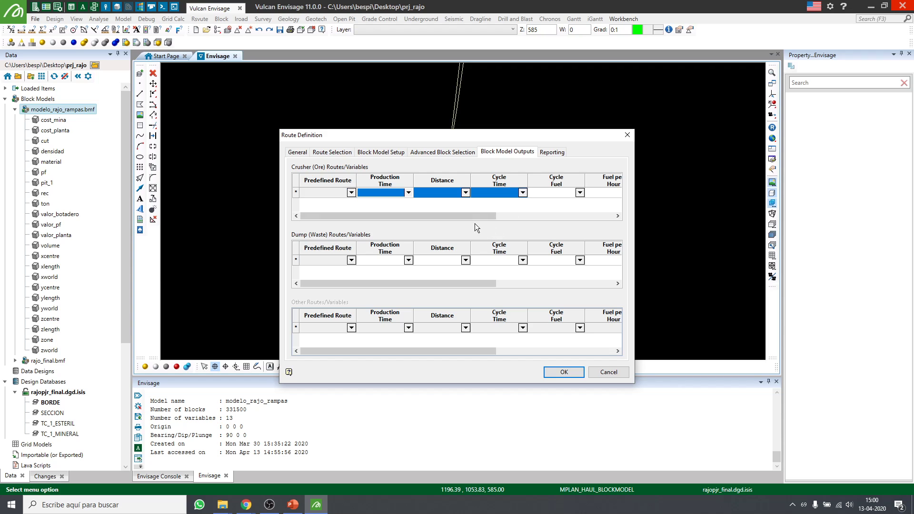
Accept the RUTA_MB_1 route definition with its block model outputs left blank, and cancel the model route calculation
drag(474, 216, 590, 213)
drag(427, 215, 452, 185)
drag(509, 184, 509, 203)
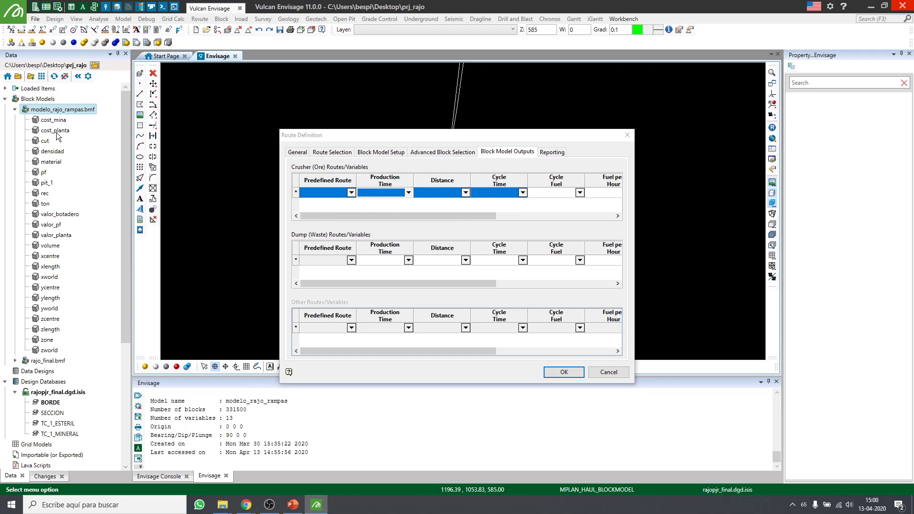
drag(434, 135, 422, 119)
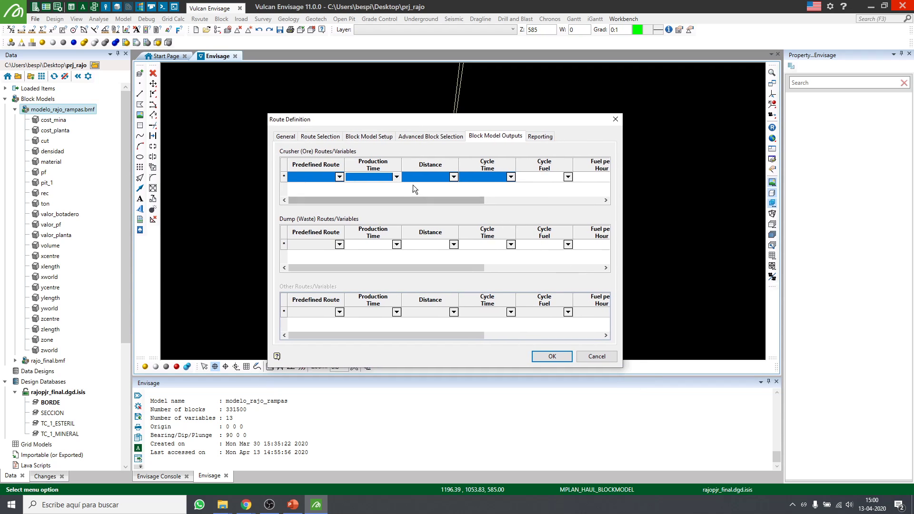
click(388, 177)
click(437, 176)
click(485, 176)
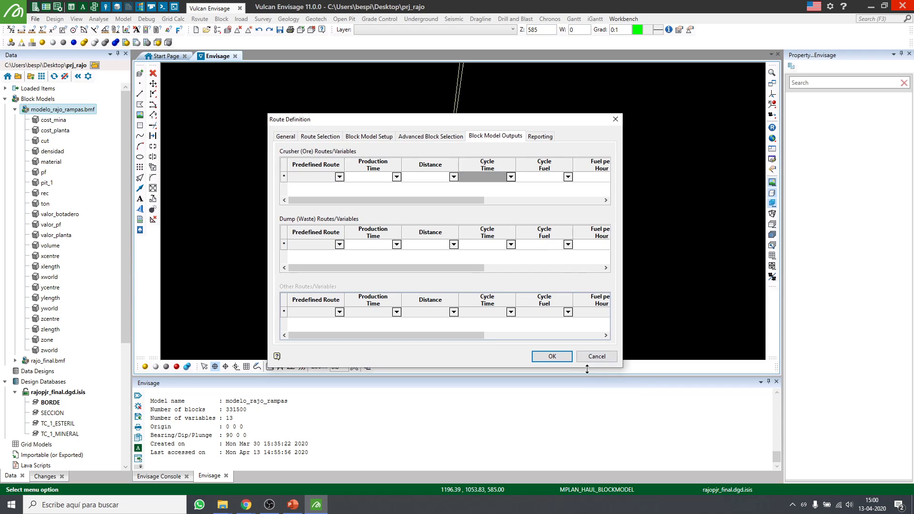
click(552, 356)
click(577, 314)
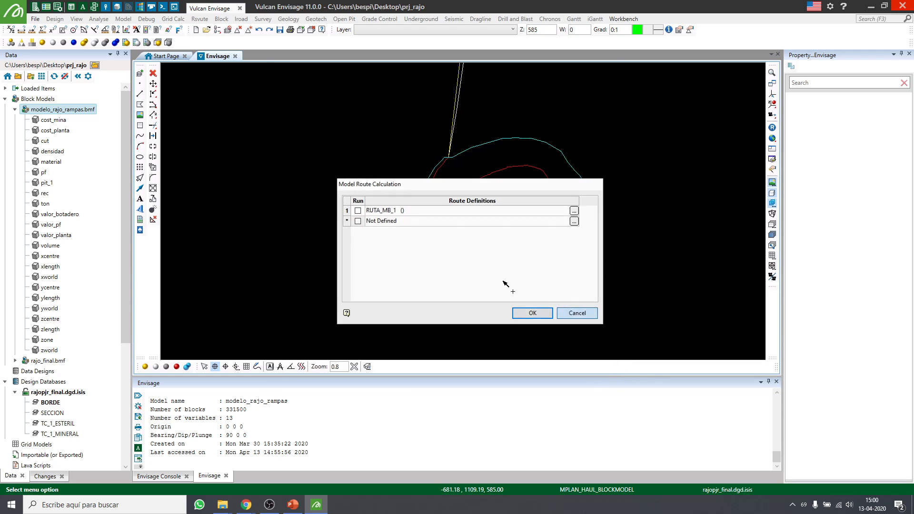
Start adding variables to modelo_rajo_rampas.bmf and clear out the existing material entry
right_click(70, 106)
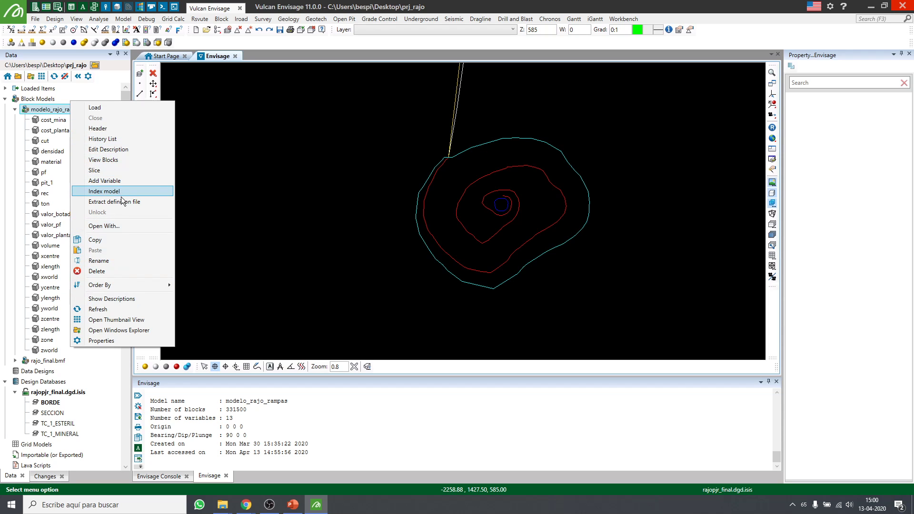
click(104, 180)
click(290, 235)
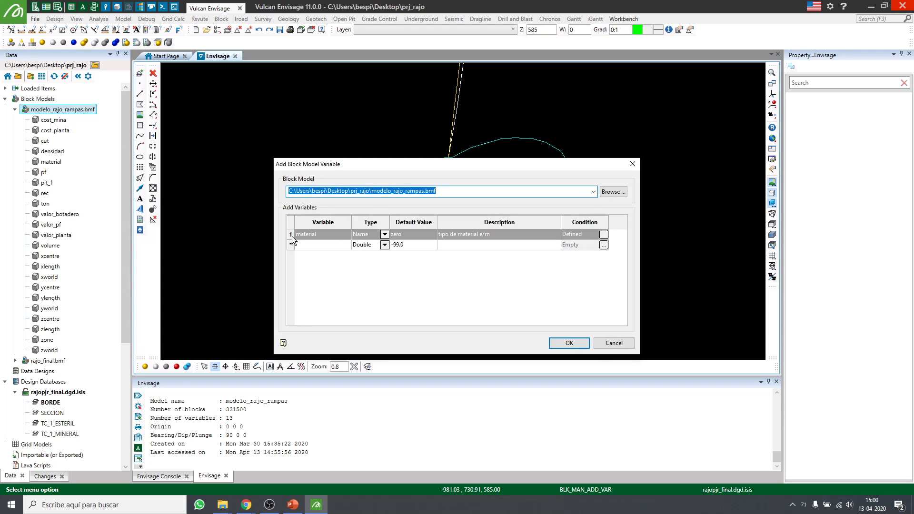
right_click(293, 236)
click(349, 333)
Enter three new block model variables named distancia_mx, tprod_mx and tciclo_mx
click(319, 235)
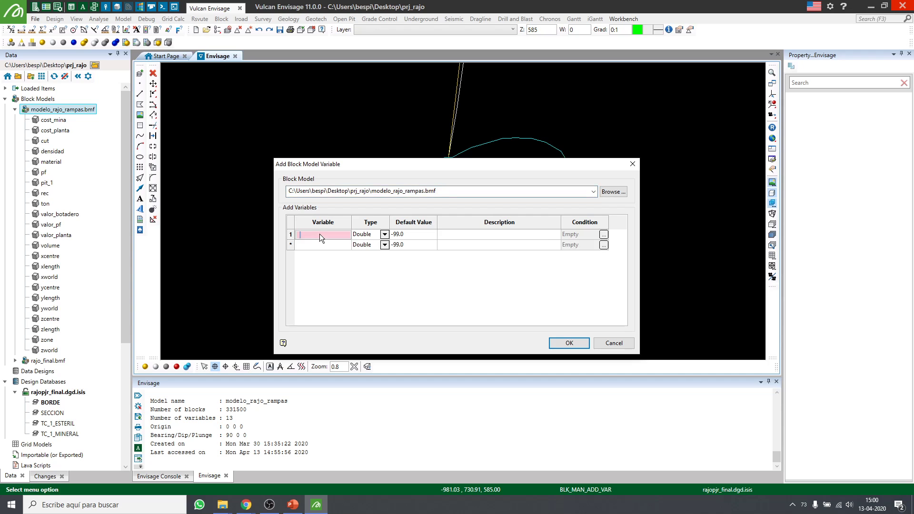
text(distanc)
key(Tab)
key(Tab)
key(Tab)
key(Tab)
key(Tab)
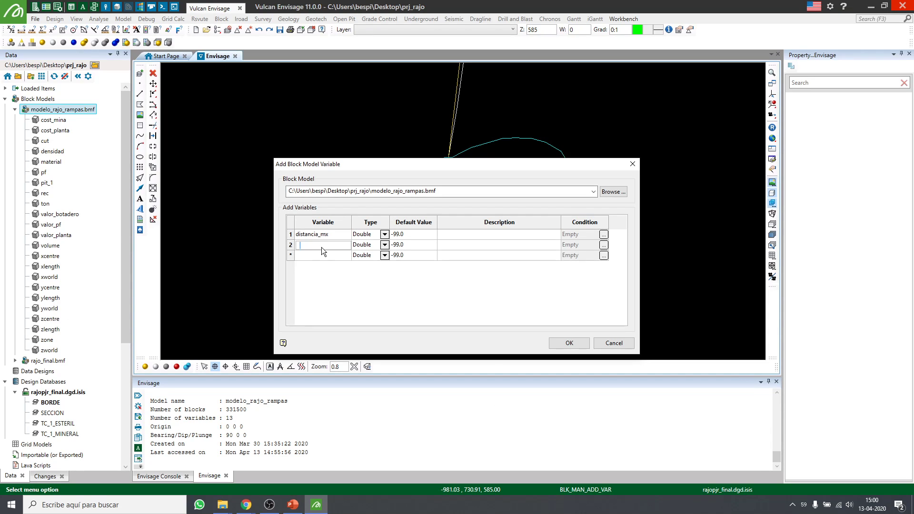
text(prod_mx)
key(alt+Tab)
key(alt+Tab)
text(t)
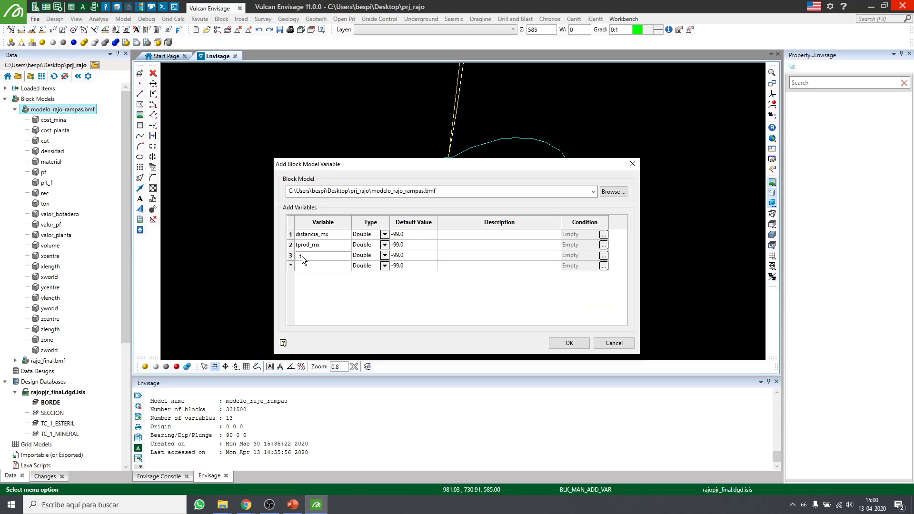
text(iempoc)
key(BackSpace)
key(BackSpace)
key(BackSpace)
key(BackSpace)
text(ciclo_mx)
key(Return)
Copy the three mx variable rows into rows 4 to 6 of the variable list
drag(290, 240, 294, 255)
key(ctrl+c)
click(293, 264)
key(ctrl+v)
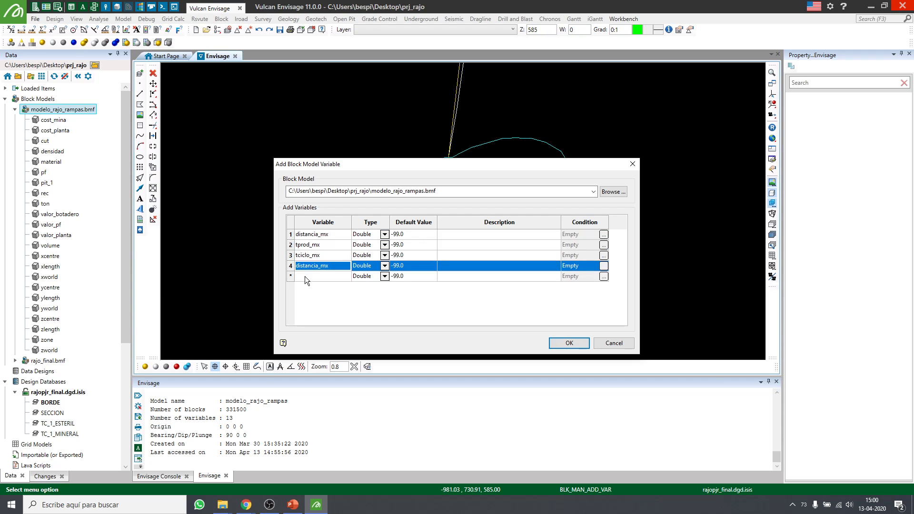
click(288, 279)
key(ctrl+v)
click(292, 287)
key(ctrl+v)
click(335, 267)
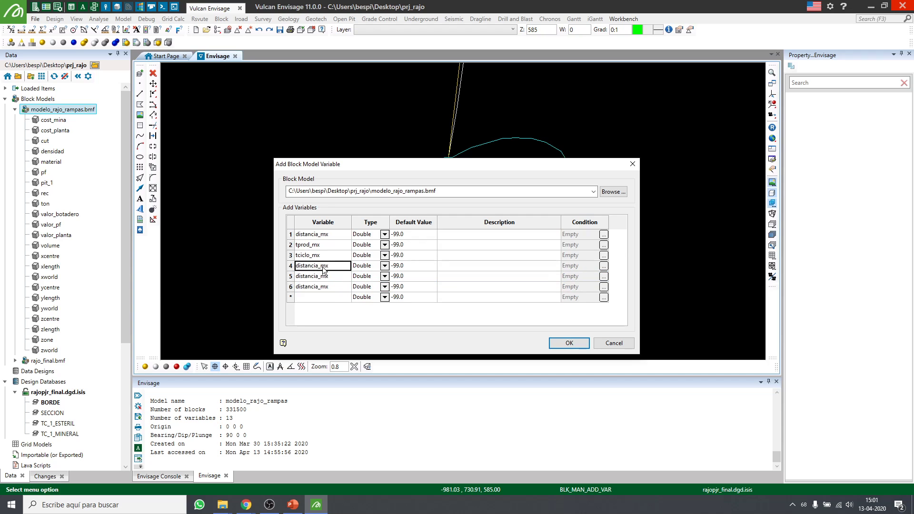
click(334, 267)
drag(290, 234, 293, 277)
shift+click(291, 287)
key(ctrl+v)
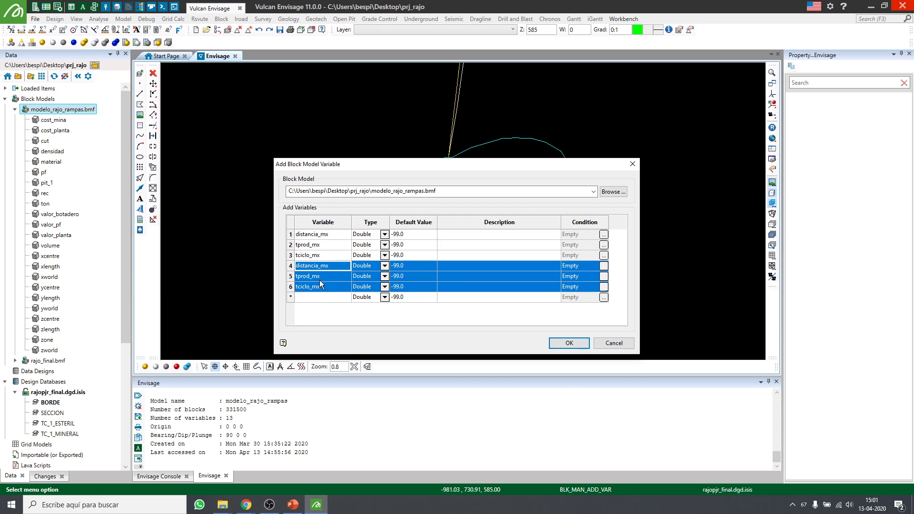
Rename the three copied variables as distancia_ex, tprod_ex and tciclo_ex
click(332, 265)
click(332, 266)
key(BackSpace)
key(BackSpace)
text(ex)
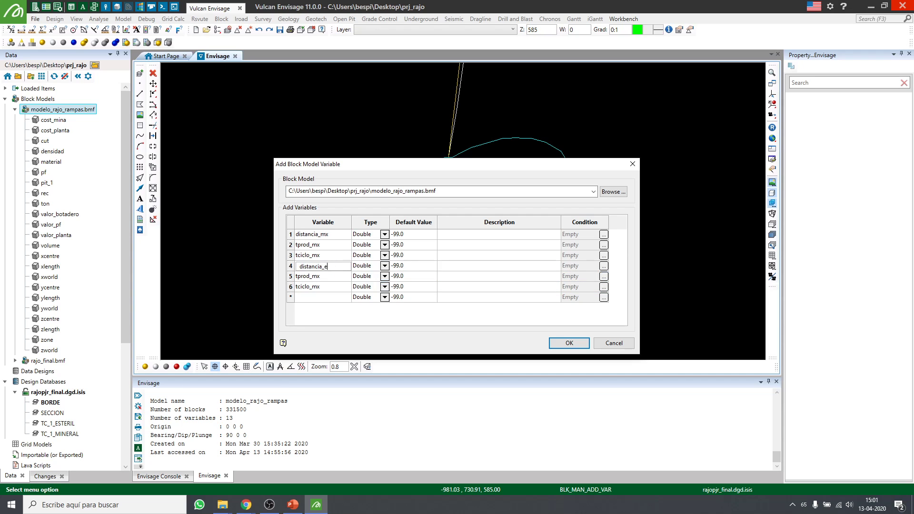
key(Return)
key(F2)
key(End)
key(BackSpace)
key(BackSpace)
text(ex)
key(Return)
key(F2)
key(End)
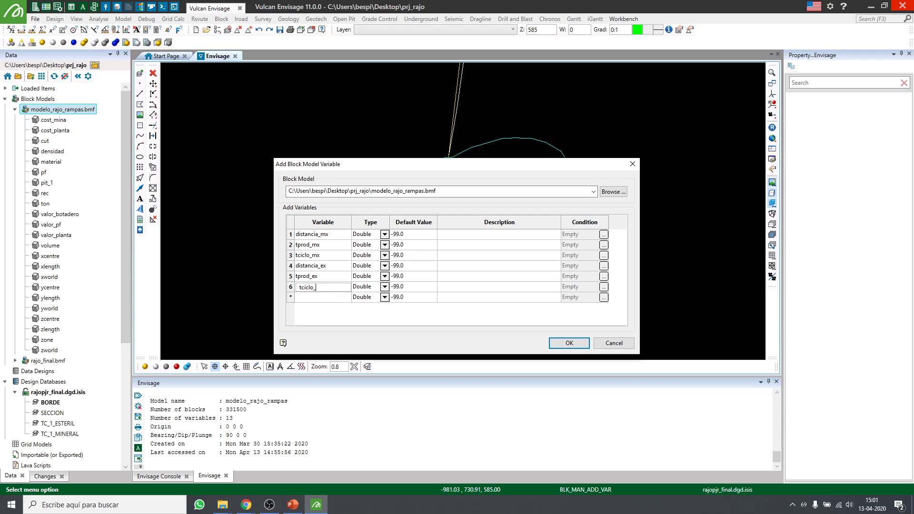
key(BackSpace)
key(BackSpace)
text(ex)
key(Return)
Set the type of all six variables to Float and add them to the block model, keeping the default value -99.0
click(384, 234)
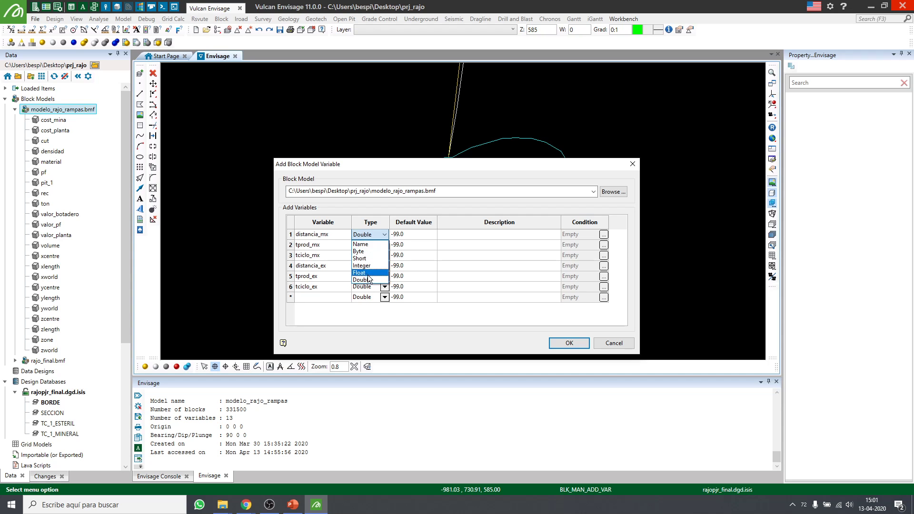
click(439, 314)
click(382, 236)
click(360, 257)
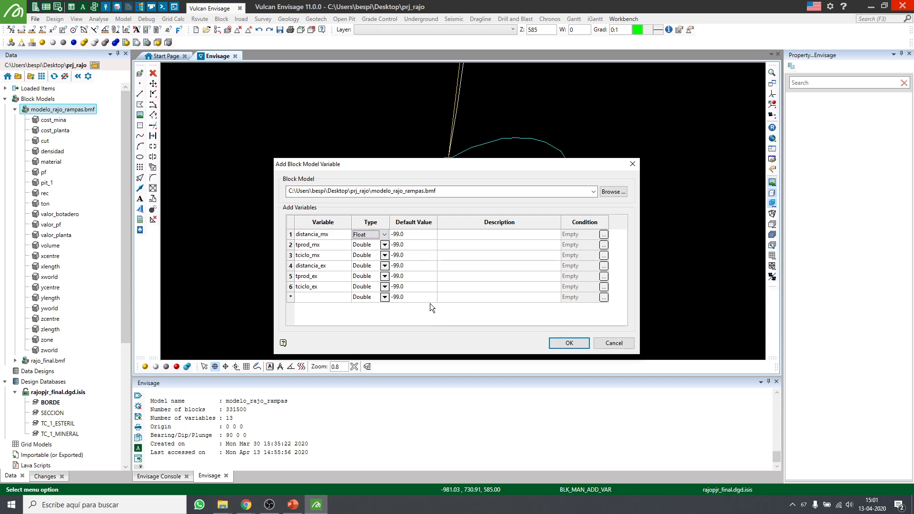
drag(369, 248, 368, 288)
key(ctrl+v)
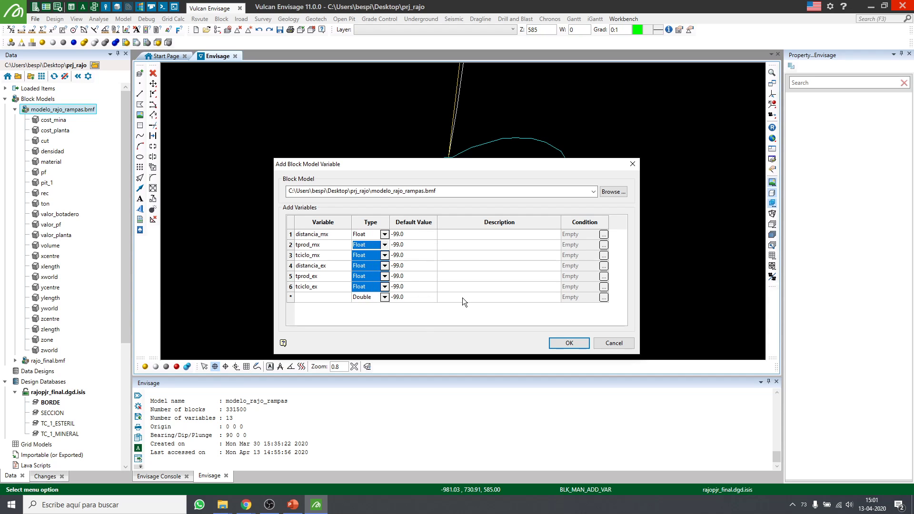
click(427, 212)
click(418, 234)
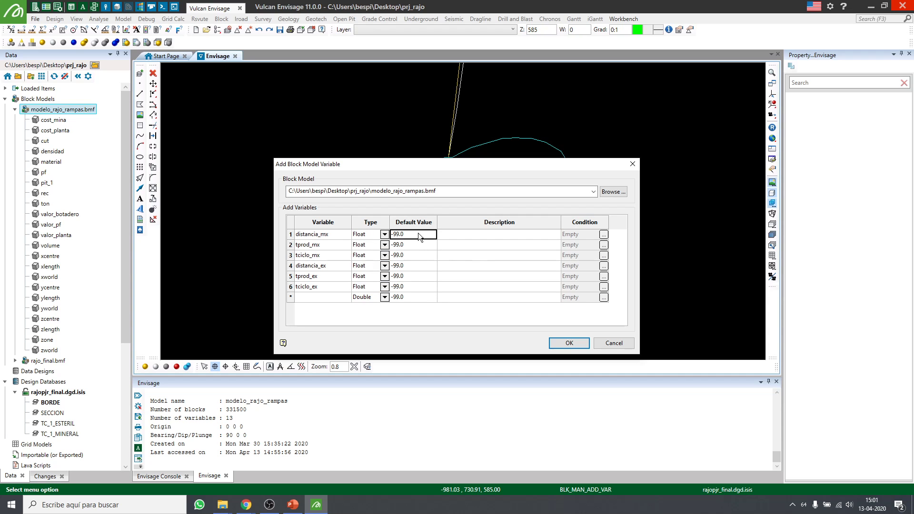
click(569, 344)
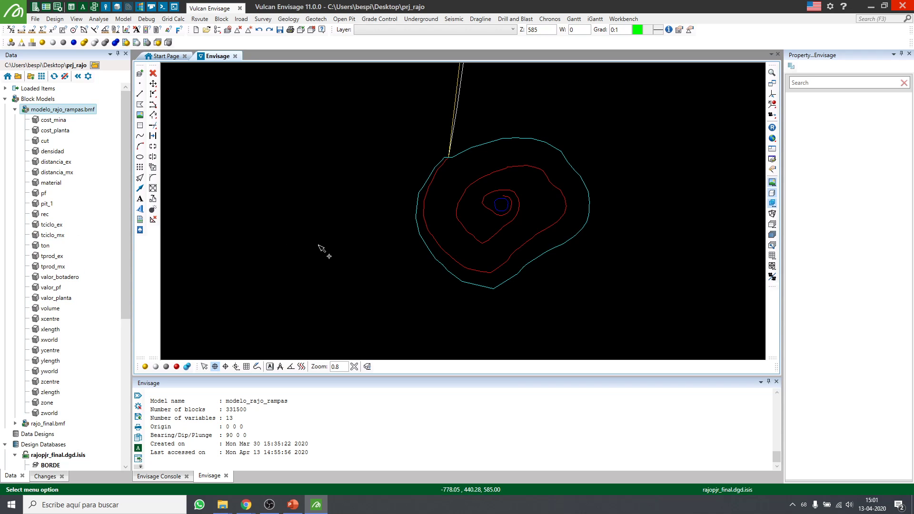
Open Model Route Calculation and replace the TEST2 route definition with a new blank row
click(345, 19)
mouse_move(376, 156)
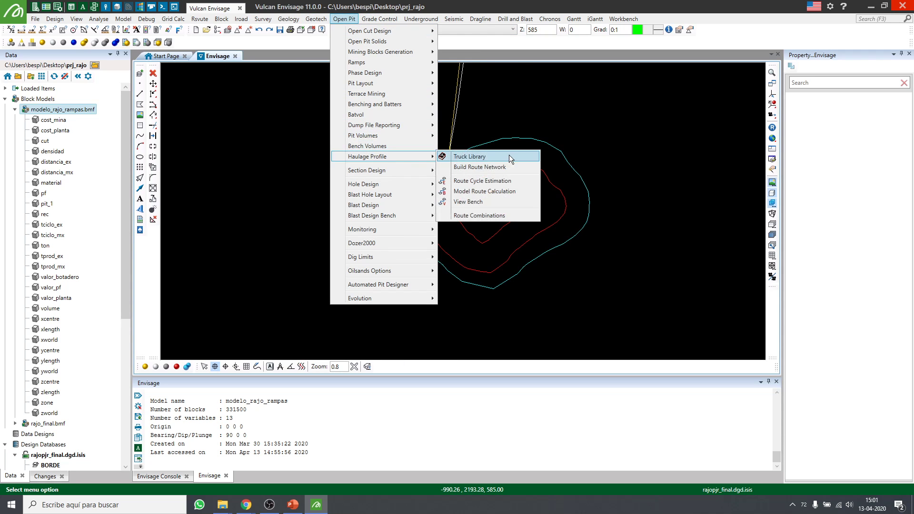
click(516, 187)
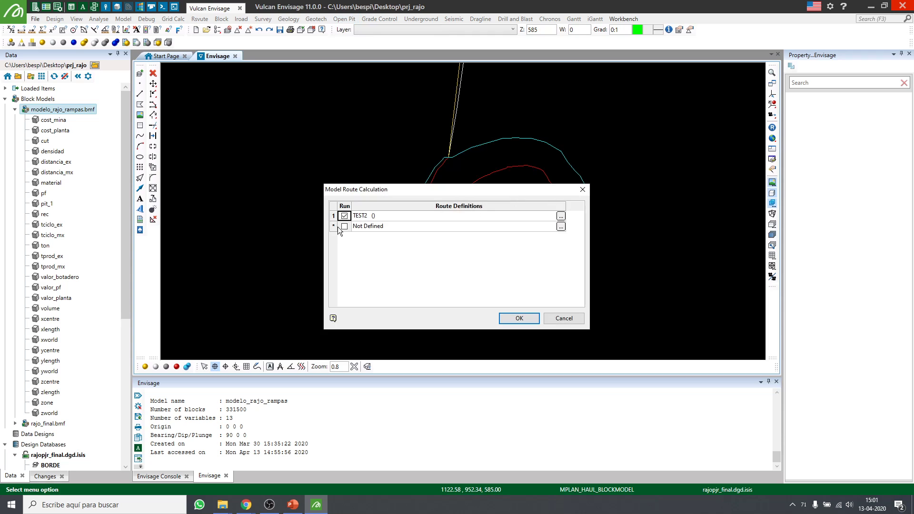
click(562, 217)
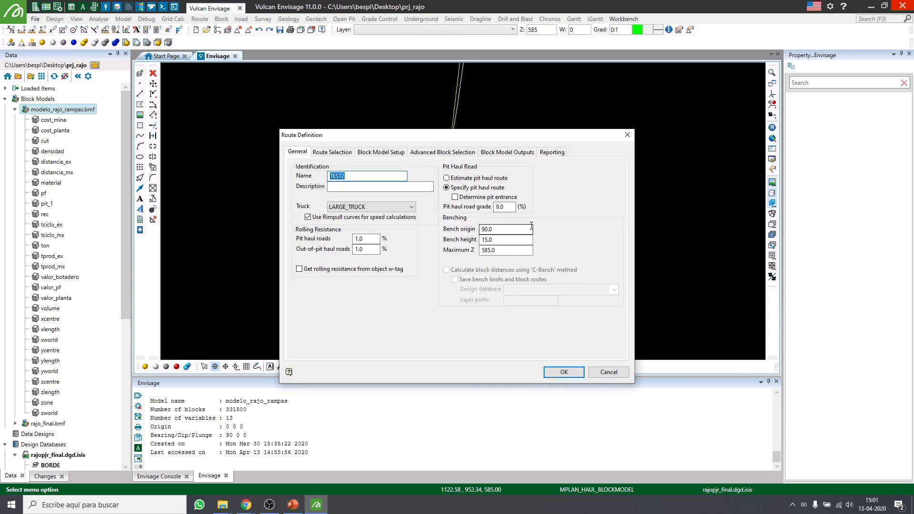
click(628, 135)
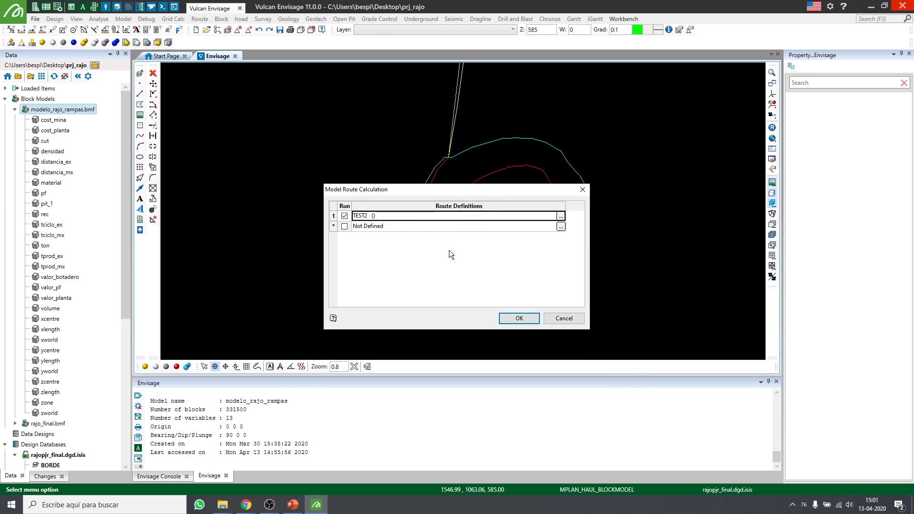
double_click(373, 216)
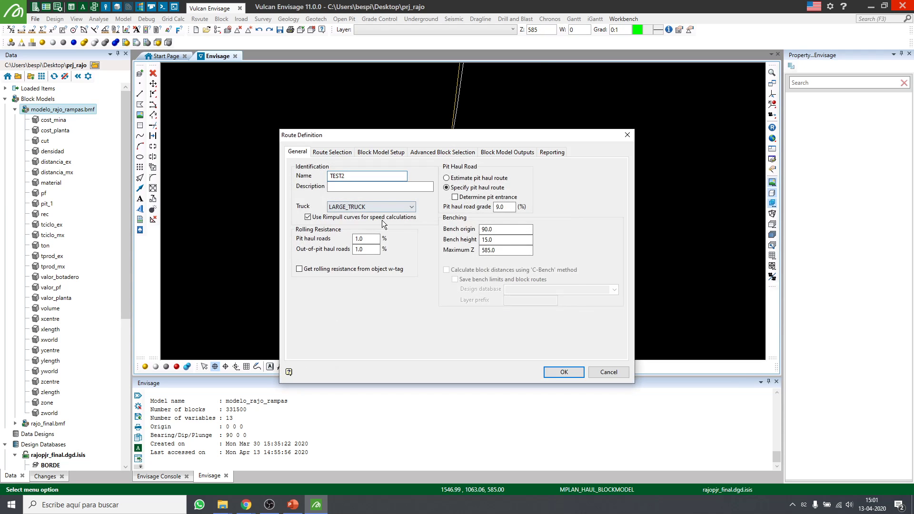
click(628, 136)
right_click(431, 218)
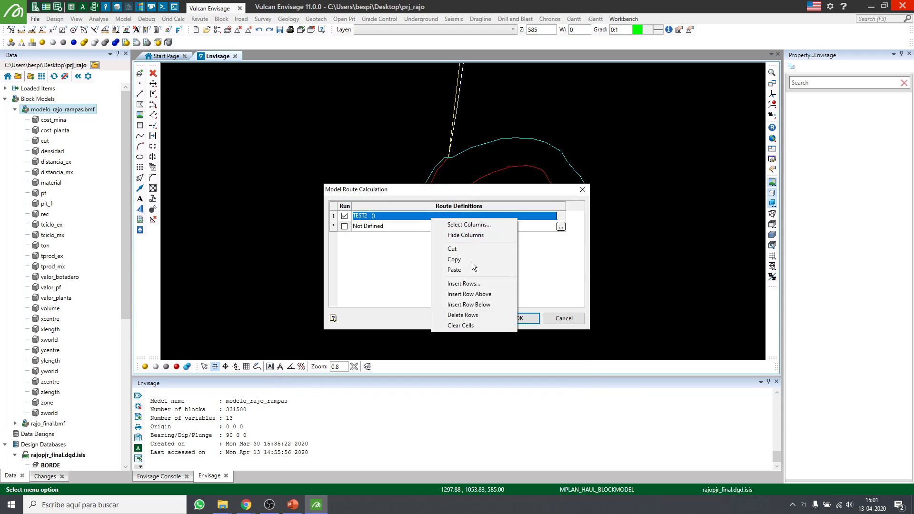
click(465, 305)
right_click(370, 218)
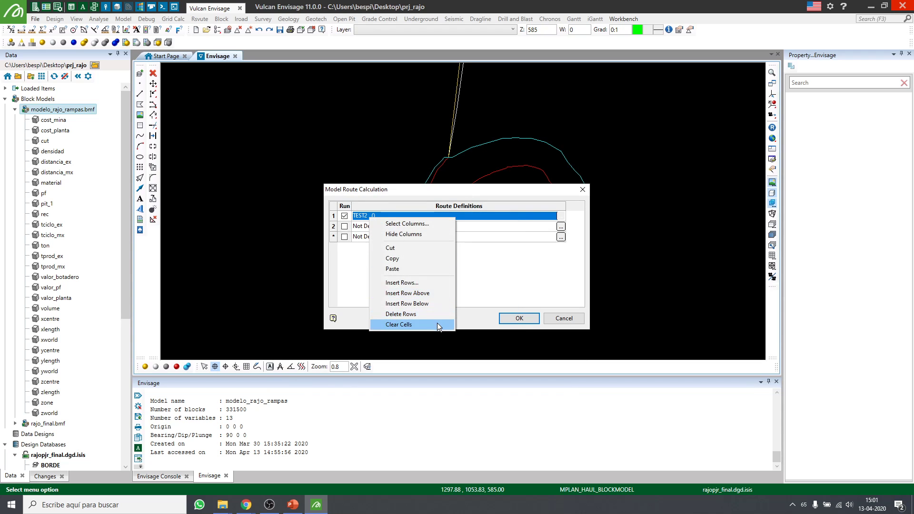
click(427, 316)
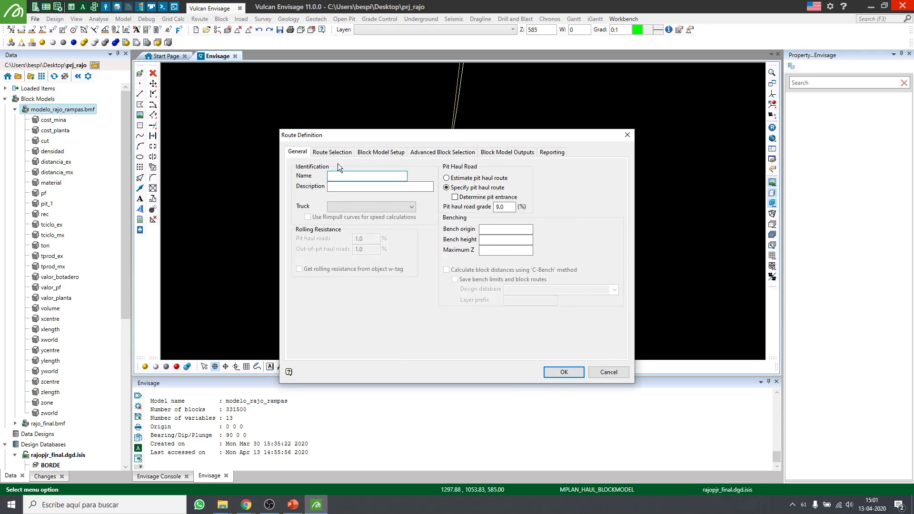
Name the new route definition TC_MB_1 and assign LARGE_TRUCK, using Rimpull curves for speed calculations
text(TX)
click(411, 207)
click(372, 214)
click(381, 217)
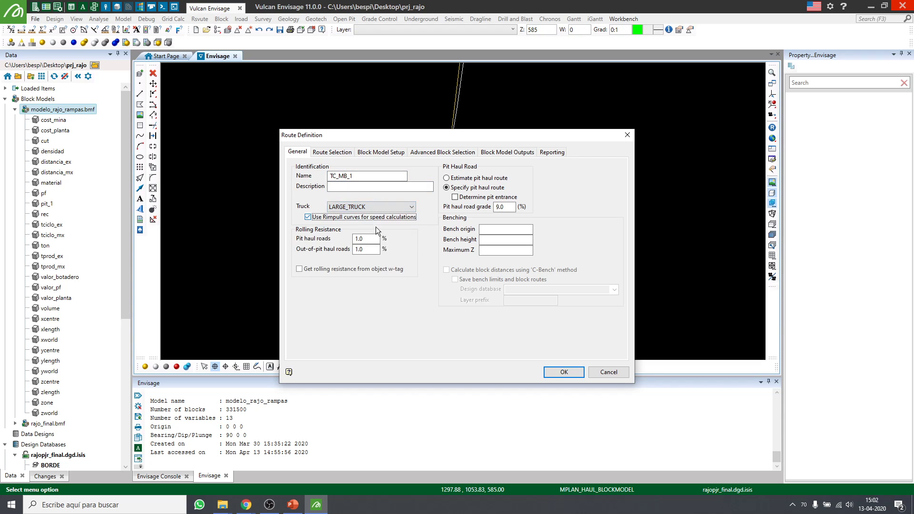
Set the rolling resistance to 2.0% for pit haul roads and 3.0% for out-of-pit haul roads
double_click(359, 239)
text(2.0)
key(Tab)
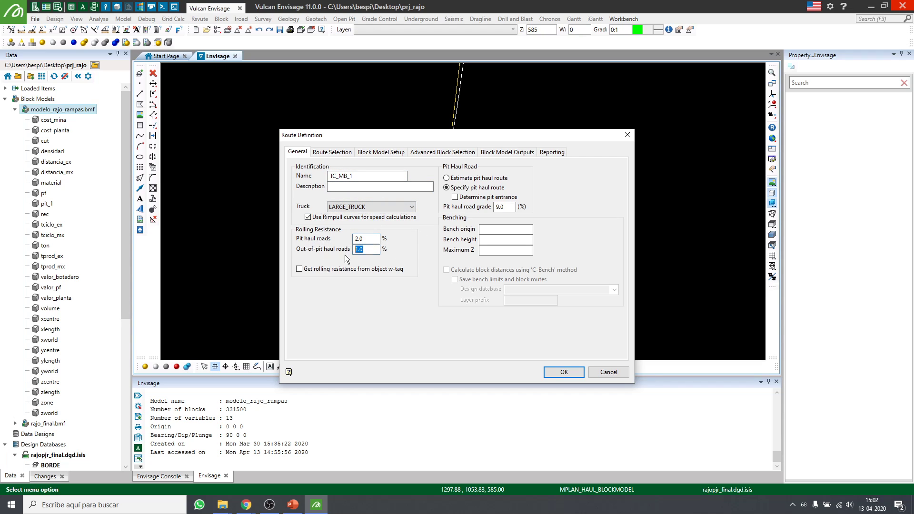
text(3.0)
Set the pit haul road grade to 10%, with bench origin 90.0, bench height 15.0 and maximum Z 585
double_click(500, 207)
text(10)
click(495, 225)
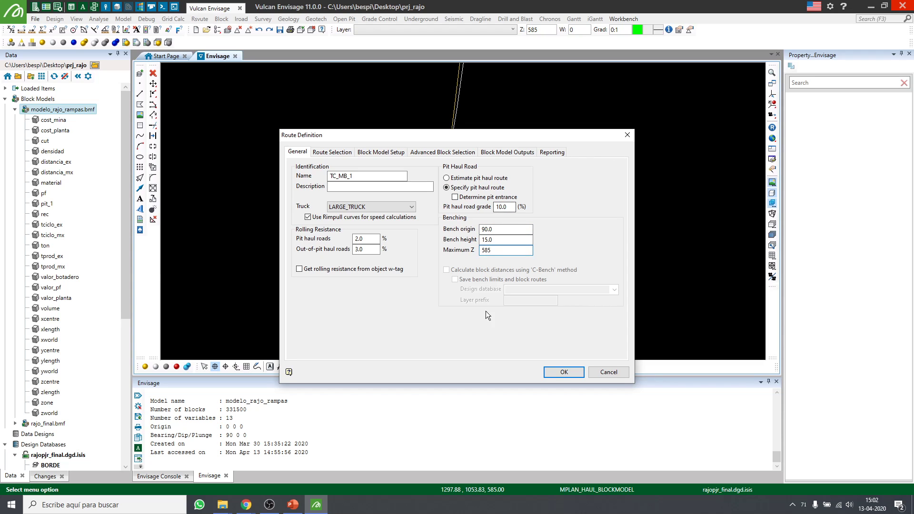
Include the predefined routes MINERAL and ESTERIL in the run
click(344, 153)
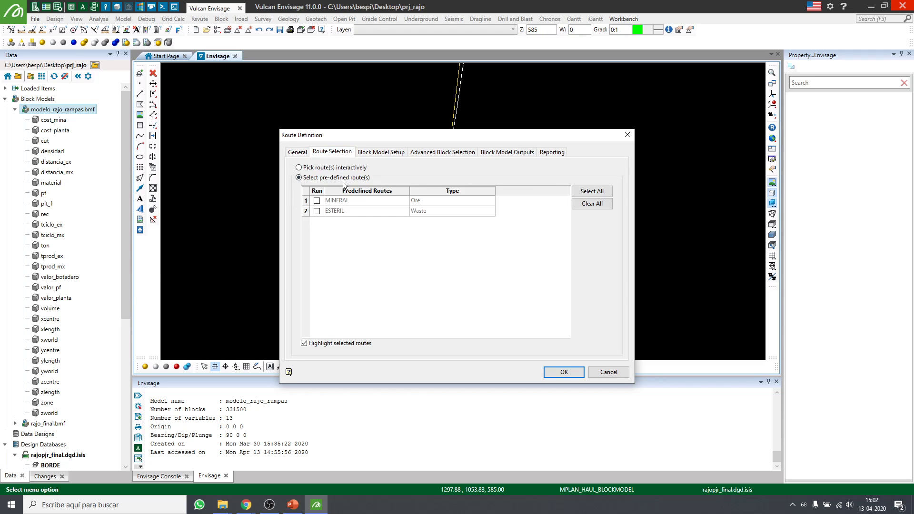
click(317, 200)
click(317, 211)
Set modelo_rajo_rampas.bmf as the block model, with density variable densidad, default density 2.7 and material variable material
click(377, 155)
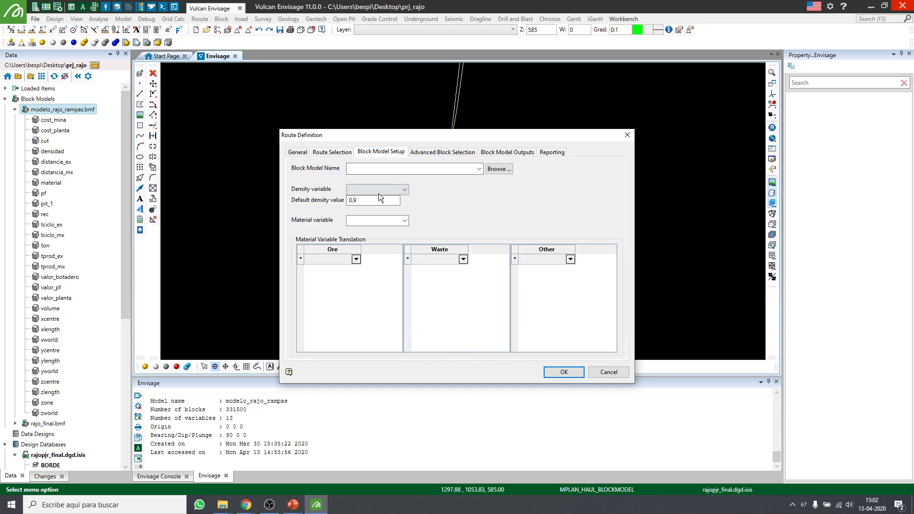
click(379, 169)
click(379, 180)
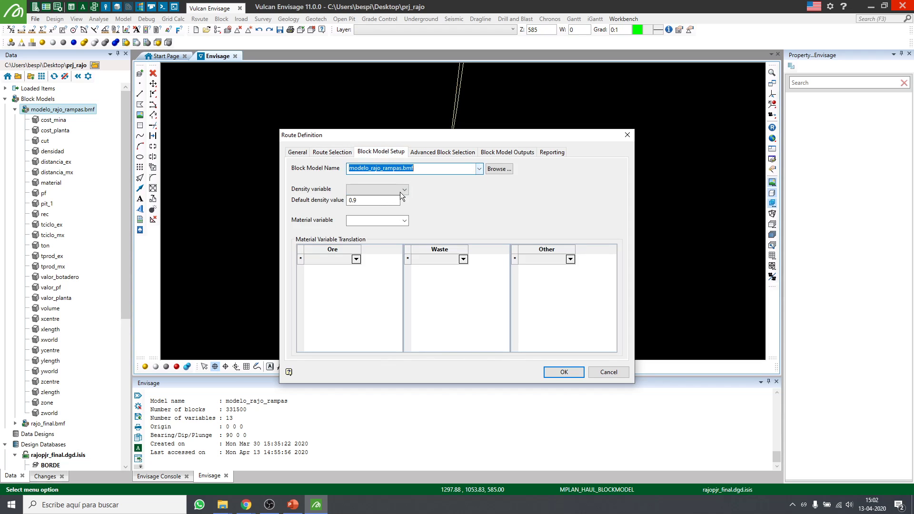
click(400, 191)
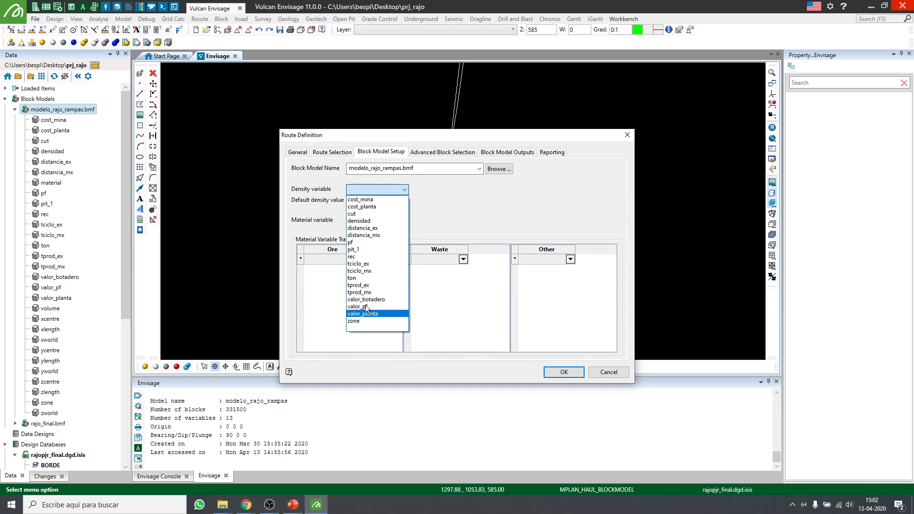
click(376, 222)
key(Tab)
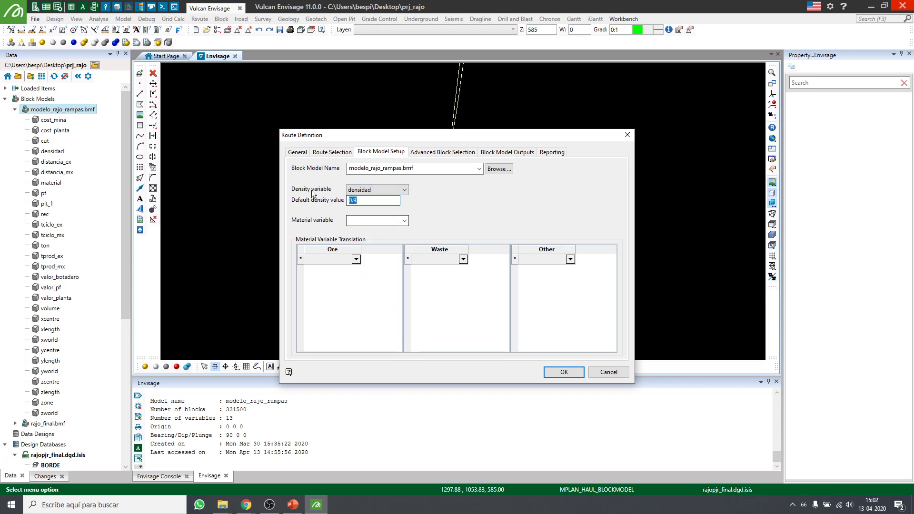
text(2.7)
key(Tab)
text(mat)
click(399, 230)
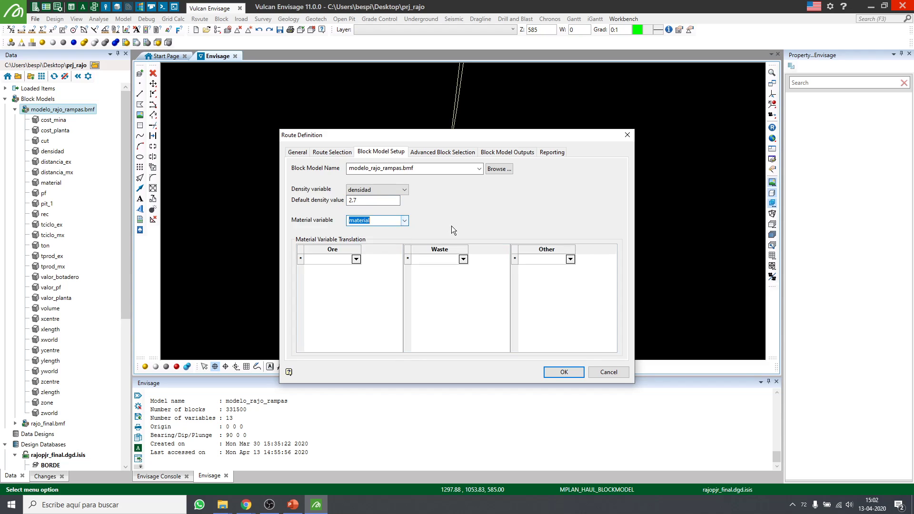
Translate the material variable so that mineral counts as ore and esteril as waste
click(357, 259)
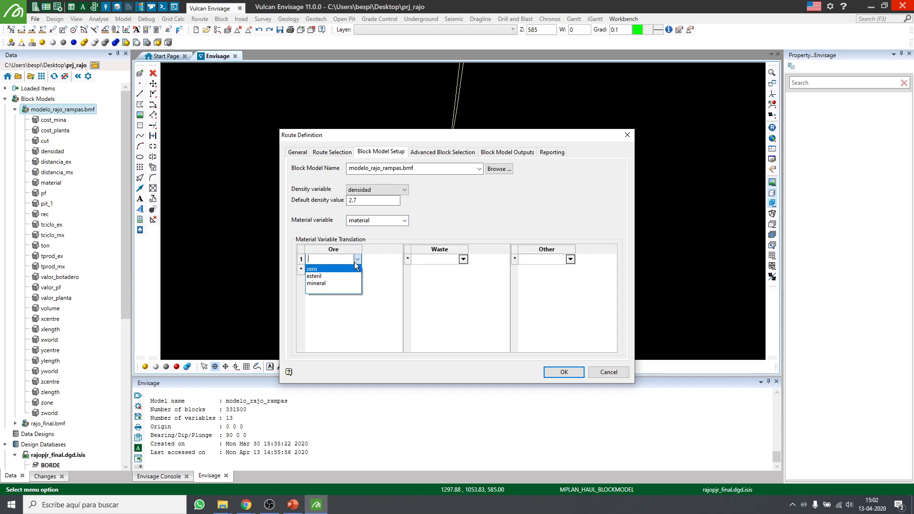
click(335, 283)
click(463, 259)
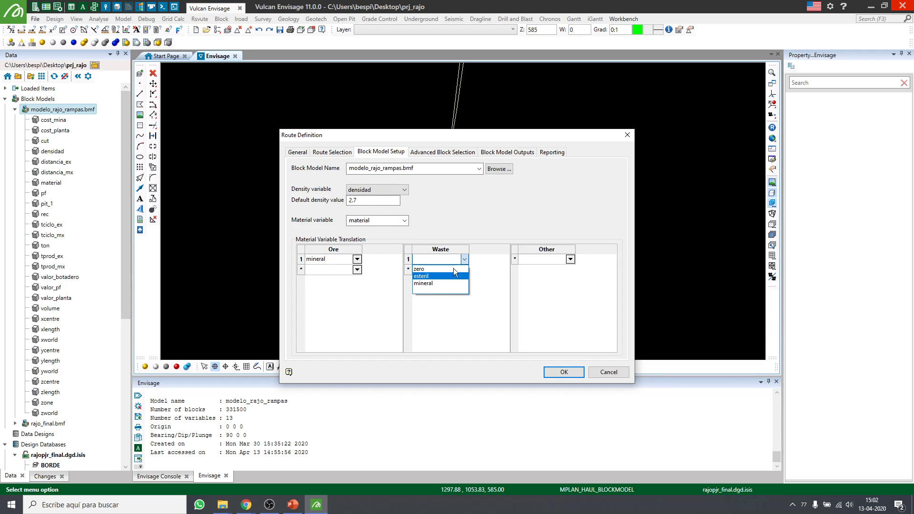
click(452, 276)
Assign the MINERAL route to the crusher outputs, storing production time in tprod_mx, distance in distancia_mx and cycle time in tciclo_mx
click(434, 153)
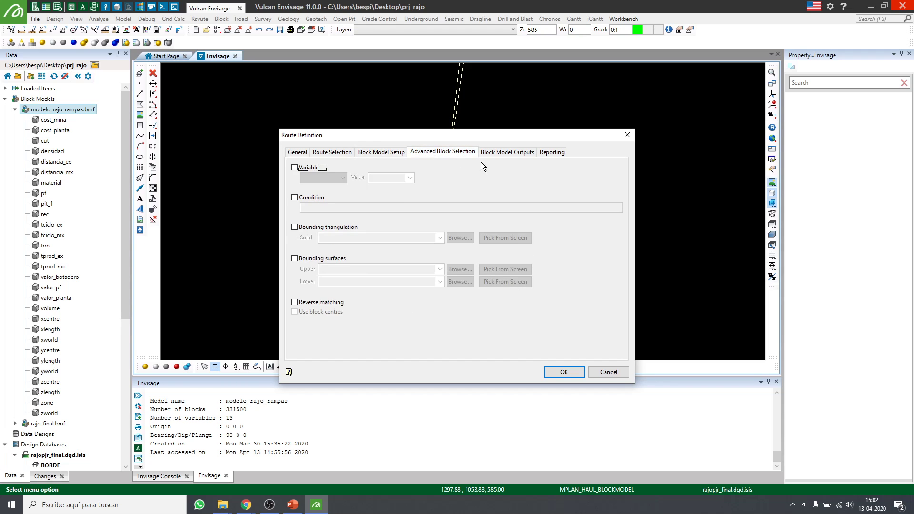
click(506, 152)
click(408, 192)
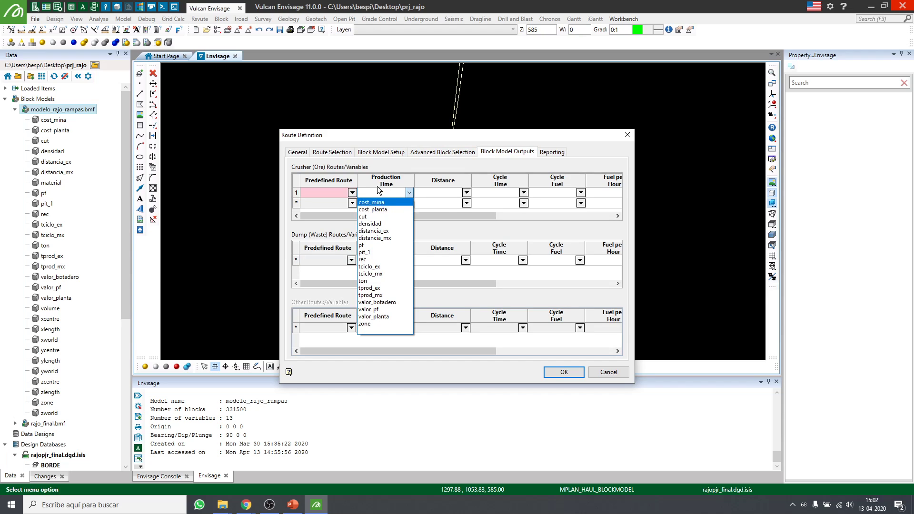
click(391, 295)
click(352, 192)
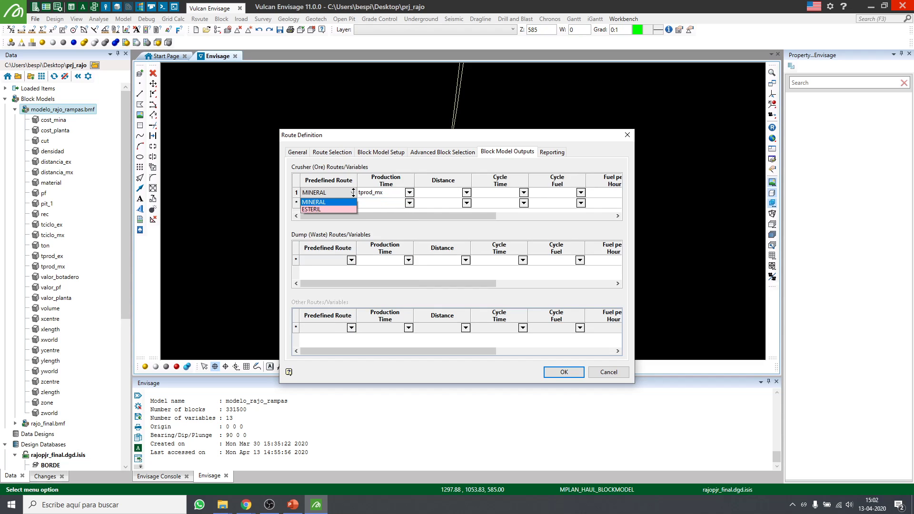
click(319, 203)
click(467, 192)
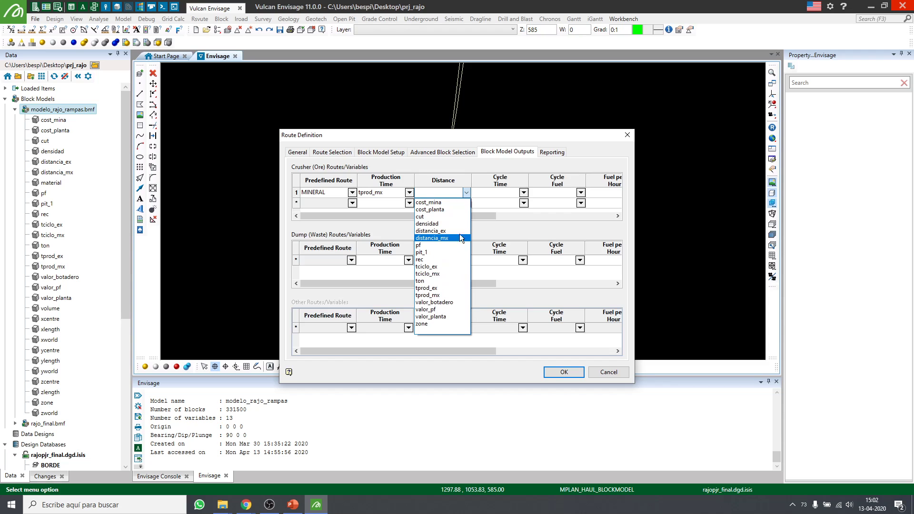
click(455, 237)
click(524, 192)
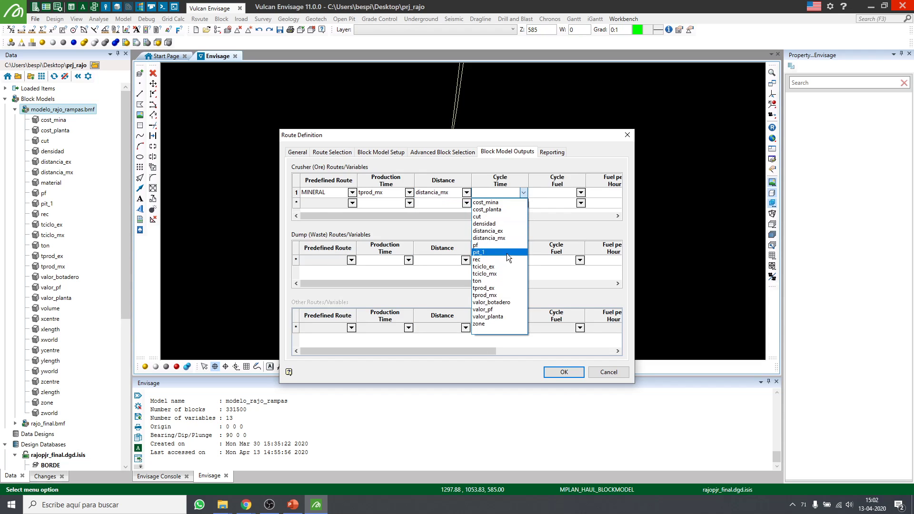
click(509, 274)
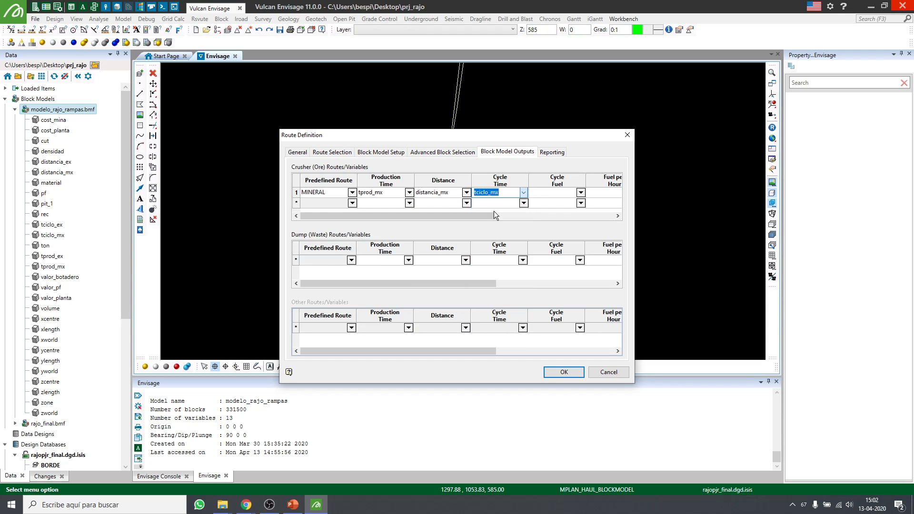
Assign the ESTERIL route to the dump outputs, storing production time in tprod_ex, distance in distancia_ex and cycle time in tciclo_ex
click(352, 260)
click(403, 260)
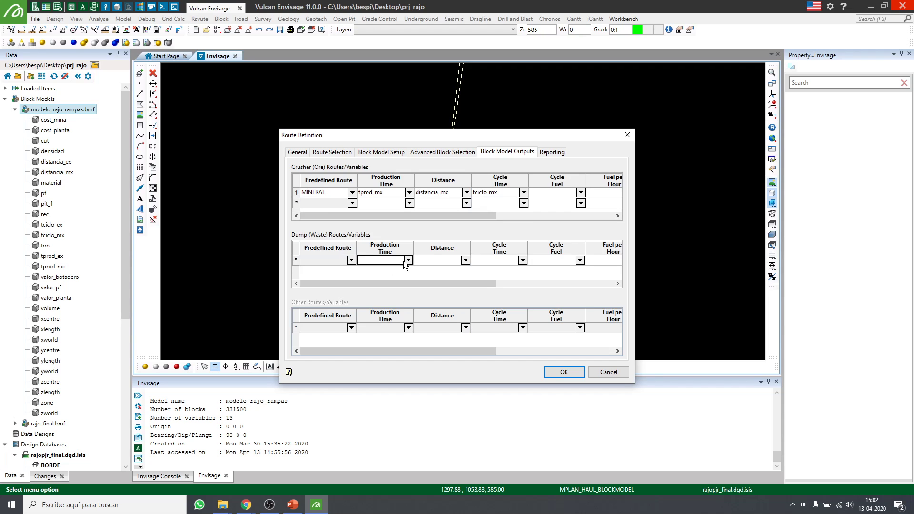
click(405, 261)
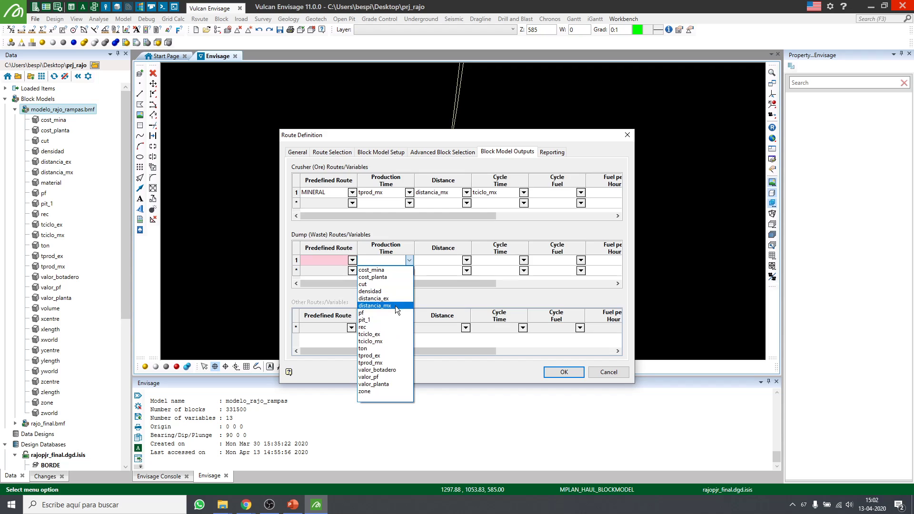
click(395, 356)
click(352, 261)
click(328, 277)
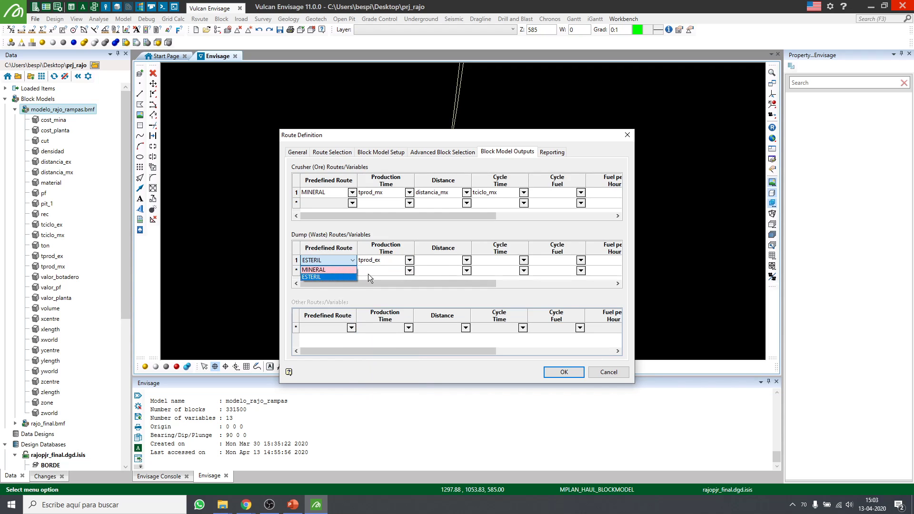
click(465, 260)
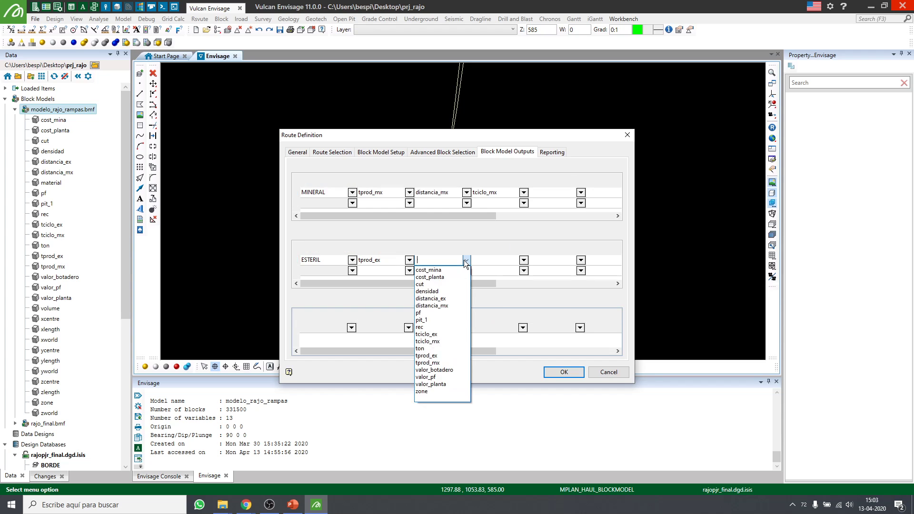
click(450, 299)
click(524, 260)
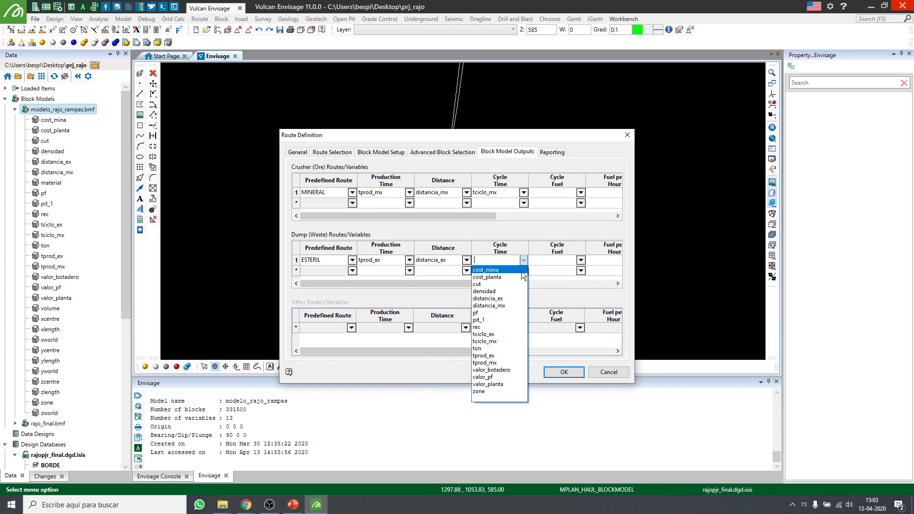
click(507, 333)
click(485, 279)
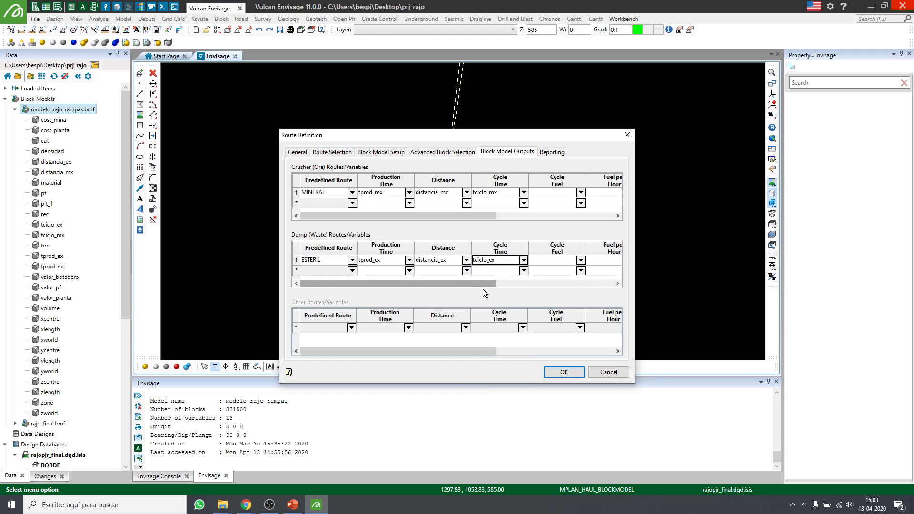
Report times in Hours:Minutes:Seconds and send the output to the Excel file tiempo_ciclo_2.xlsx
click(399, 153)
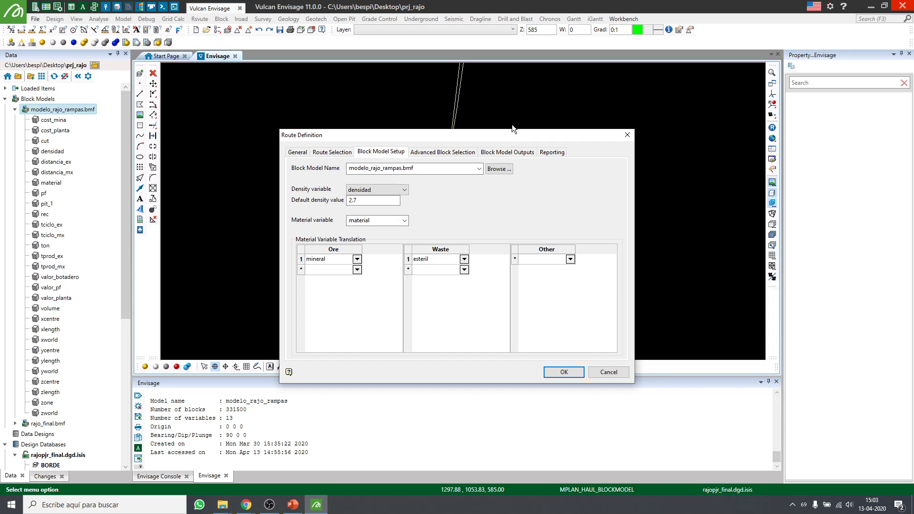
click(562, 153)
click(508, 152)
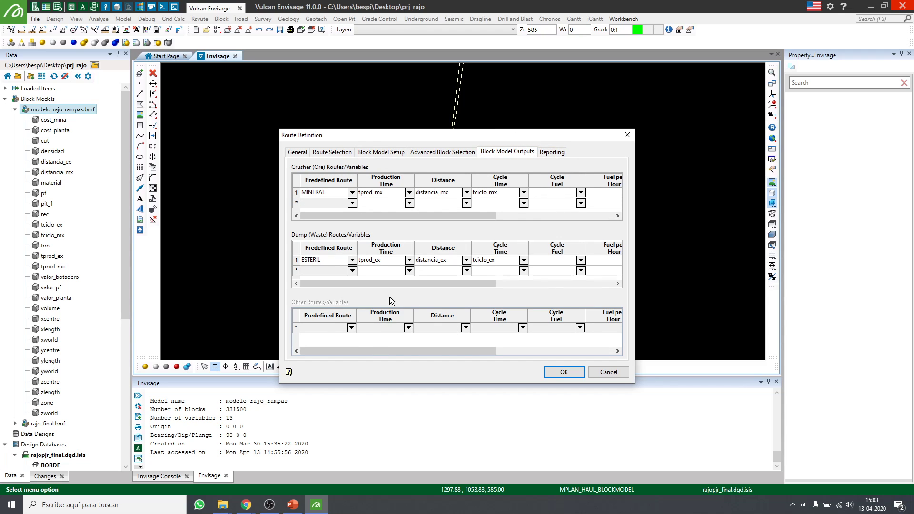
click(560, 154)
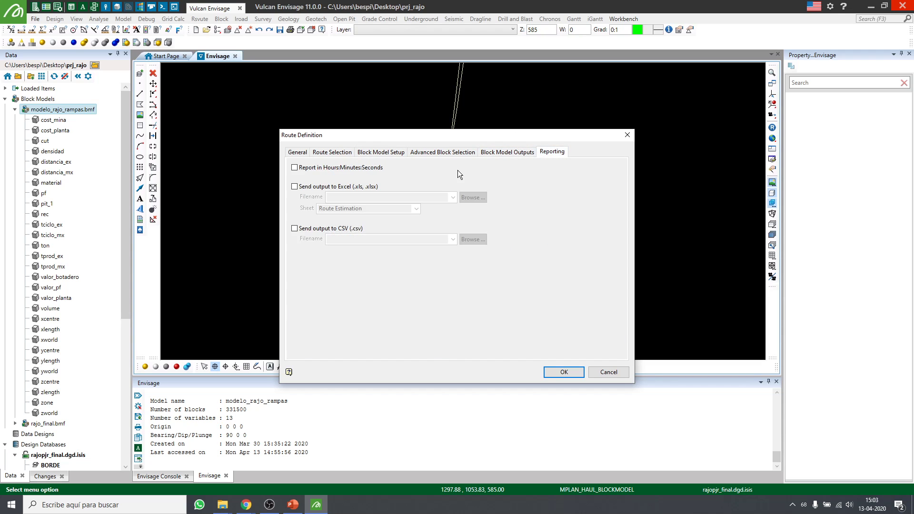
click(365, 166)
click(333, 187)
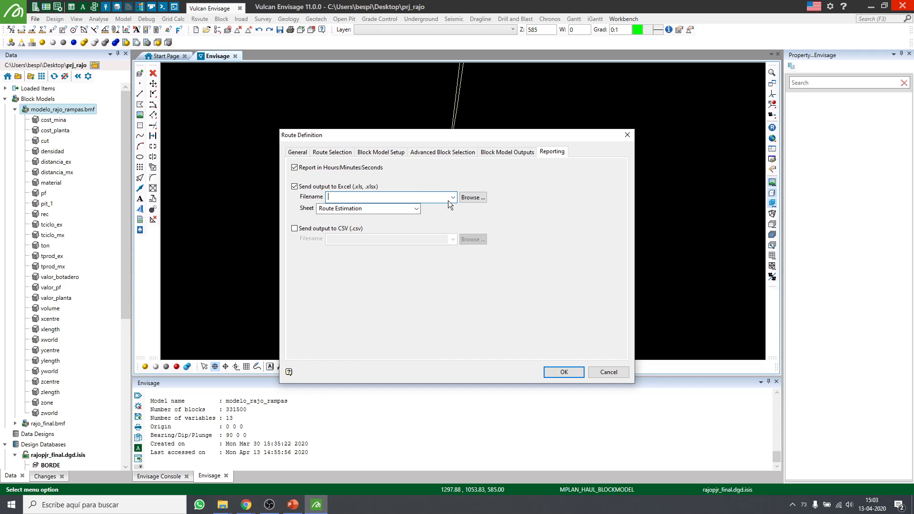
click(452, 198)
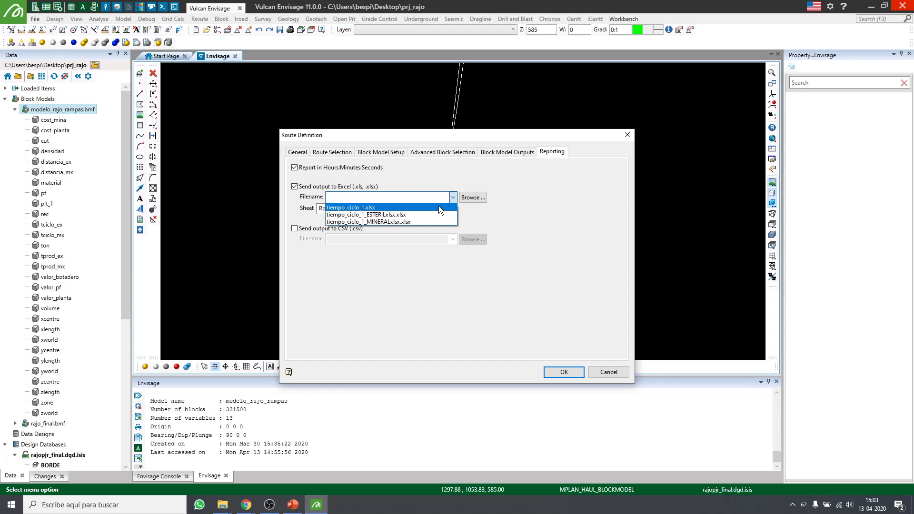
click(438, 208)
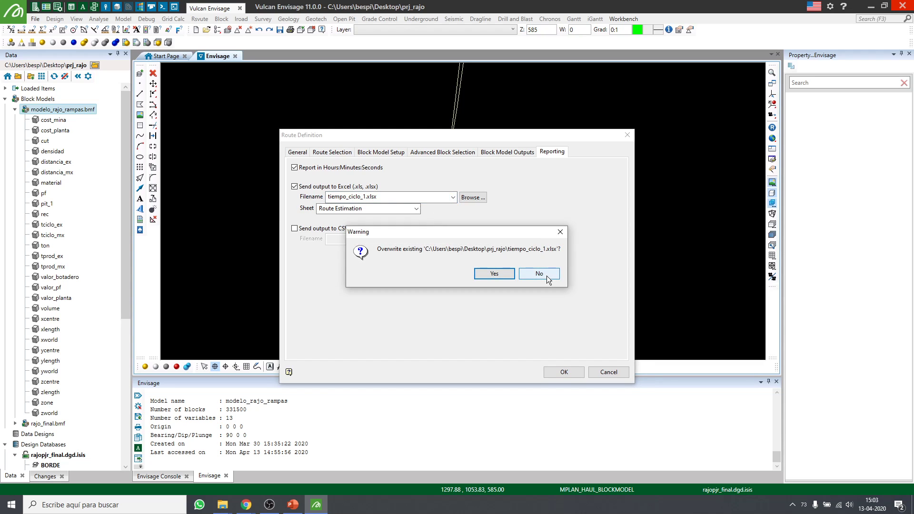
click(546, 276)
click(365, 196)
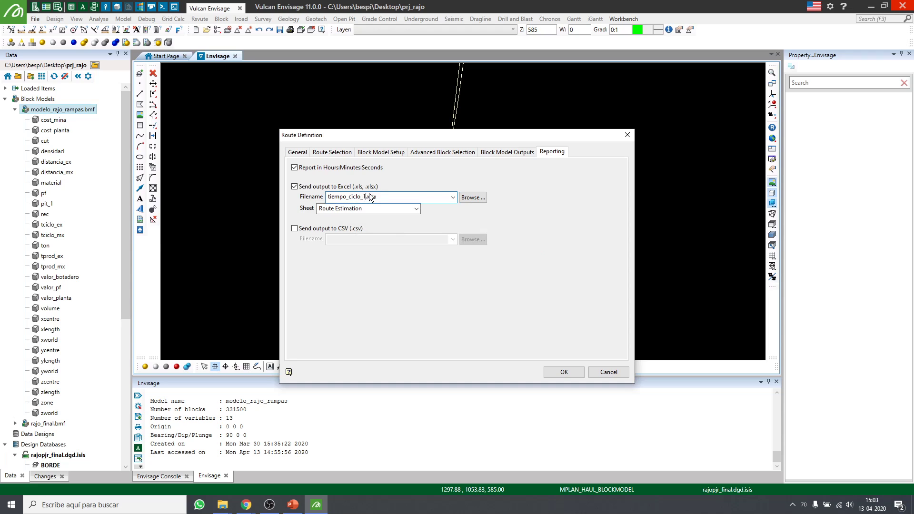
key(BackSpace)
text(2)
Name the Excel output sheet Estimacion and accept the route definition
click(389, 211)
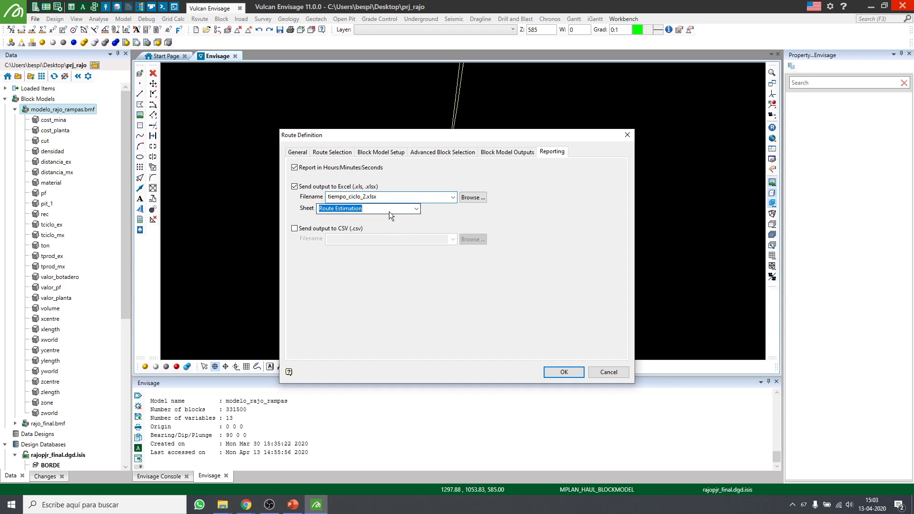
text(estia)
key(BackSpace)
key(BackSpace)
key(BackSpace)
key(BackSpace)
key(BackSpace)
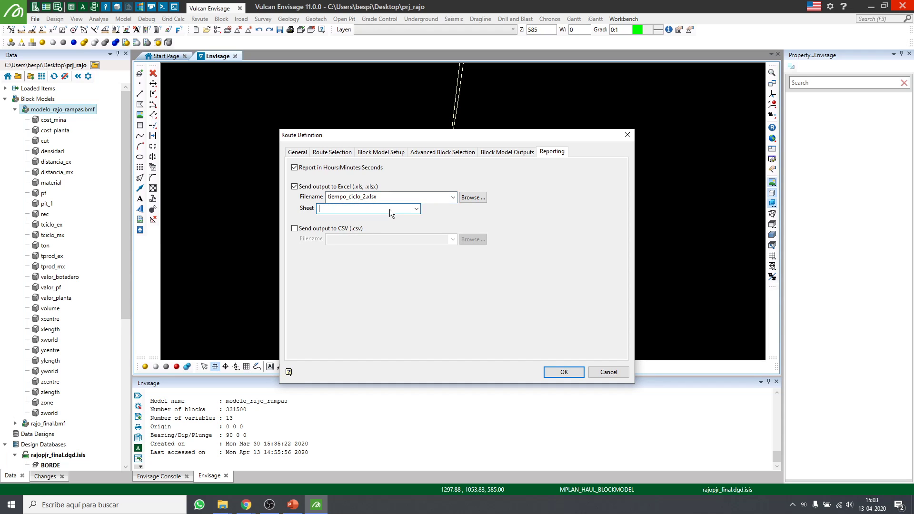
text(es)
key(BackSpace)
key(shift+End)
text(Estimacion)
click(563, 372)
click(565, 373)
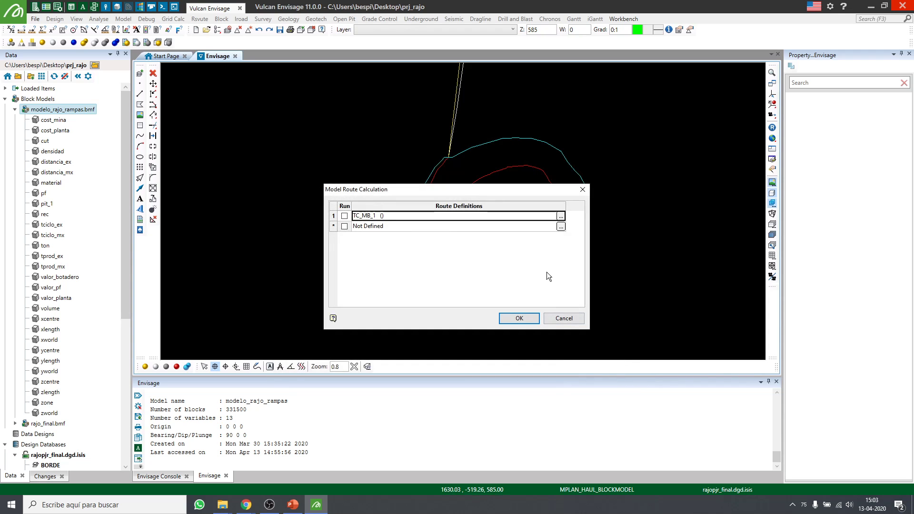
Run the TC_MB_1 route calculation and review the reported haulage results by bench and grade
click(346, 218)
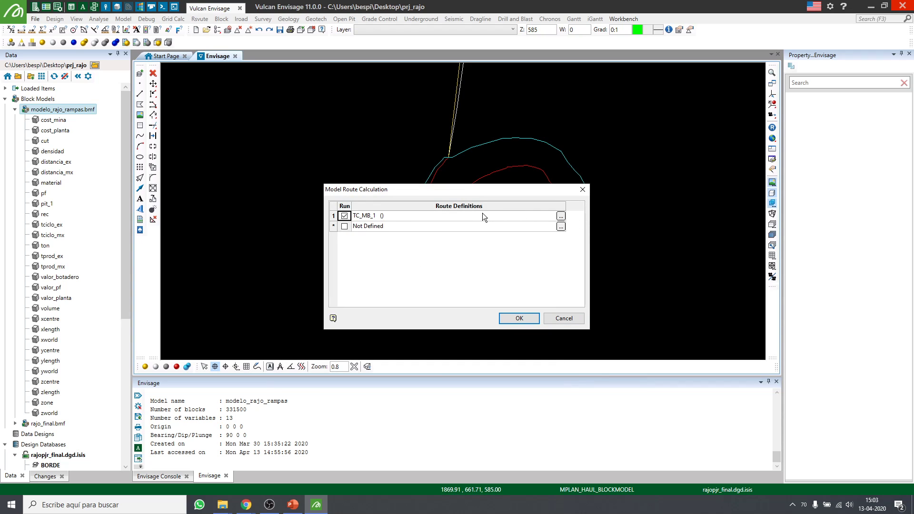
click(523, 317)
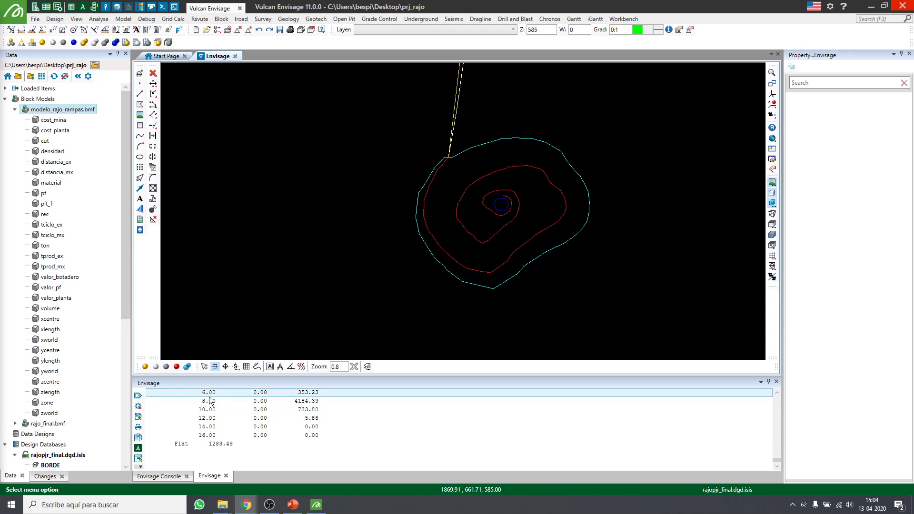
scroll(387, 433, up, 6)
scroll(452, 438, down, 6)
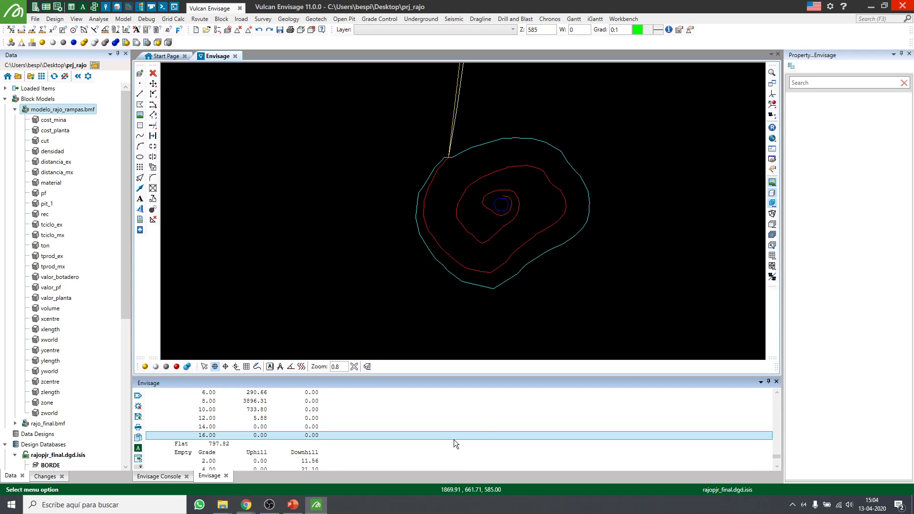
scroll(472, 421, up, 5)
scroll(472, 421, down, 1)
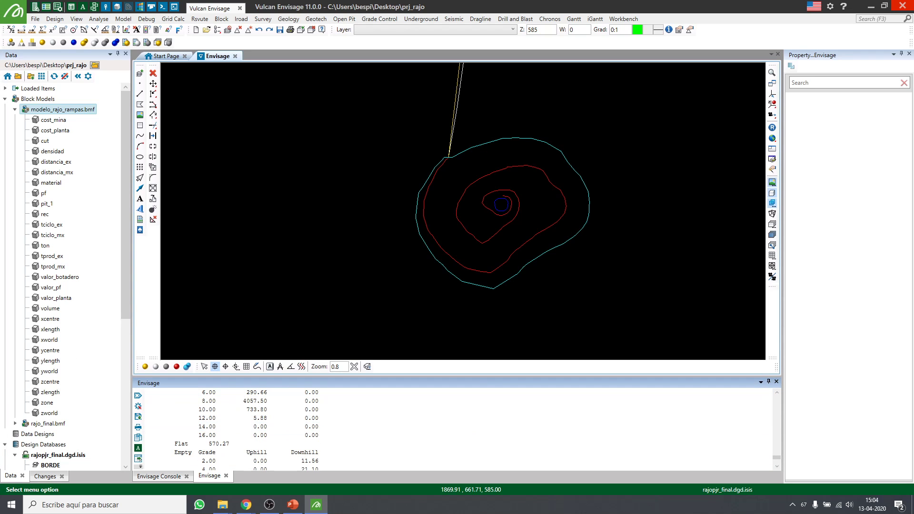
scroll(549, 398, up, 6)
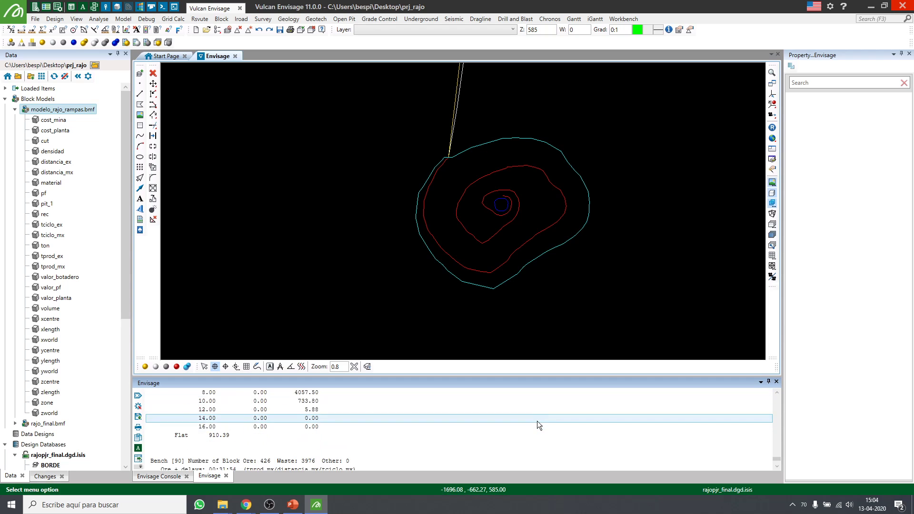
scroll(543, 405, down, 4)
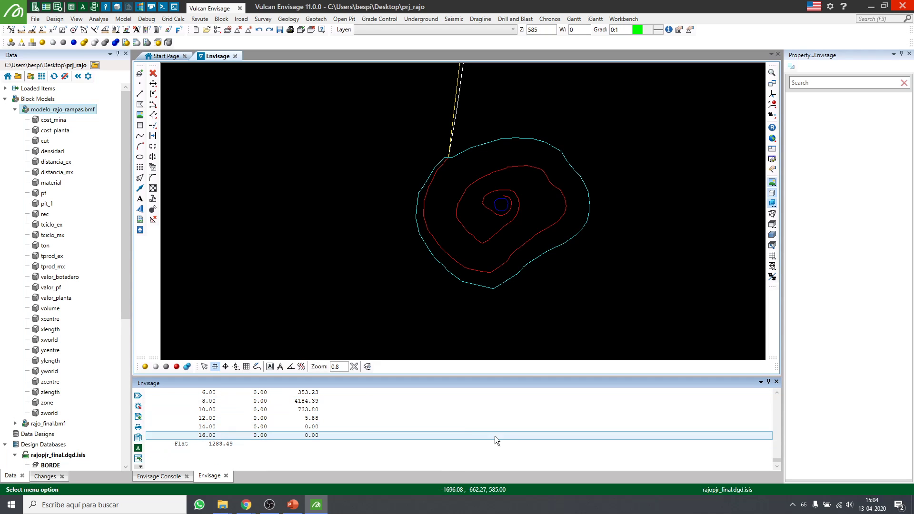
Open the results workbook tiempo_ciclo_2.xlsx from the prj_rajo project folder, sorting the files by modification date to find it
scroll(450, 400, down, 3)
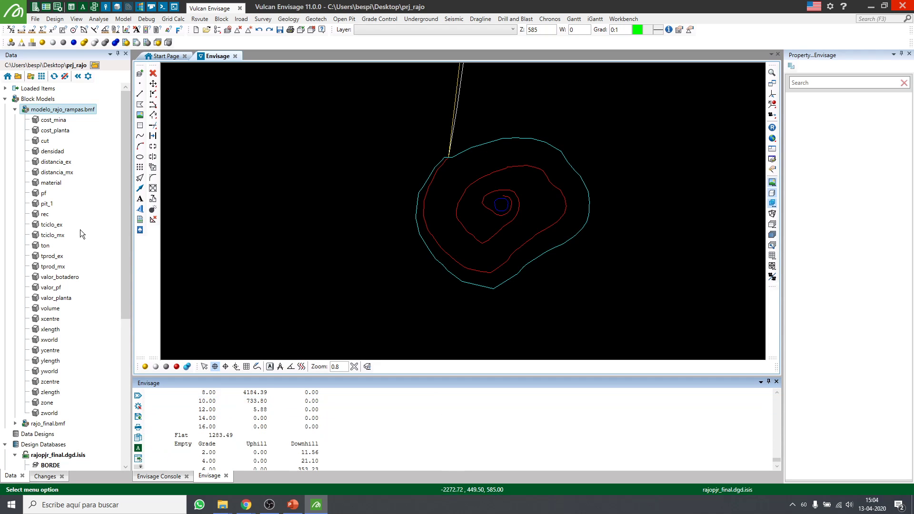
click(18, 77)
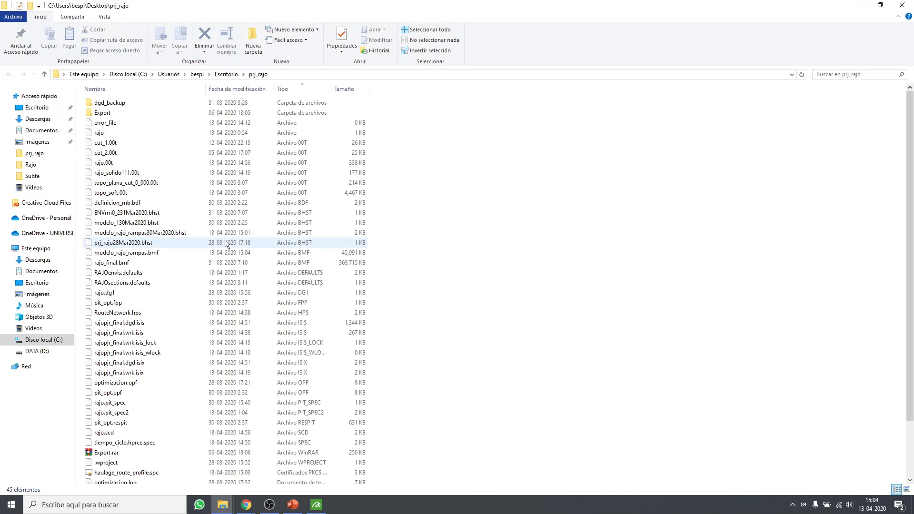
click(227, 90)
double_click(142, 113)
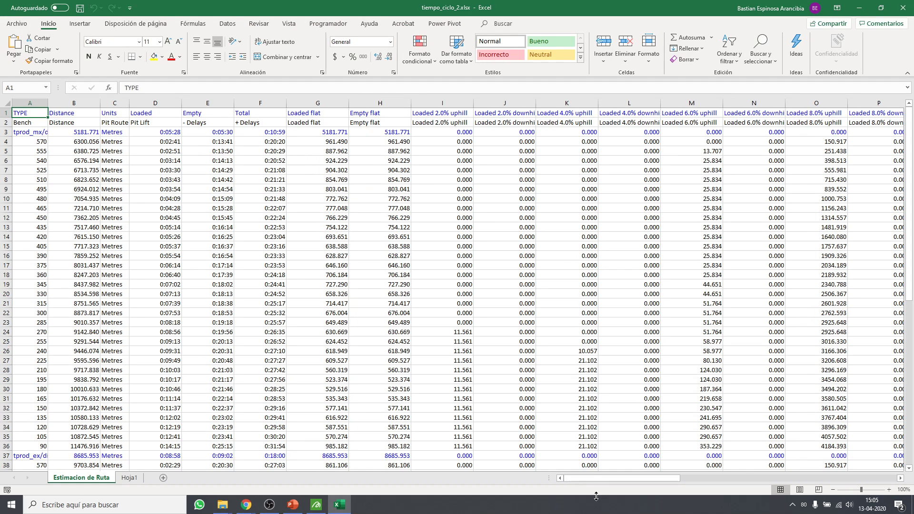
Widen column A of the Estimacion de Ruta sheet to fit the full route variable labels
mouse_move(574, 476)
mouse_down()
mouse_move(619, 476)
mouse_move(574, 476)
mouse_up()
scroll(387, 314, down, 8)
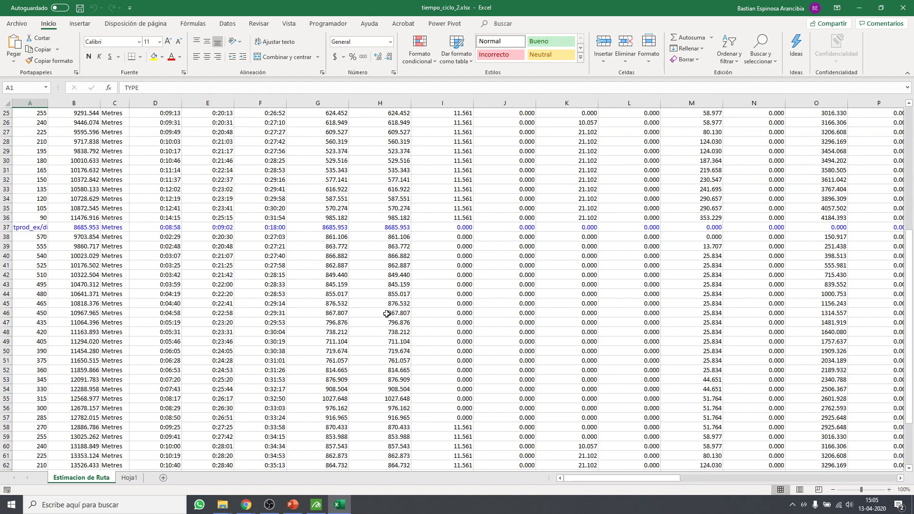
double_click(51, 104)
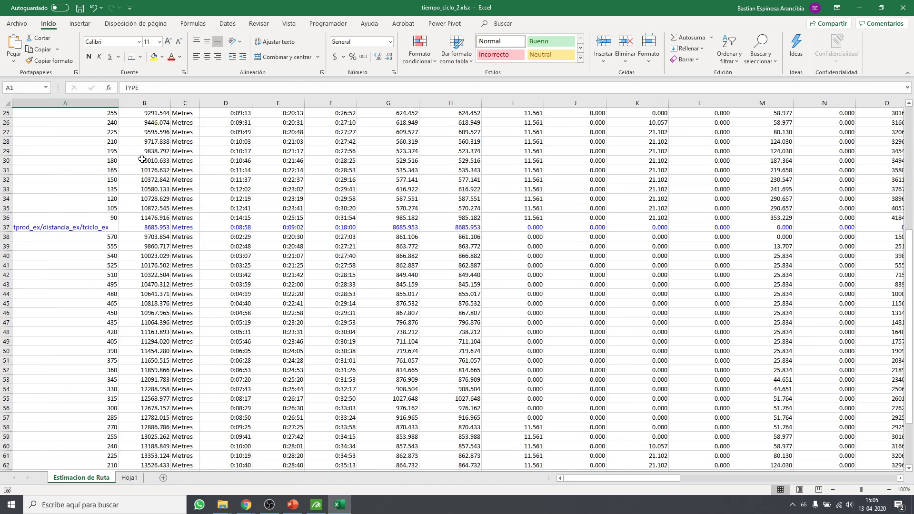
scroll(229, 229, up, 8)
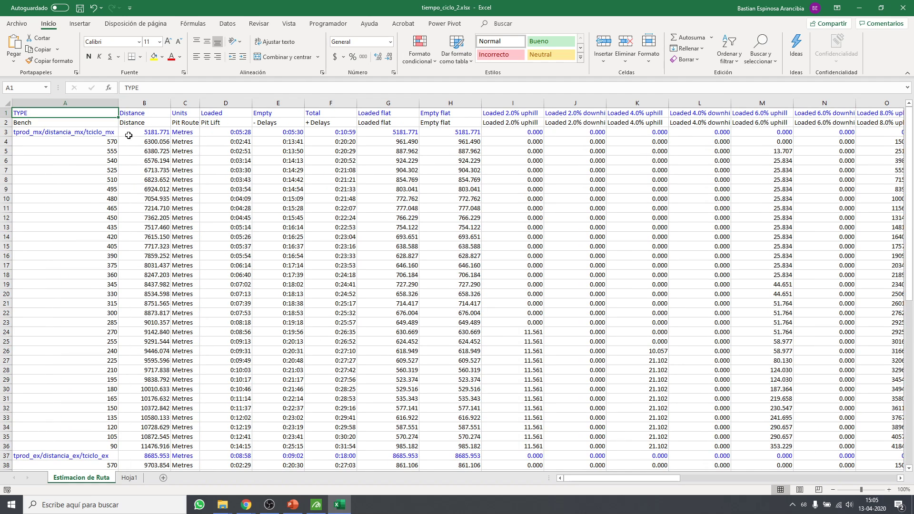
Examine the mx and ex route tables bench by bench, including the distance and times of bench 90 in A36:F36
click(93, 133)
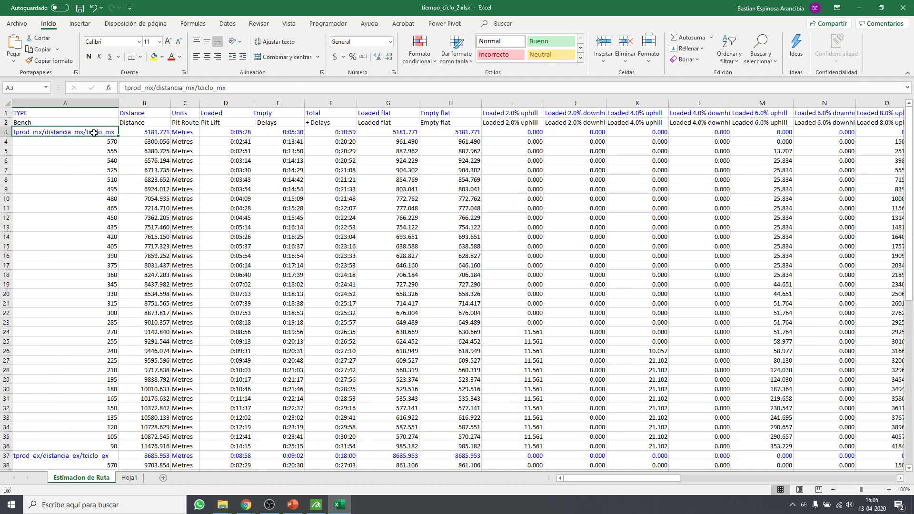
scroll(119, 157, down, 4)
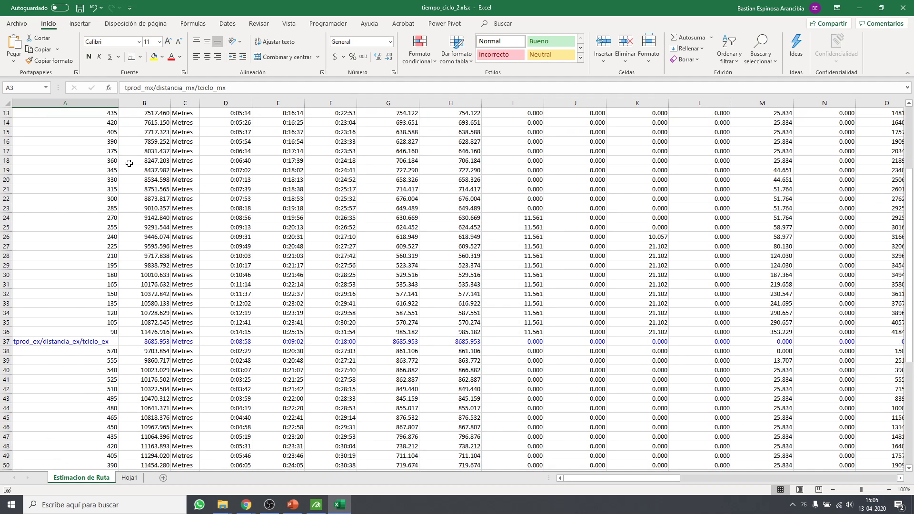
scroll(129, 164, up, 4)
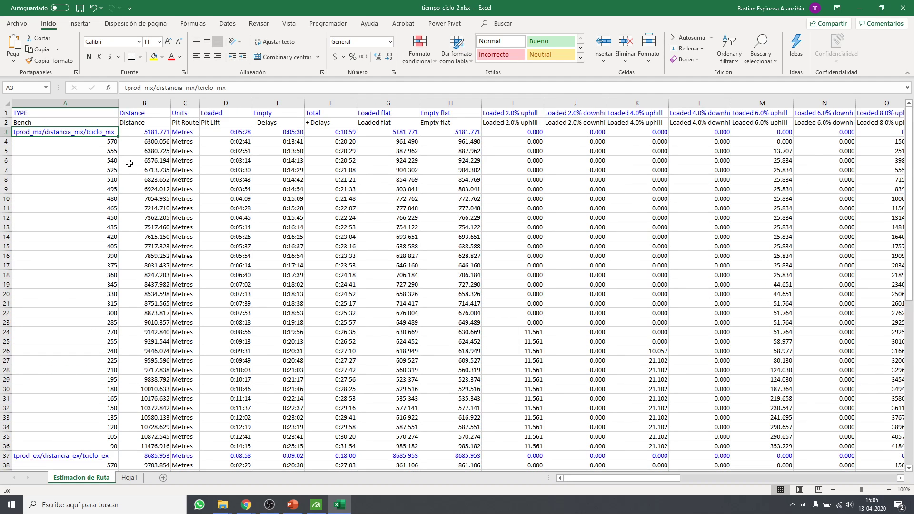
scroll(114, 200, down, 8)
click(114, 226)
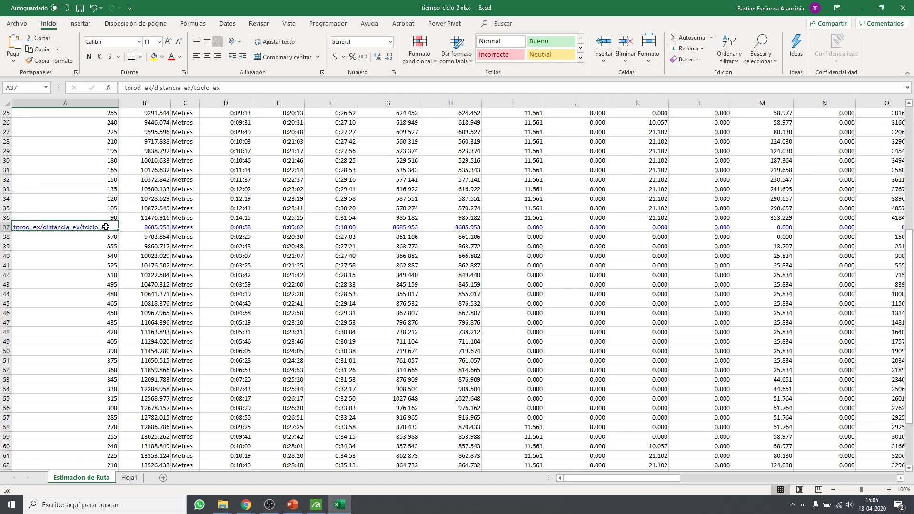
scroll(116, 238, down, 13)
scroll(113, 223, up, 9)
scroll(112, 222, up, 12)
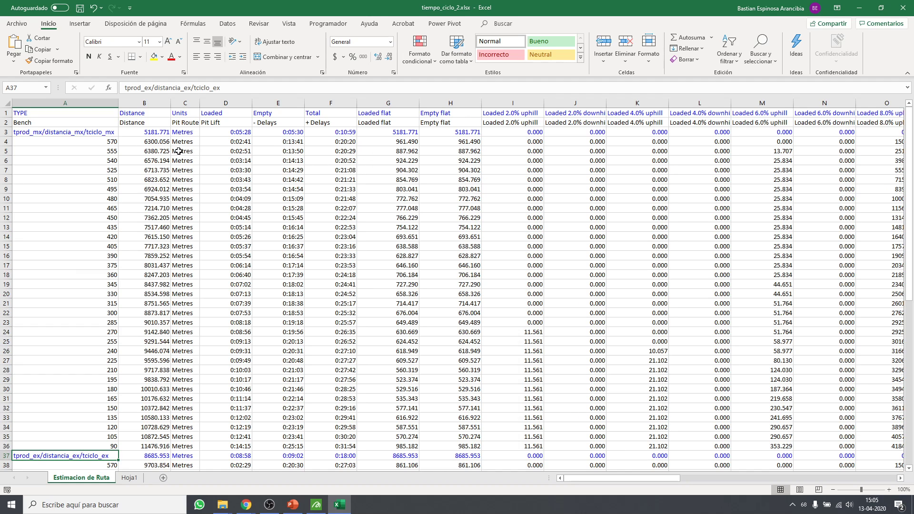
drag(108, 443, 340, 449)
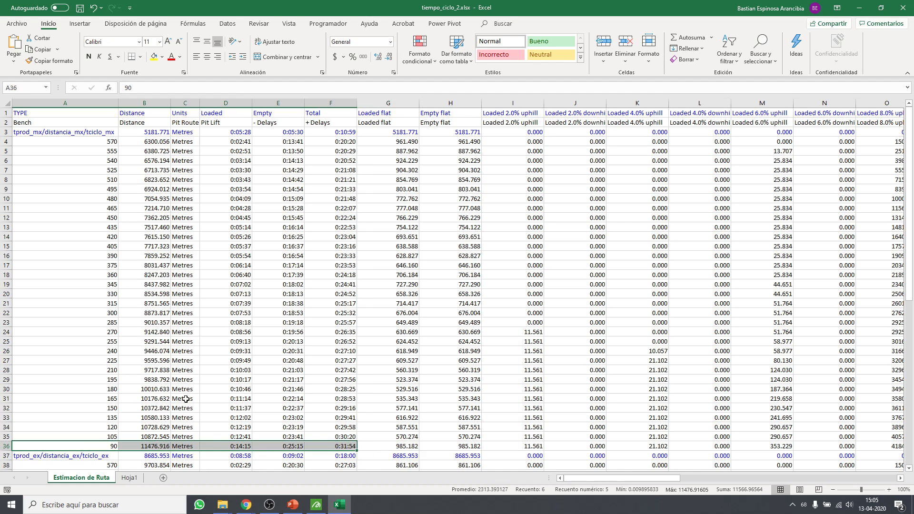
mouse_move(595, 478)
mouse_down()
mouse_move(686, 478)
mouse_move(596, 478)
mouse_up()
Switch to the PowerPoint presentation to check the Reporting slide of Model Route Calculation, and return to the Excel workbook
click(292, 504)
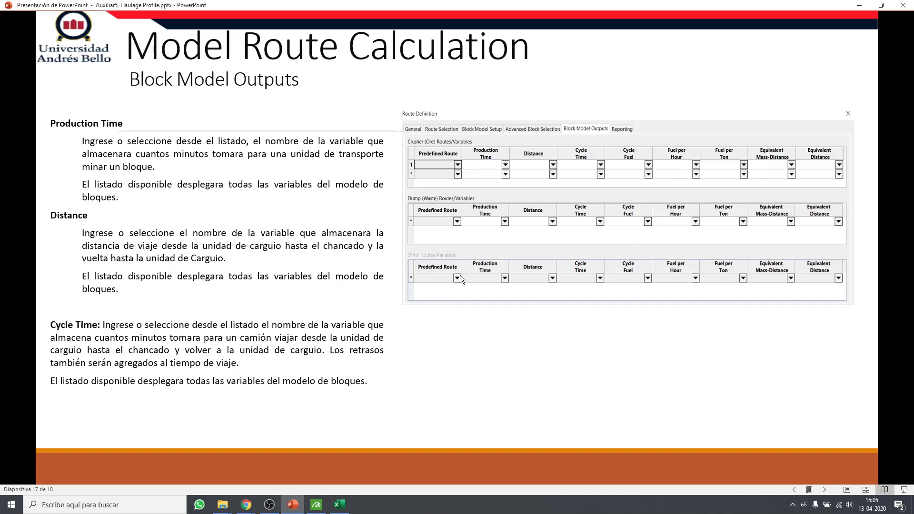
click(461, 276)
scroll(461, 275, down, 1)
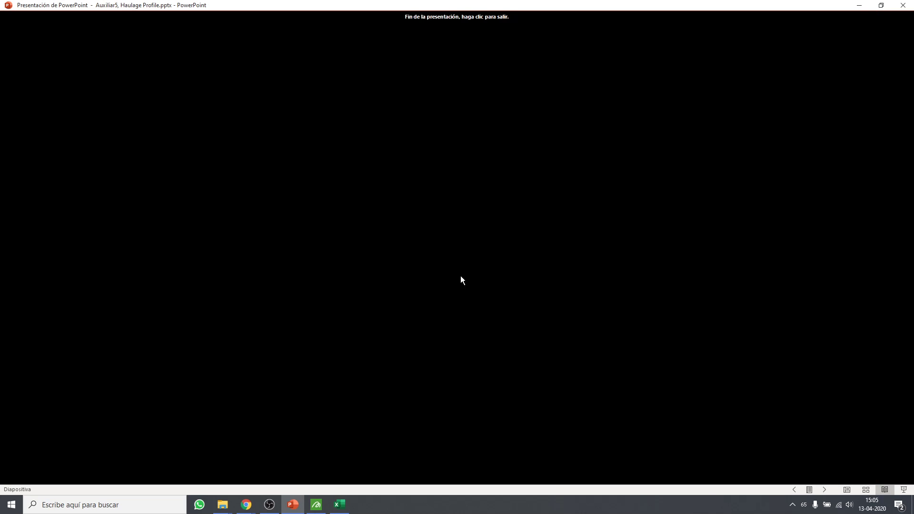
scroll(461, 275, up, 1)
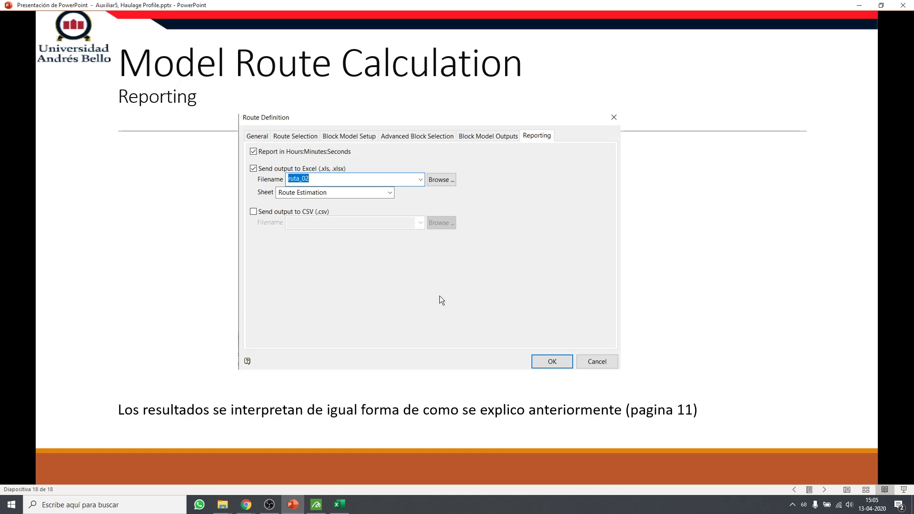
click(340, 505)
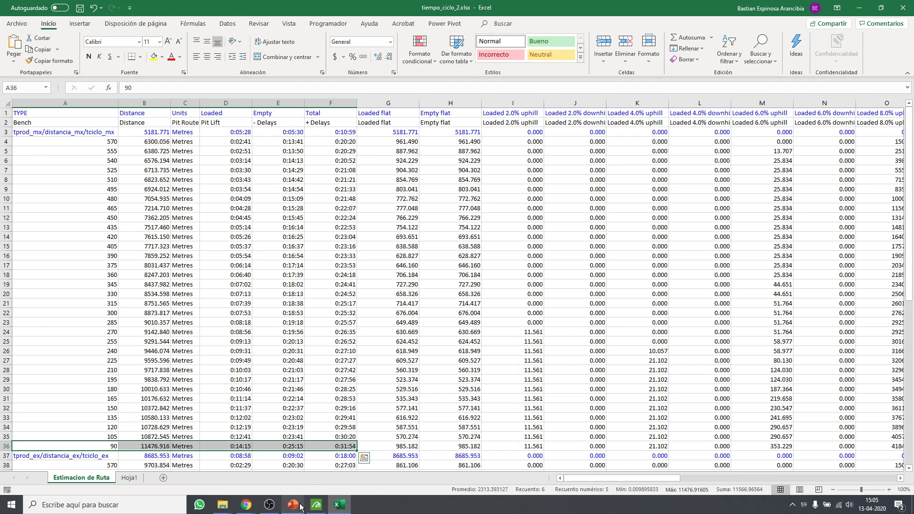
Switch to Vulcan Envisage and load modelo_rajo_rampas.bmf as the data source in a maximized Data Analyser
click(316, 505)
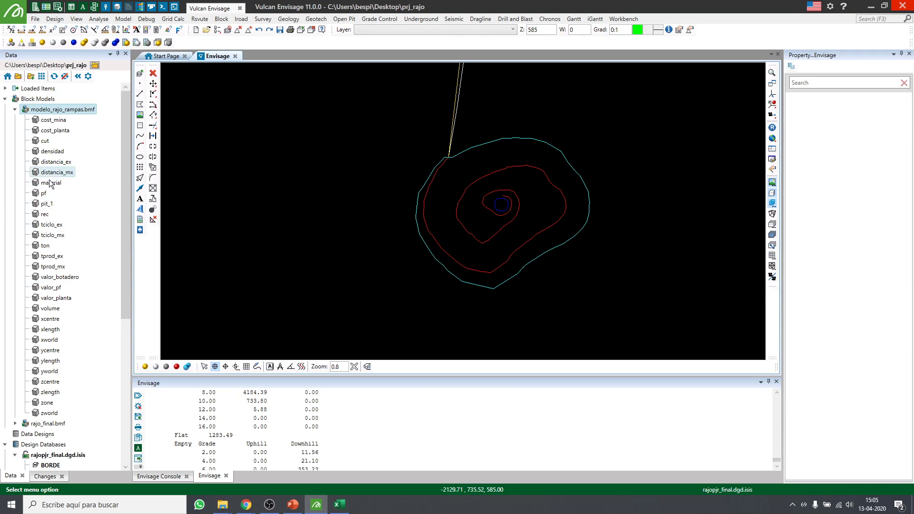
click(99, 19)
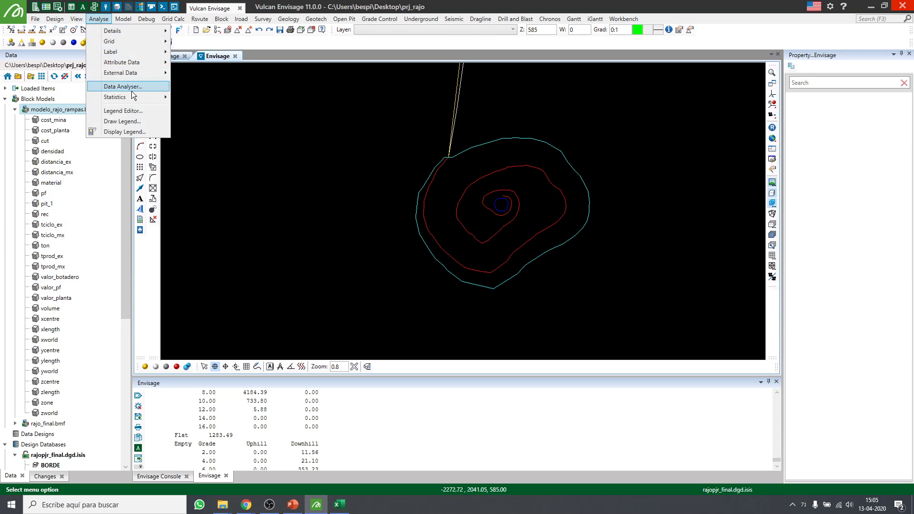
click(130, 89)
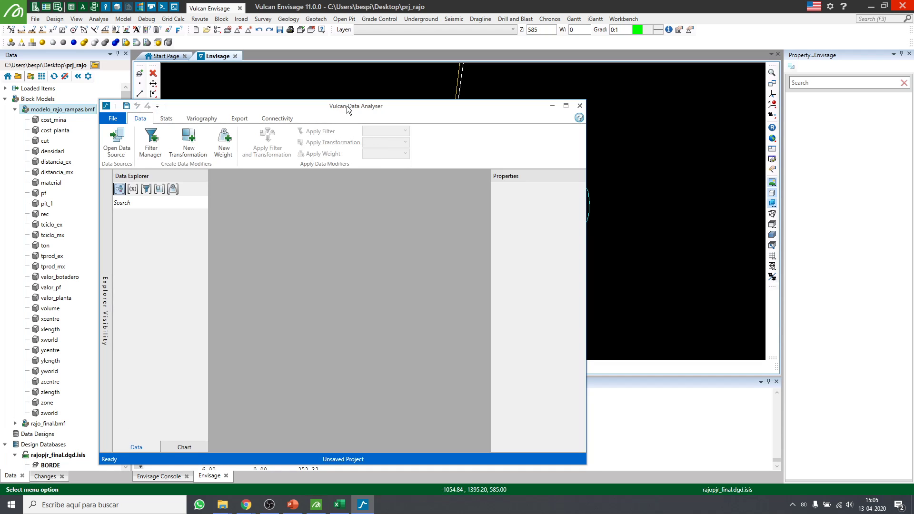
double_click(347, 105)
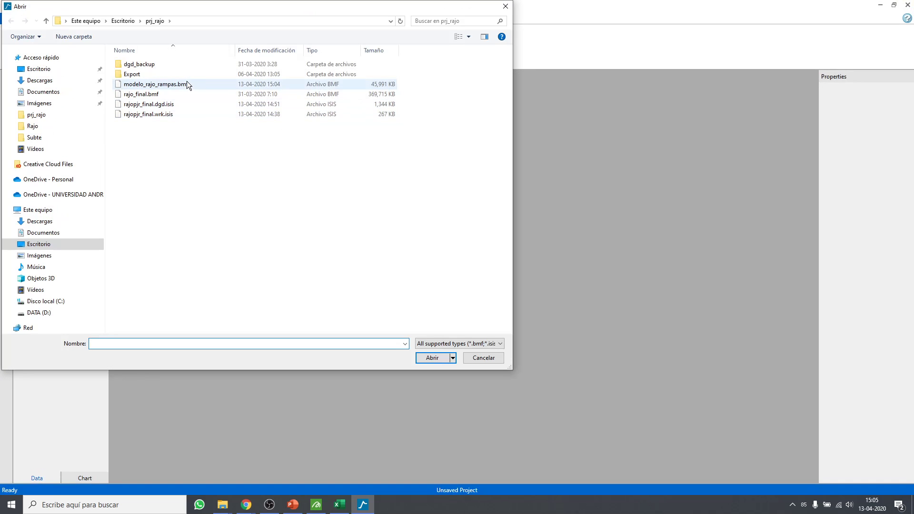
double_click(188, 85)
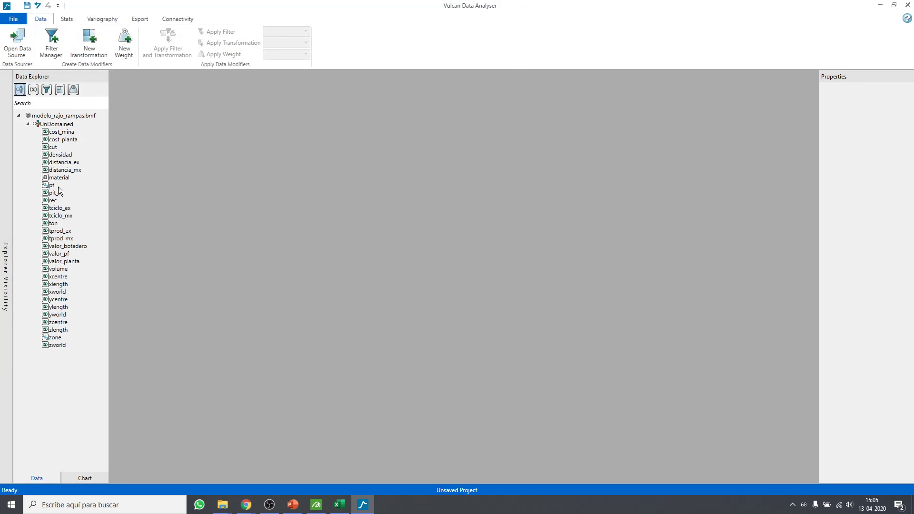
Create a histogram of the block model variable tciclo_mx
click(66, 218)
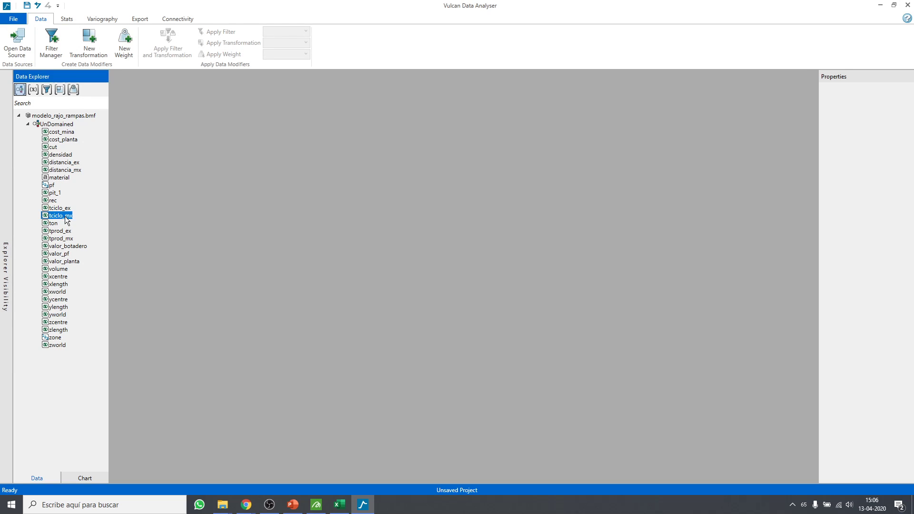
right_click(65, 218)
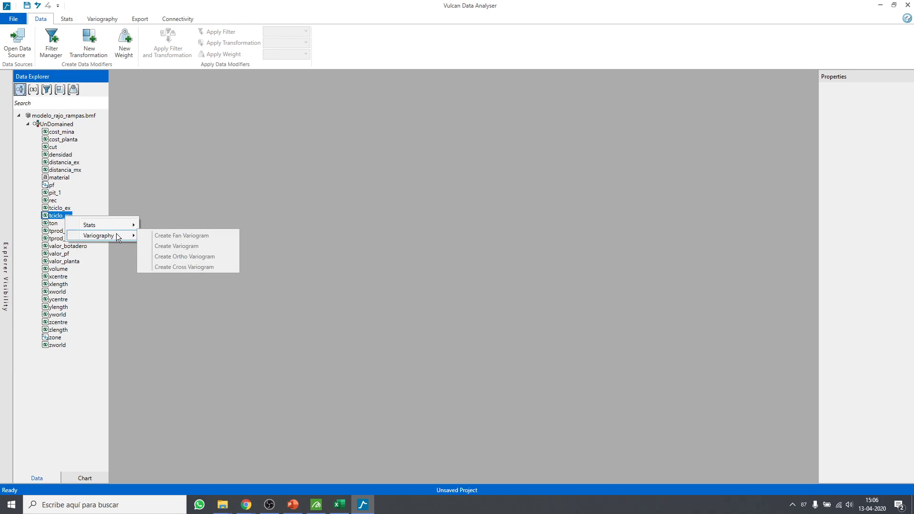
mouse_move(119, 228)
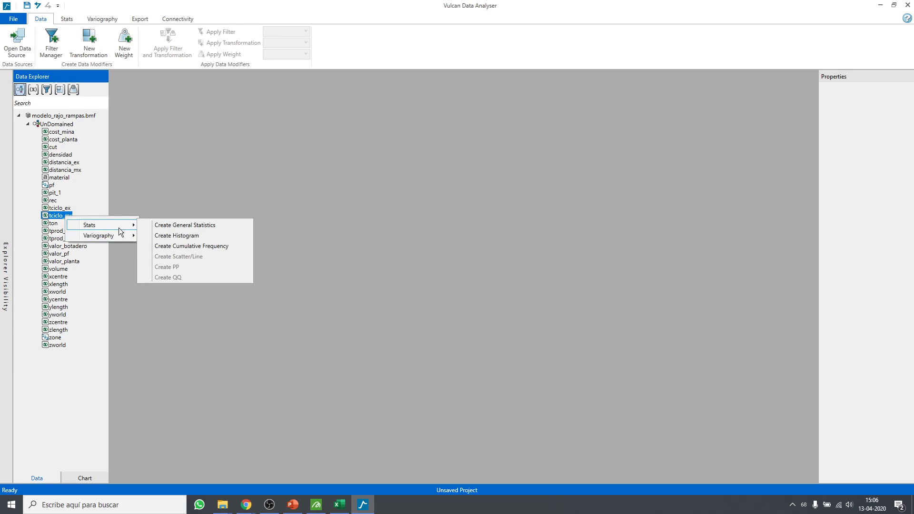
click(206, 234)
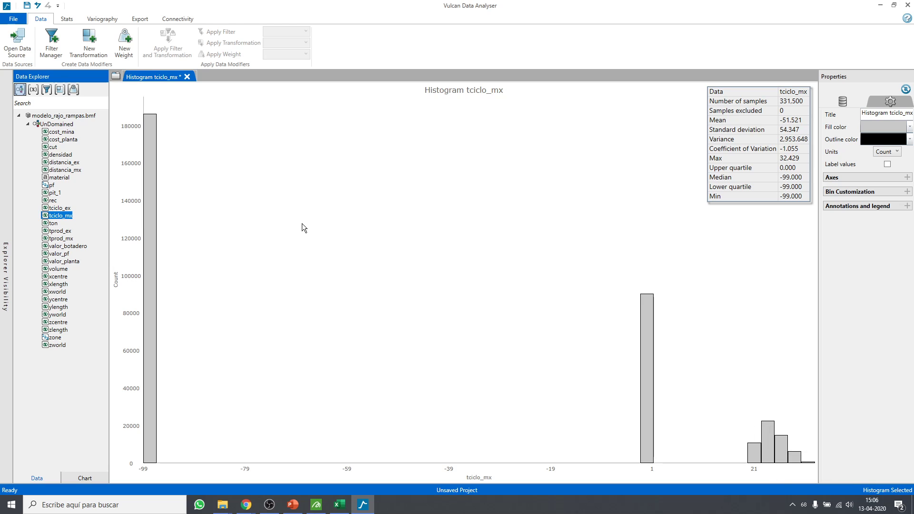
Close the tciclo_mx histogram and quit the Data Analyser without saving the project
click(187, 75)
click(494, 280)
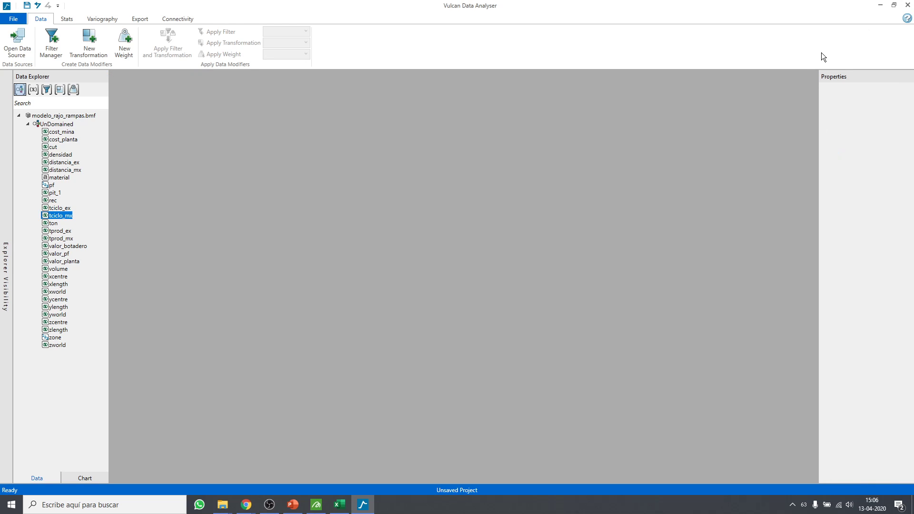
click(907, 5)
click(481, 280)
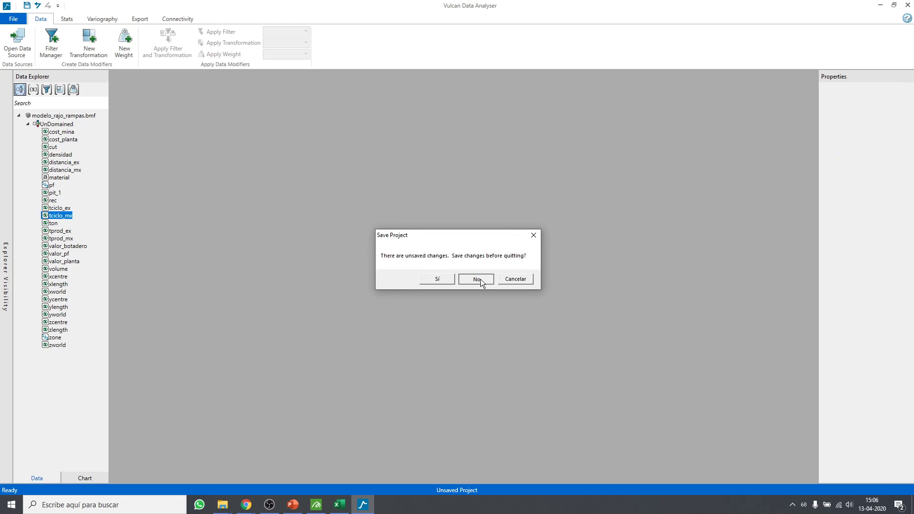
Switch to Excel to review the mx route's distances and times in A3:F35, and return to Vulcan Envisage
click(340, 505)
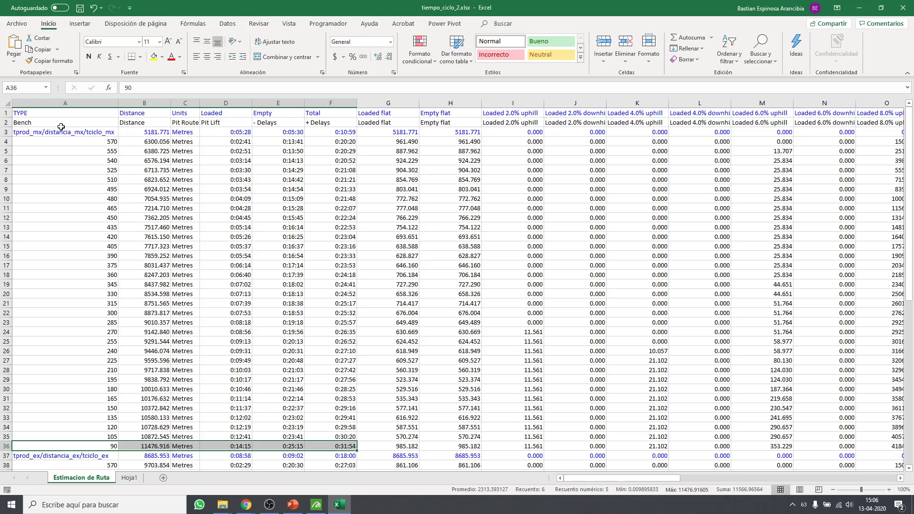
drag(61, 127, 325, 437)
scroll(296, 239, down, 7)
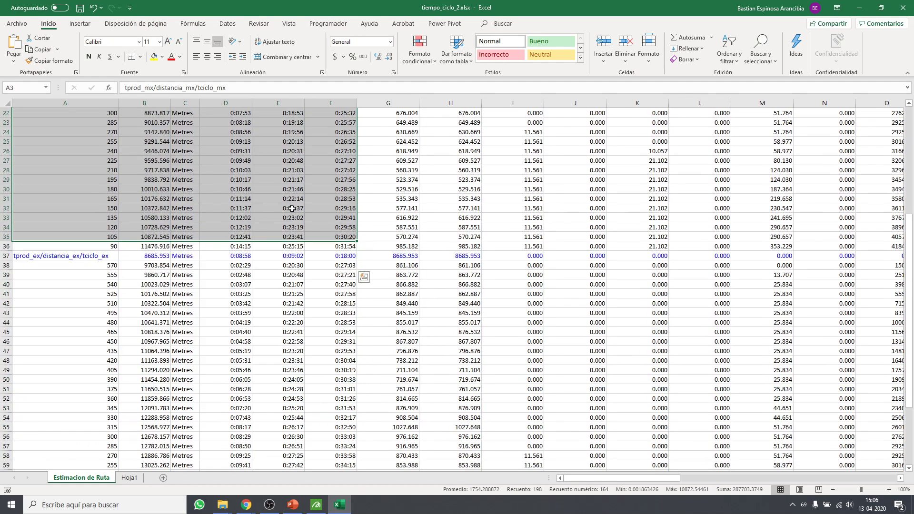
scroll(292, 209, up, 7)
mouse_move(615, 477)
mouse_down()
mouse_move(681, 478)
mouse_move(599, 480)
mouse_up()
click(317, 505)
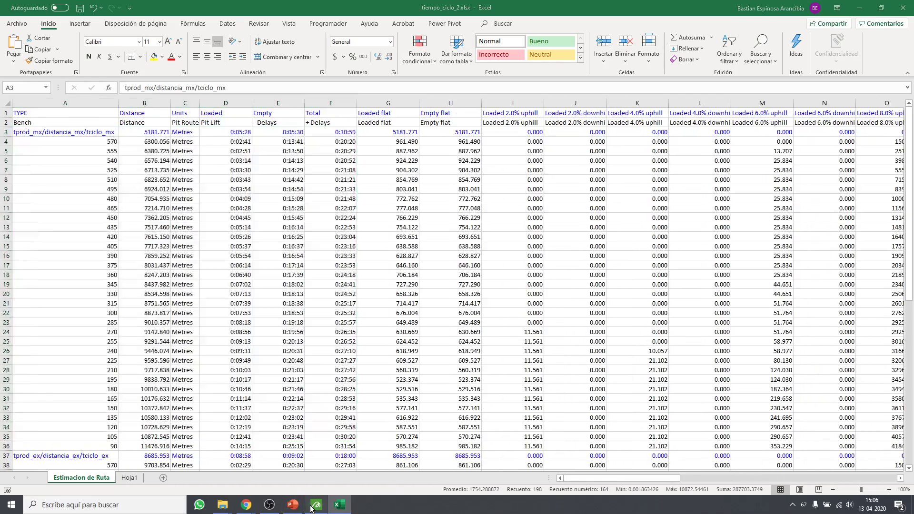
click(241, 19)
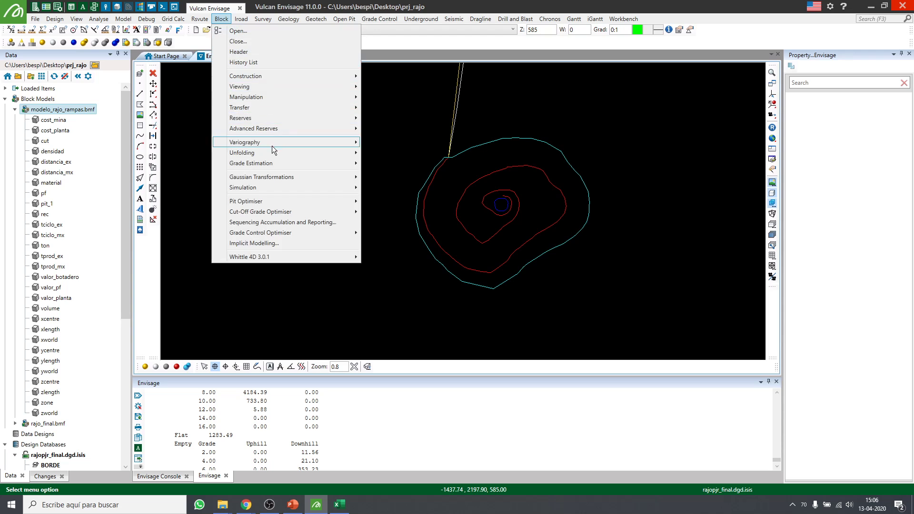
mouse_move(344, 19)
mouse_move(373, 159)
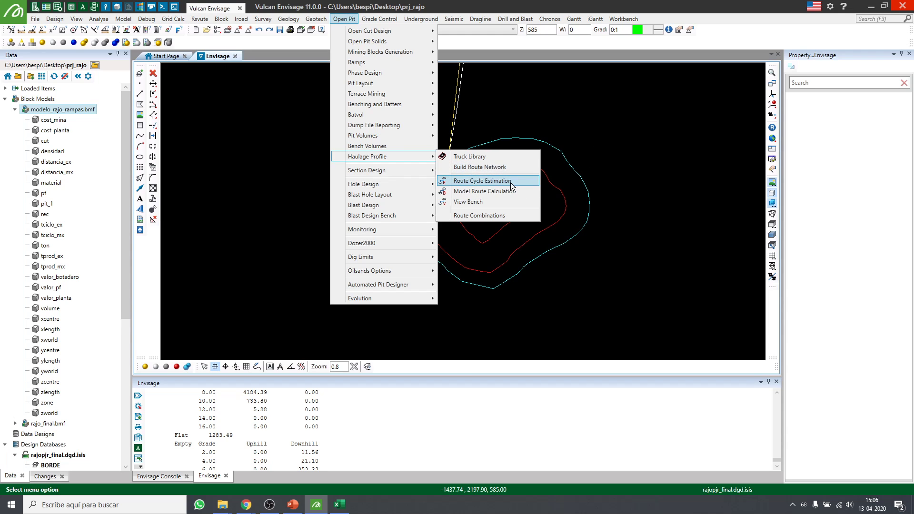
click(495, 180)
Clear the haulage calculation report from the Envisage log
click(348, 420)
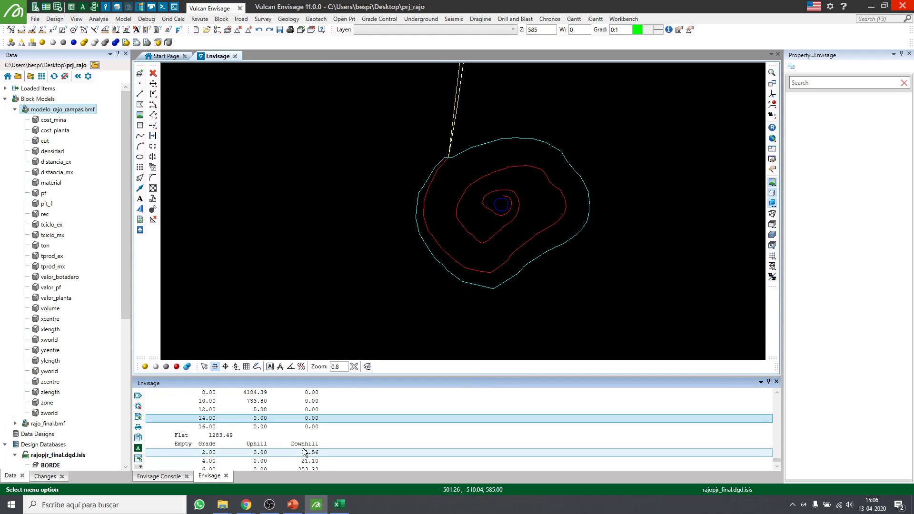
right_click(464, 434)
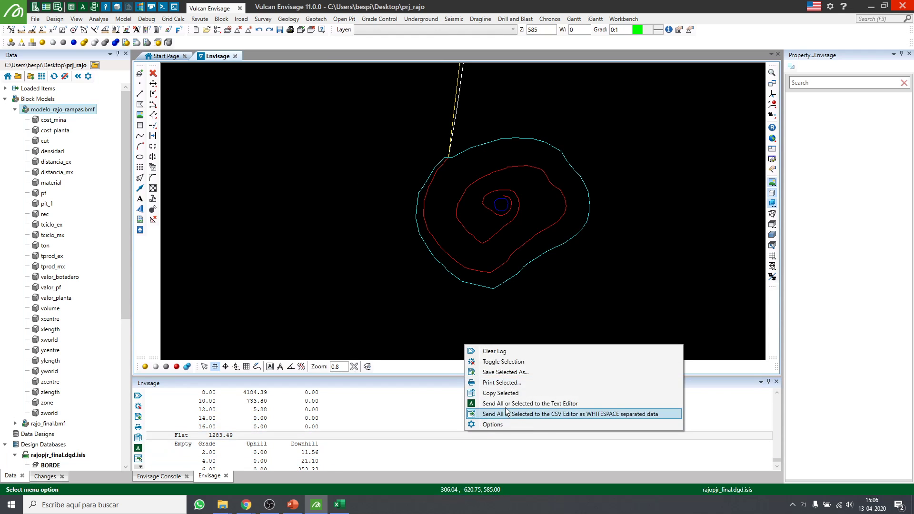
click(509, 352)
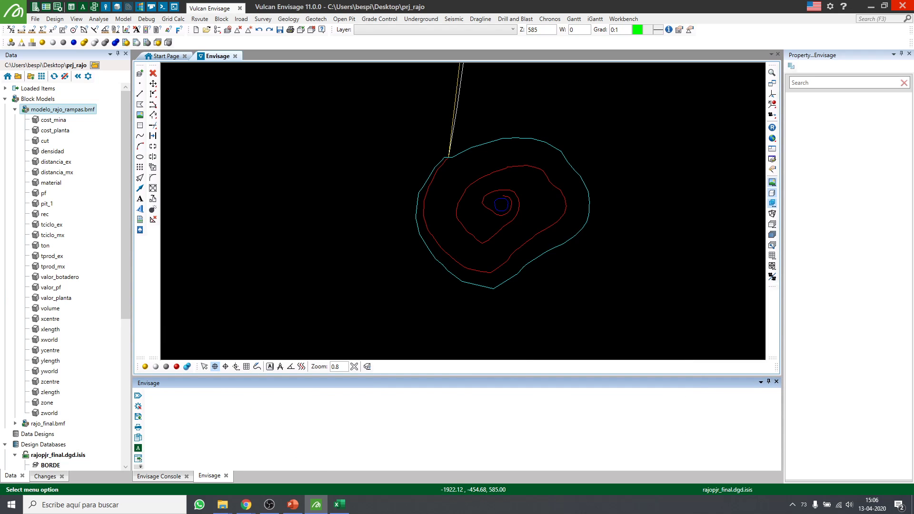